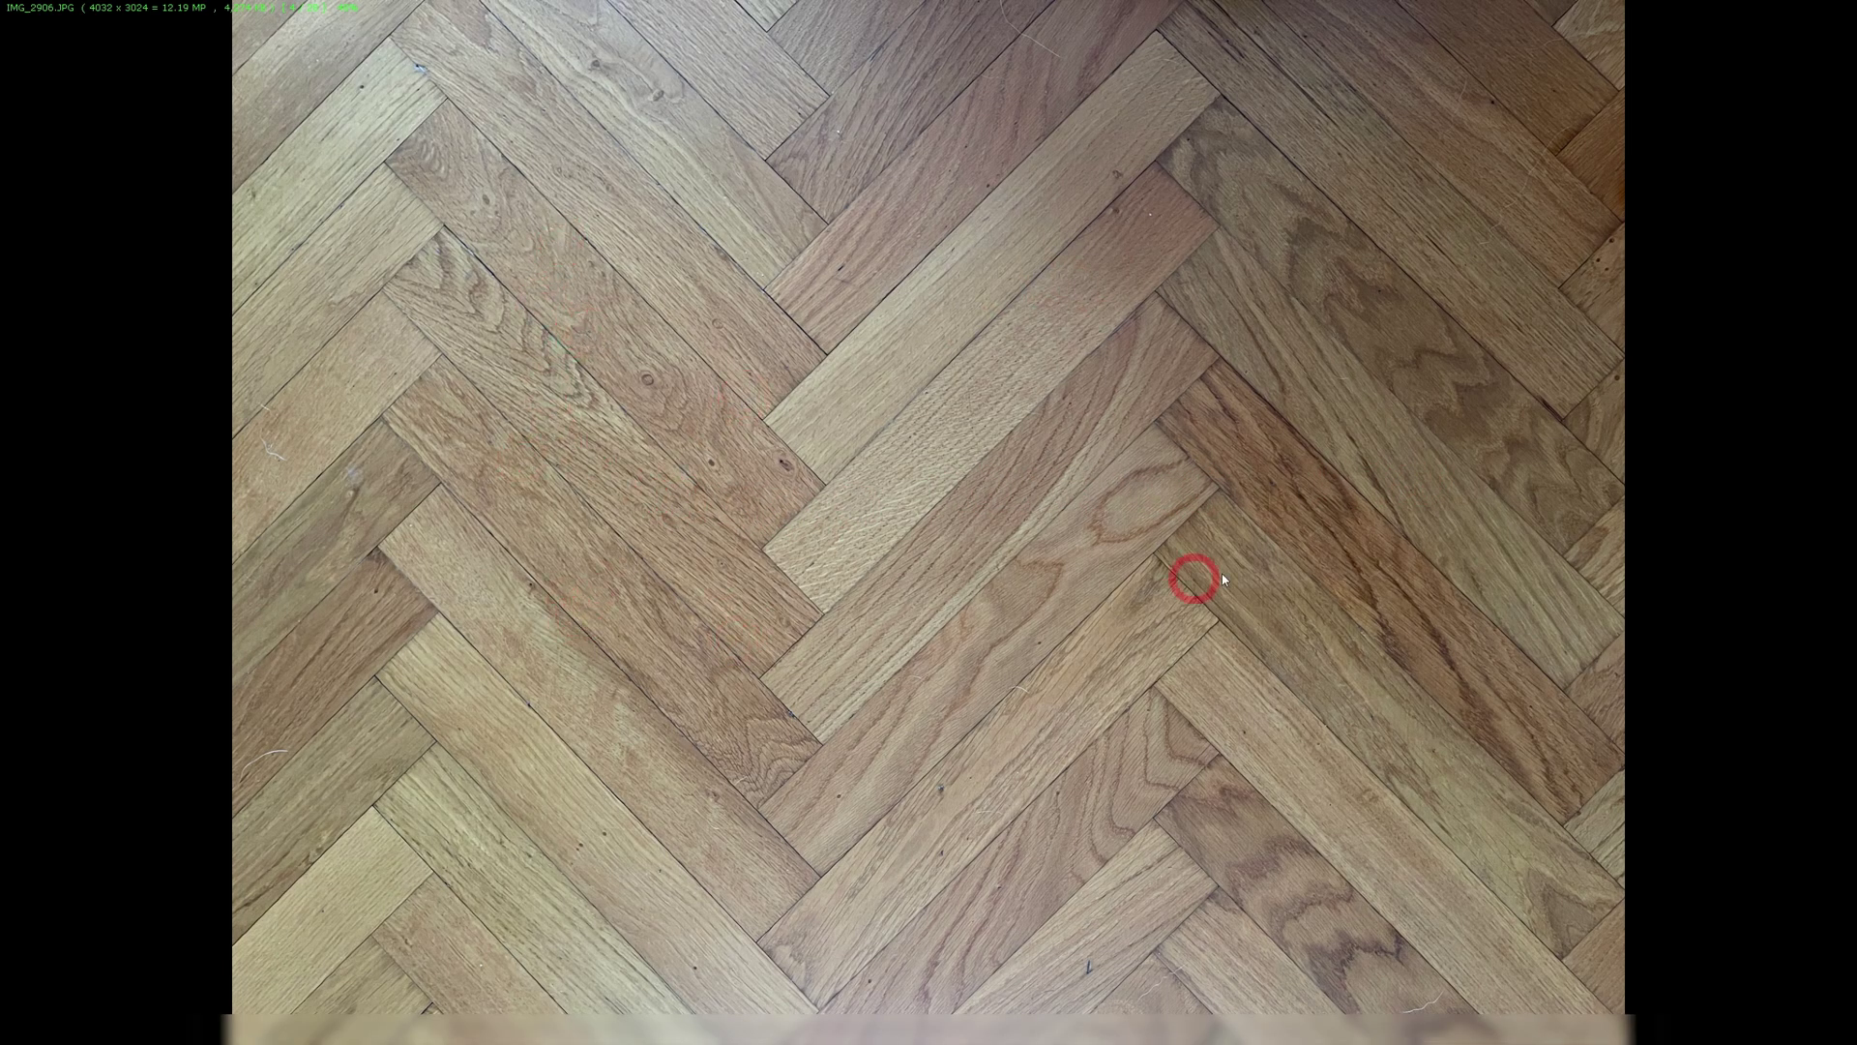
Step: Close the herringbone oak parquet reference photo to return to 3ds Max
{"action": "key", "text": "Escape"}
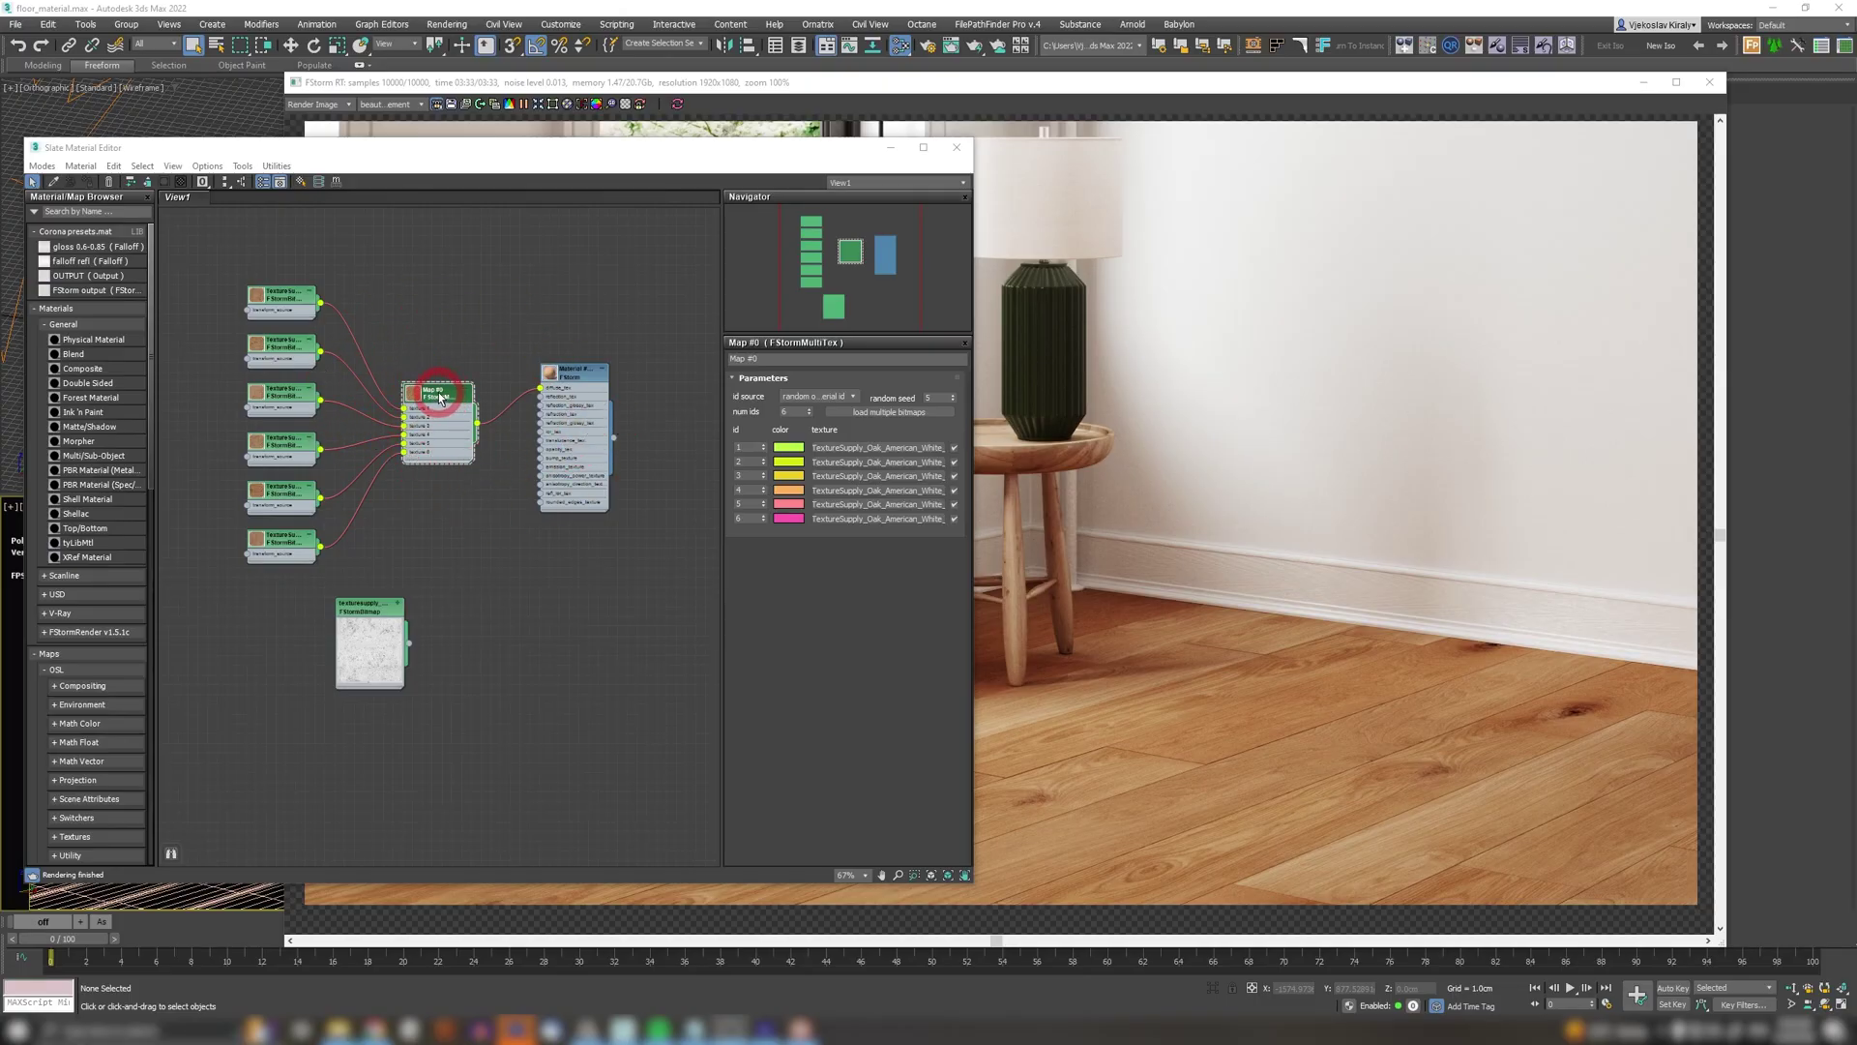
Step: Display the dirtmap bitmap node's parameters in the Slate Material Editor
{"action": "left_click_drag", "start_coordinate": [440, 397], "coordinate": [433, 406]}
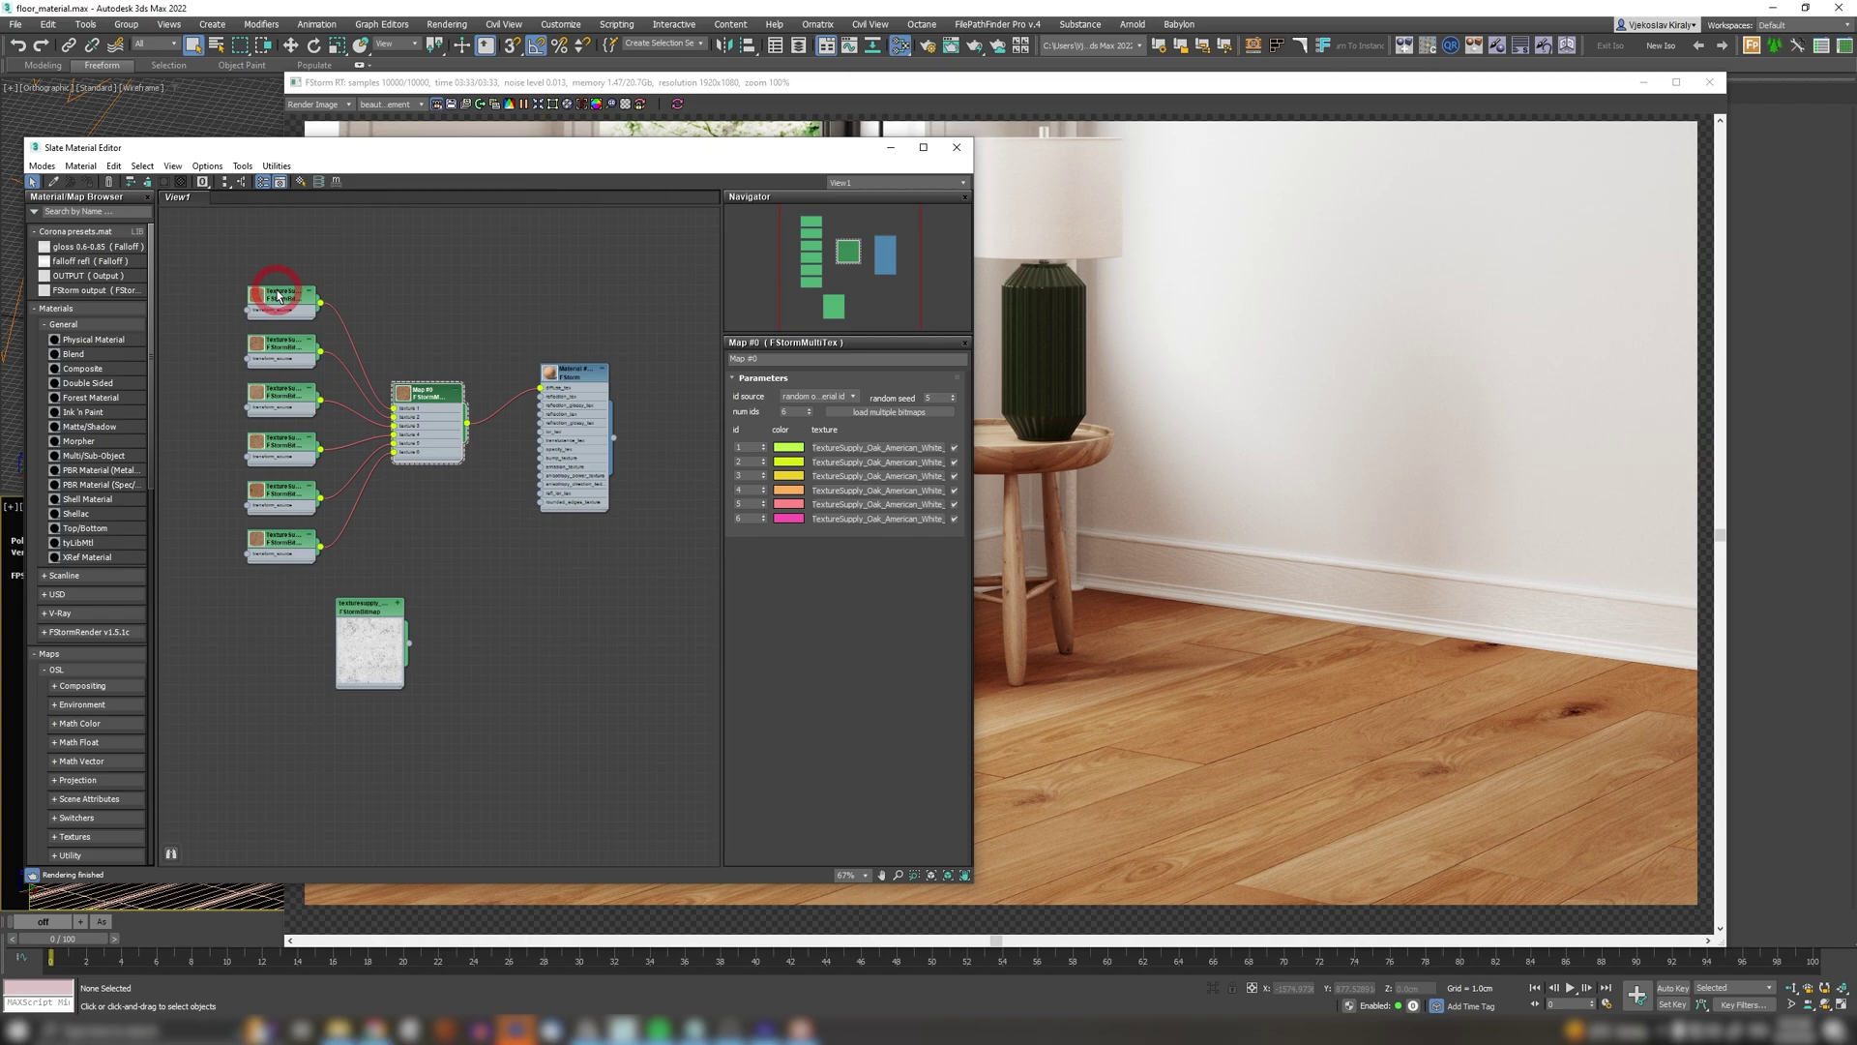
{"action": "left_click", "coordinate": [373, 612]}
{"action": "double_click", "coordinate": [373, 612]}
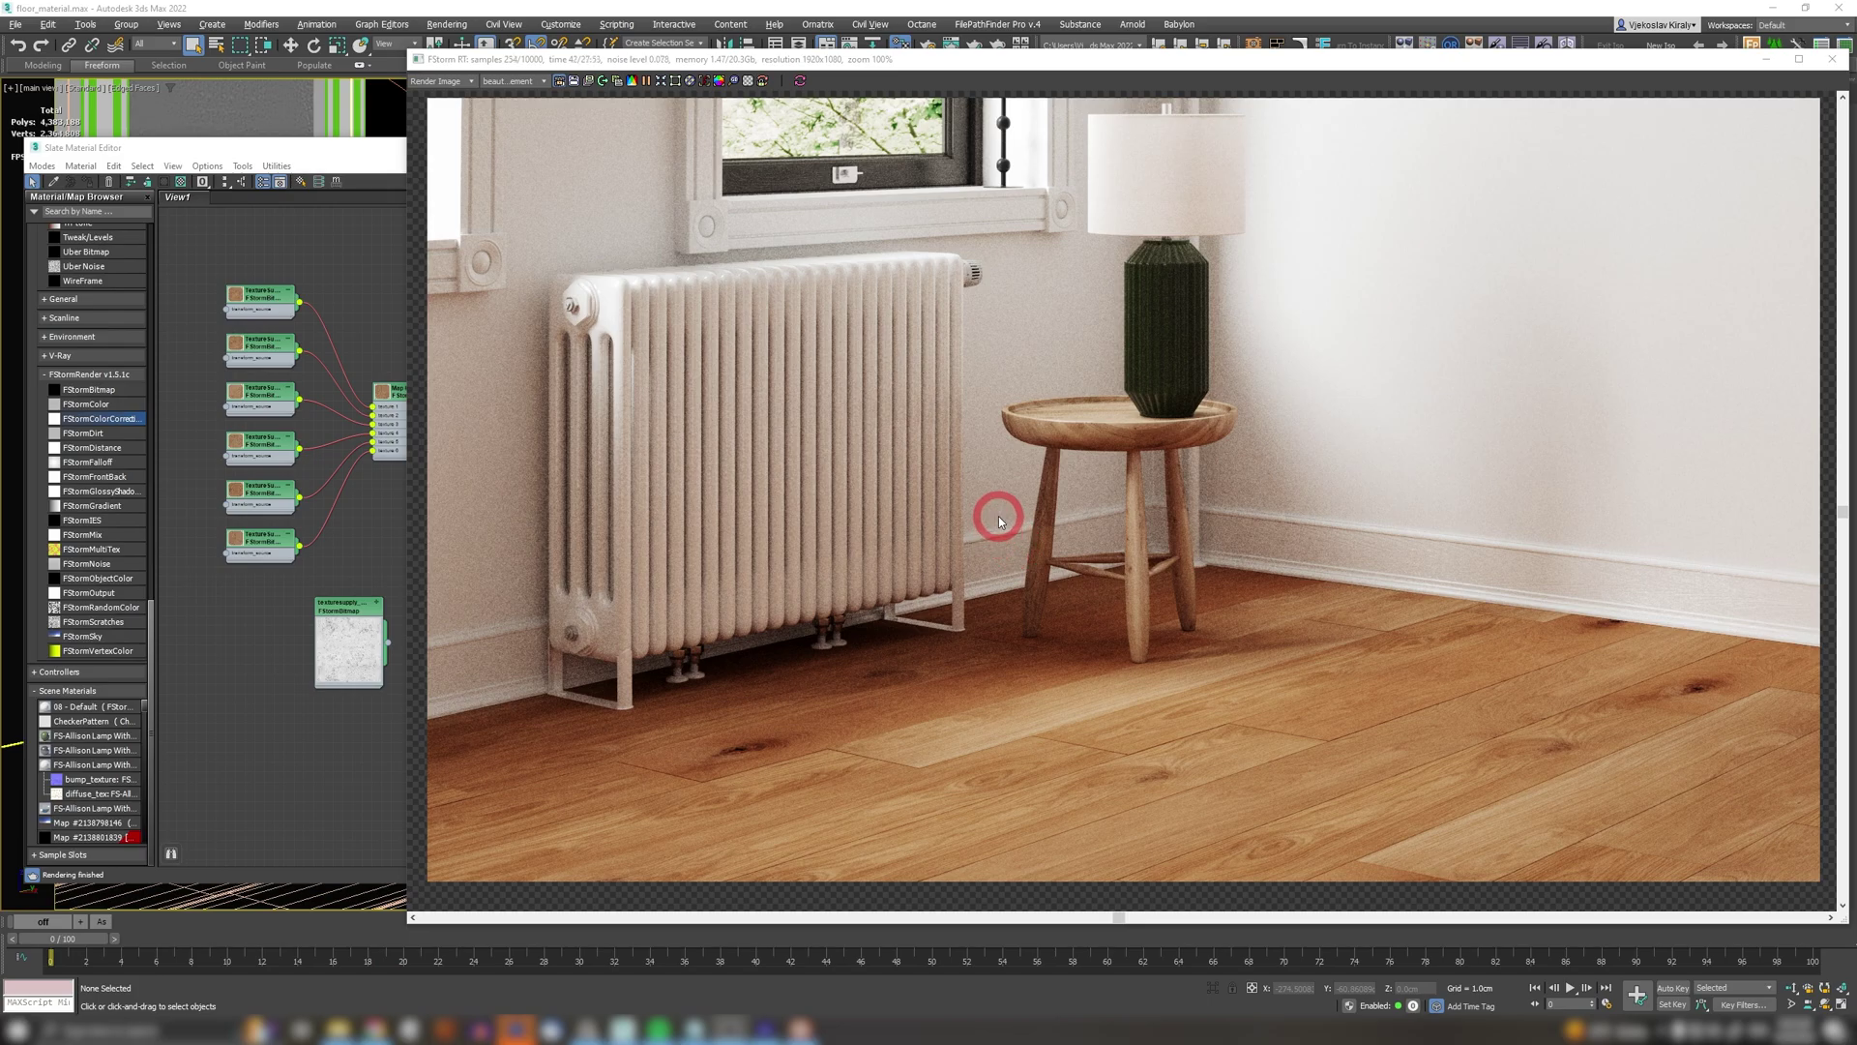
Step: Switch the viewport to the top camera, then to the floor close-up camera
{"action": "left_click", "coordinate": [44, 87]}
{"action": "mouse_move", "coordinate": [52, 102]}
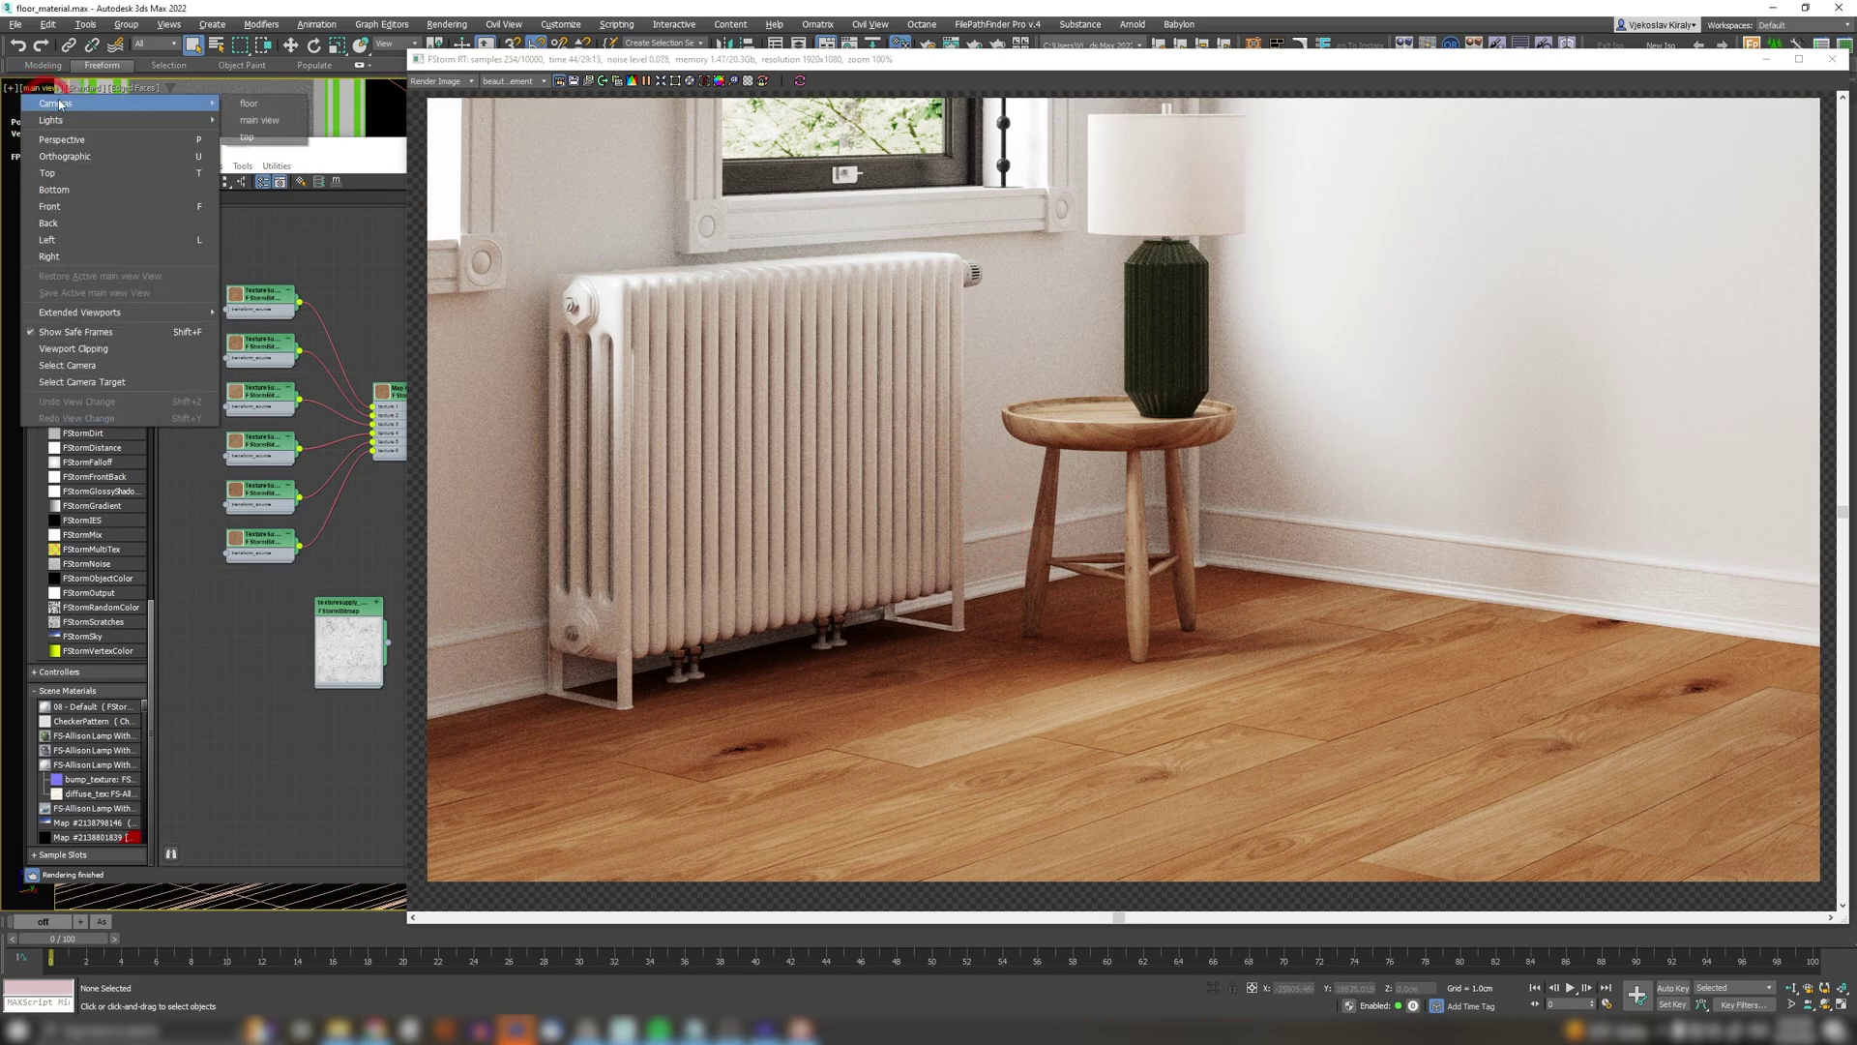
{"action": "left_click", "coordinate": [247, 136]}
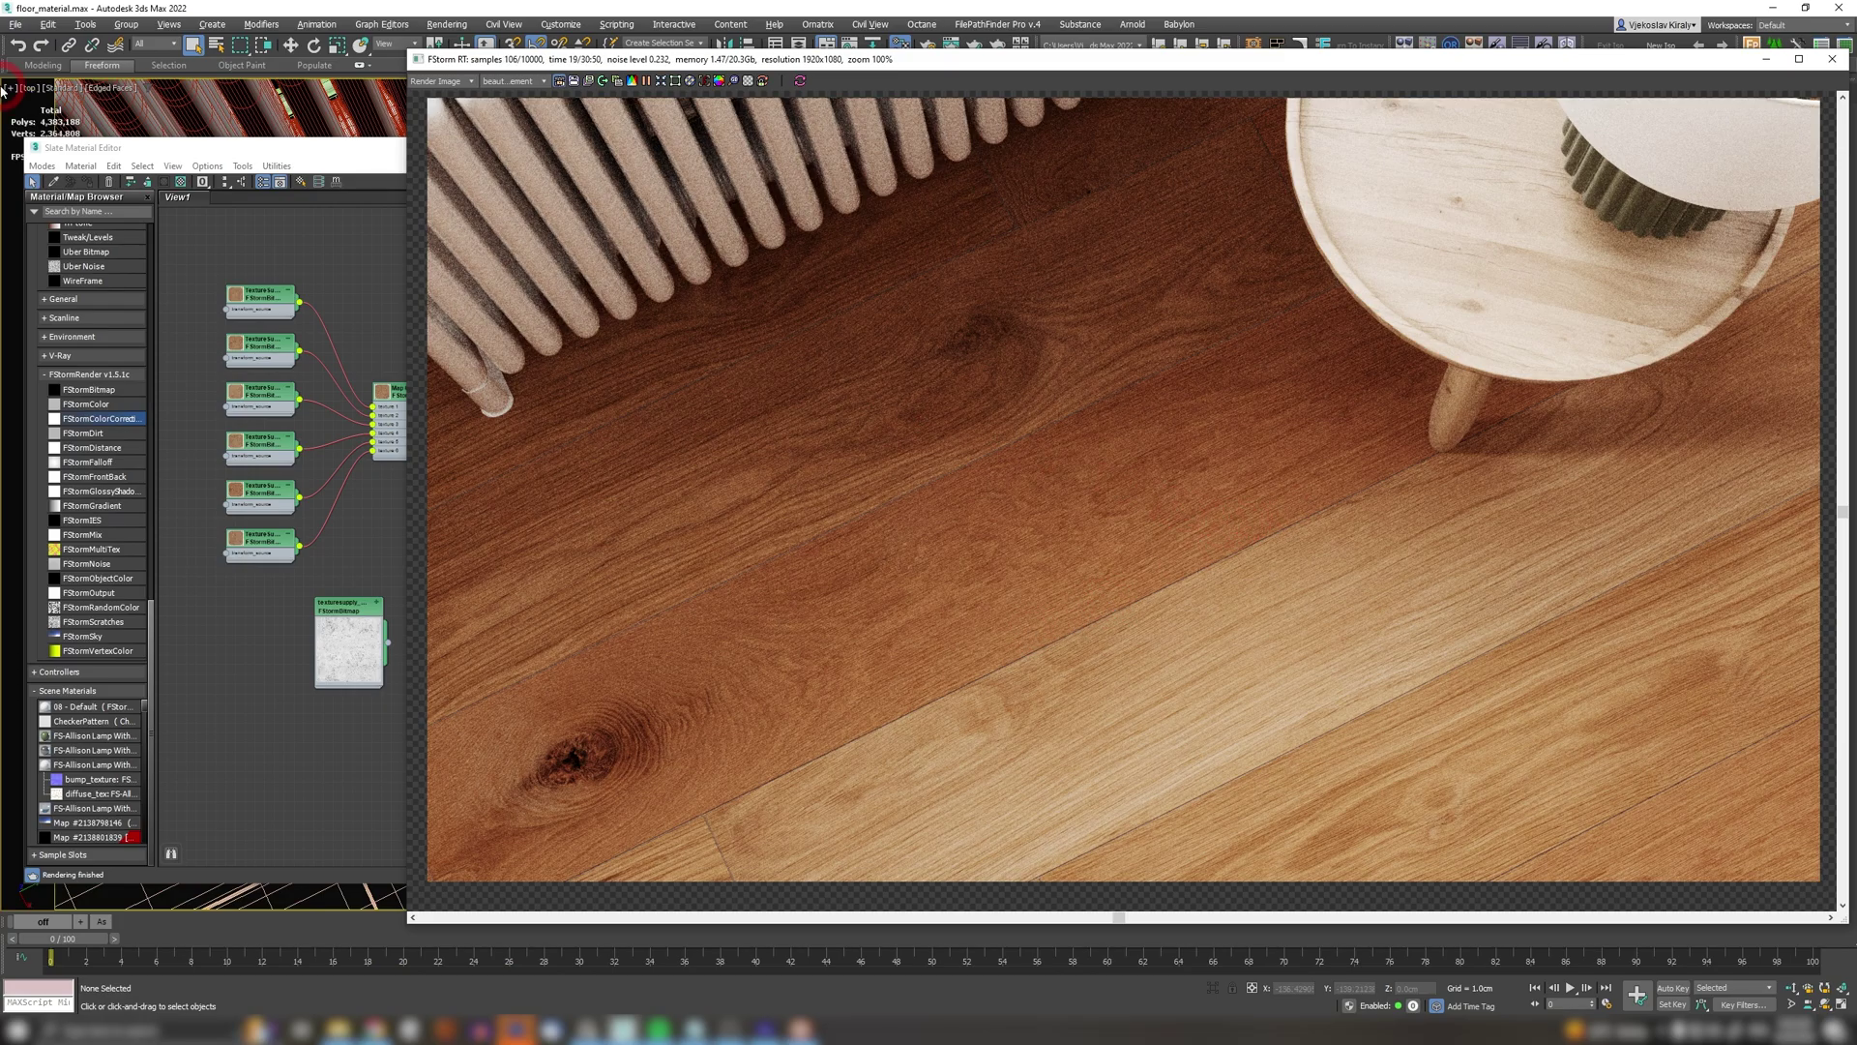
{"action": "left_click", "coordinate": [31, 90]}
{"action": "left_click", "coordinate": [234, 100]}
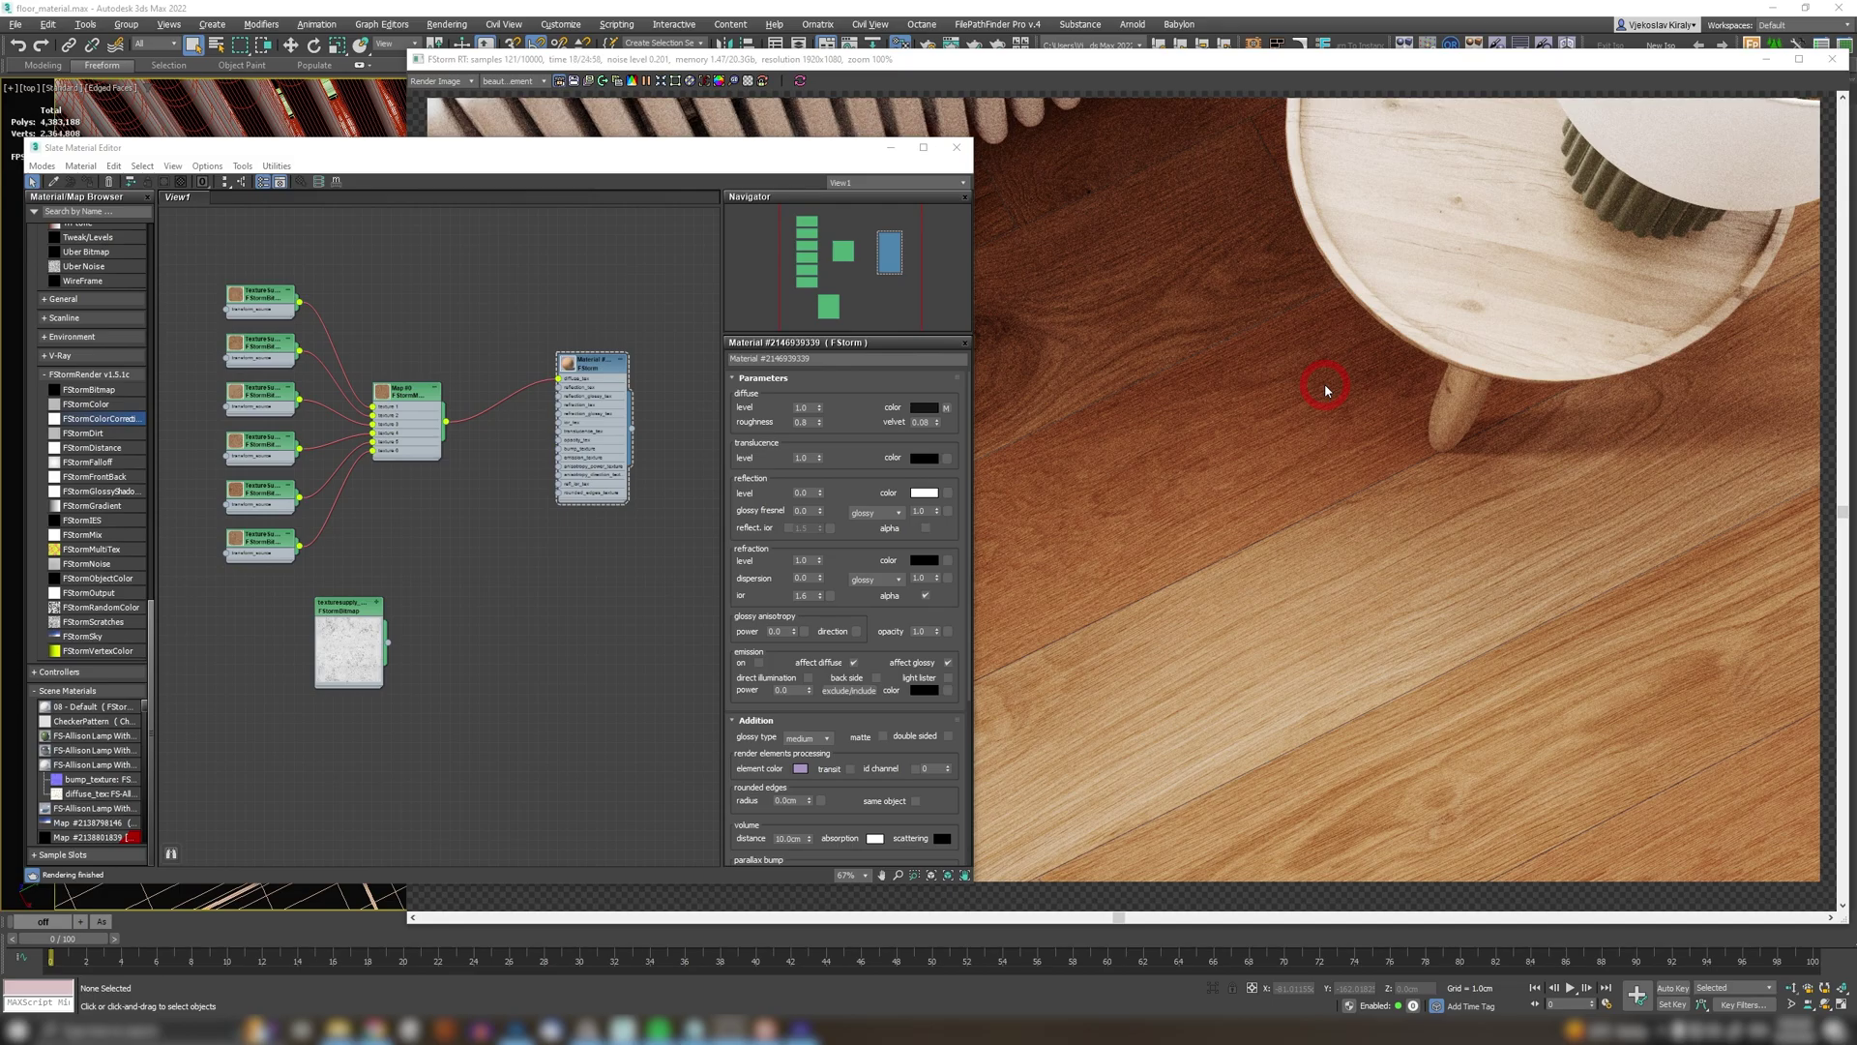
Step: Insert an FStormColorCorrection map between Map #0 and the floor material
{"action": "left_click_drag", "start_coordinate": [591, 364], "coordinate": [630, 353]}
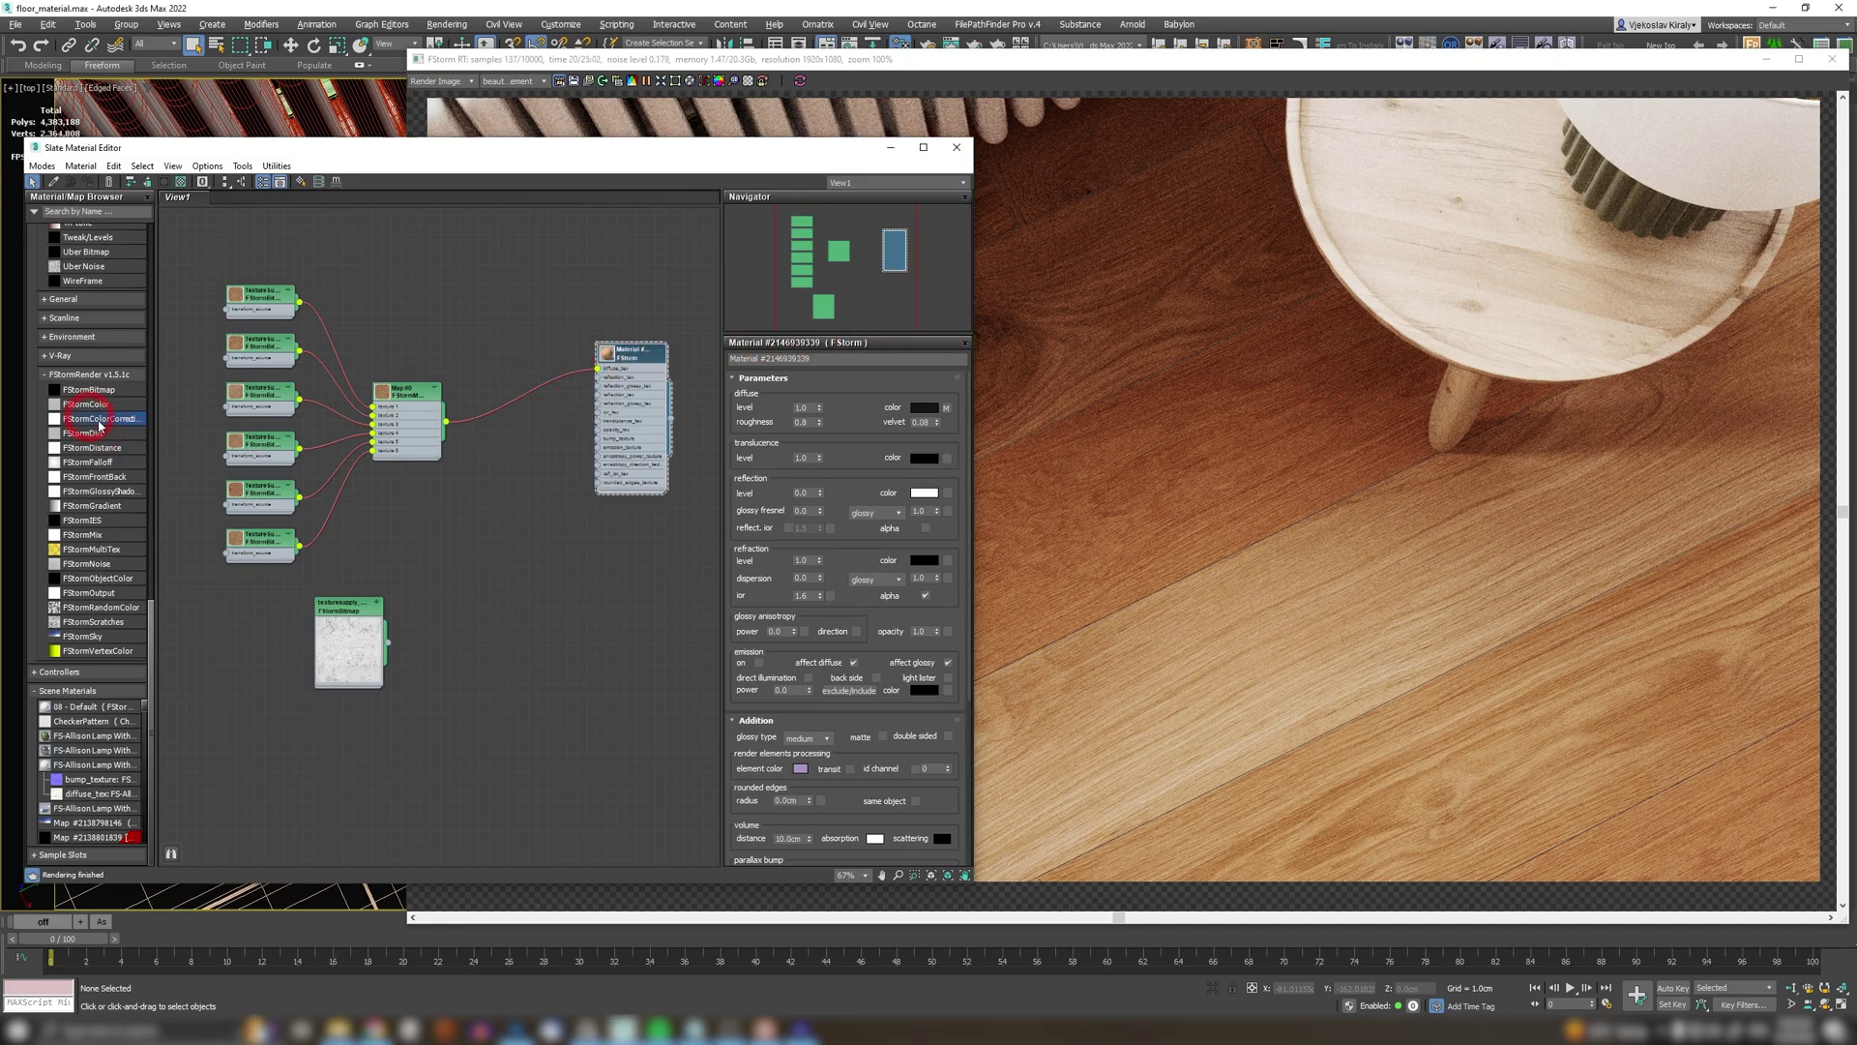
{"action": "left_click_drag", "start_coordinate": [524, 391], "coordinate": [520, 398]}
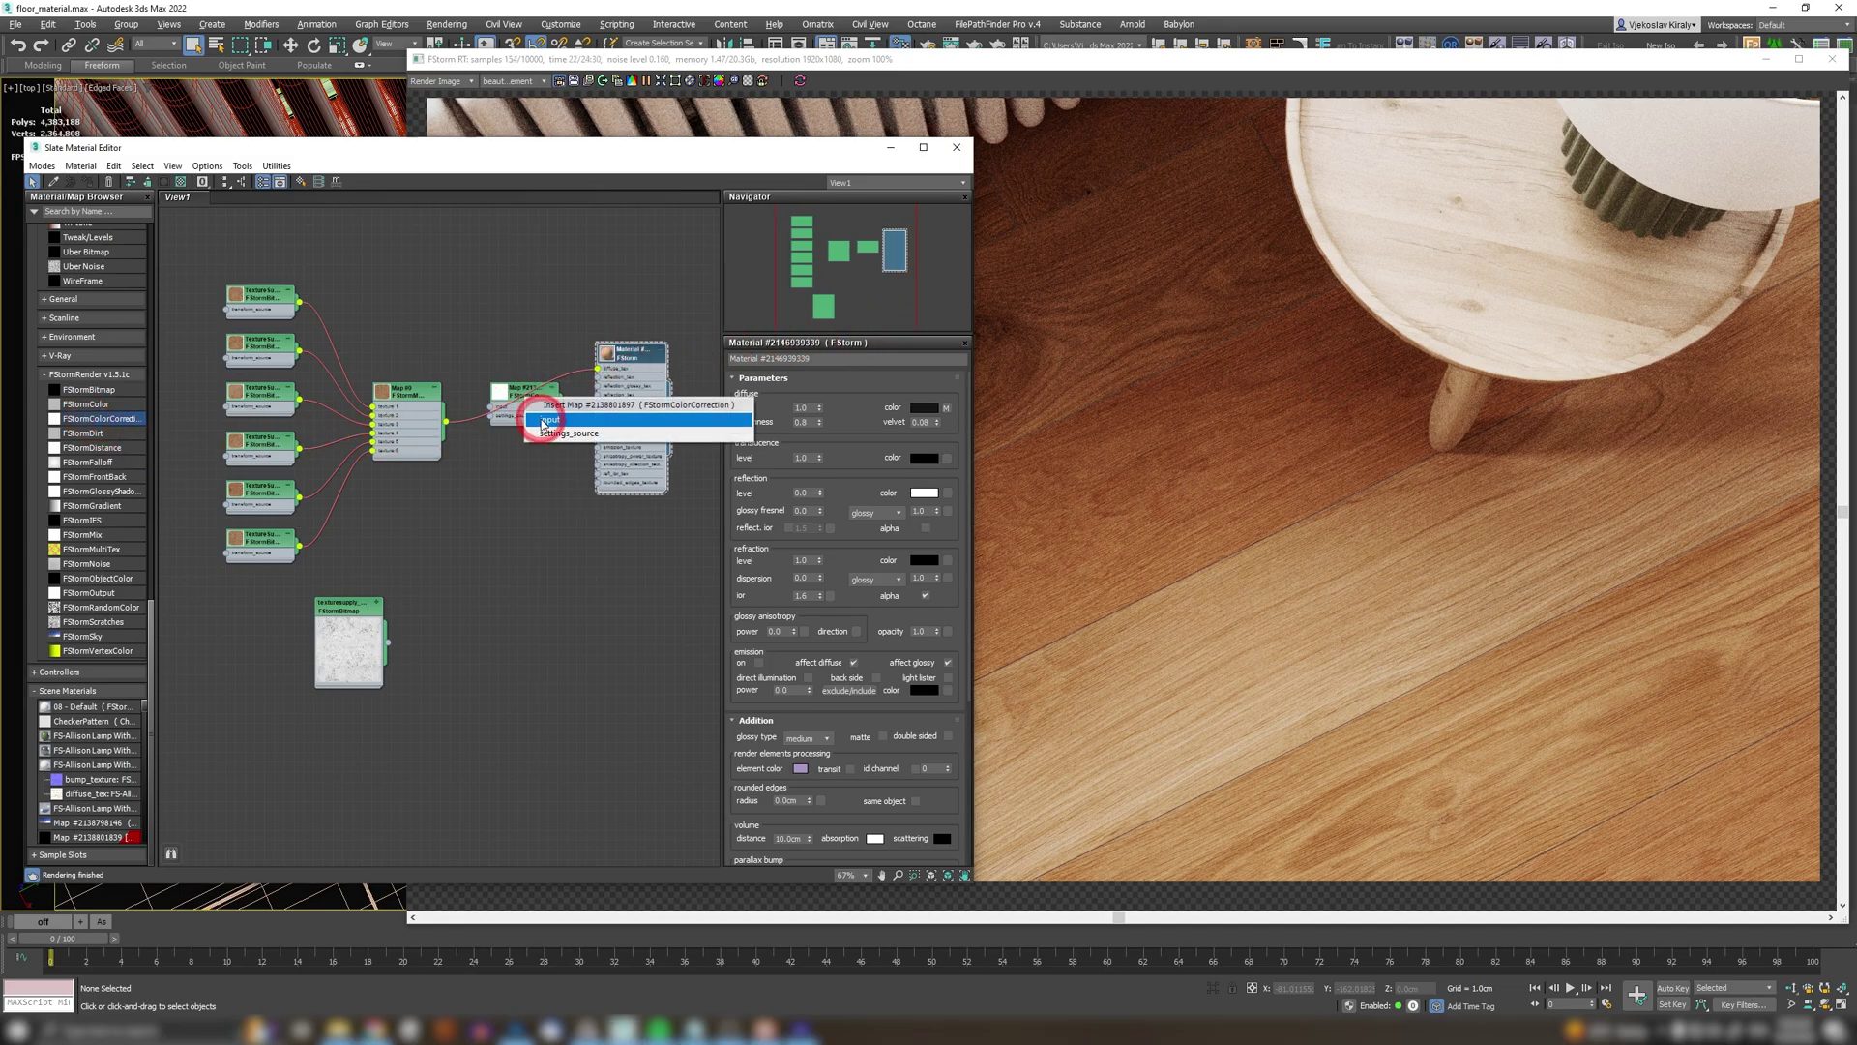
{"action": "left_click", "coordinate": [541, 418]}
{"action": "left_click", "coordinate": [1039, 281]}
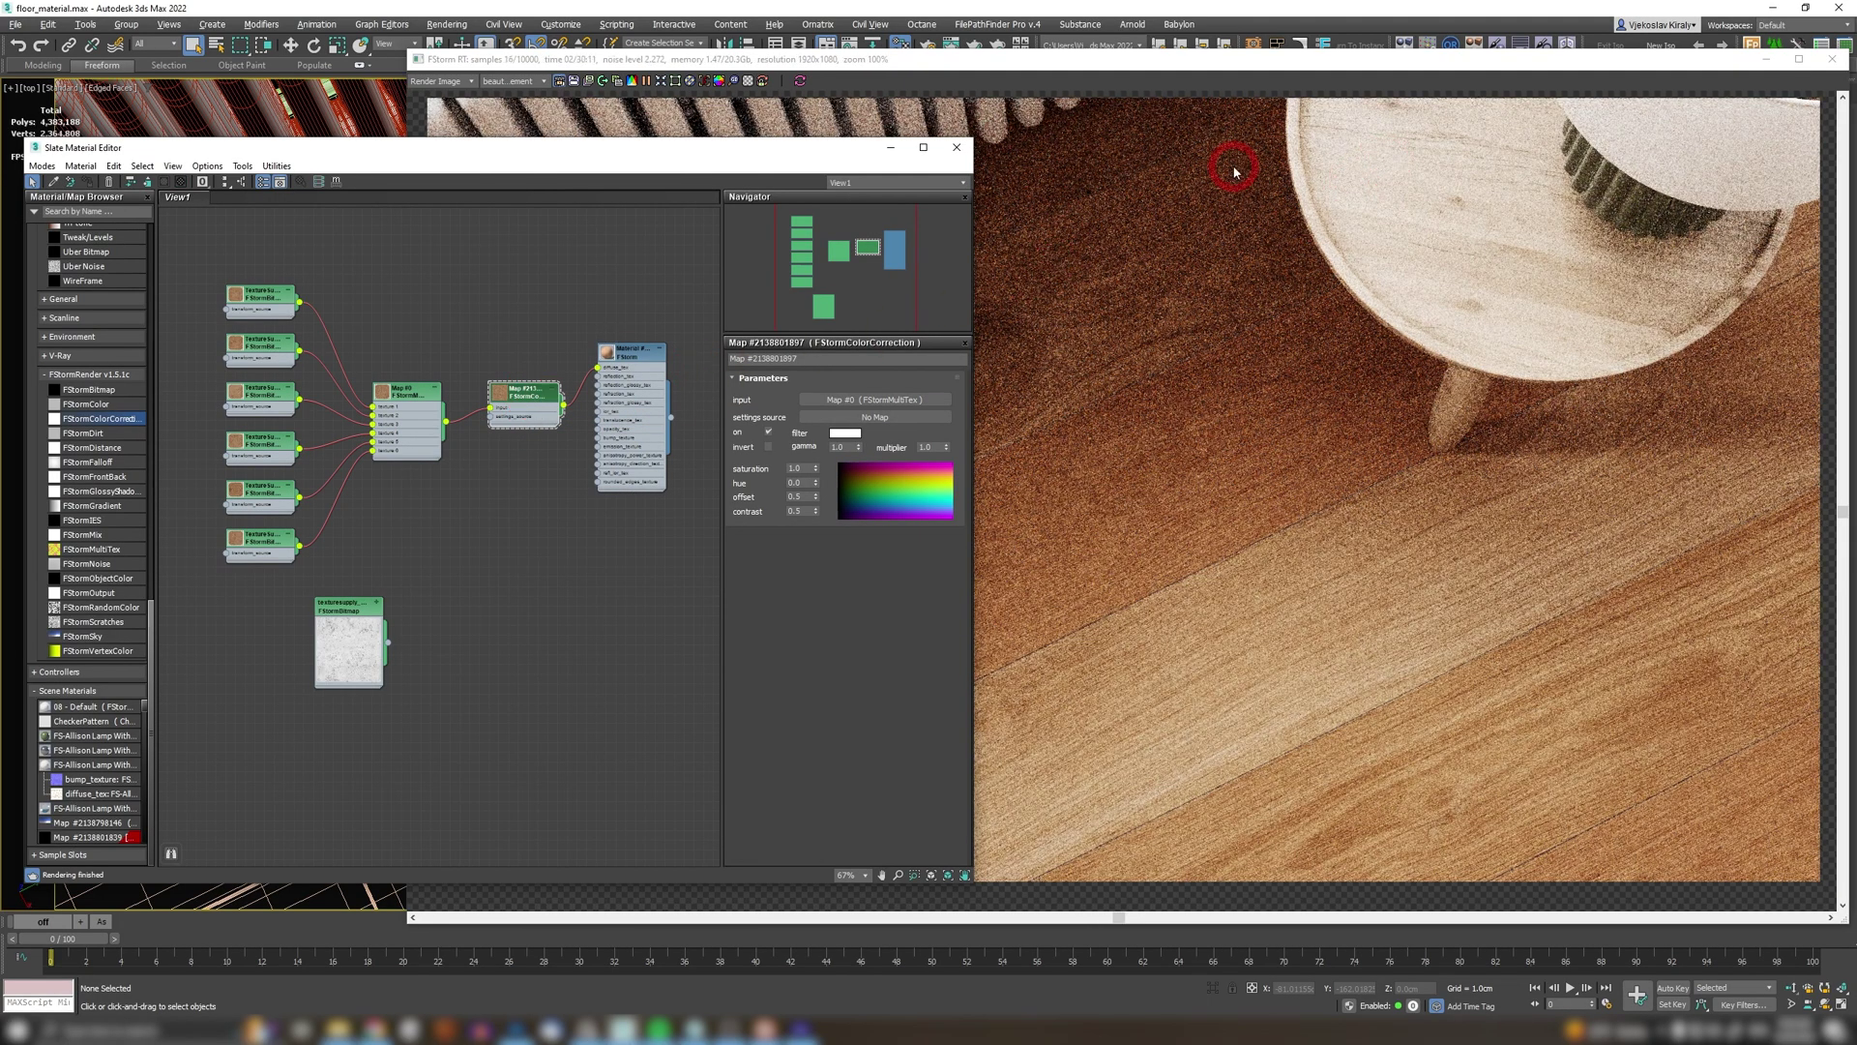
Step: Set the colour correction to saturation 0.4, gamma 0.7 and offset 0.75
{"action": "left_click", "coordinate": [795, 468]}
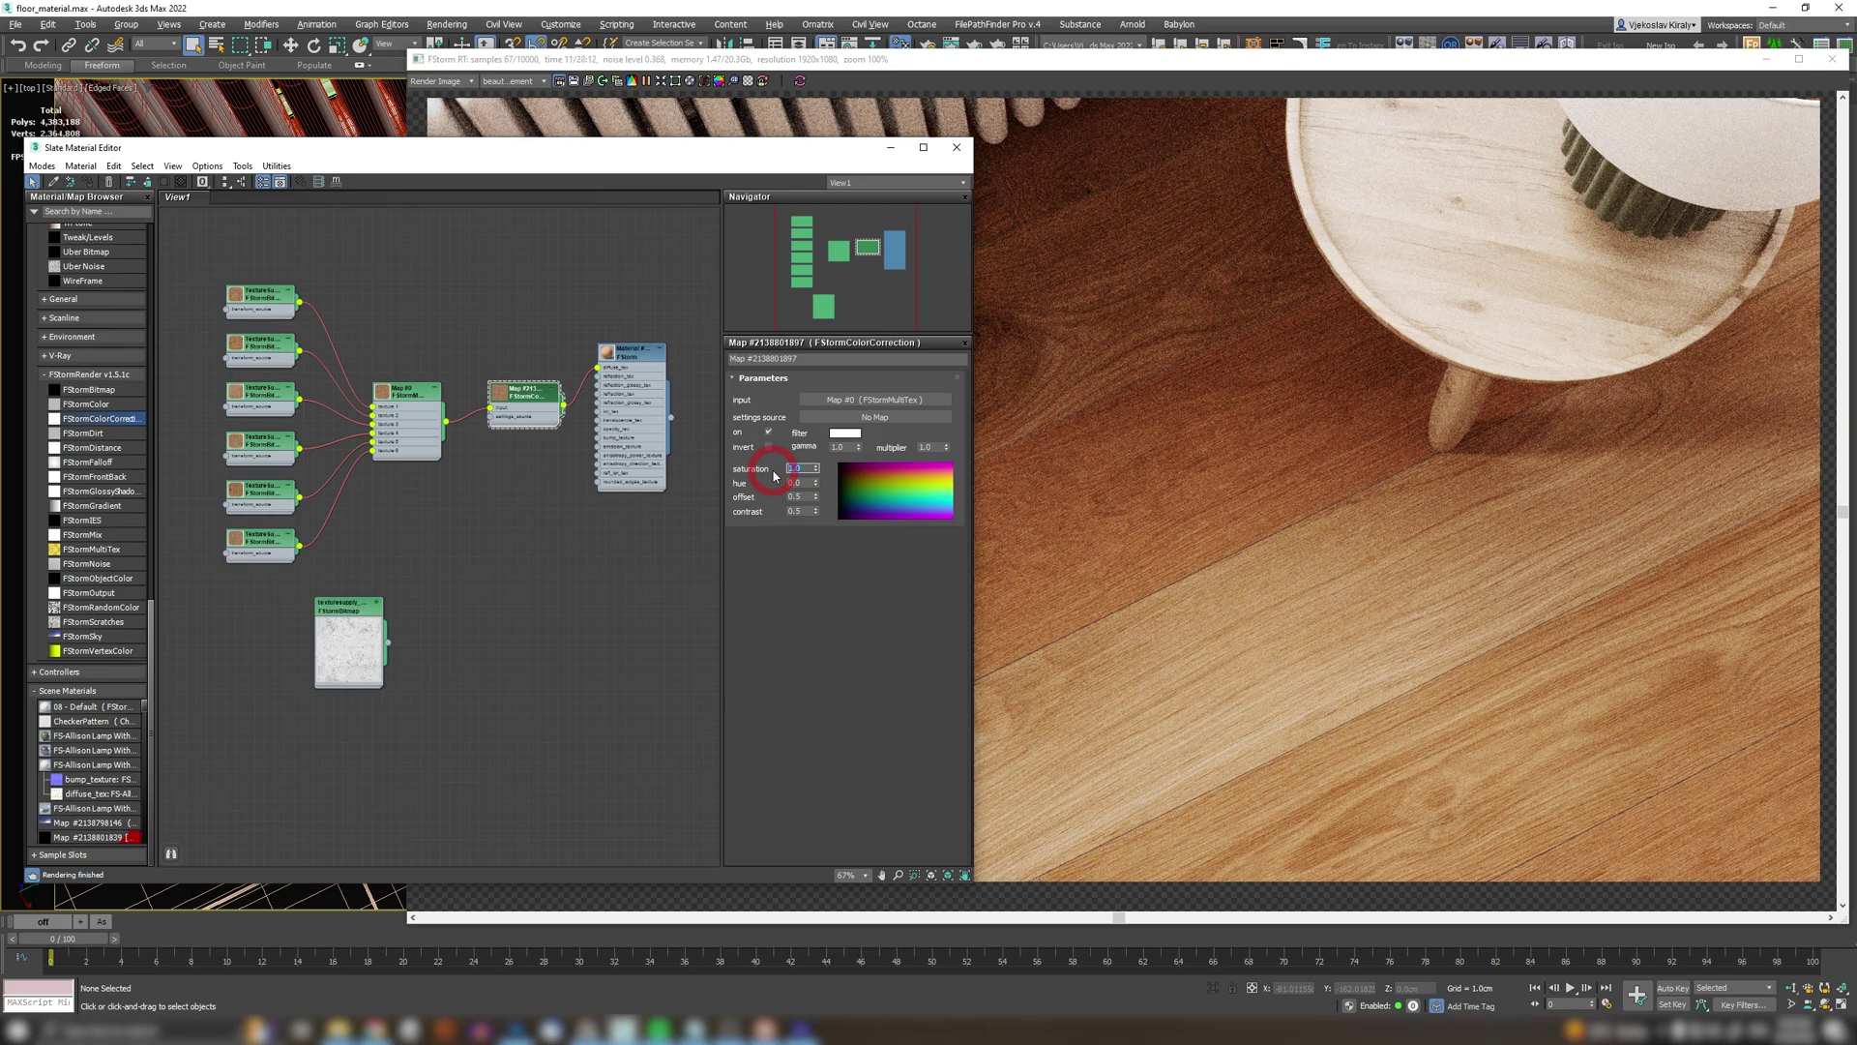
{"action": "type", "text": "0.4"}
{"action": "key", "text": "Return"}
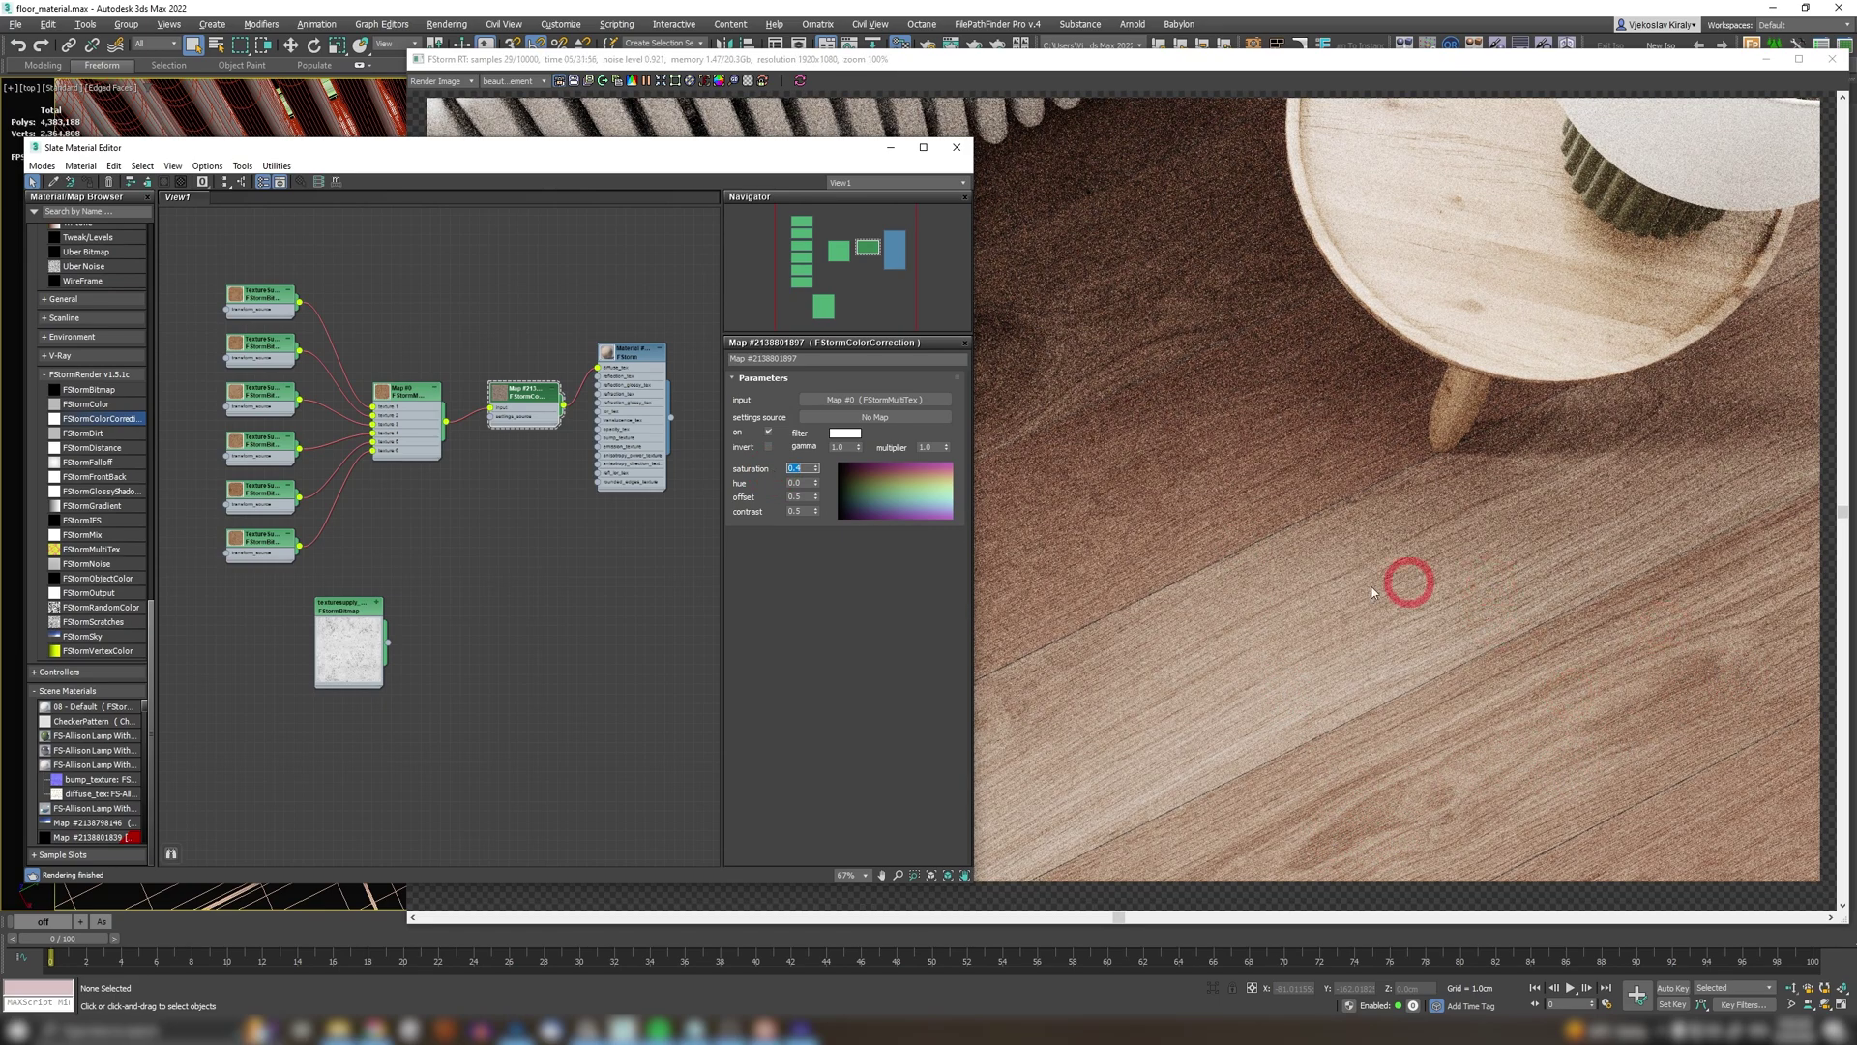
{"action": "left_click", "coordinate": [838, 447]}
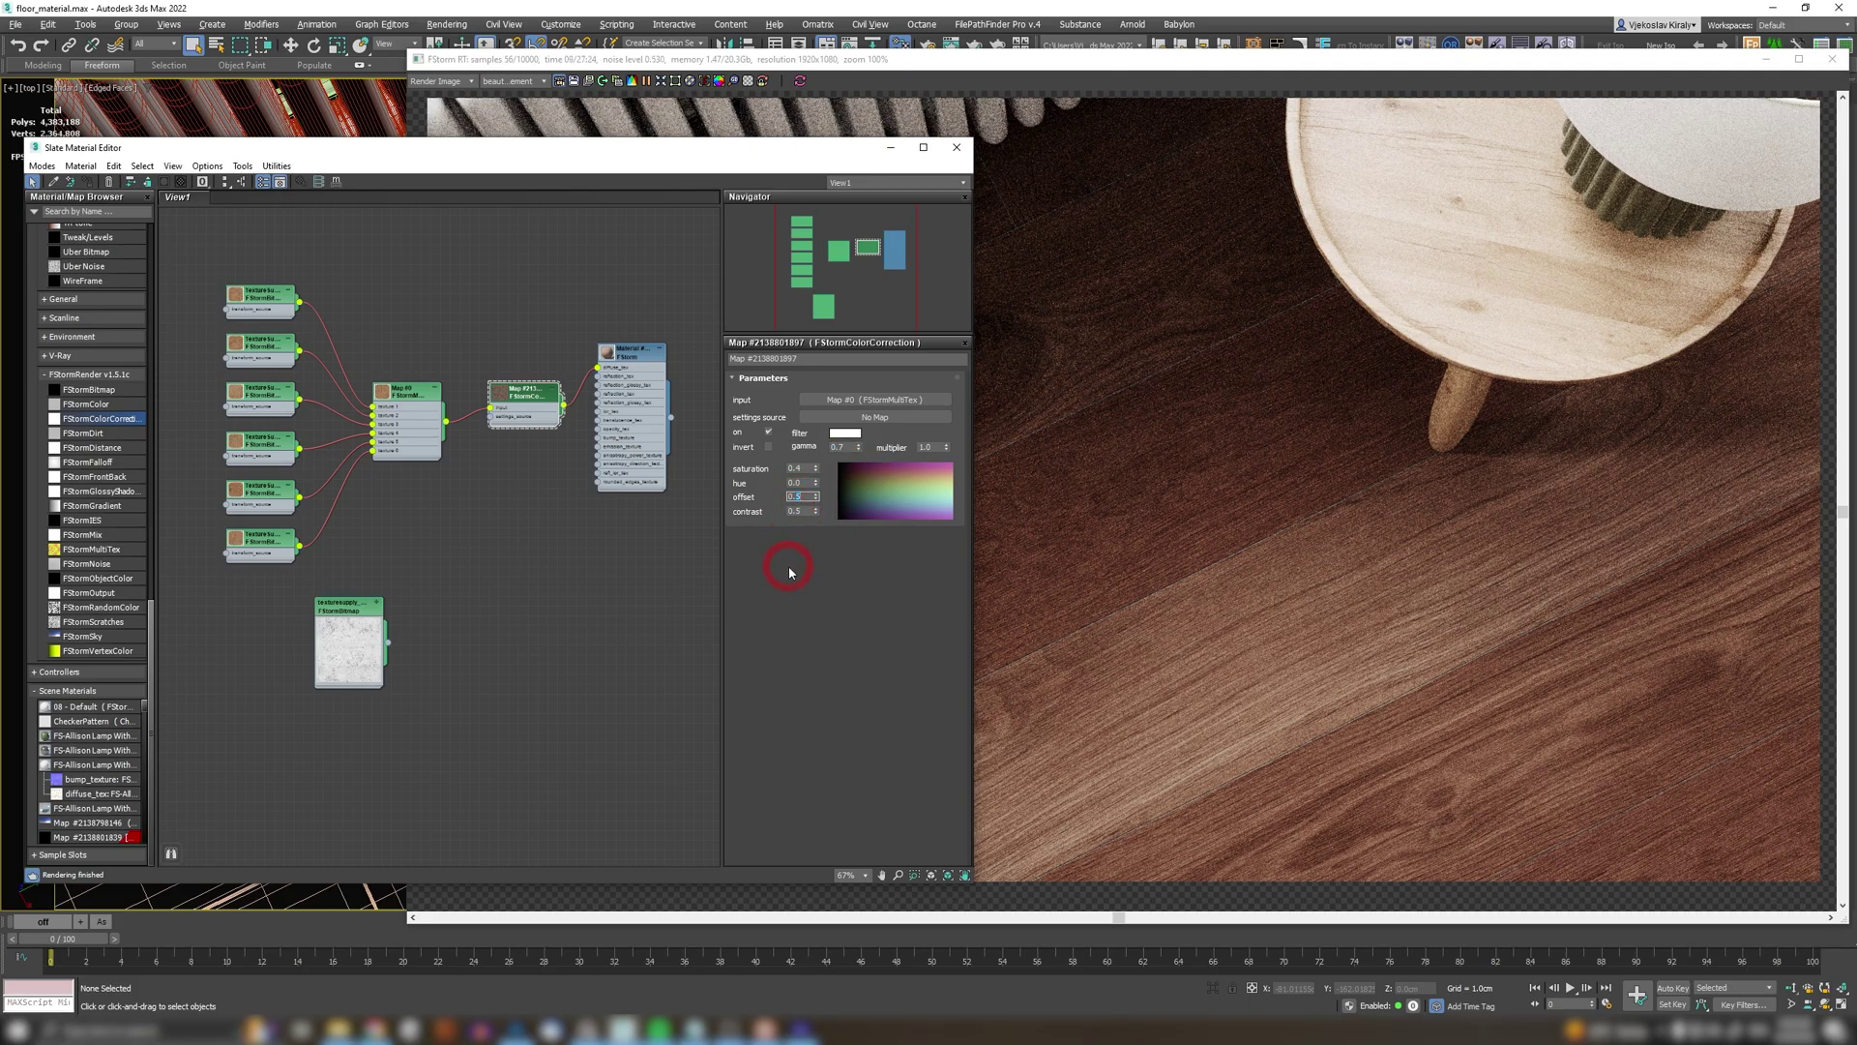
{"action": "left_click", "coordinate": [803, 496]}
{"action": "type", "text": "0.75"}
{"action": "key", "text": "Return"}
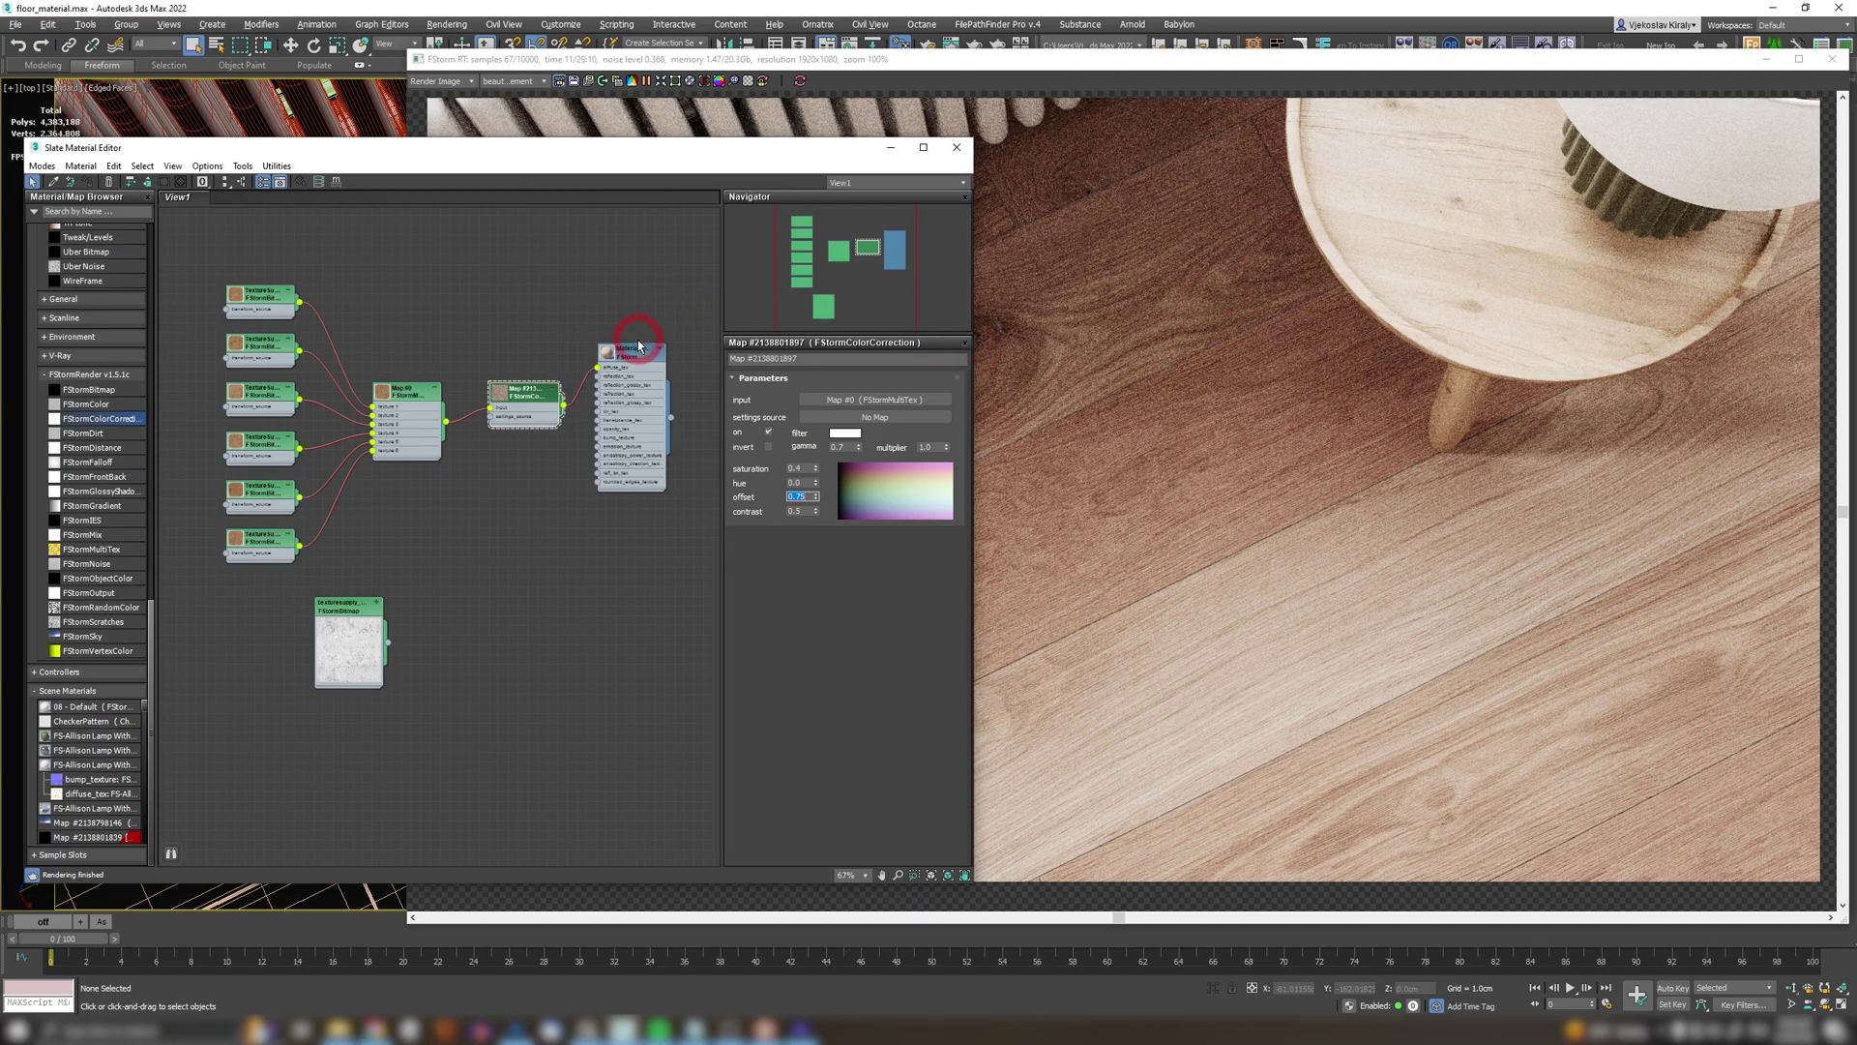
Step: Insert an FStormRandomColor map between the colour correction and the floor material
{"action": "left_click_drag", "start_coordinate": [636, 359], "coordinate": [731, 362]}
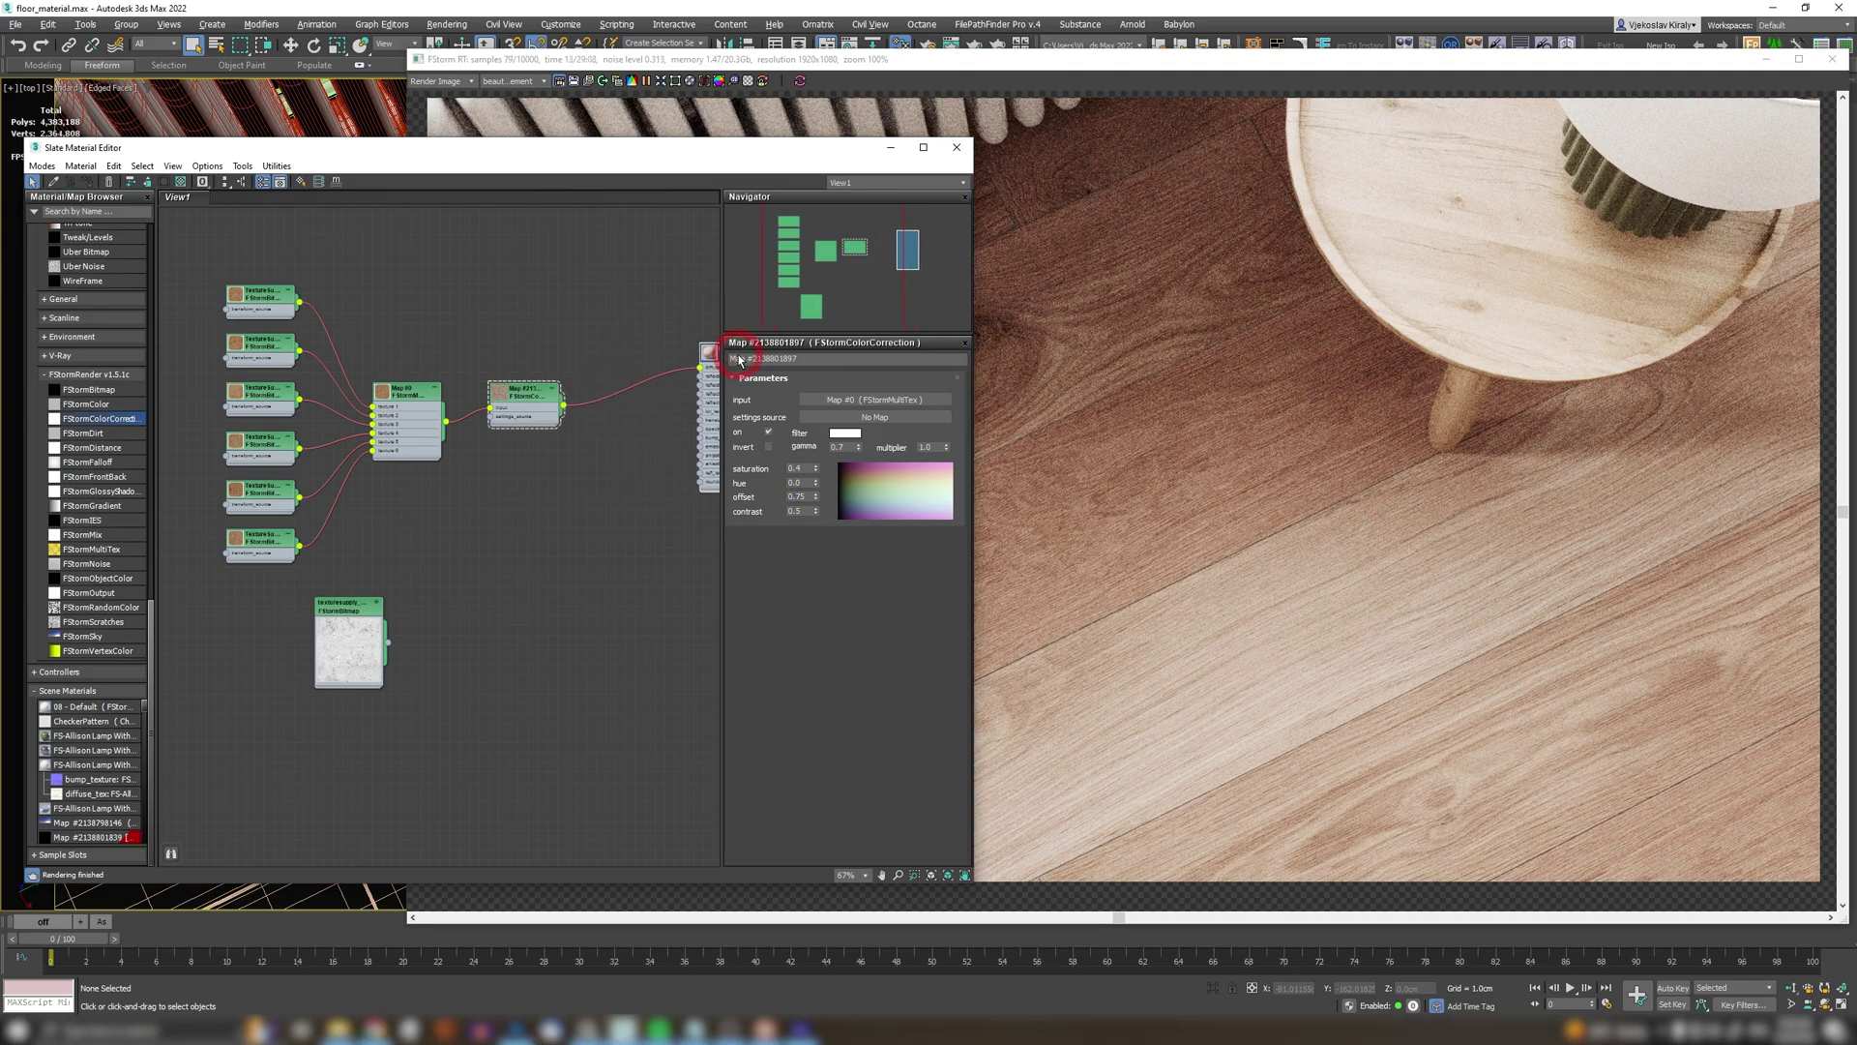
{"action": "middle_click_drag", "start_coordinate": [666, 348], "coordinate": [622, 345]}
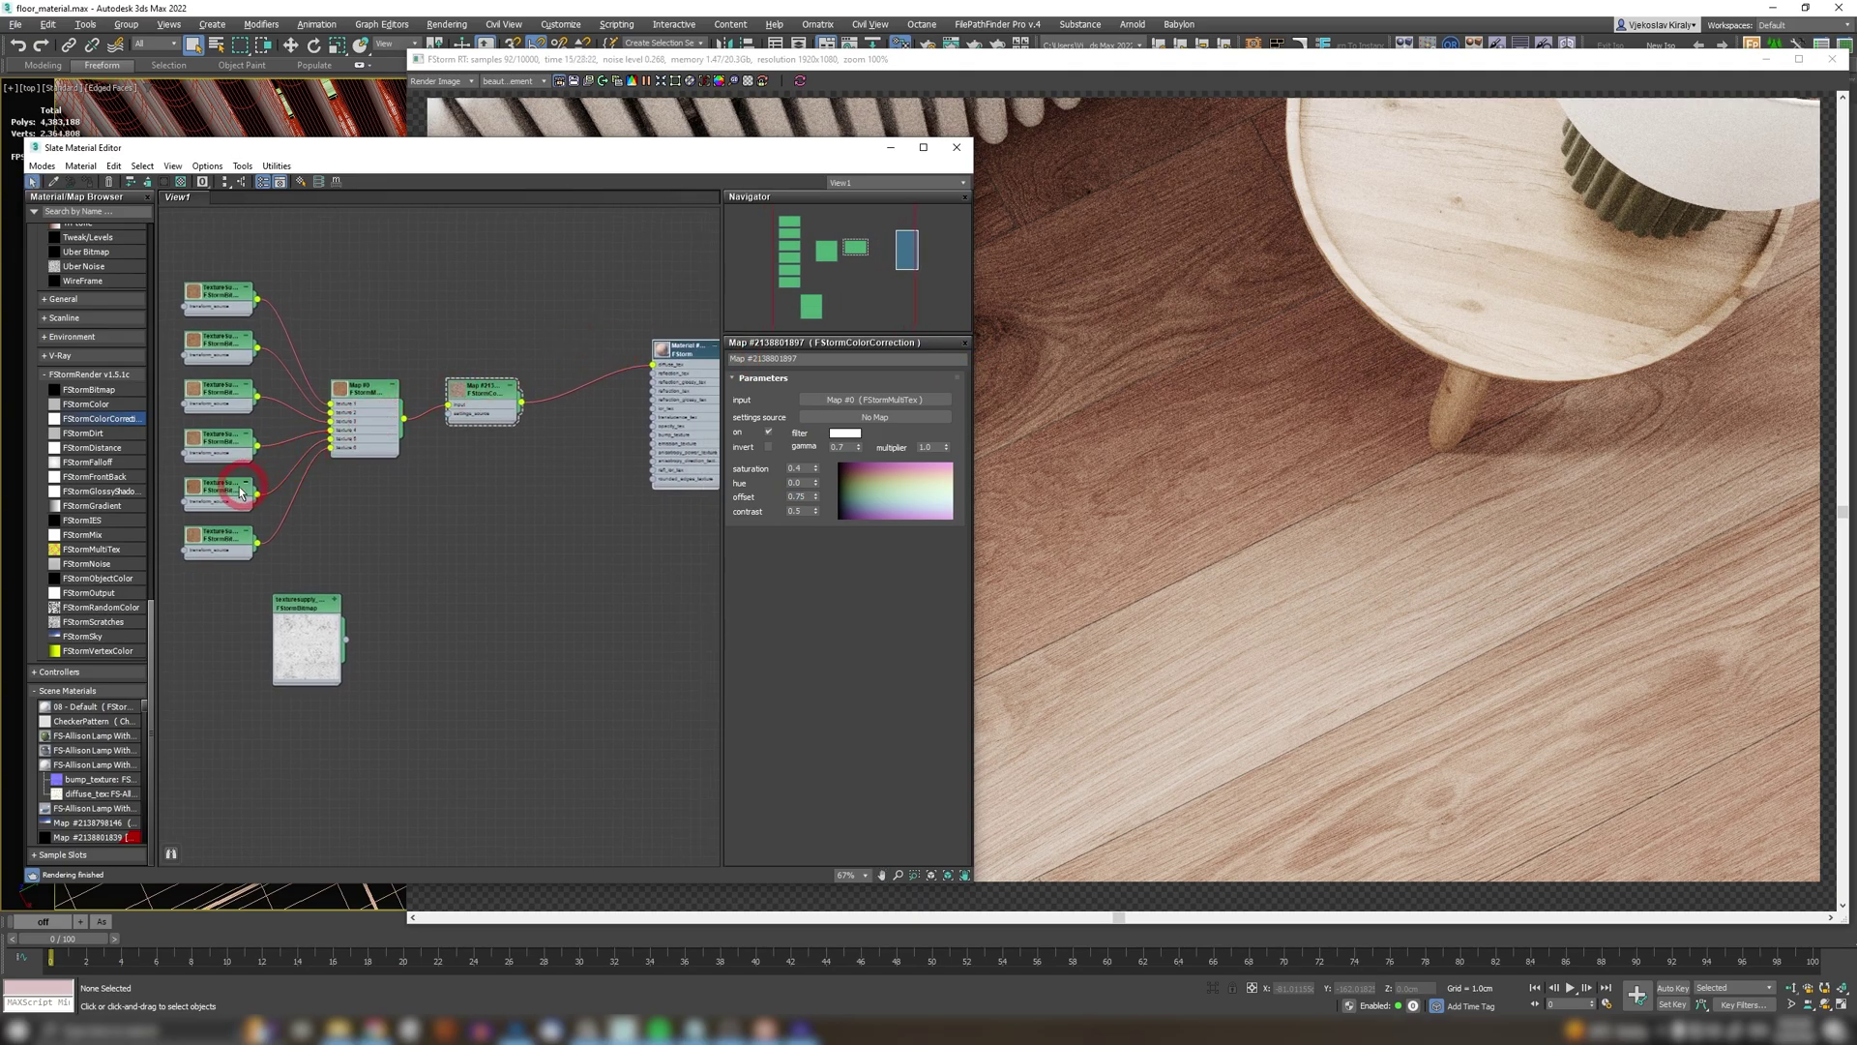
{"action": "left_click", "coordinate": [142, 610]}
{"action": "left_click", "coordinate": [550, 420]}
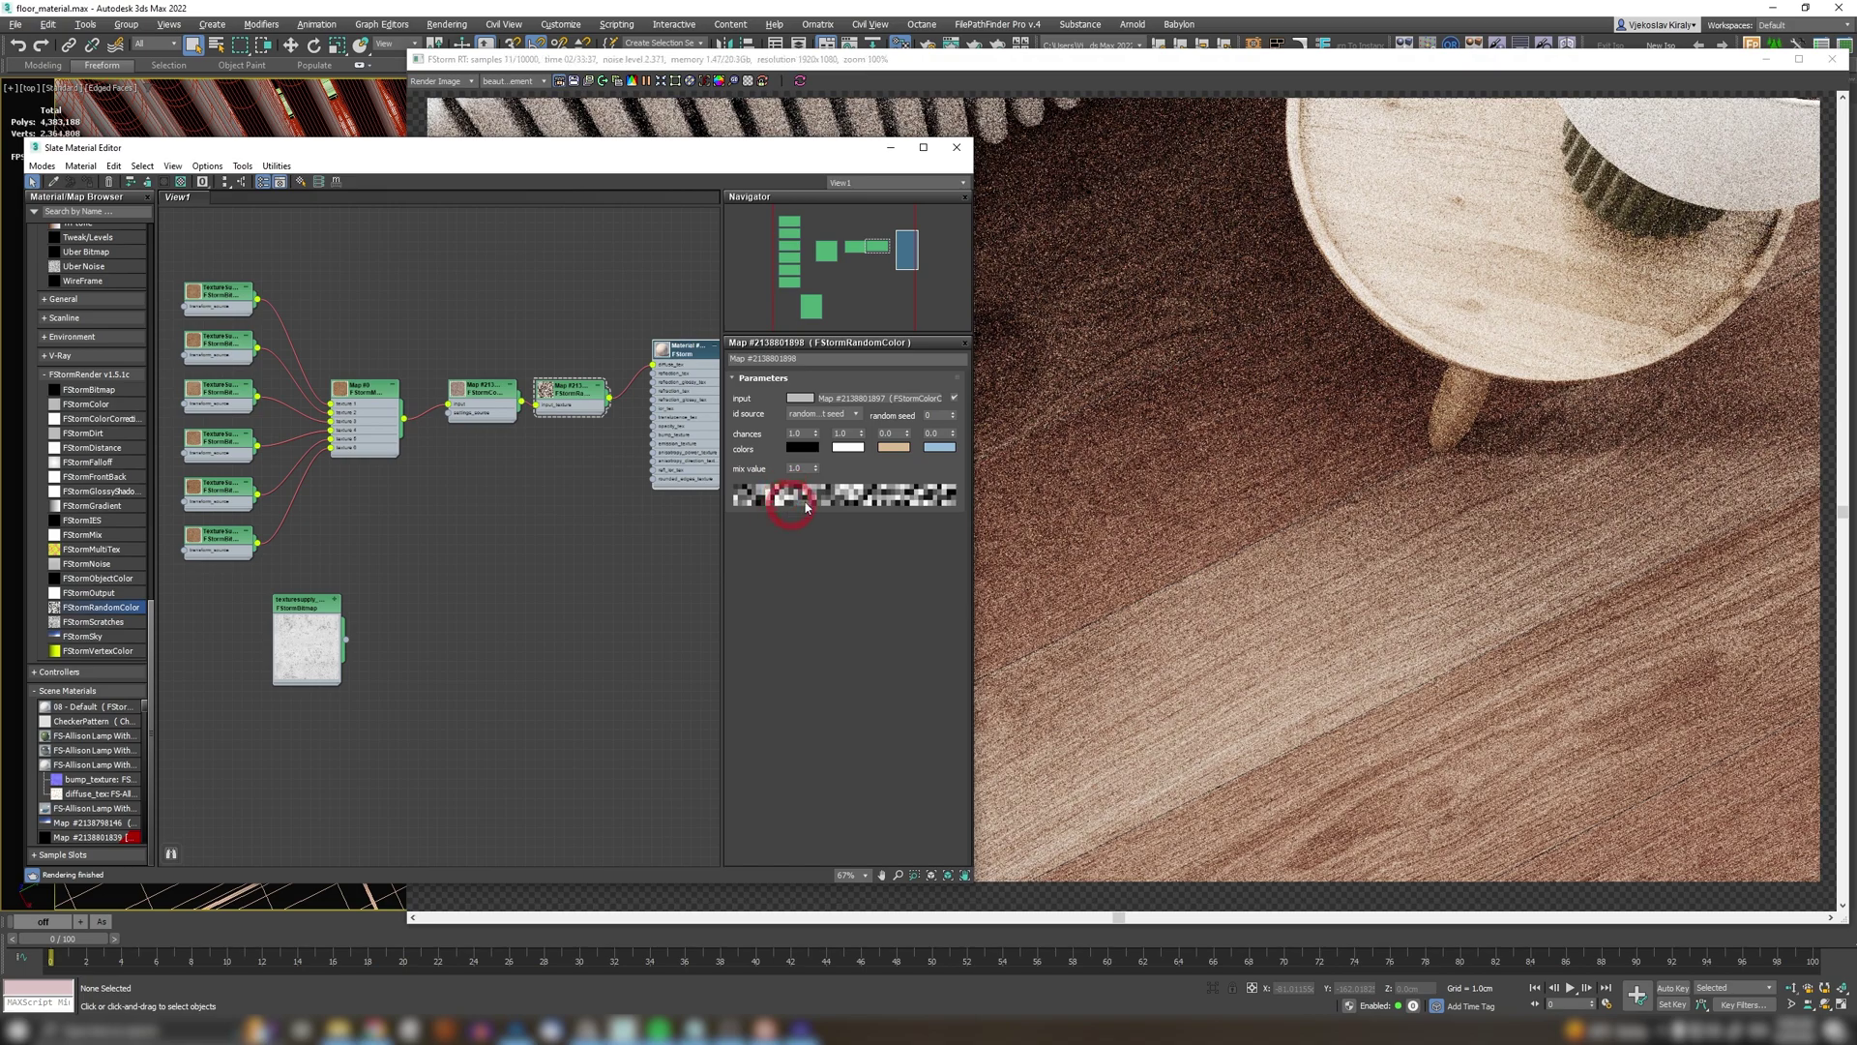
Step: Set the random colour id source to random object+material id with mix value 10
{"action": "left_click", "coordinate": [832, 418]}
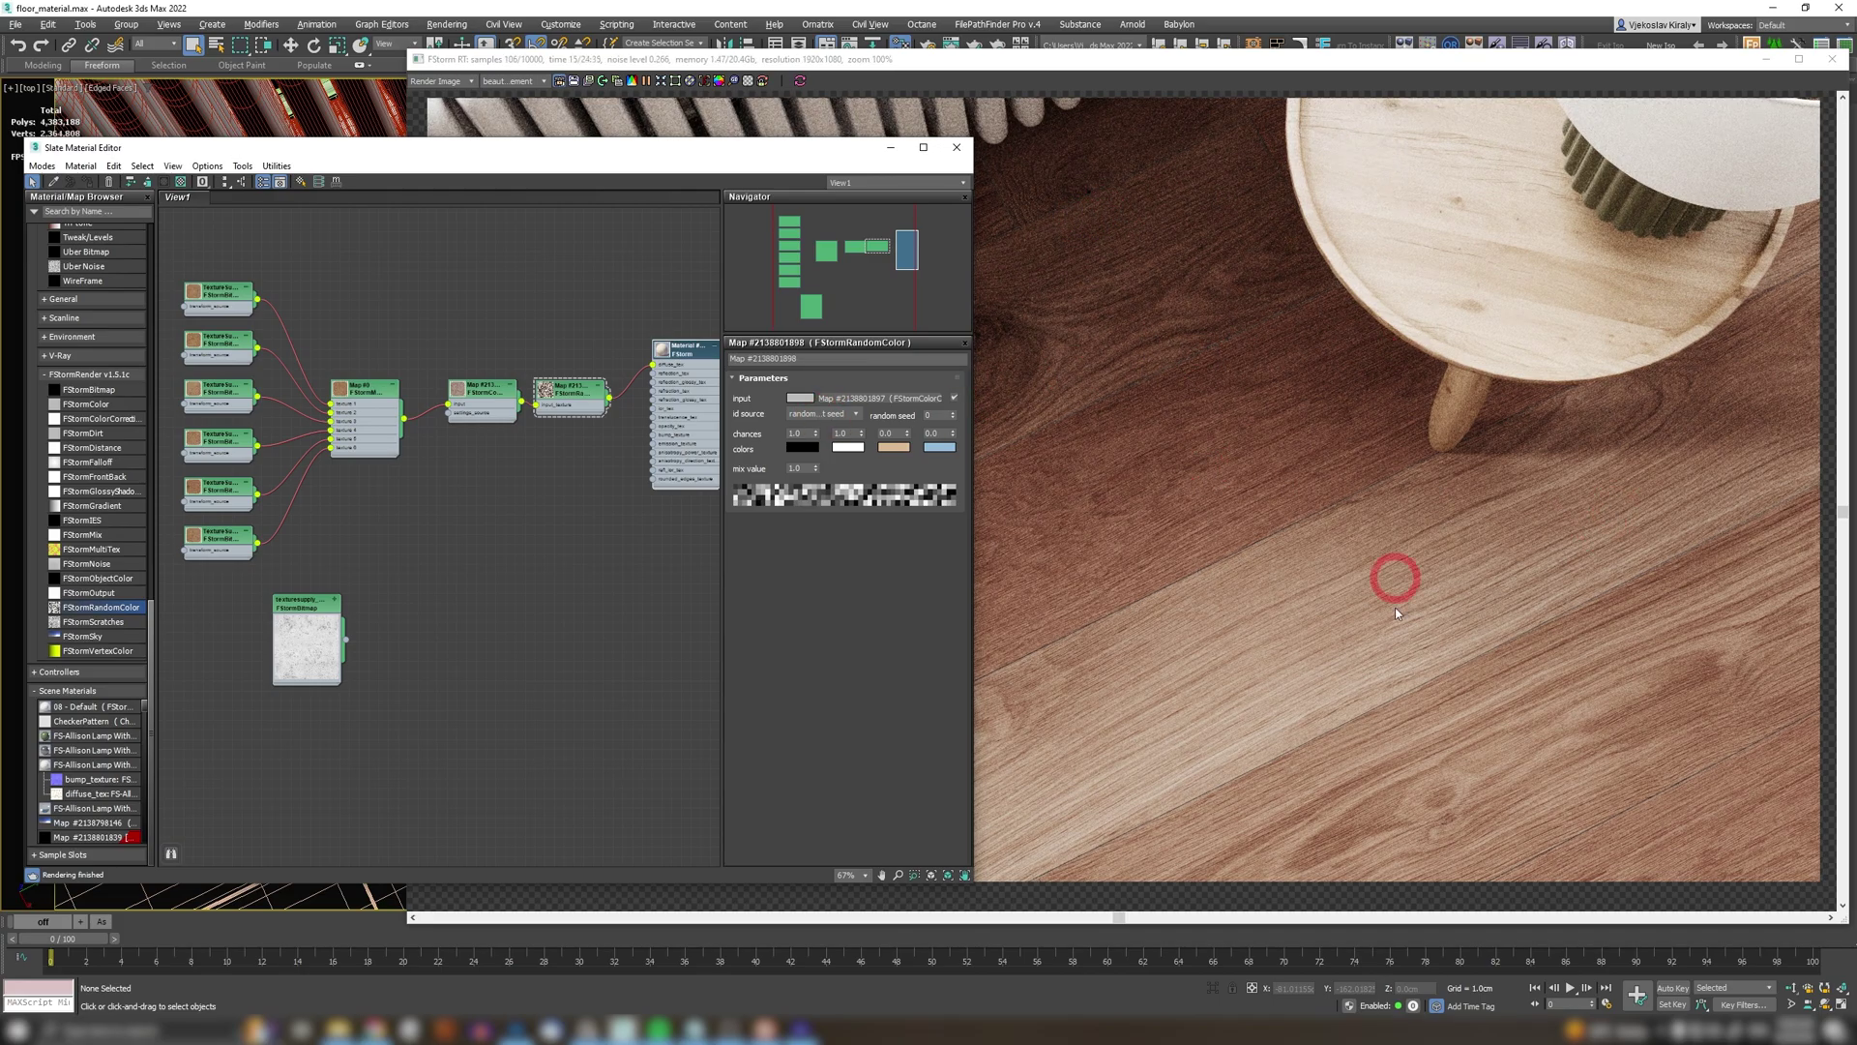
{"action": "left_click", "coordinate": [832, 423]}
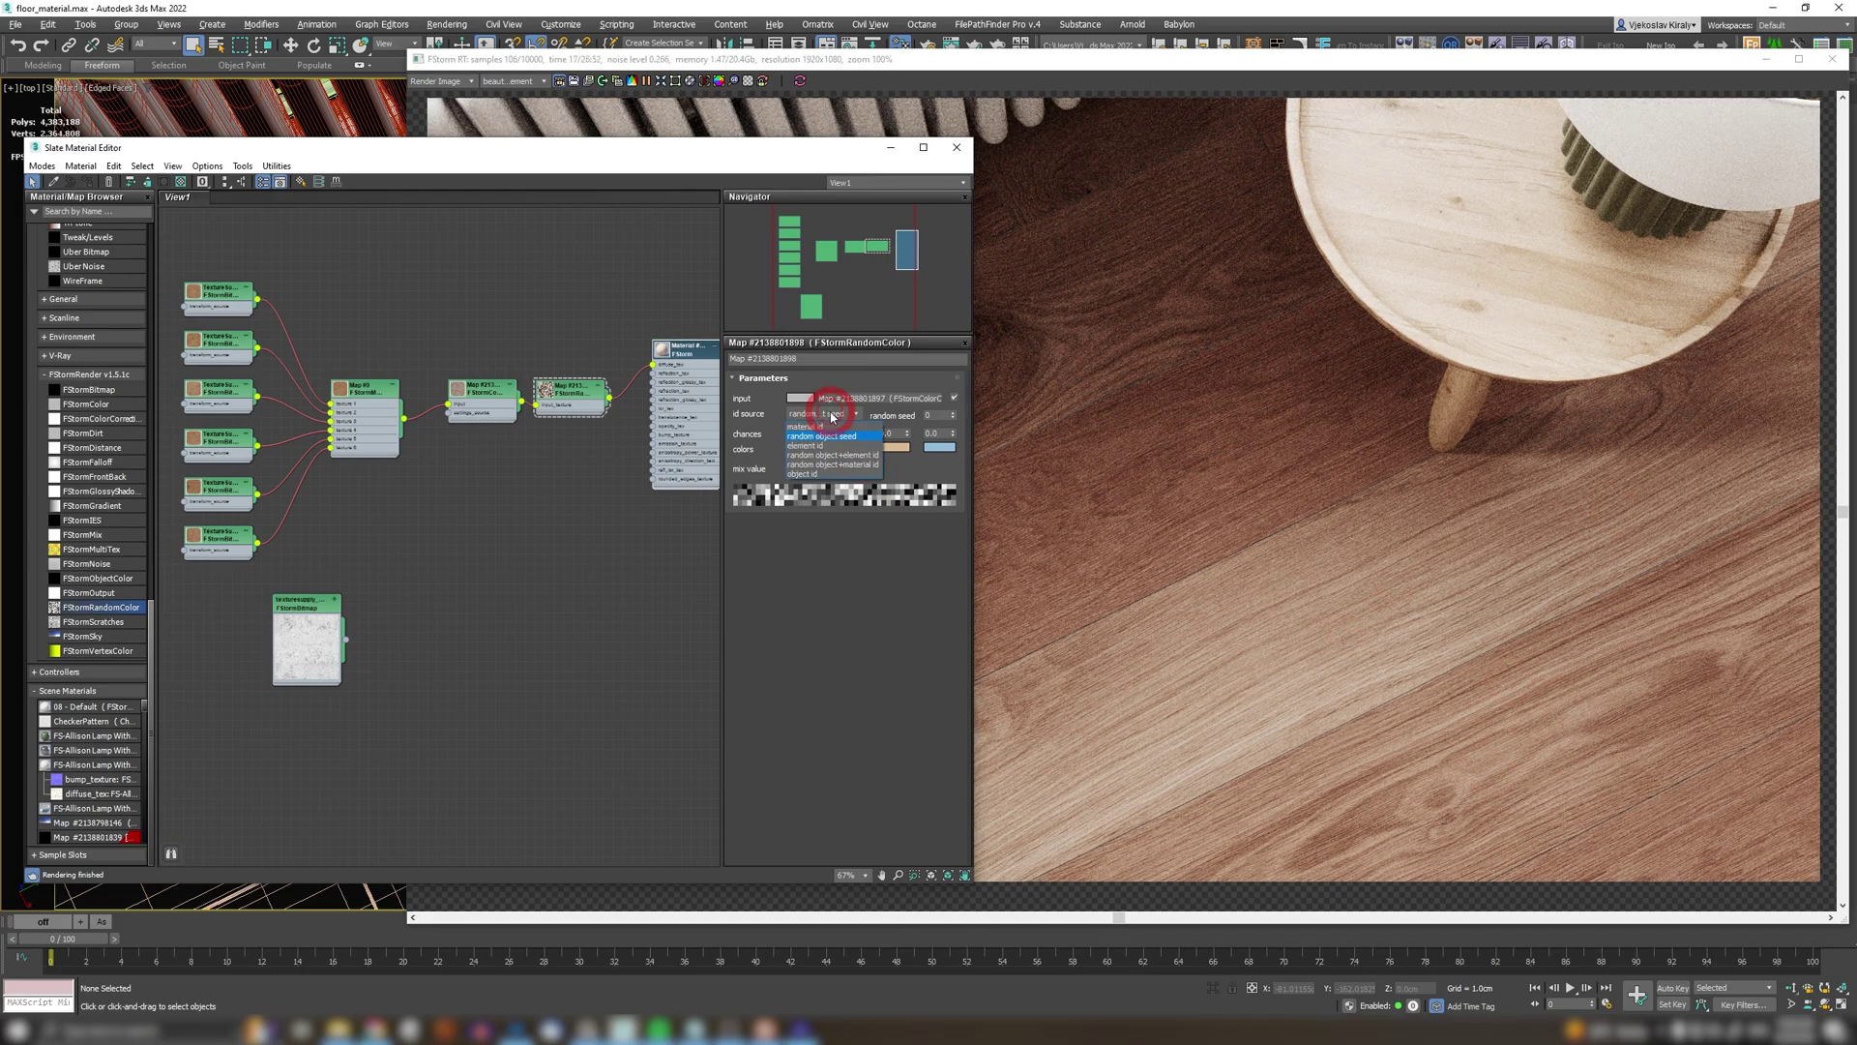
{"action": "left_click", "coordinate": [851, 465]}
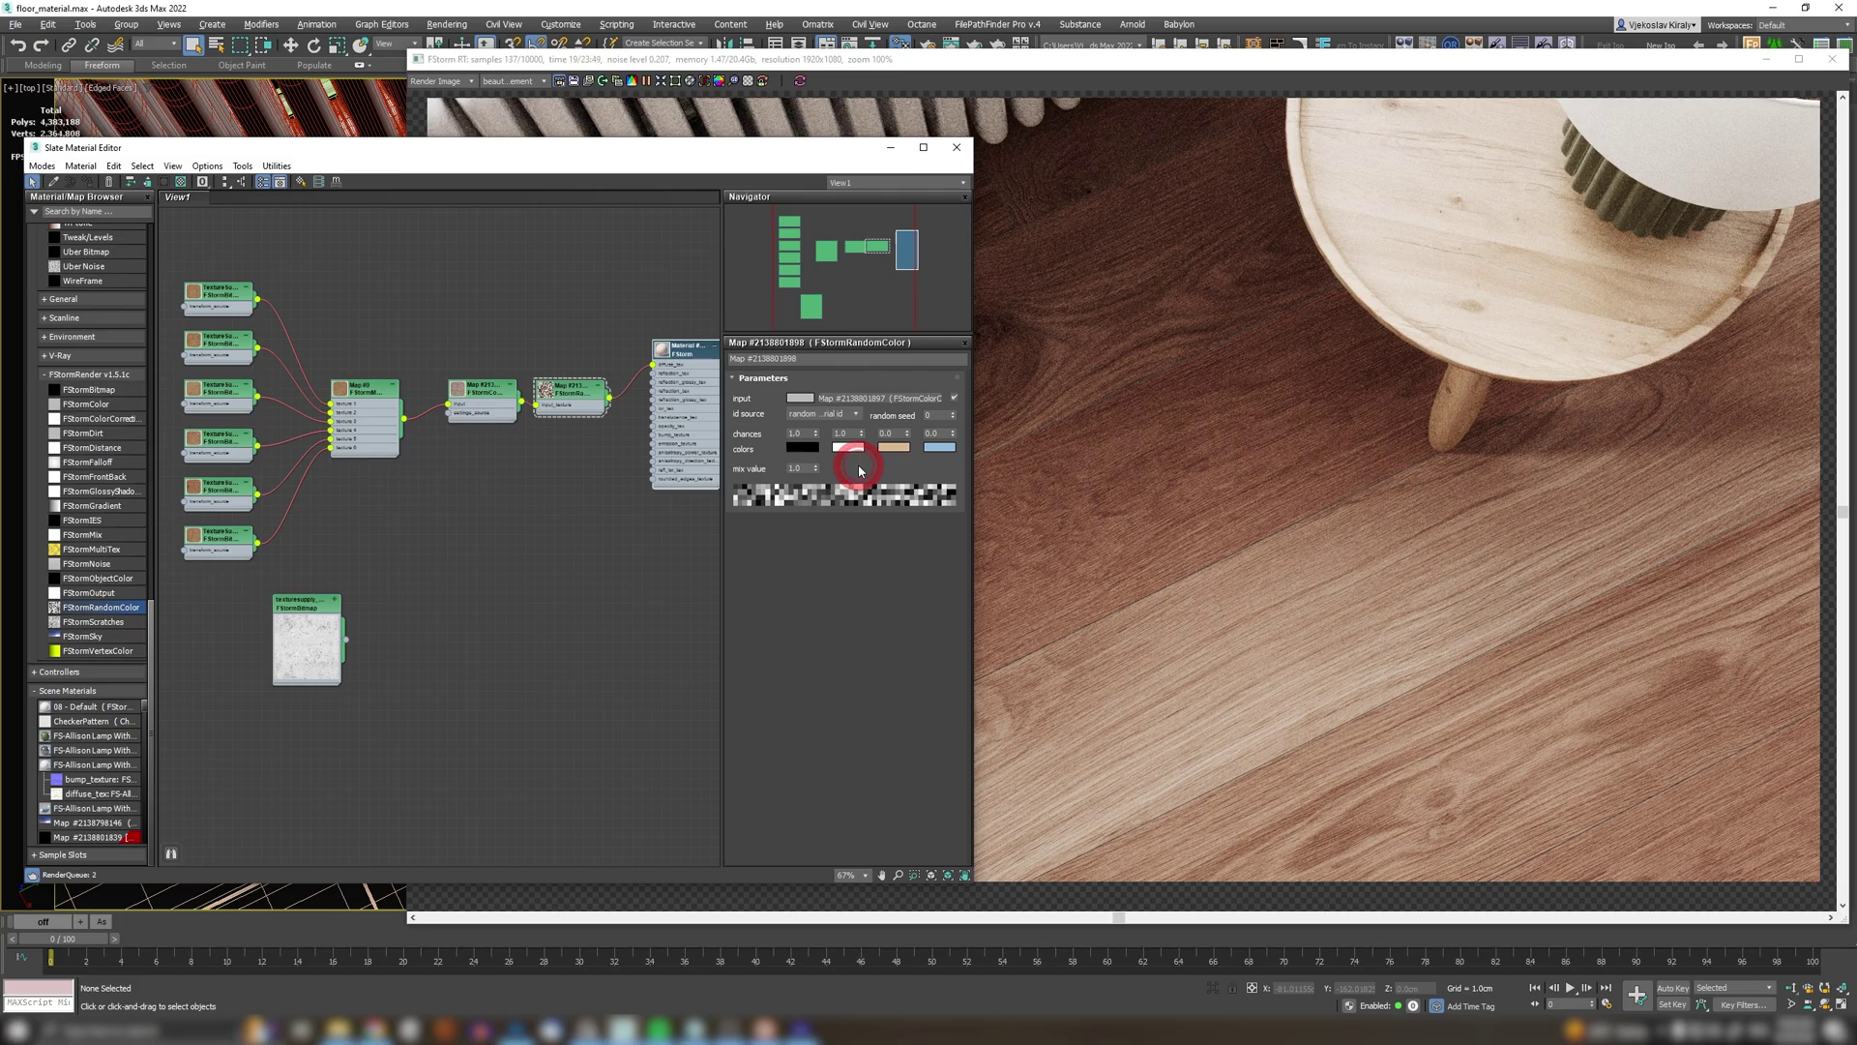
{"action": "left_click", "coordinate": [758, 471]}
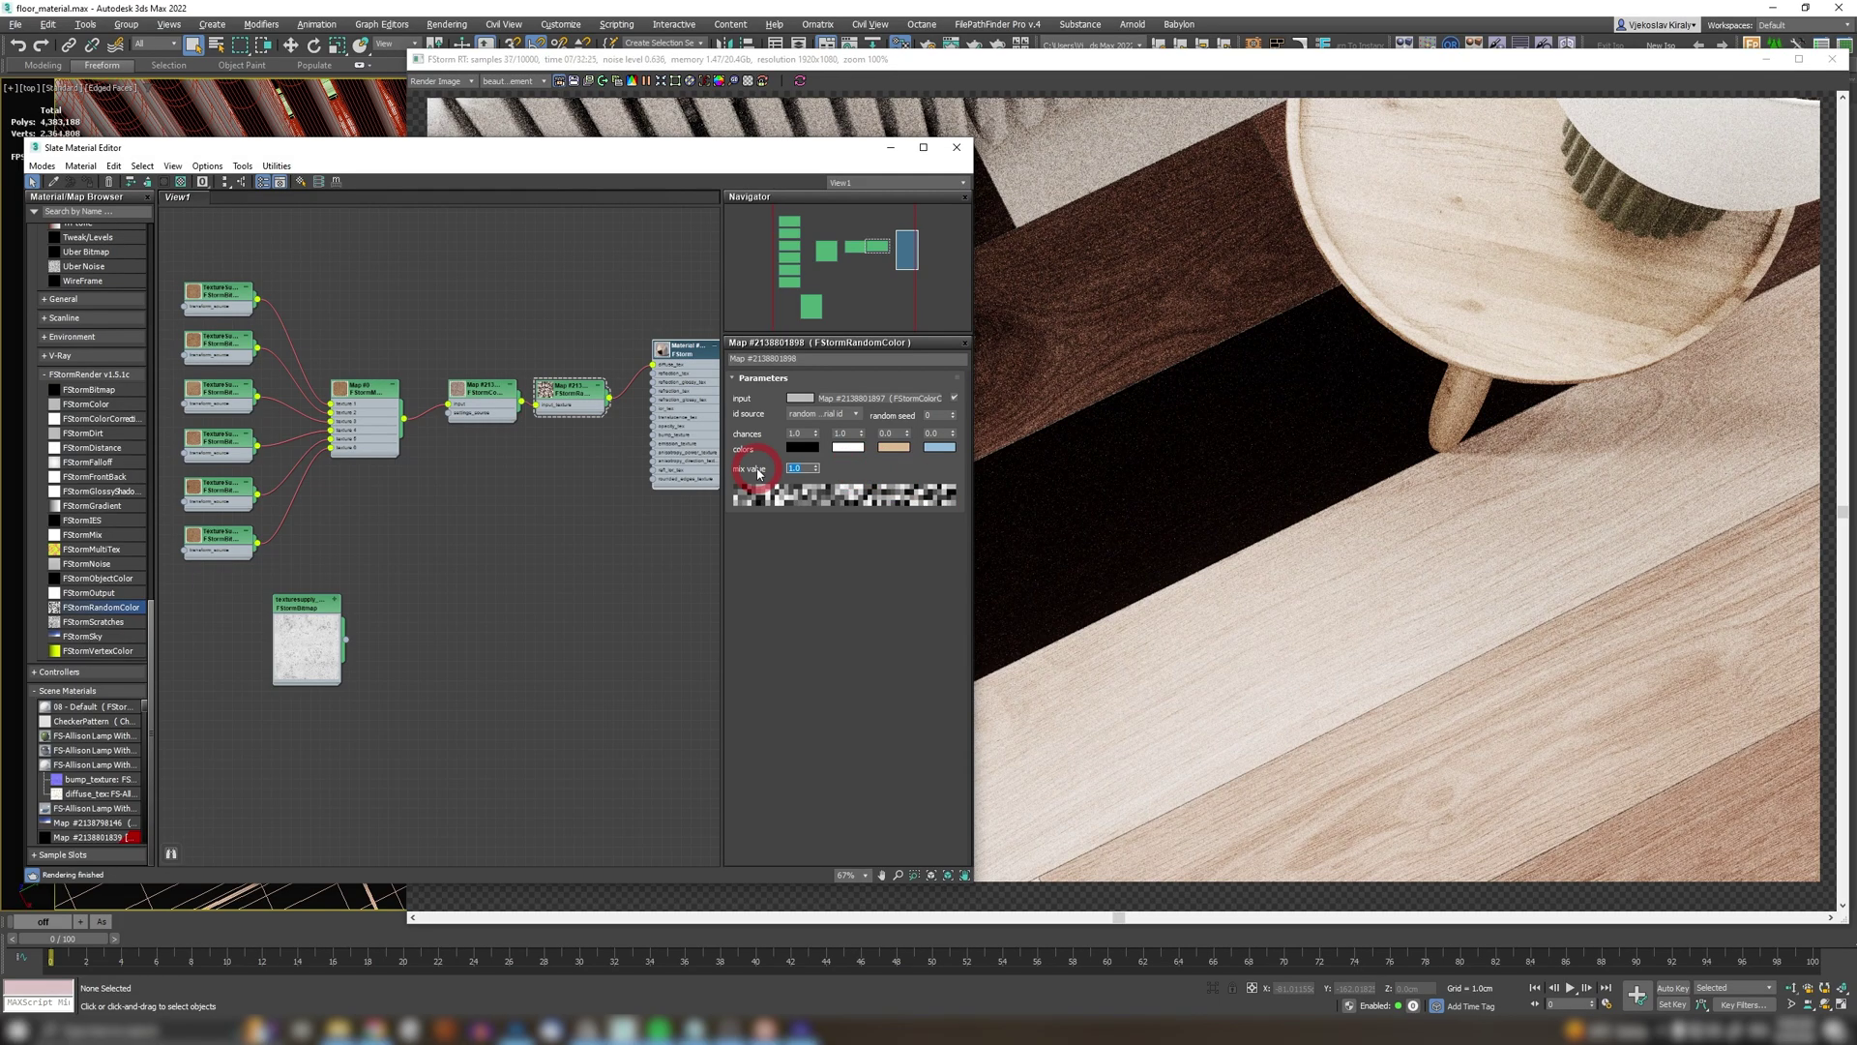
{"action": "key", "text": "Return"}
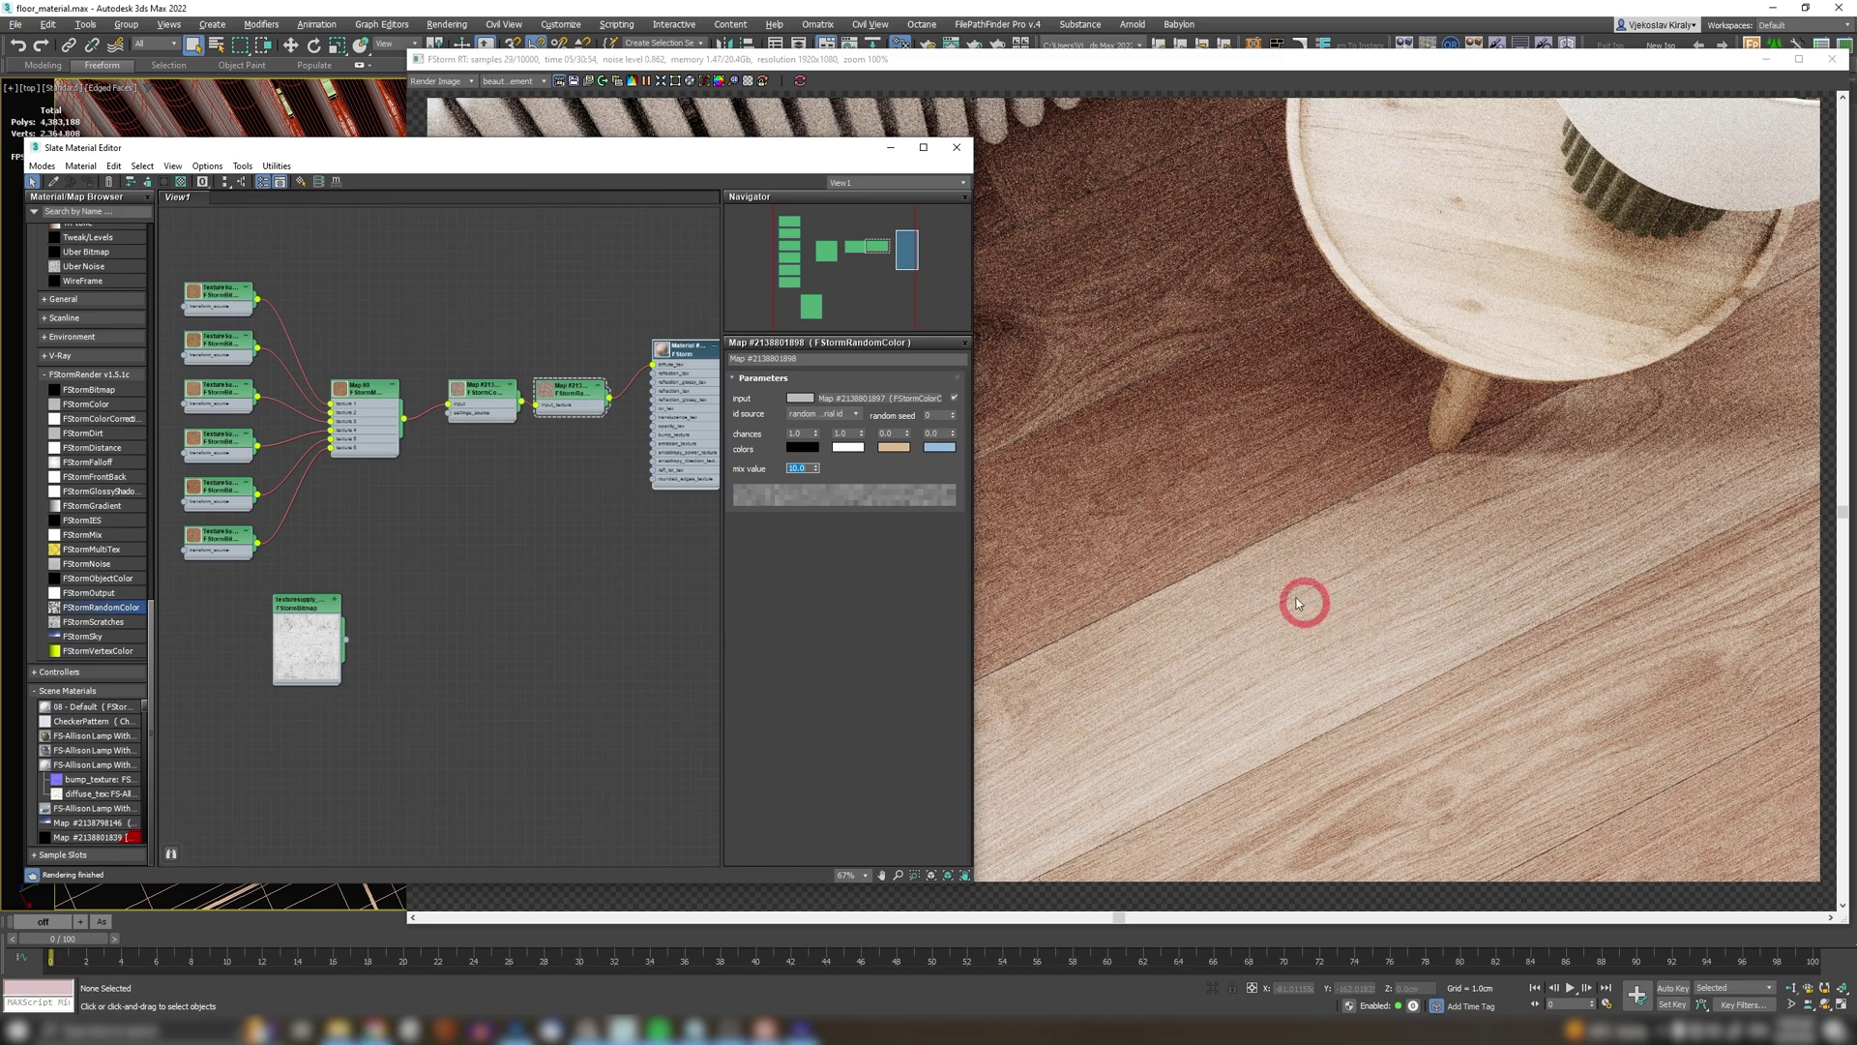
{"action": "left_click", "coordinate": [400, 248]}
Step: Switch the viewport back to the main room camera
{"action": "left_click", "coordinate": [29, 87]}
{"action": "mouse_move", "coordinate": [55, 102]}
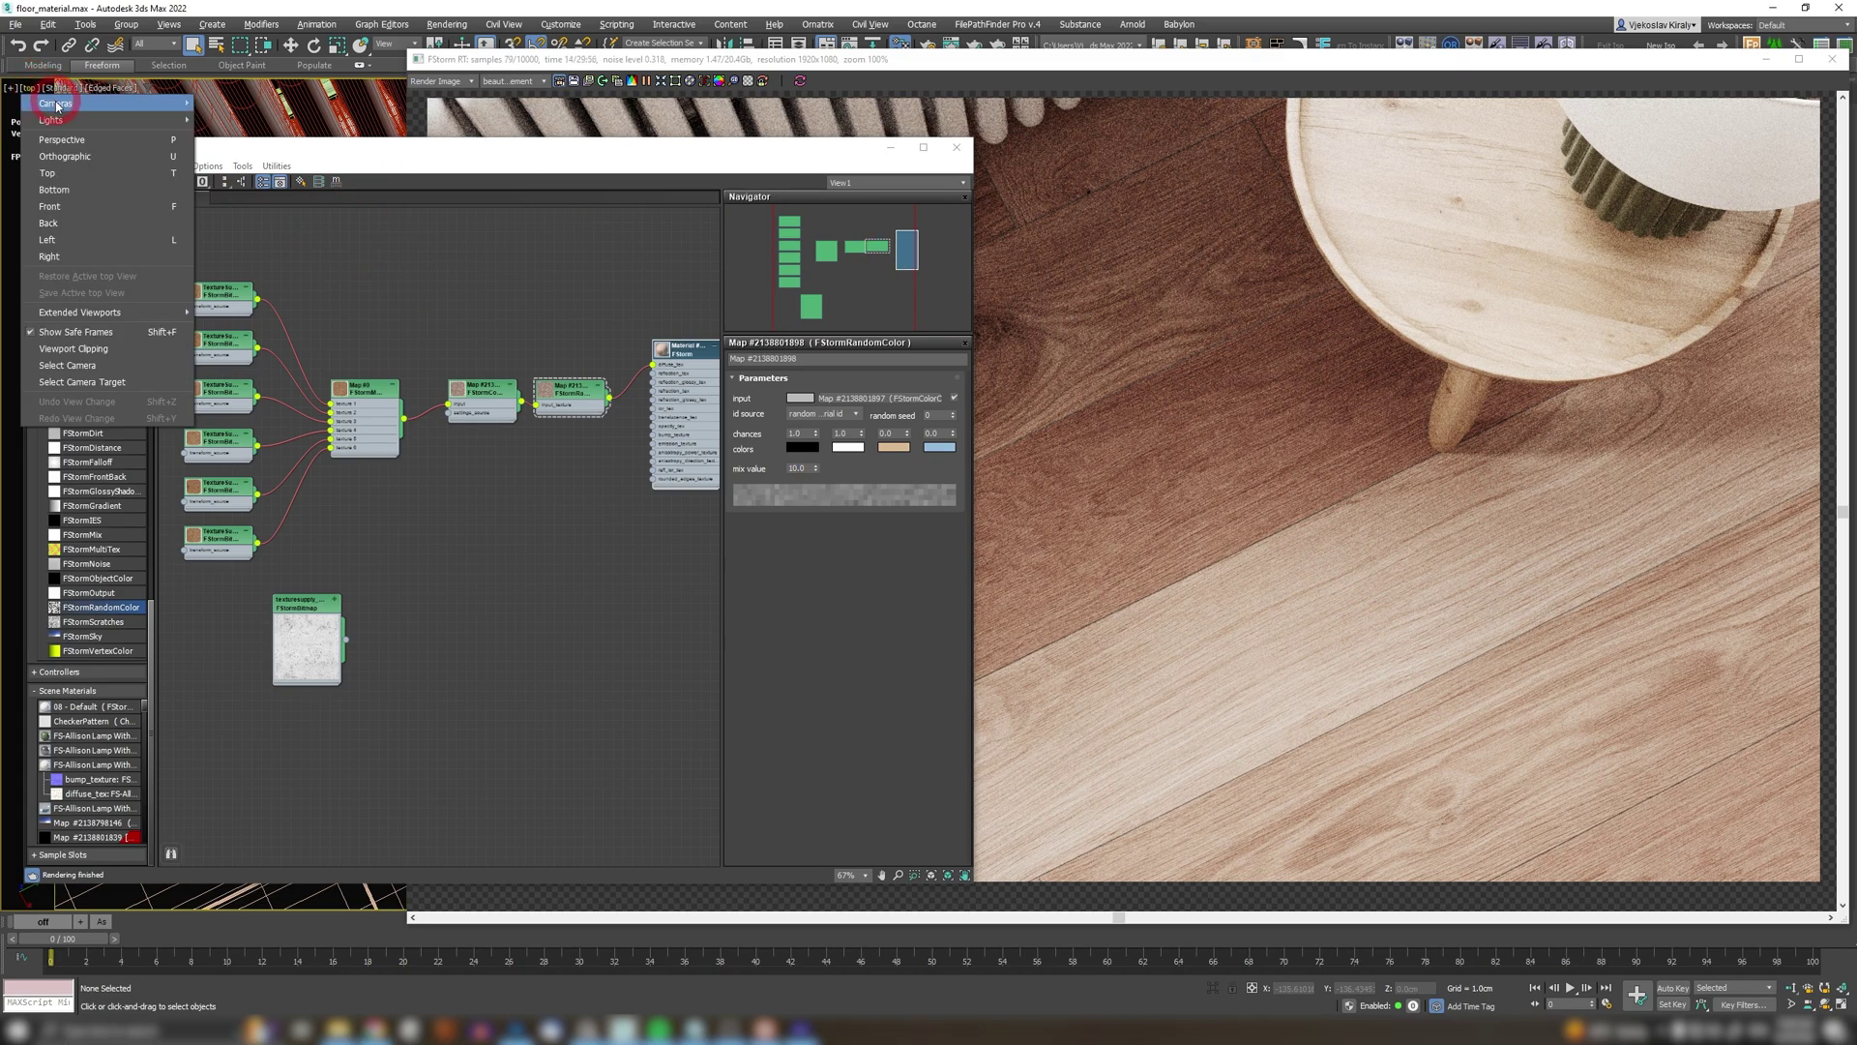
{"action": "left_click", "coordinate": [246, 120]}
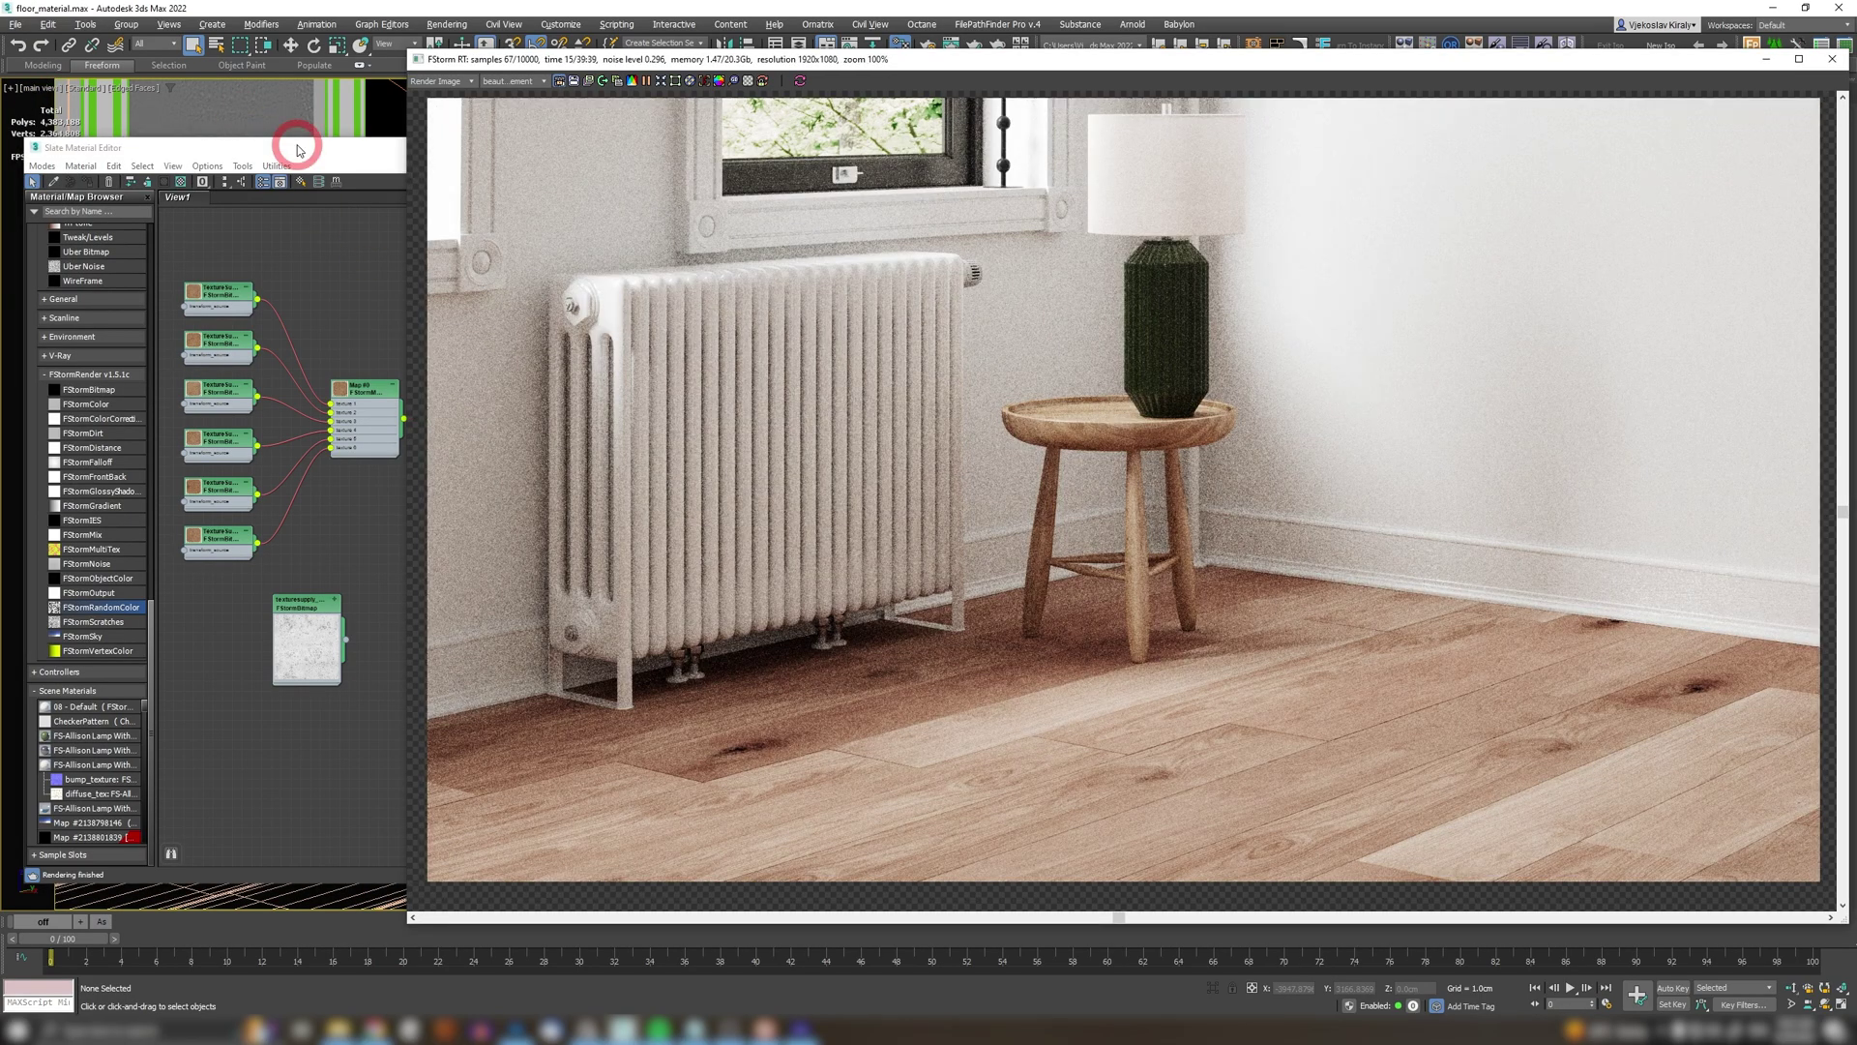
{"action": "left_click", "coordinate": [298, 150]}
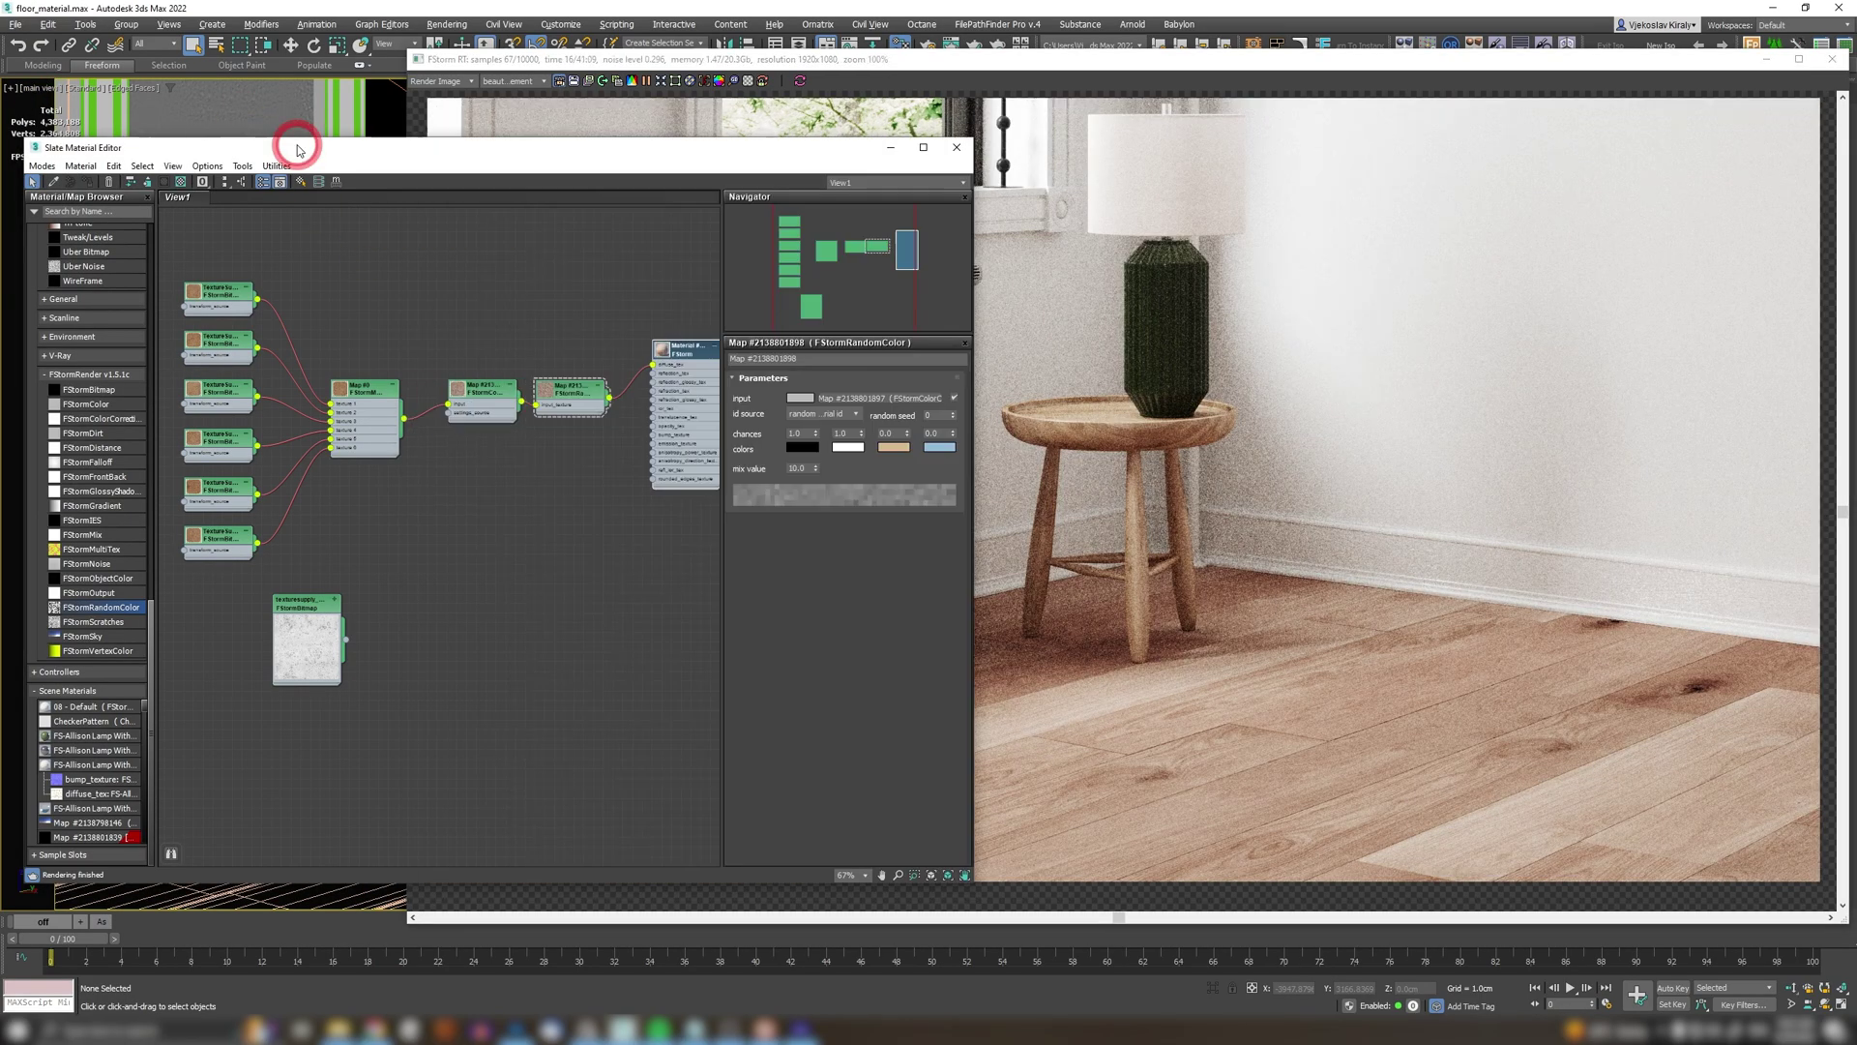
Step: Raise the FStorm floor material's reflection level to 1.0
{"action": "left_click", "coordinate": [682, 367]}
{"action": "left_click", "coordinate": [681, 400]}
{"action": "left_click", "coordinate": [817, 485]}
{"action": "left_click_drag", "start_coordinate": [806, 502], "coordinate": [742, 488]}
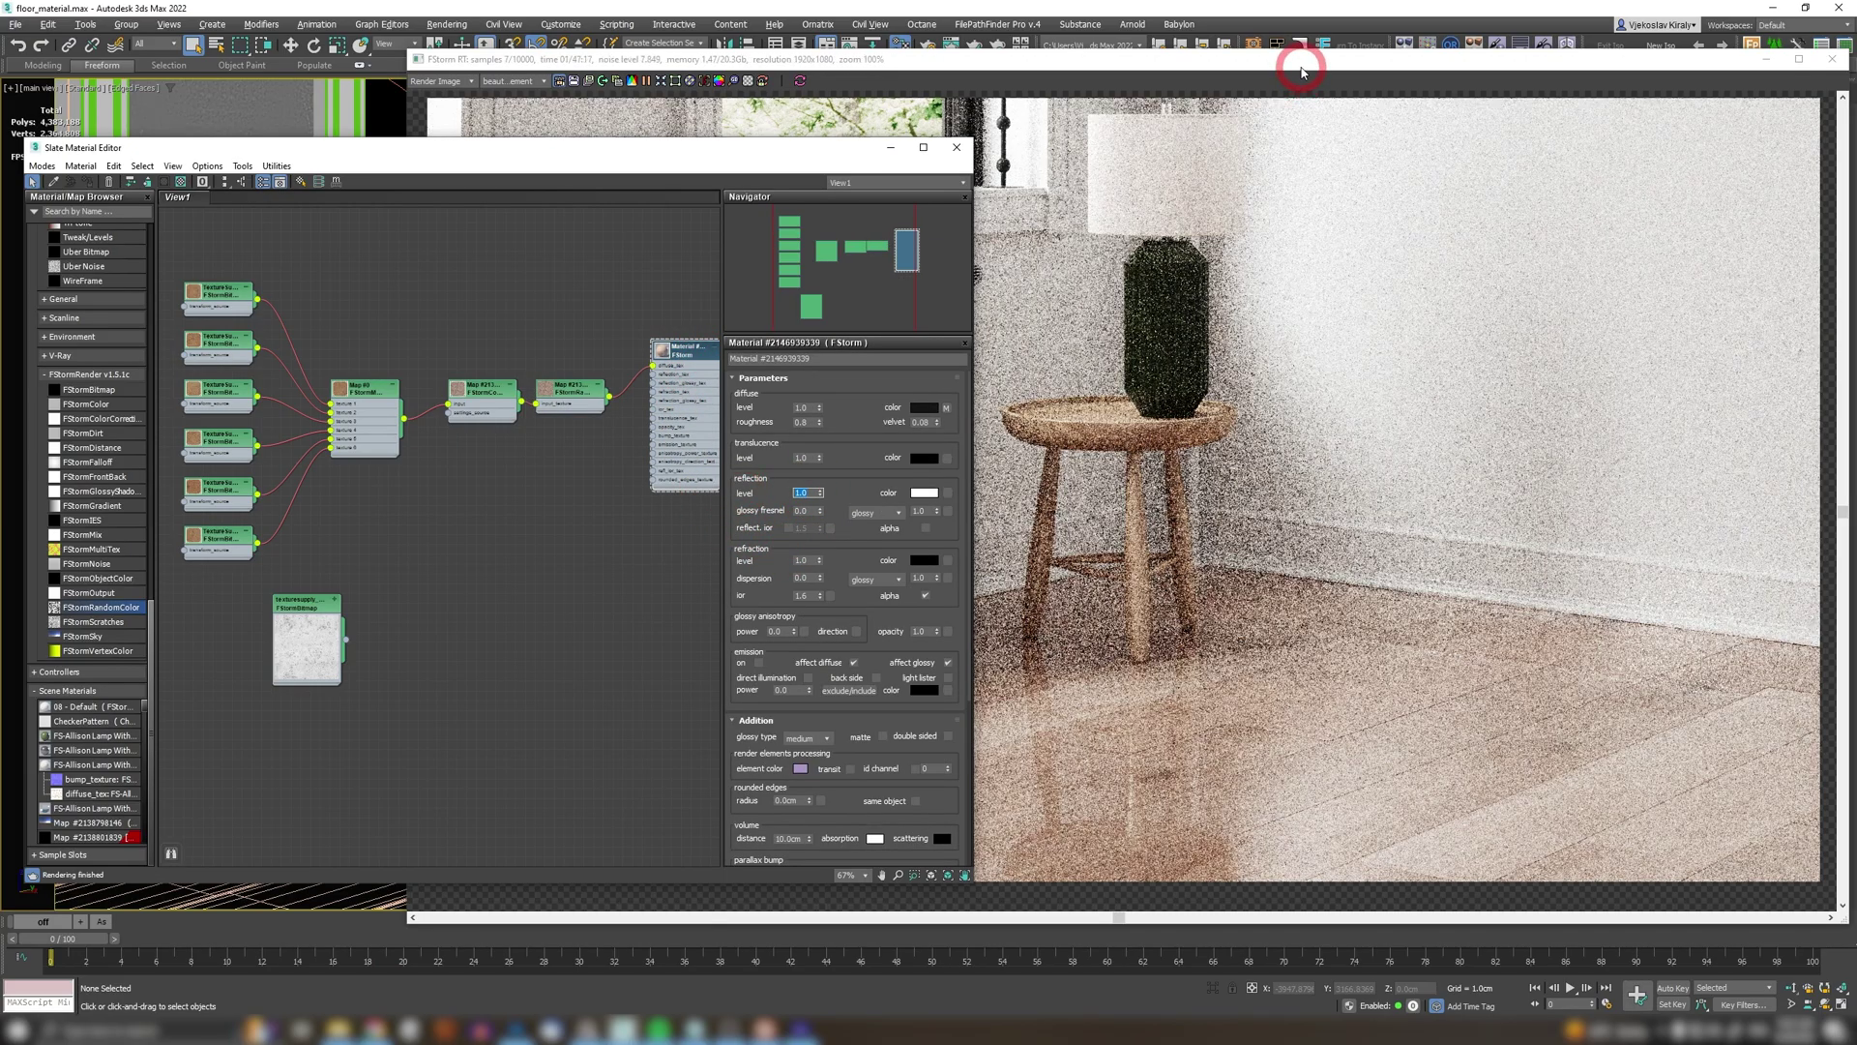
{"action": "left_click", "coordinate": [1302, 72]}
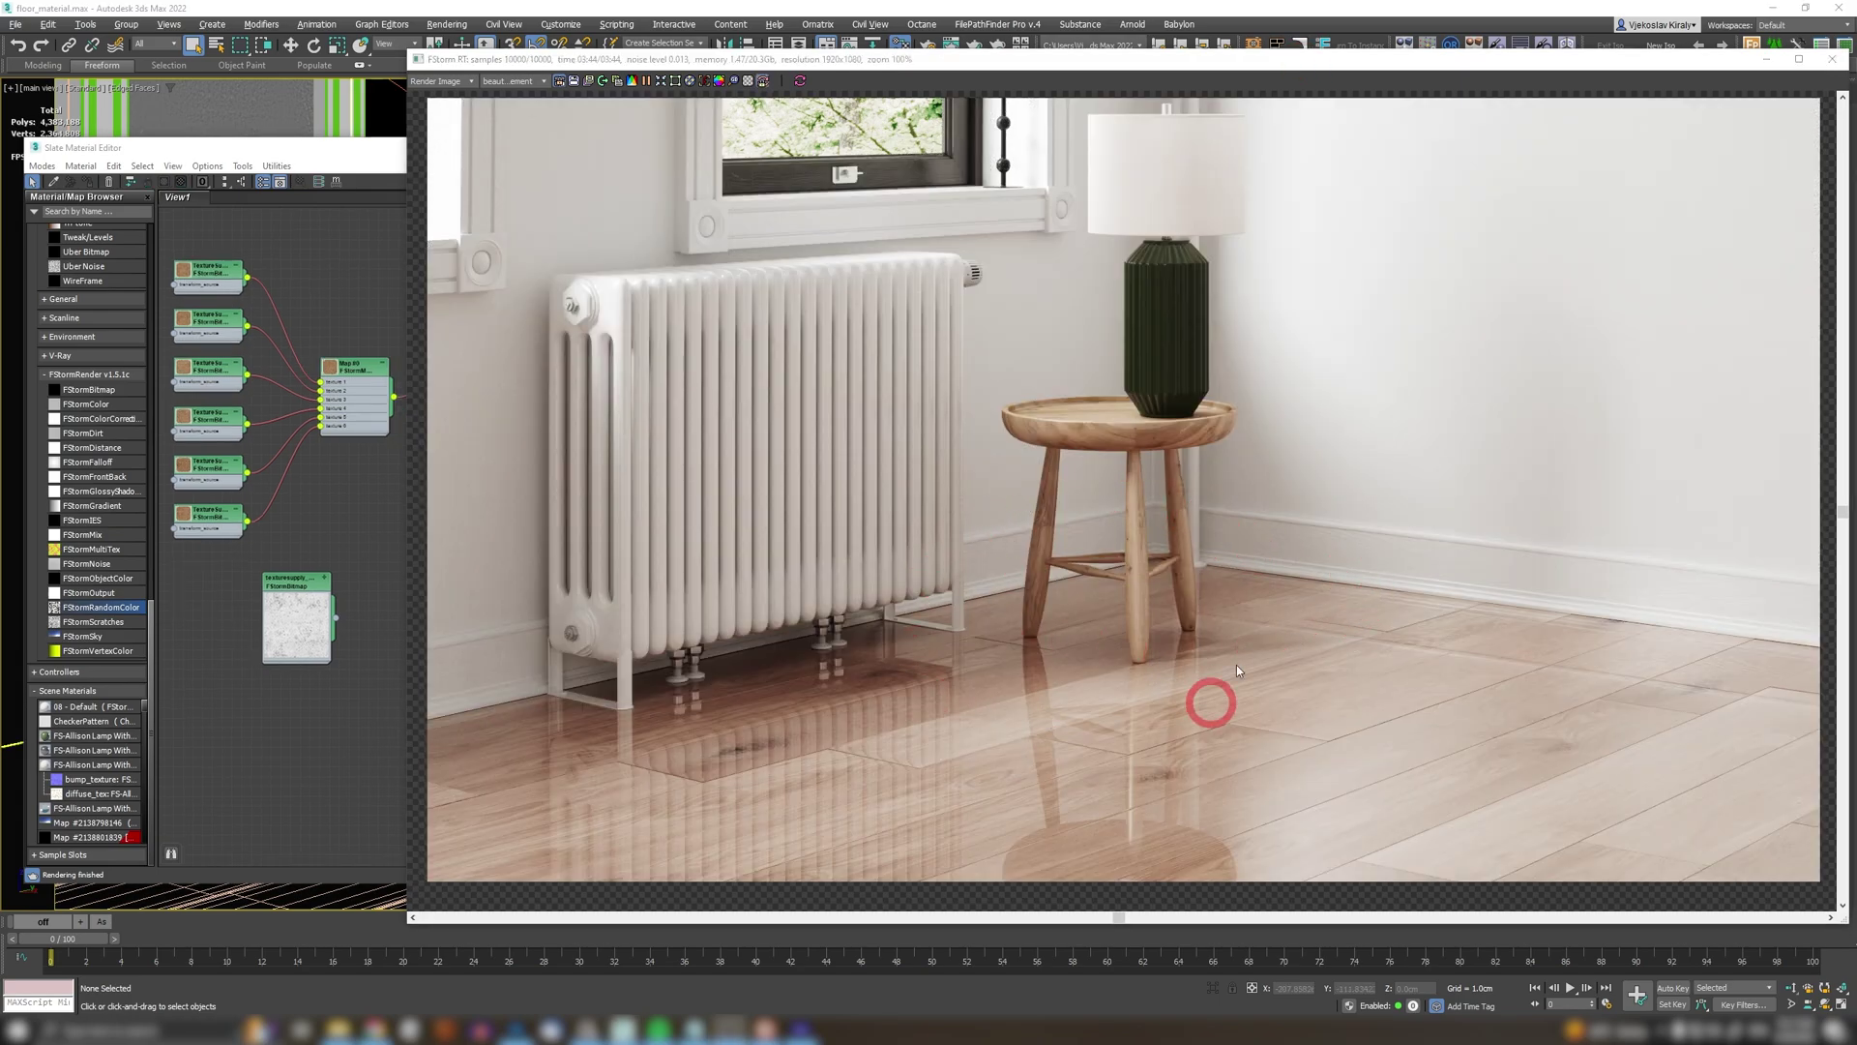
{"action": "left_click", "coordinate": [355, 498]}
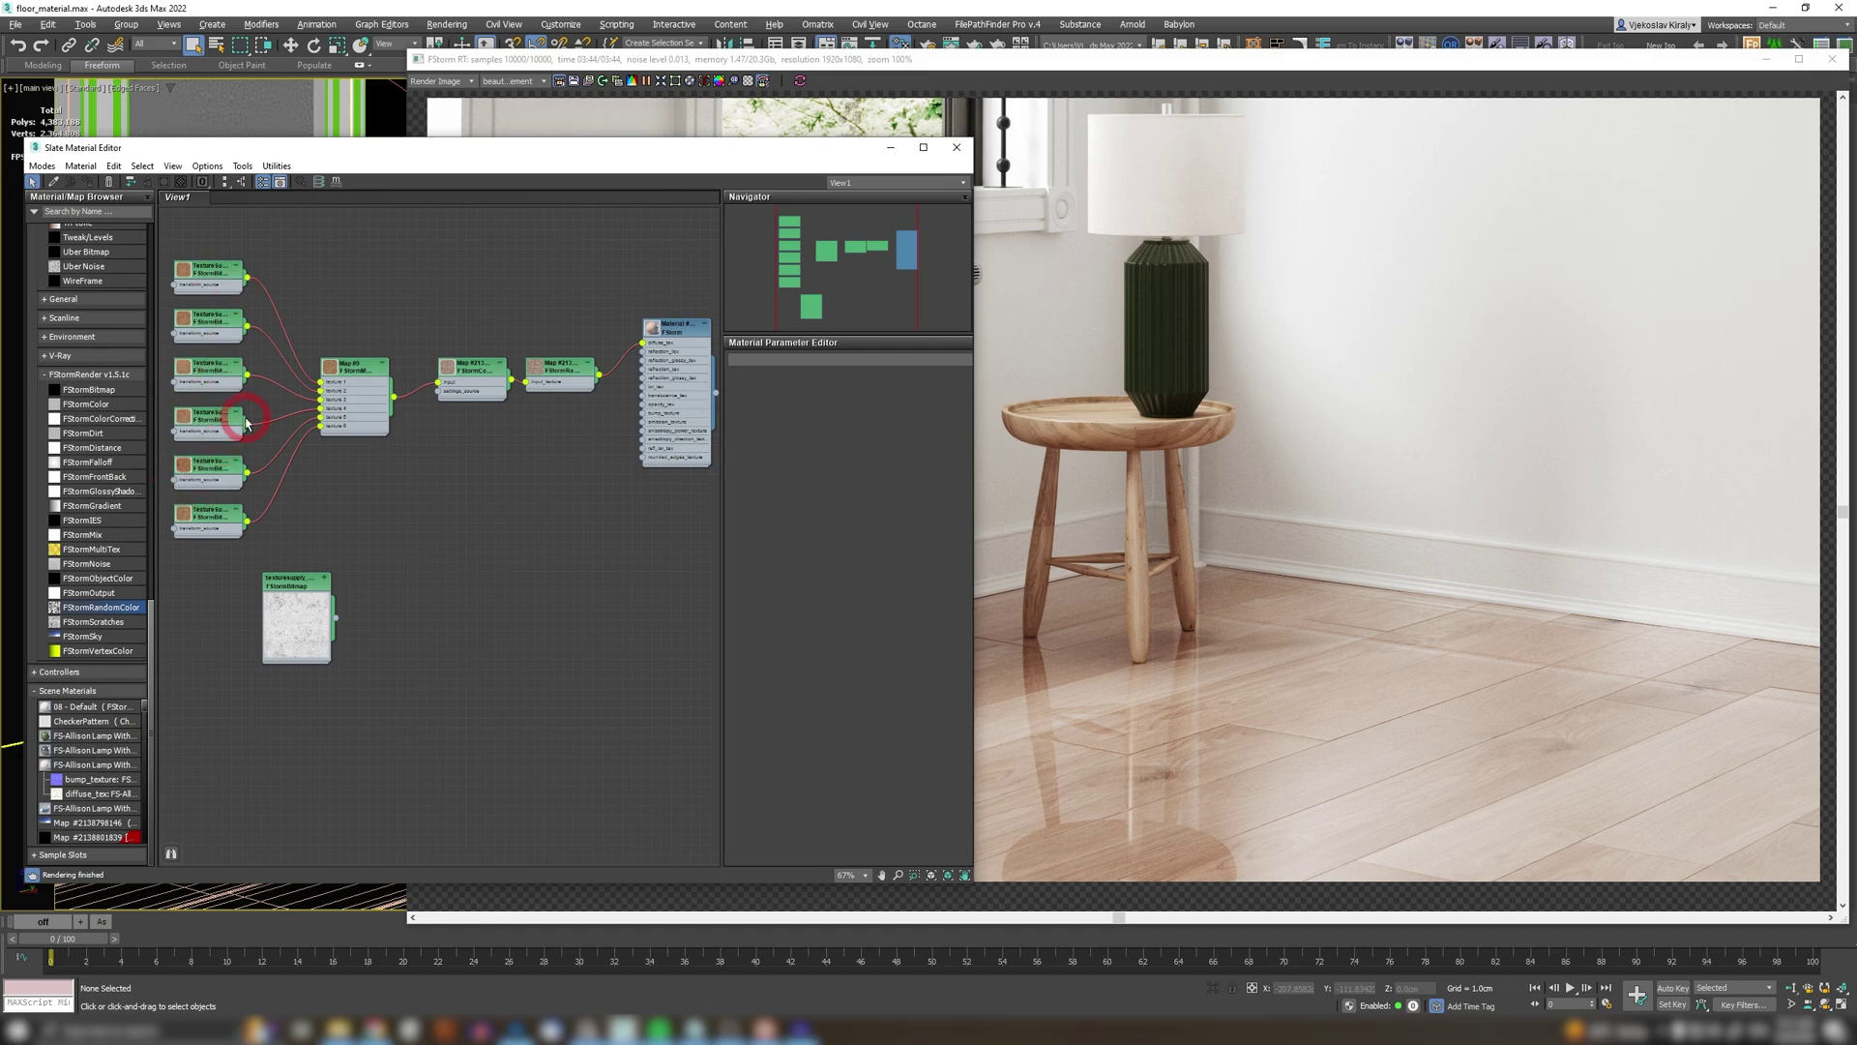
Step: Add a colour correction with saturation 0 and wire it into the material's bump_texture
{"action": "right_click", "coordinate": [438, 453]}
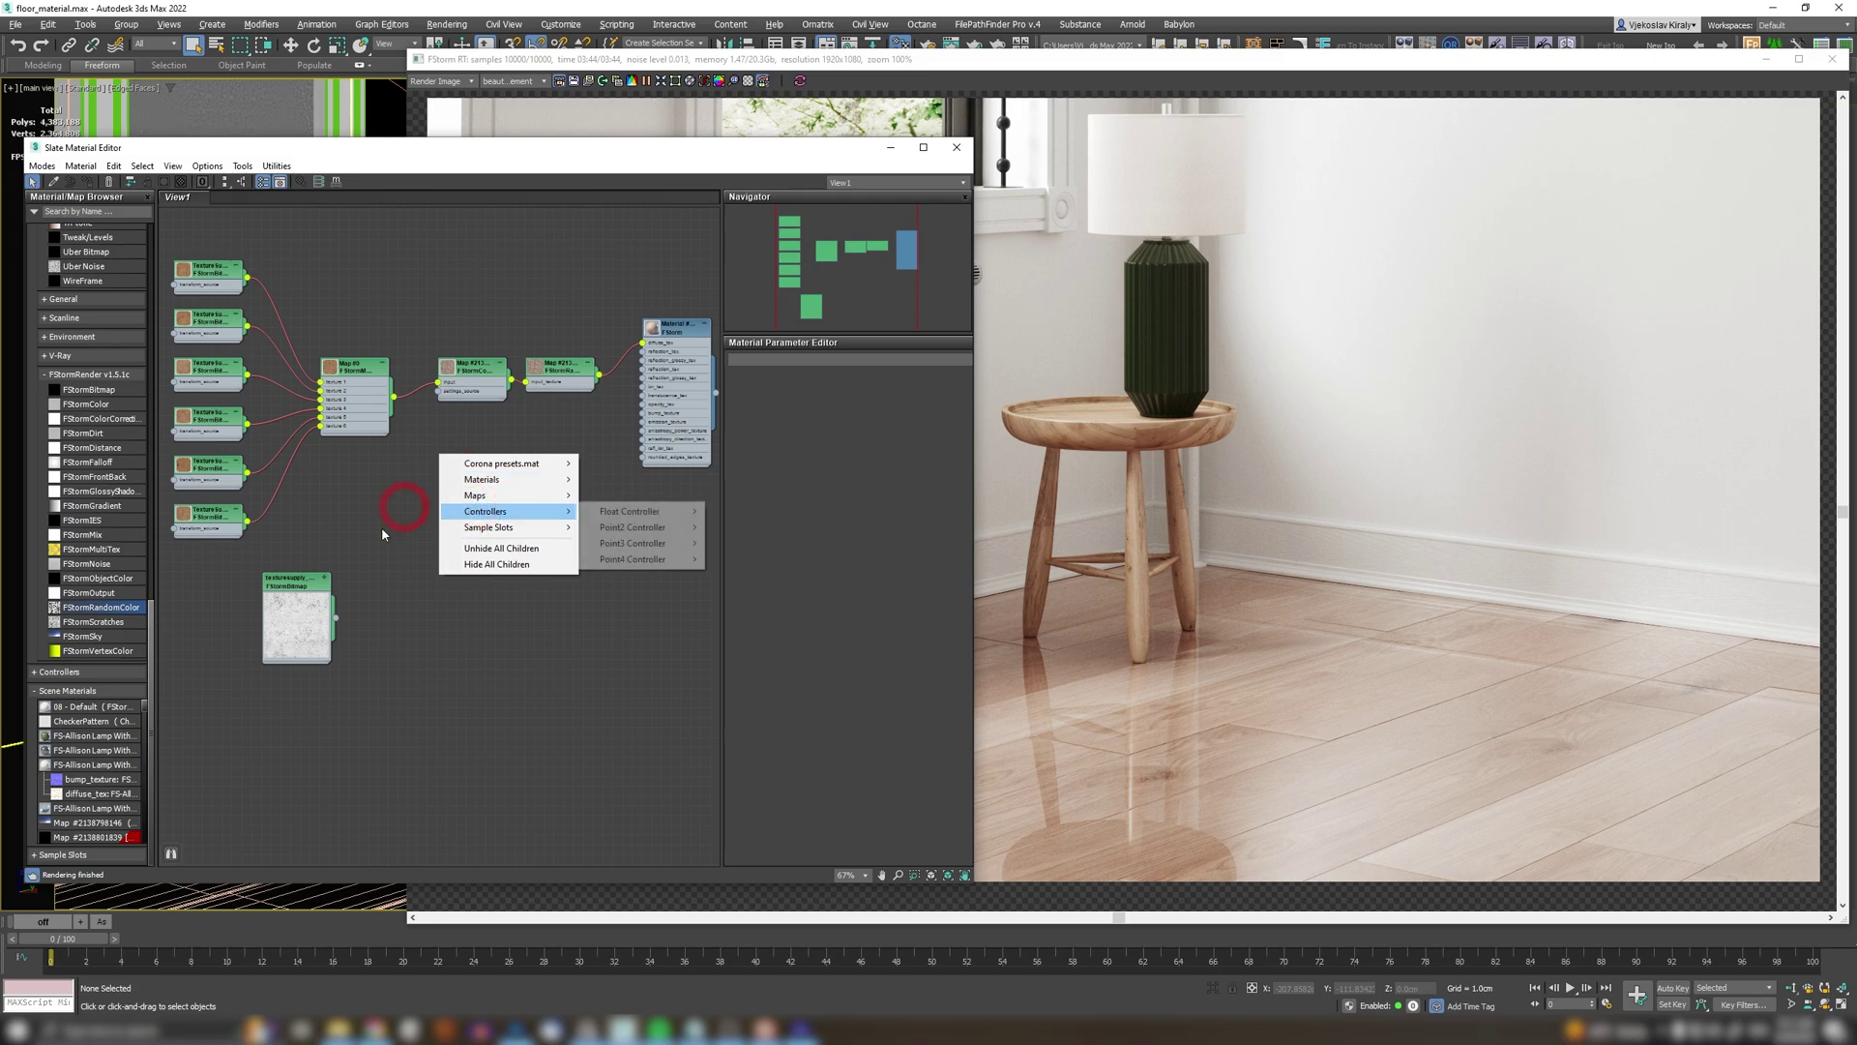
{"action": "left_click", "coordinate": [377, 569]}
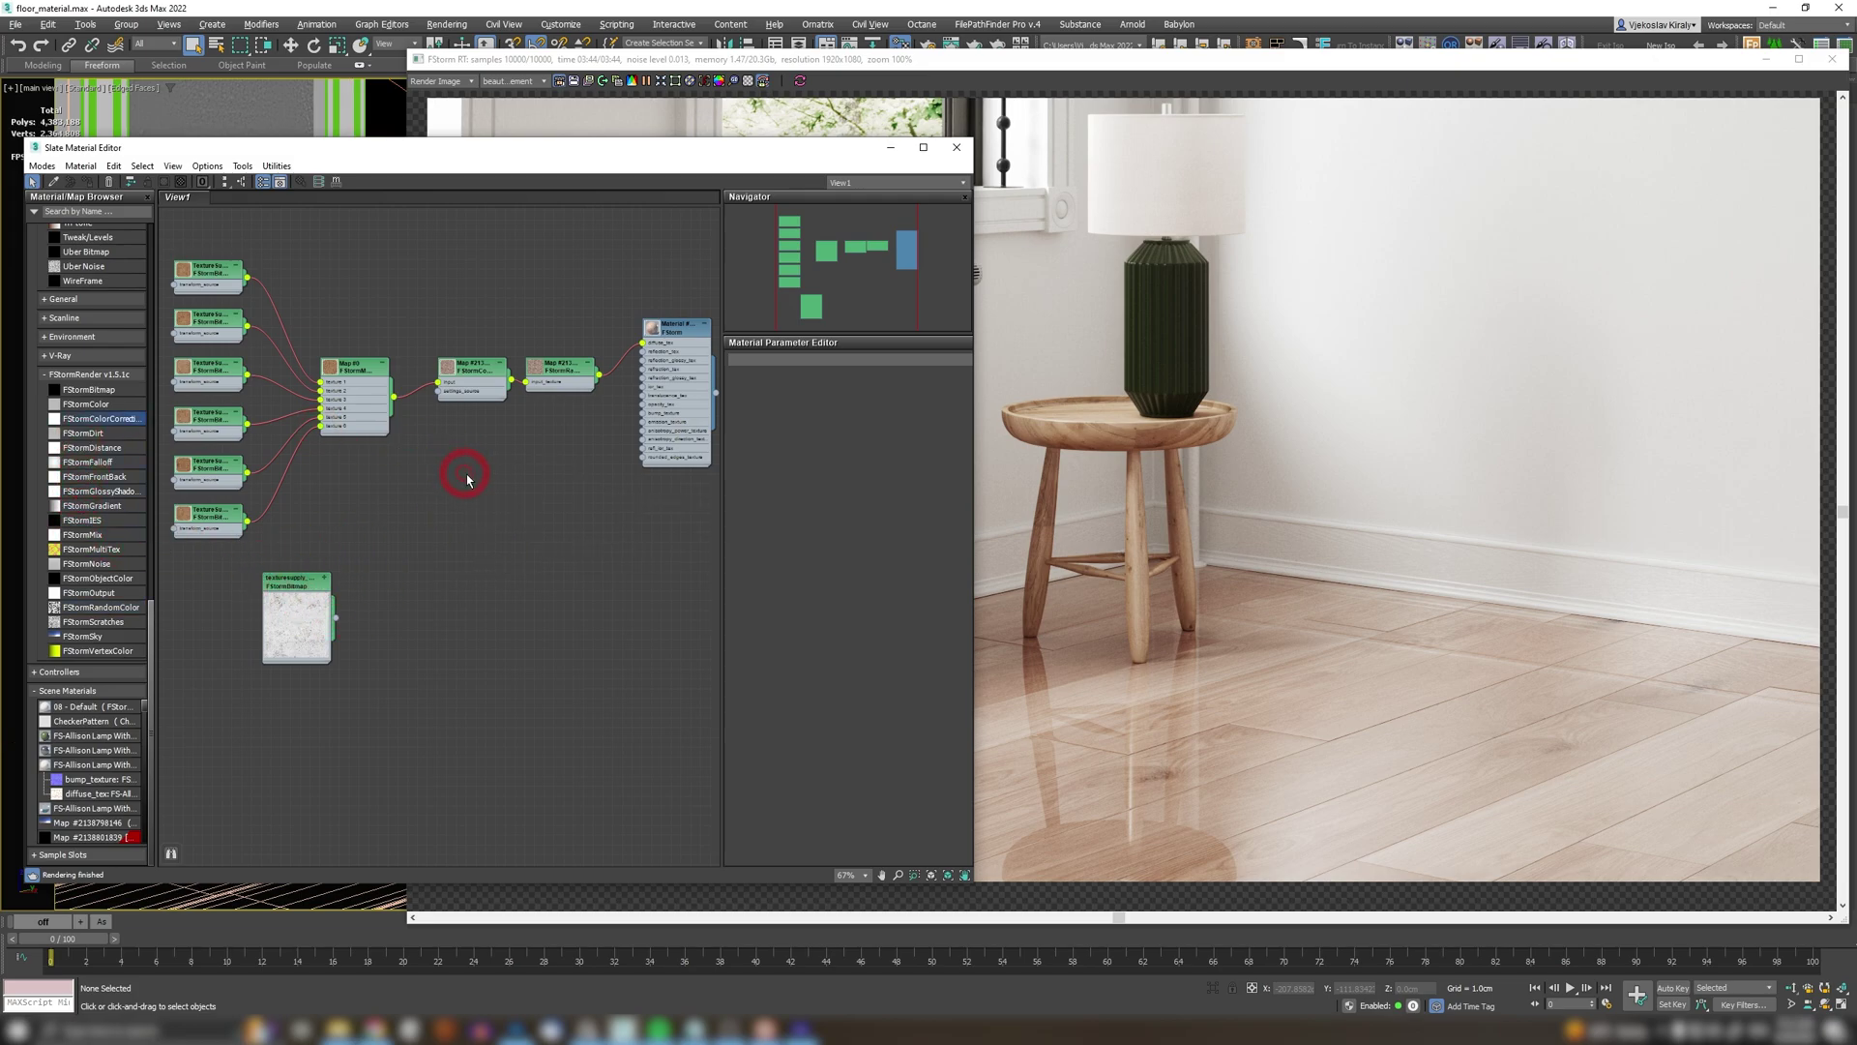
{"action": "left_click_drag", "start_coordinate": [97, 418], "coordinate": [472, 484]}
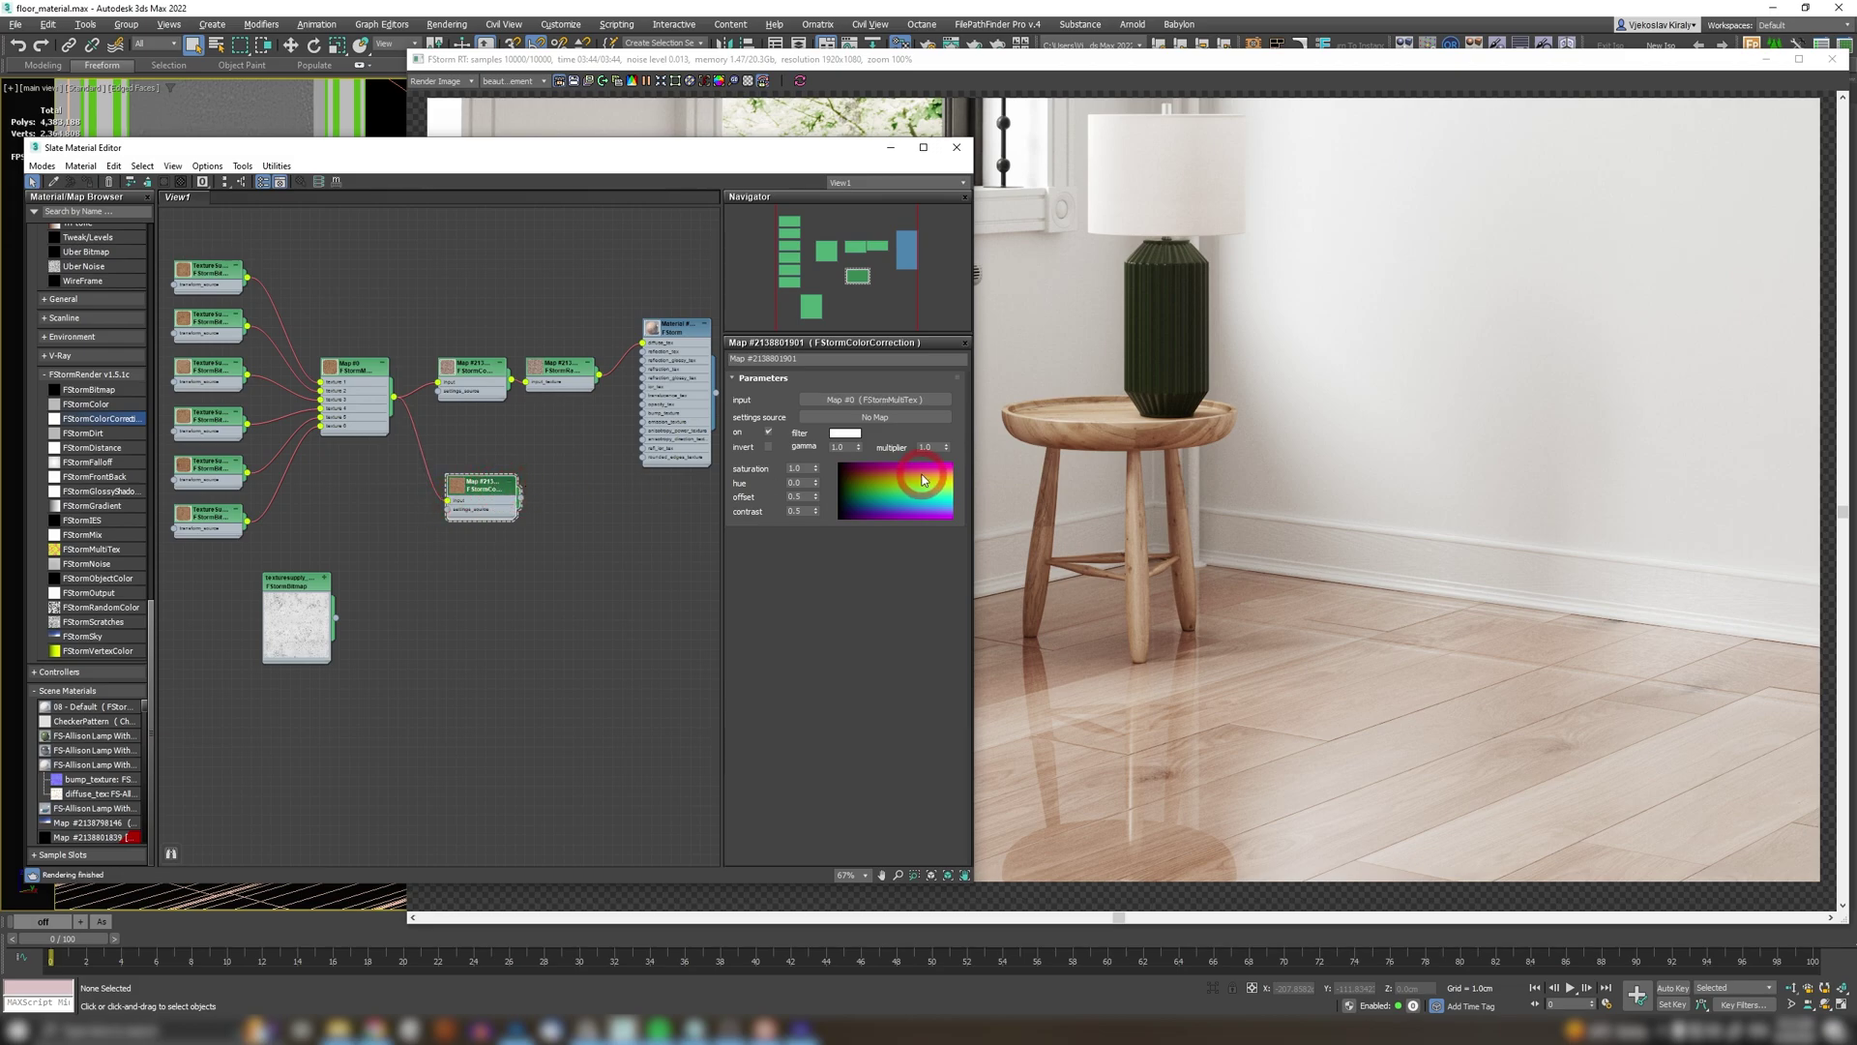
{"action": "right_click", "coordinate": [815, 470]}
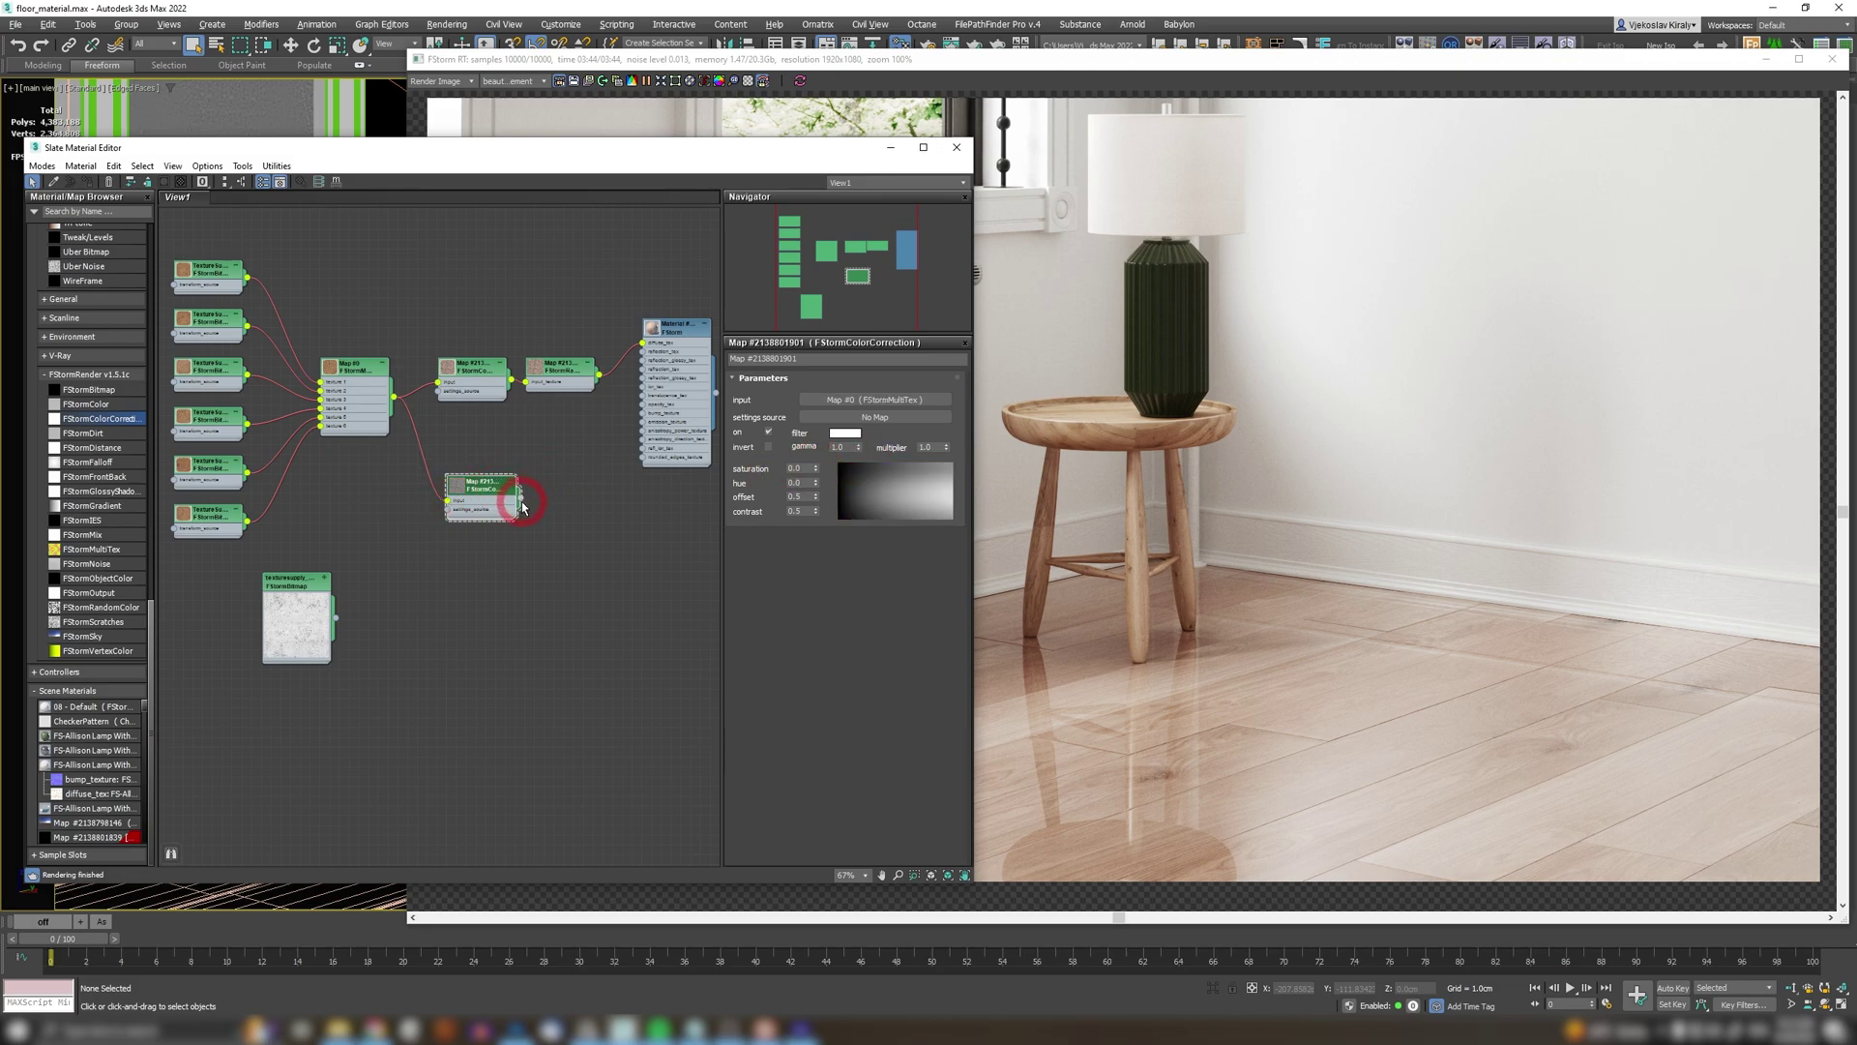
{"action": "left_click_drag", "start_coordinate": [523, 502], "coordinate": [645, 418]}
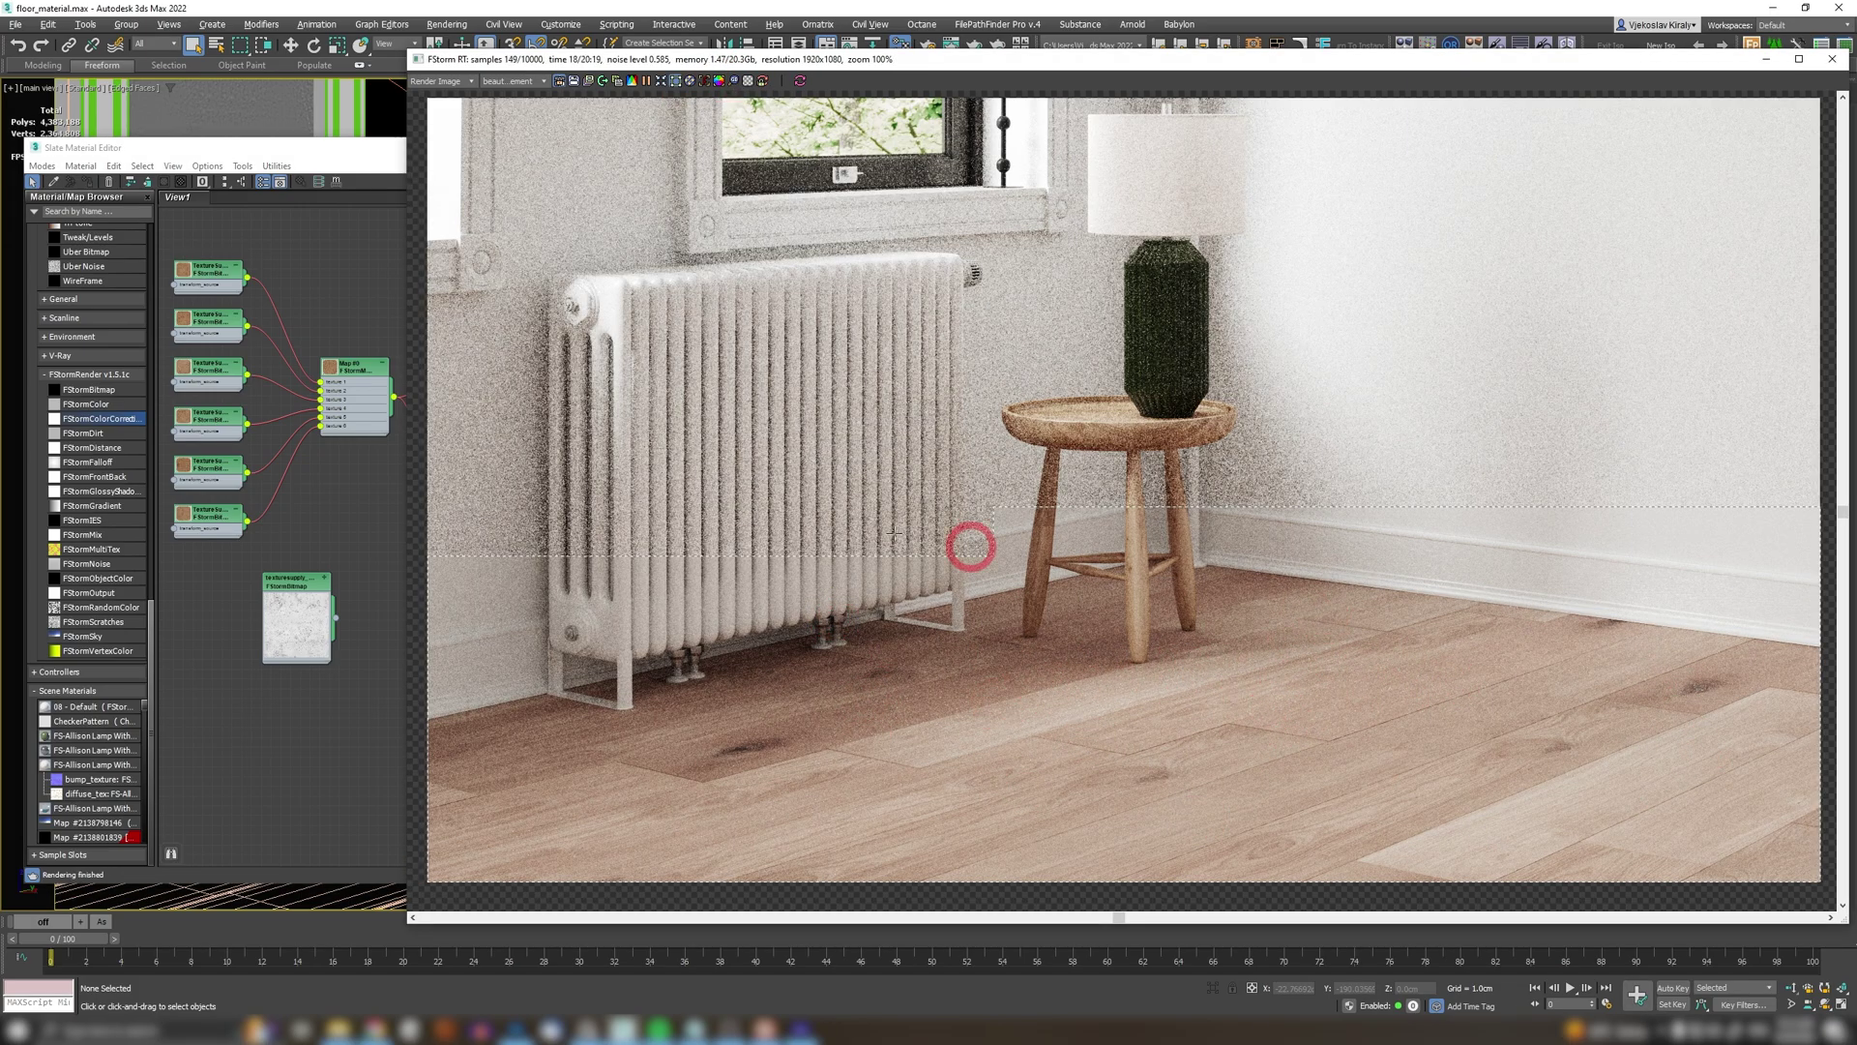
Step: Set the floor material's Bump amount to 0.05 cm
{"action": "key", "text": "m"}
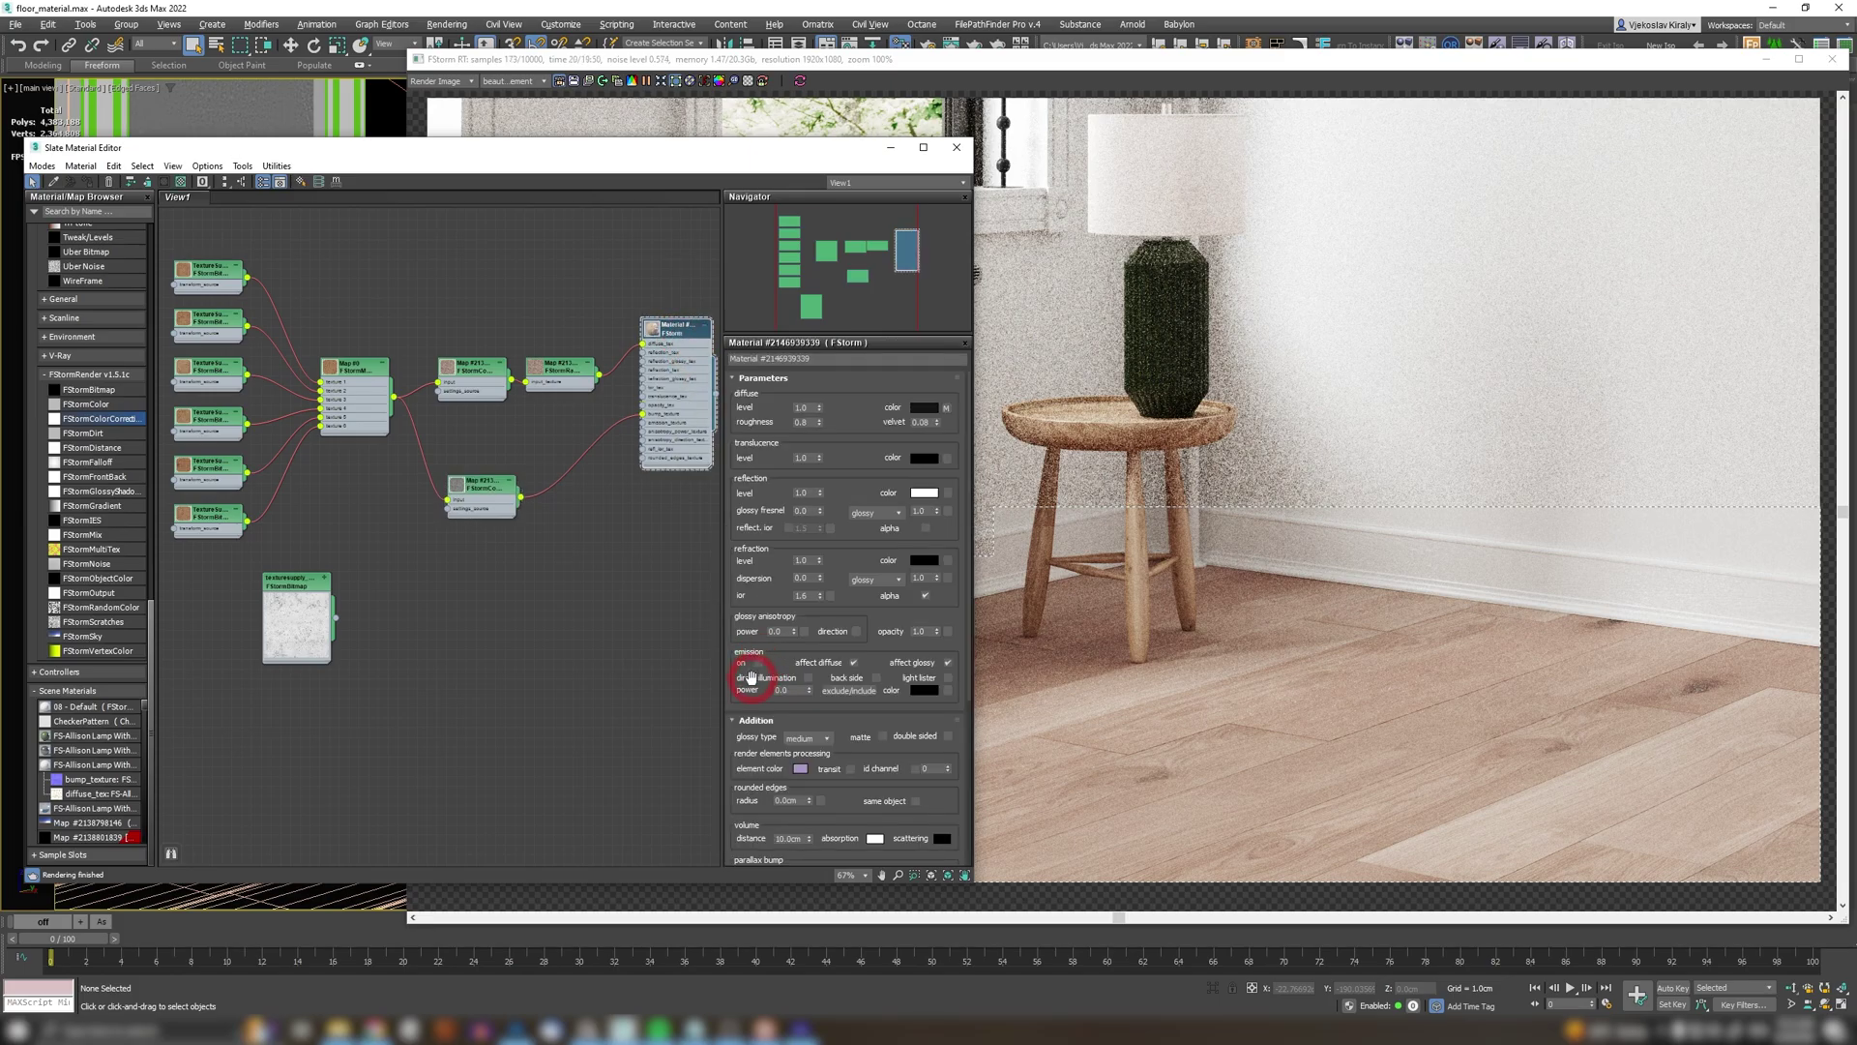
{"action": "left_click_drag", "start_coordinate": [750, 663], "coordinate": [749, 360]}
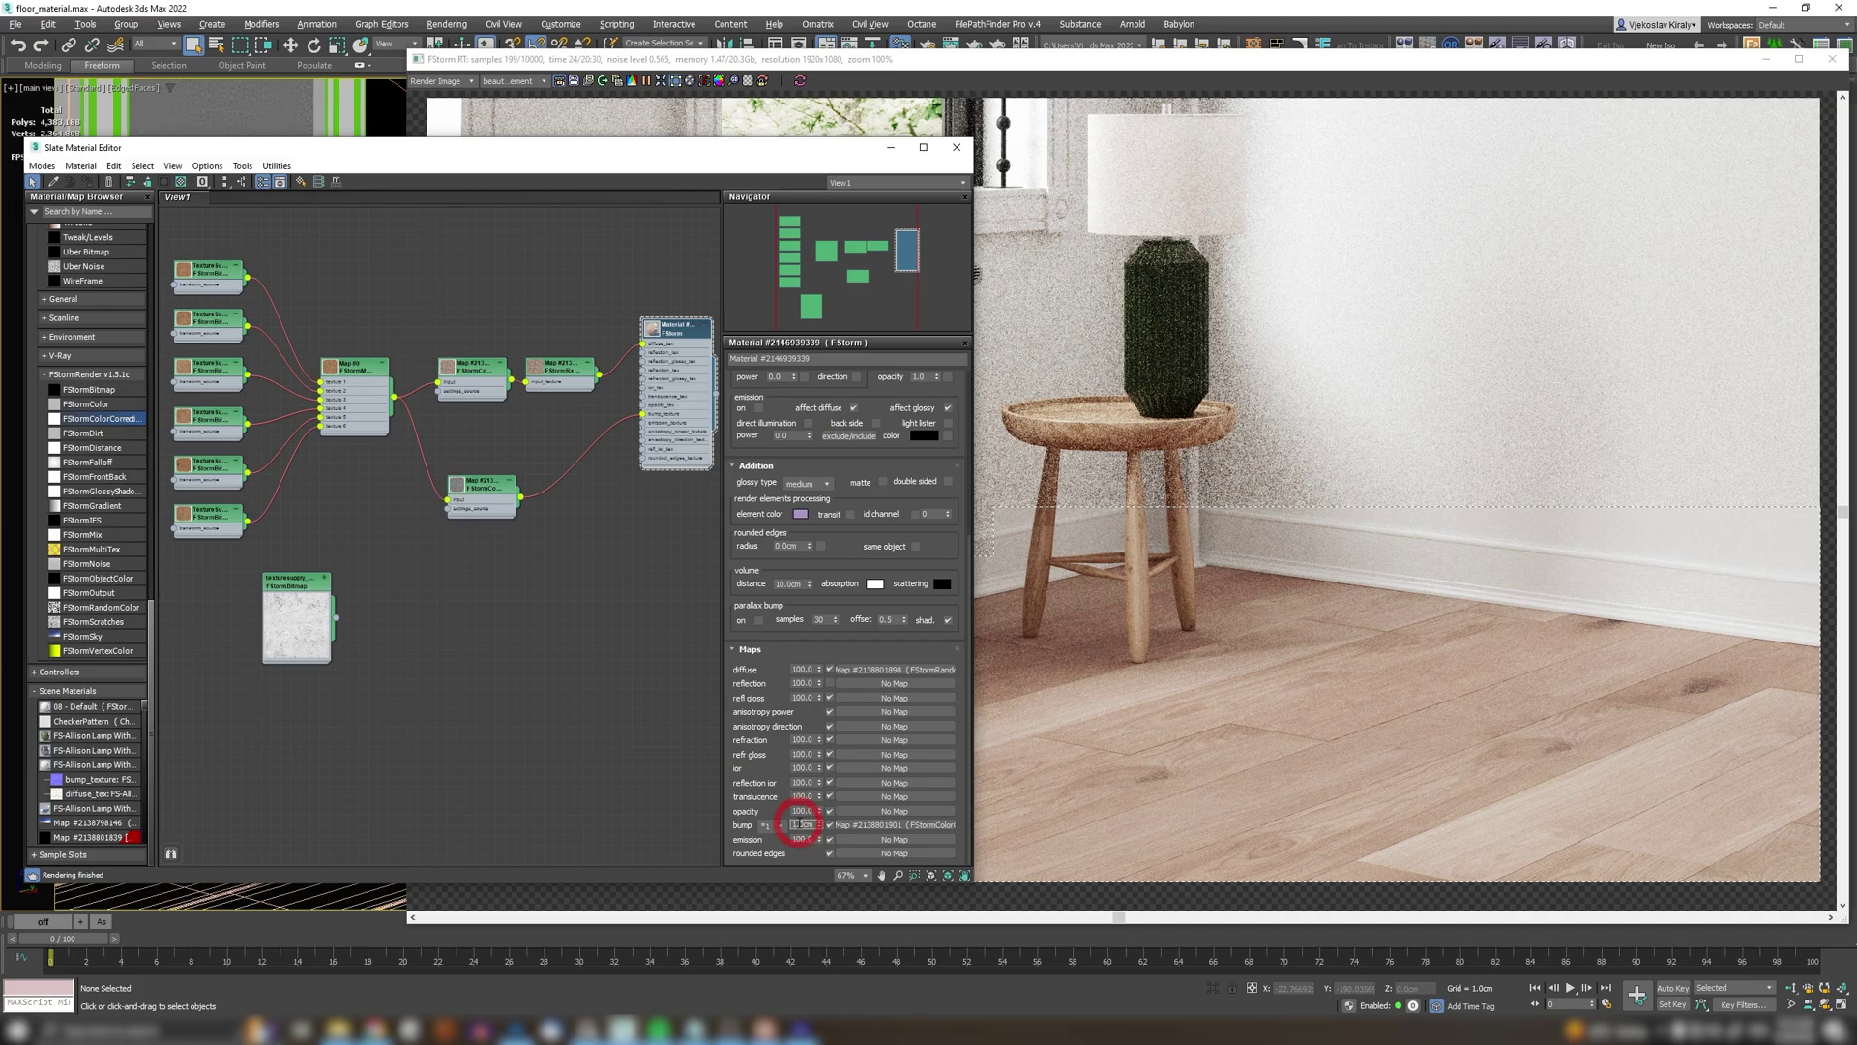
{"action": "left_click", "coordinate": [928, 700]}
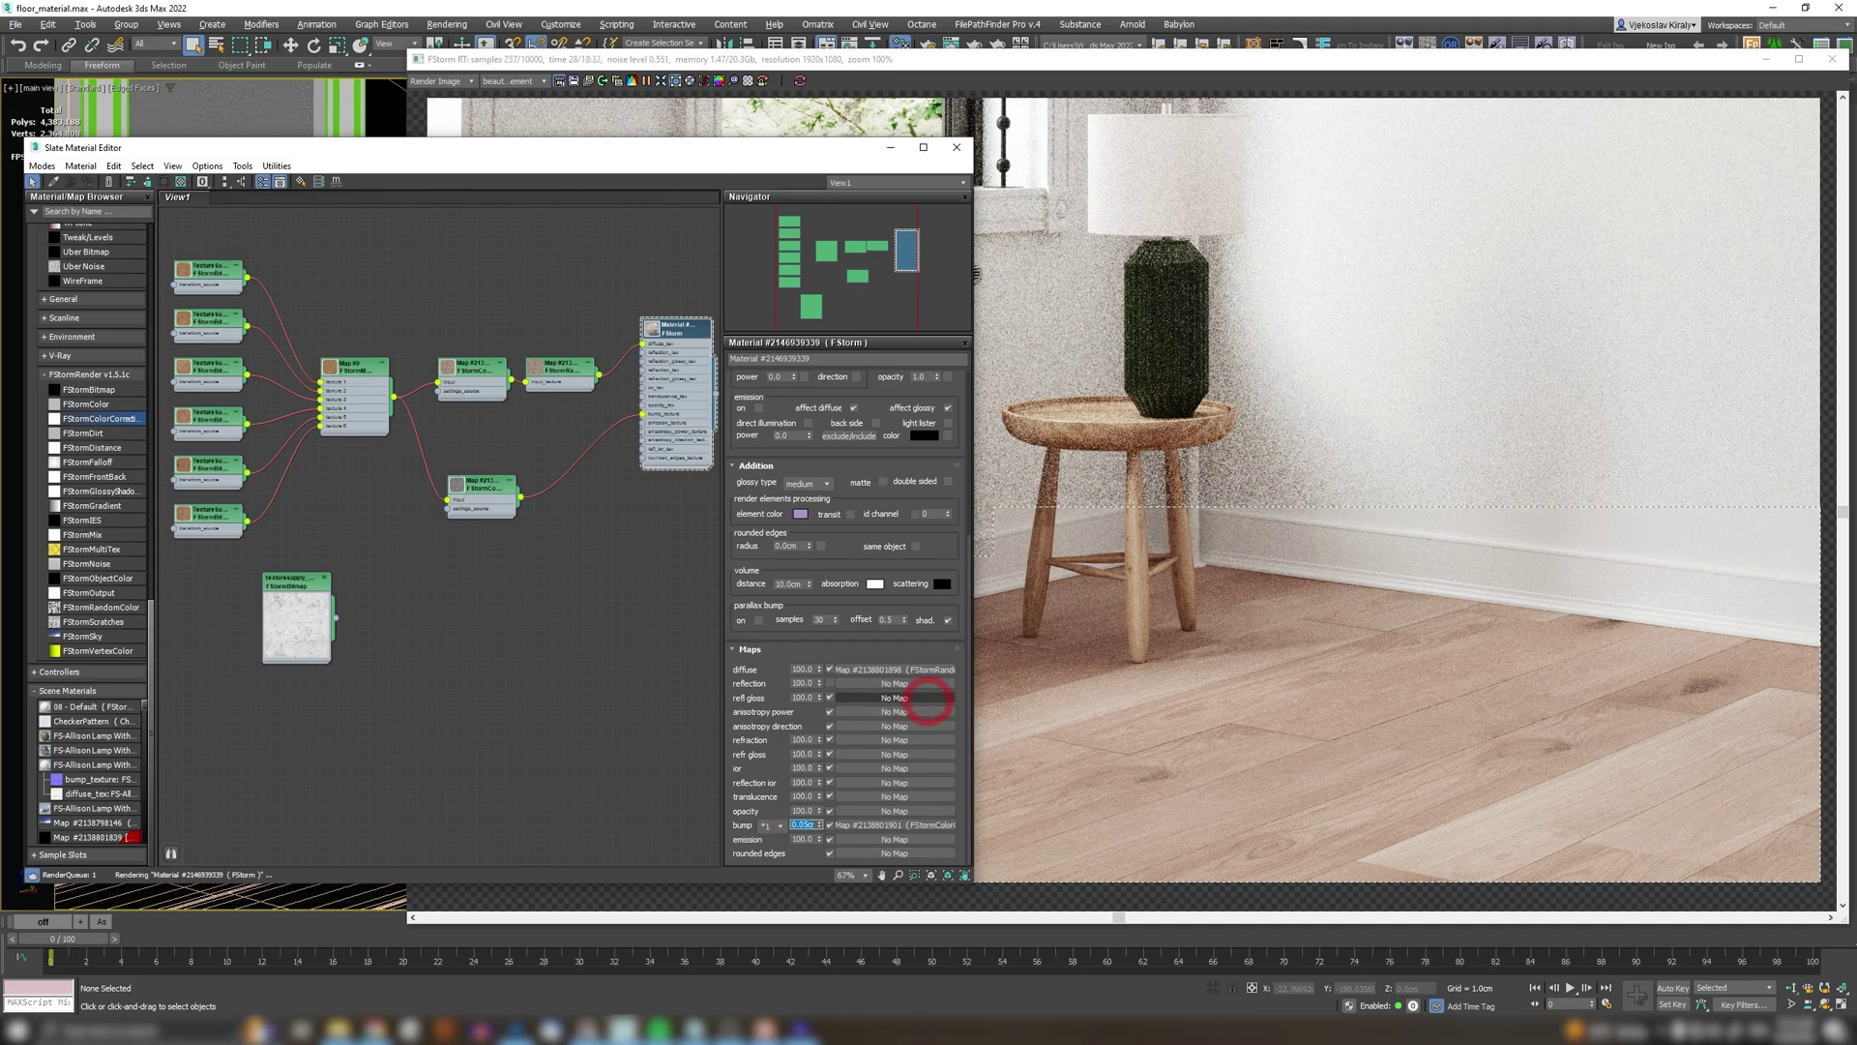
{"action": "key", "text": "Return"}
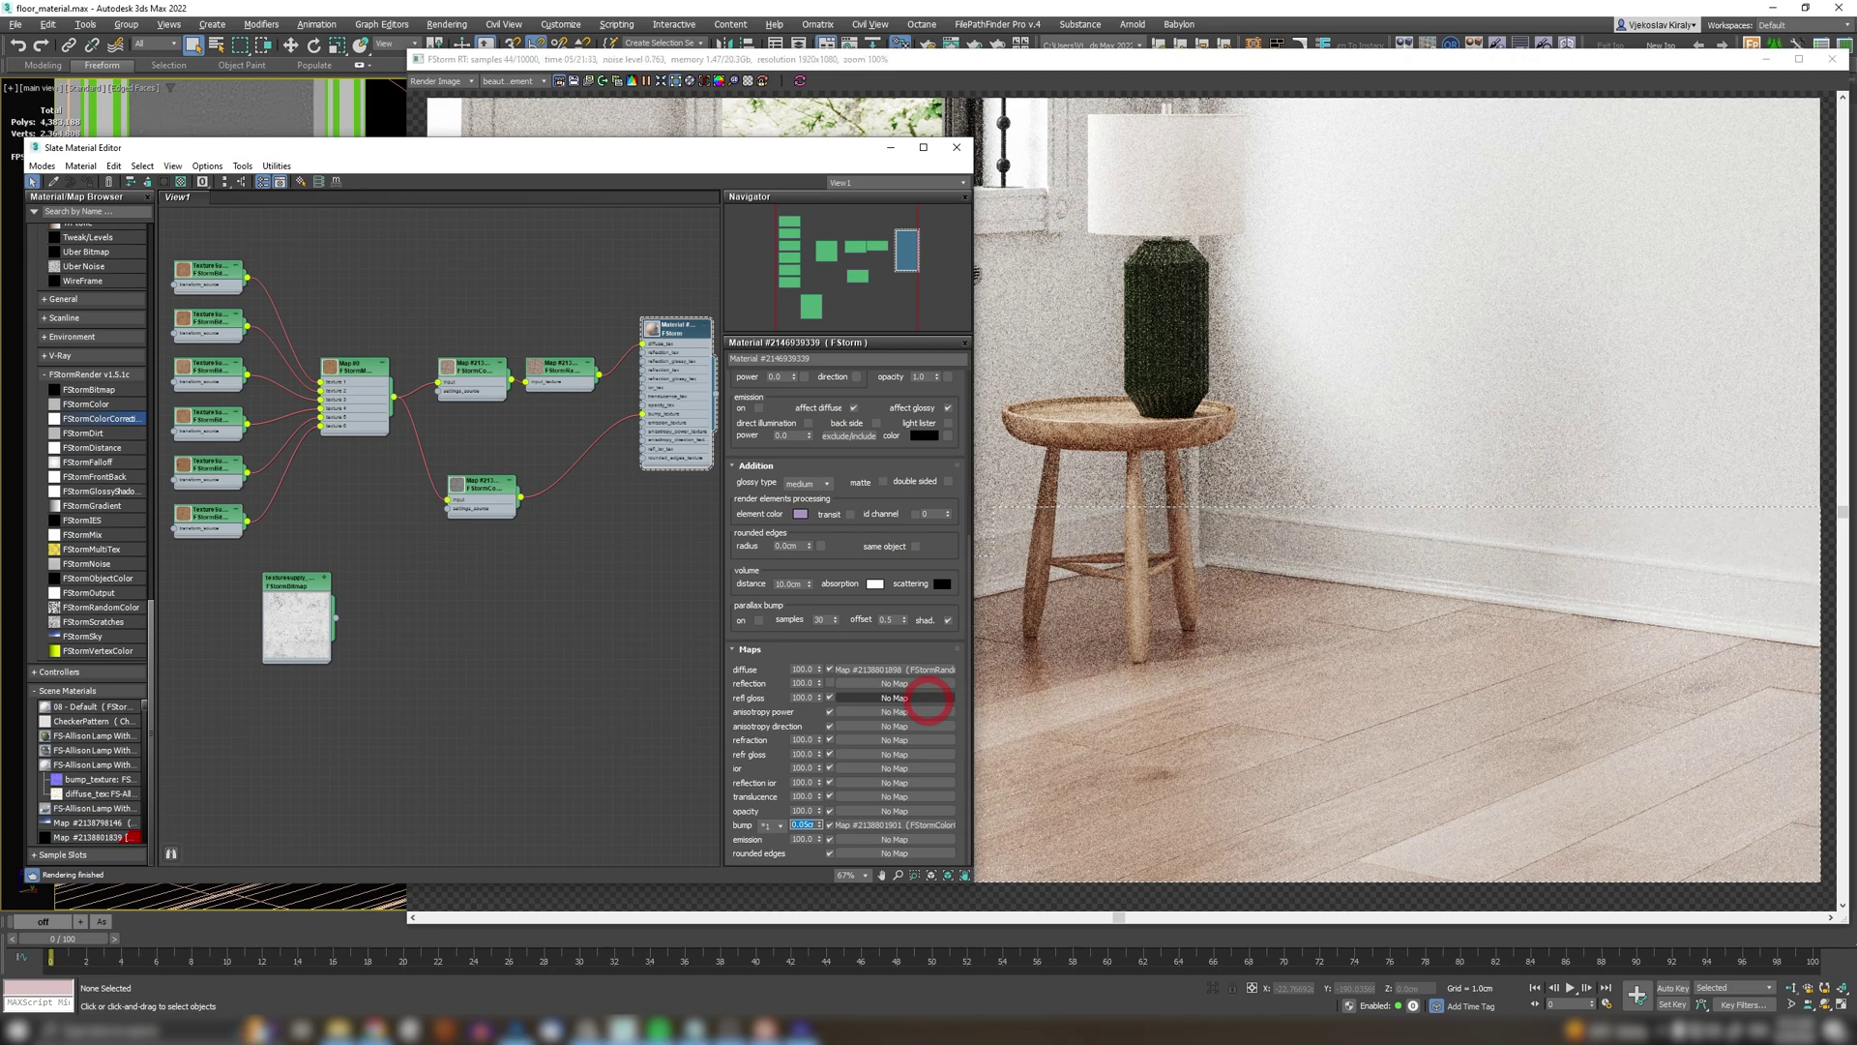
{"action": "left_click_drag", "start_coordinate": [786, 164], "coordinate": [407, 136]}
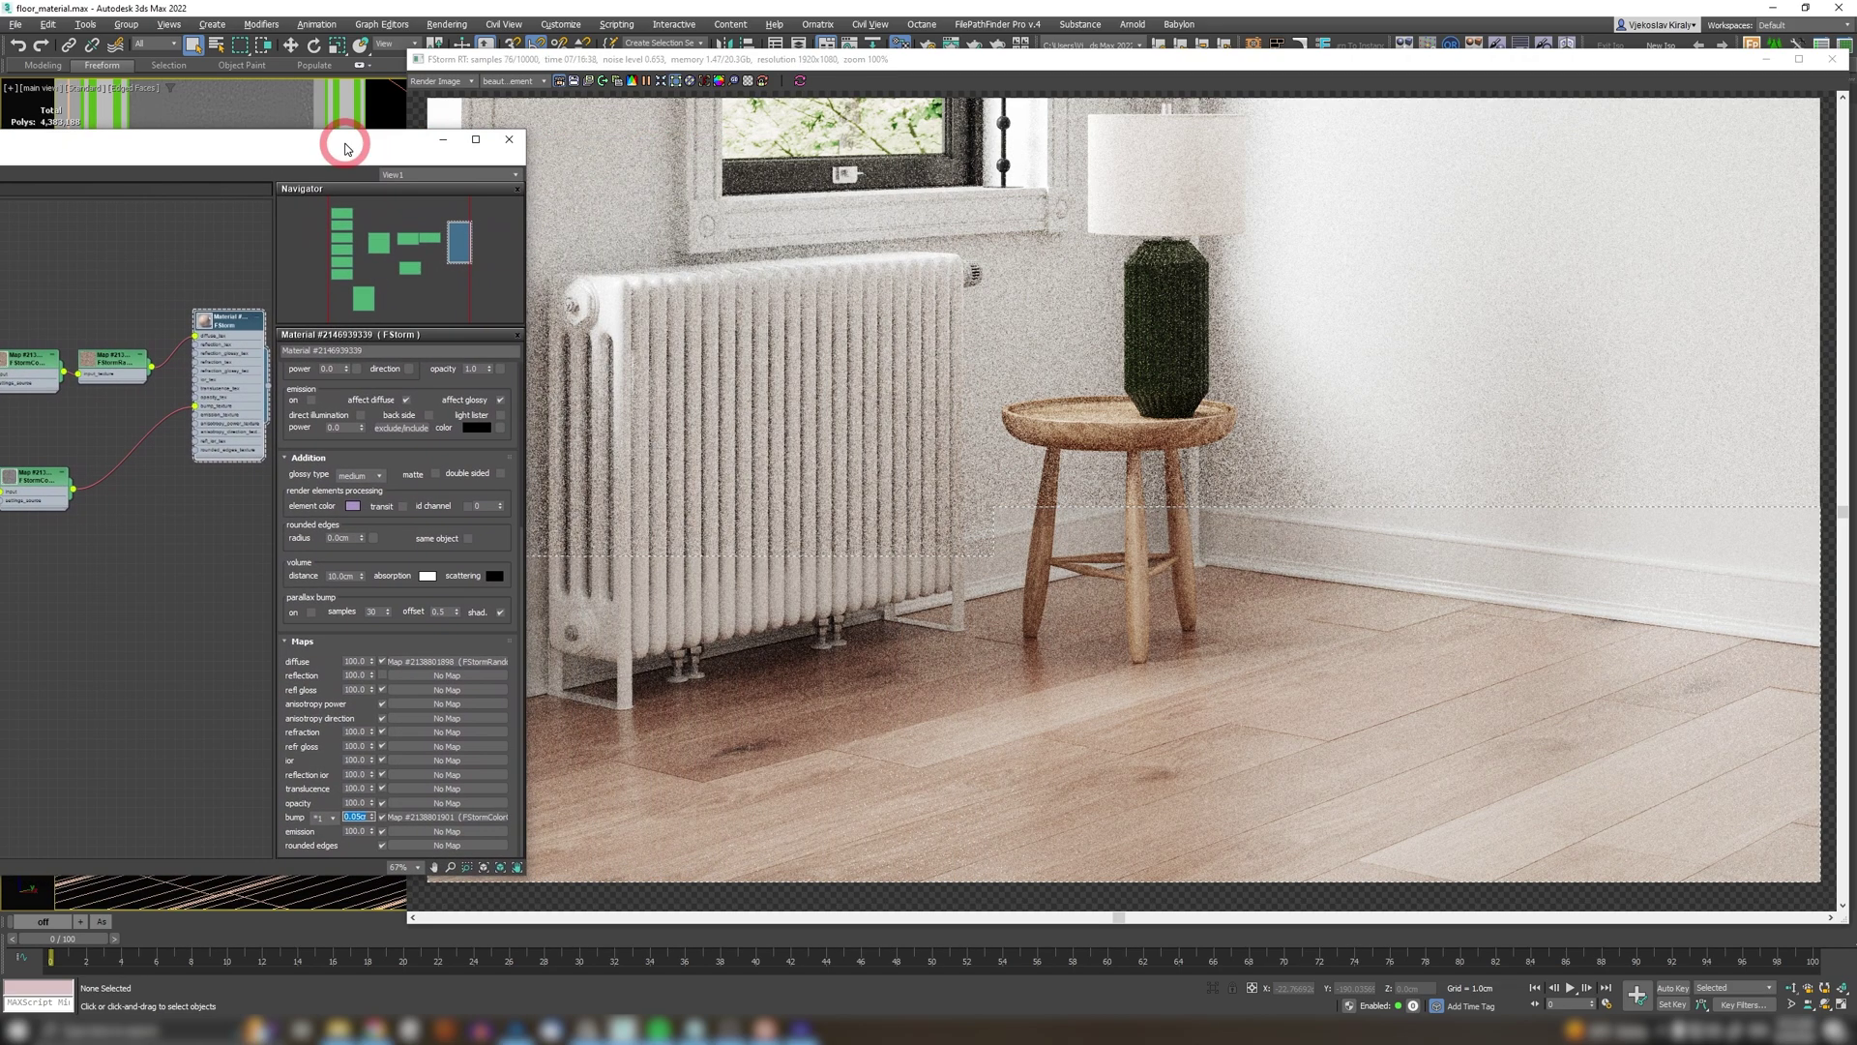
{"action": "left_click", "coordinate": [629, 667]}
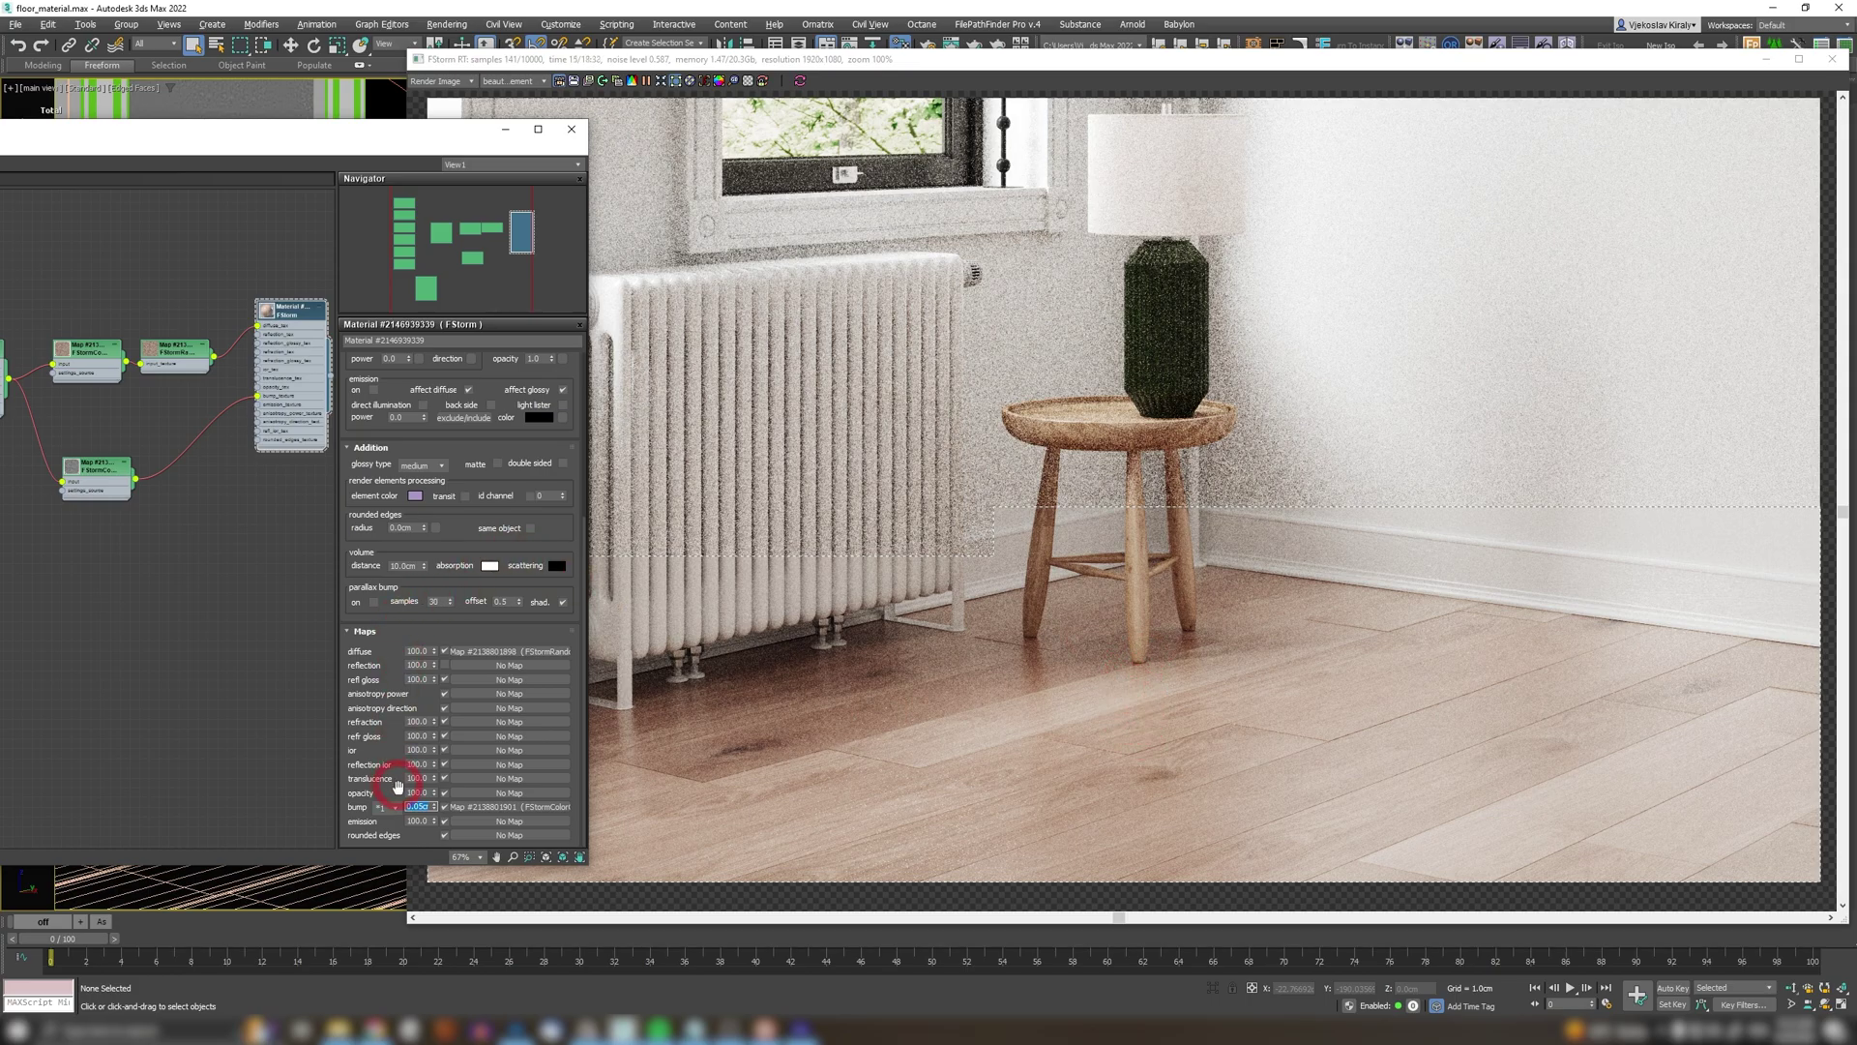
Step: Change the Bump amount in the Maps rollout from 0.05 to 0.015
{"action": "double_click", "coordinate": [414, 808]}
{"action": "key", "text": "Return"}
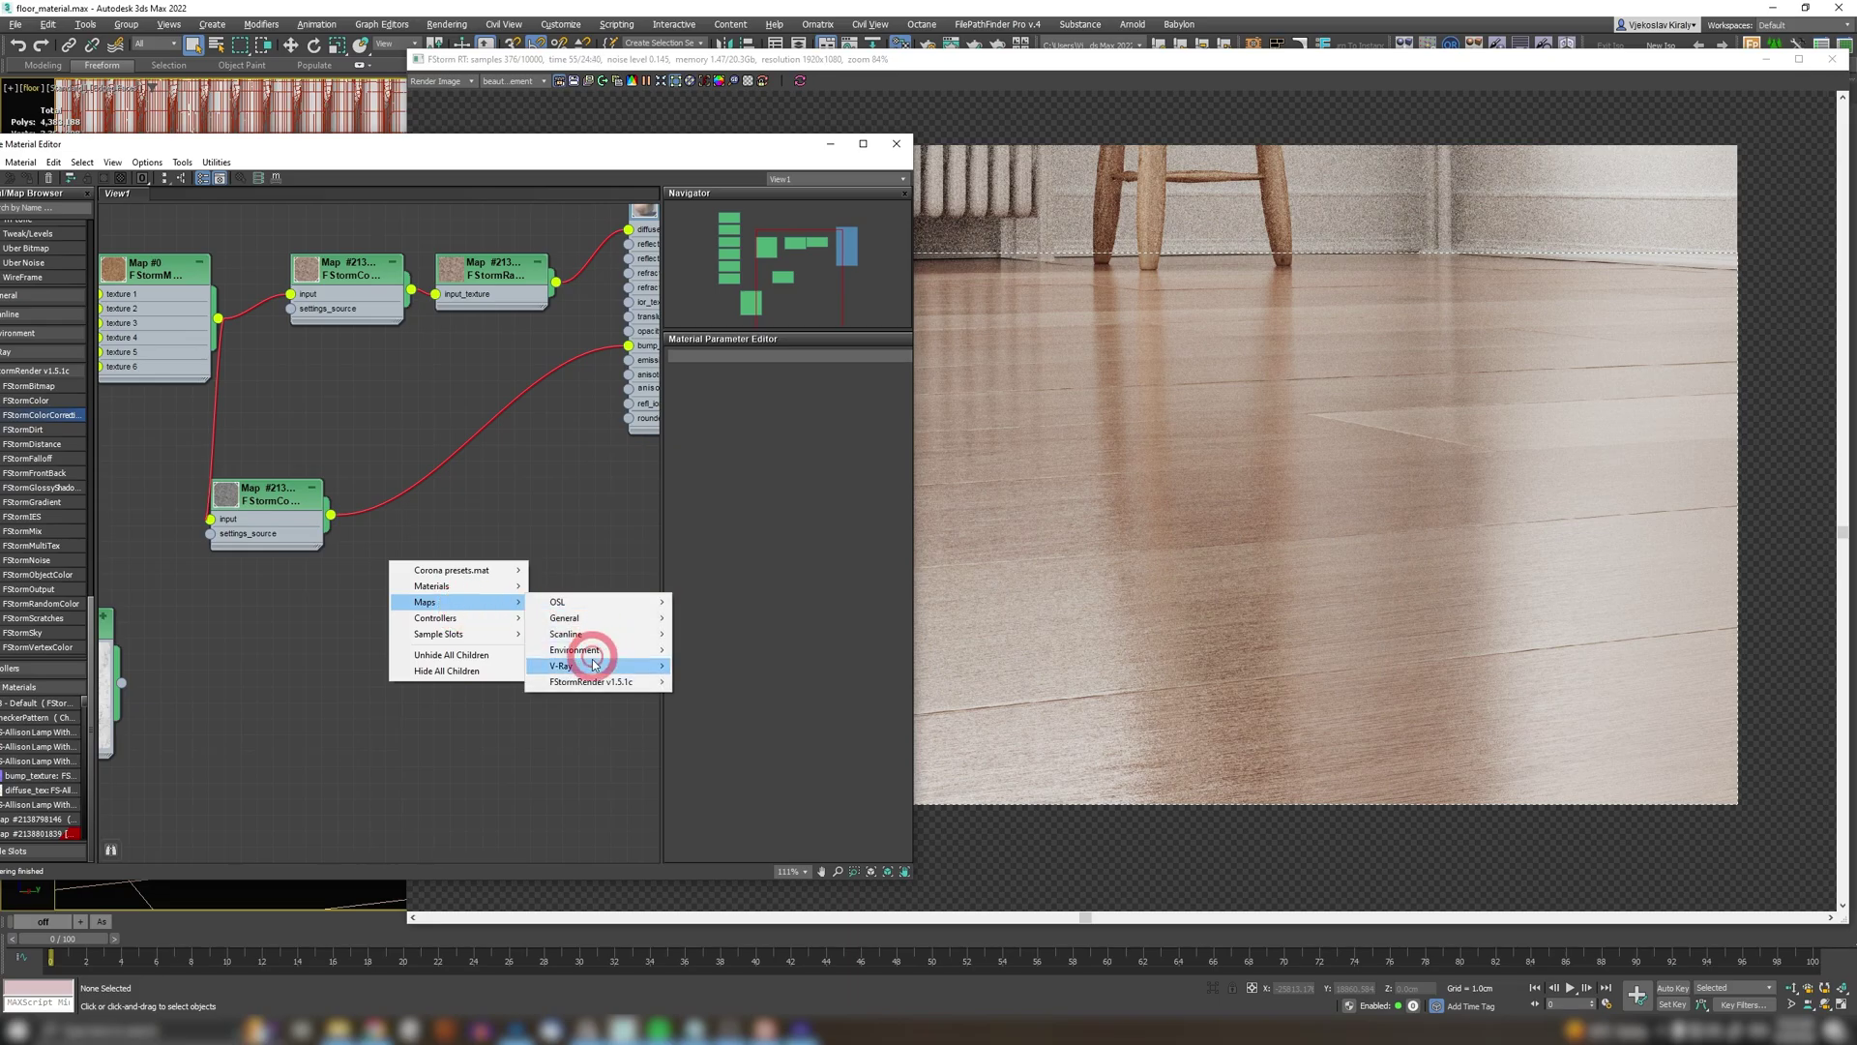
Step: Add an FStormMix with the desaturated map in texture2 and an FStormFalloff mask
{"action": "left_click", "coordinate": [705, 818]}
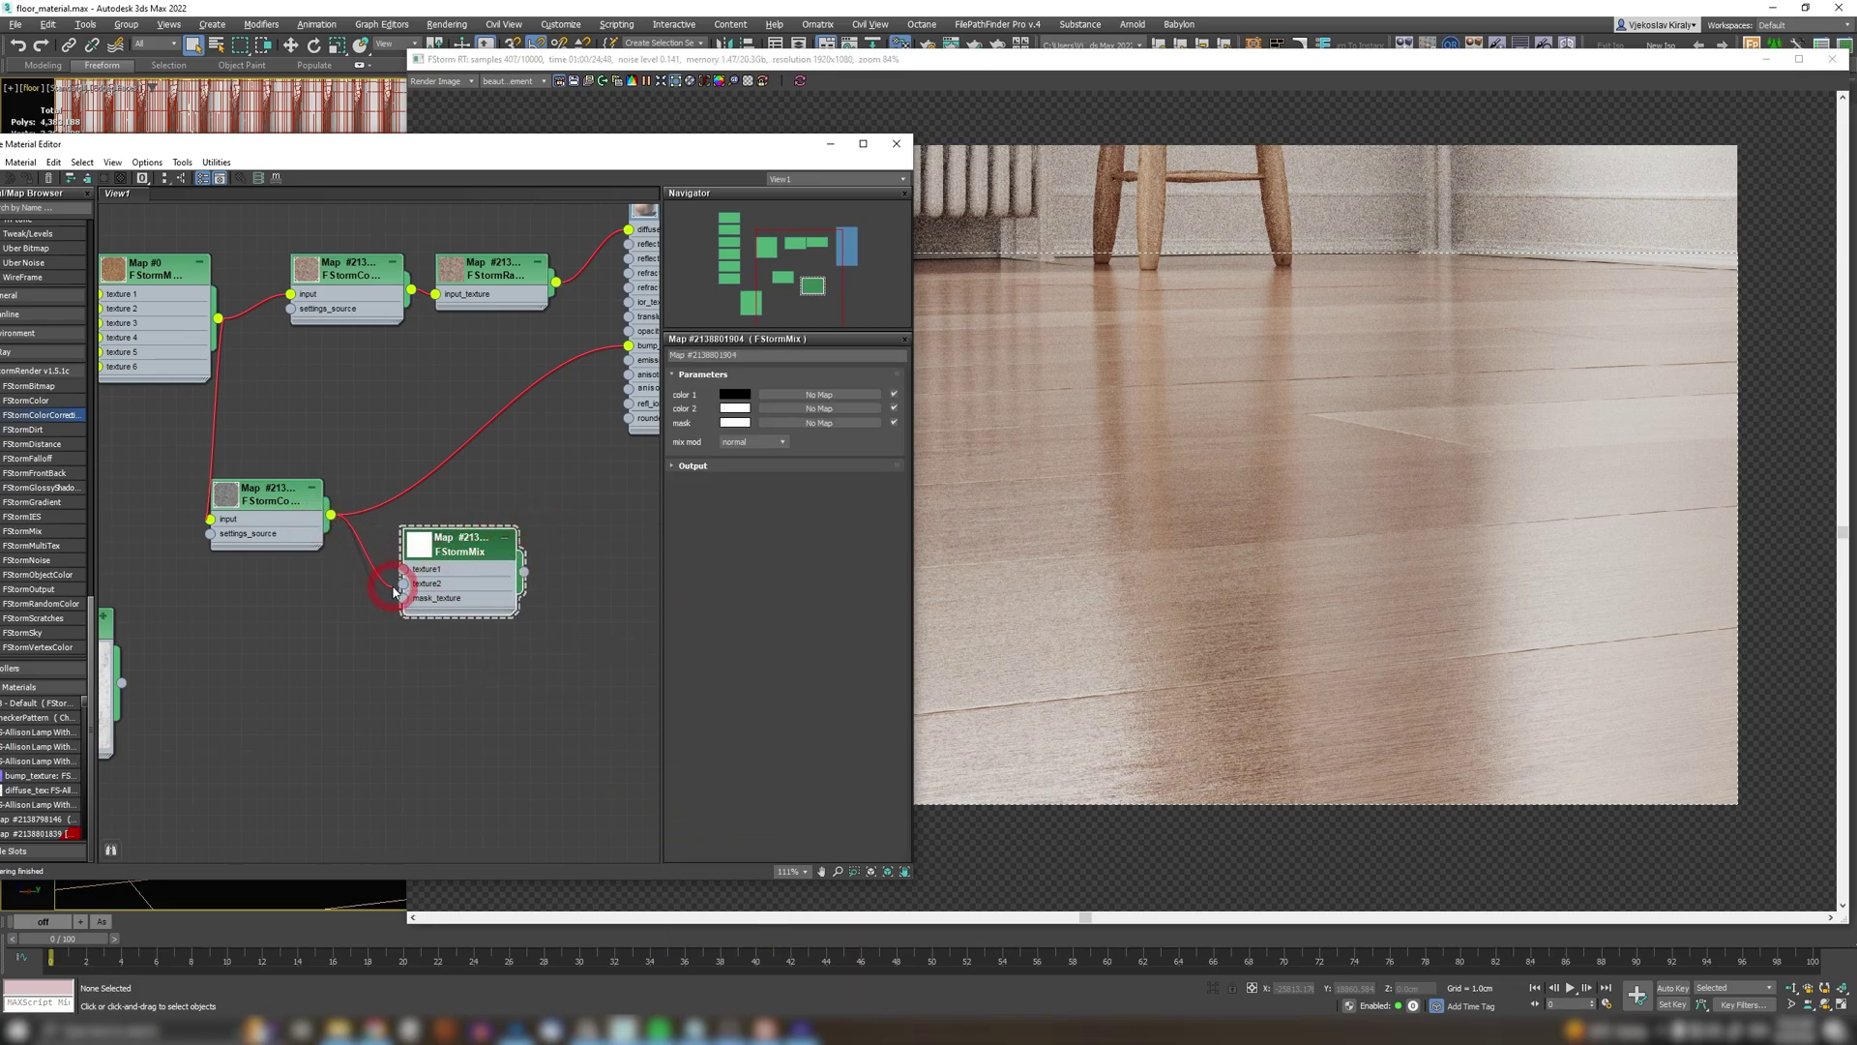
{"action": "left_click_drag", "start_coordinate": [370, 556], "coordinate": [404, 583]}
{"action": "right_click", "coordinate": [282, 657]}
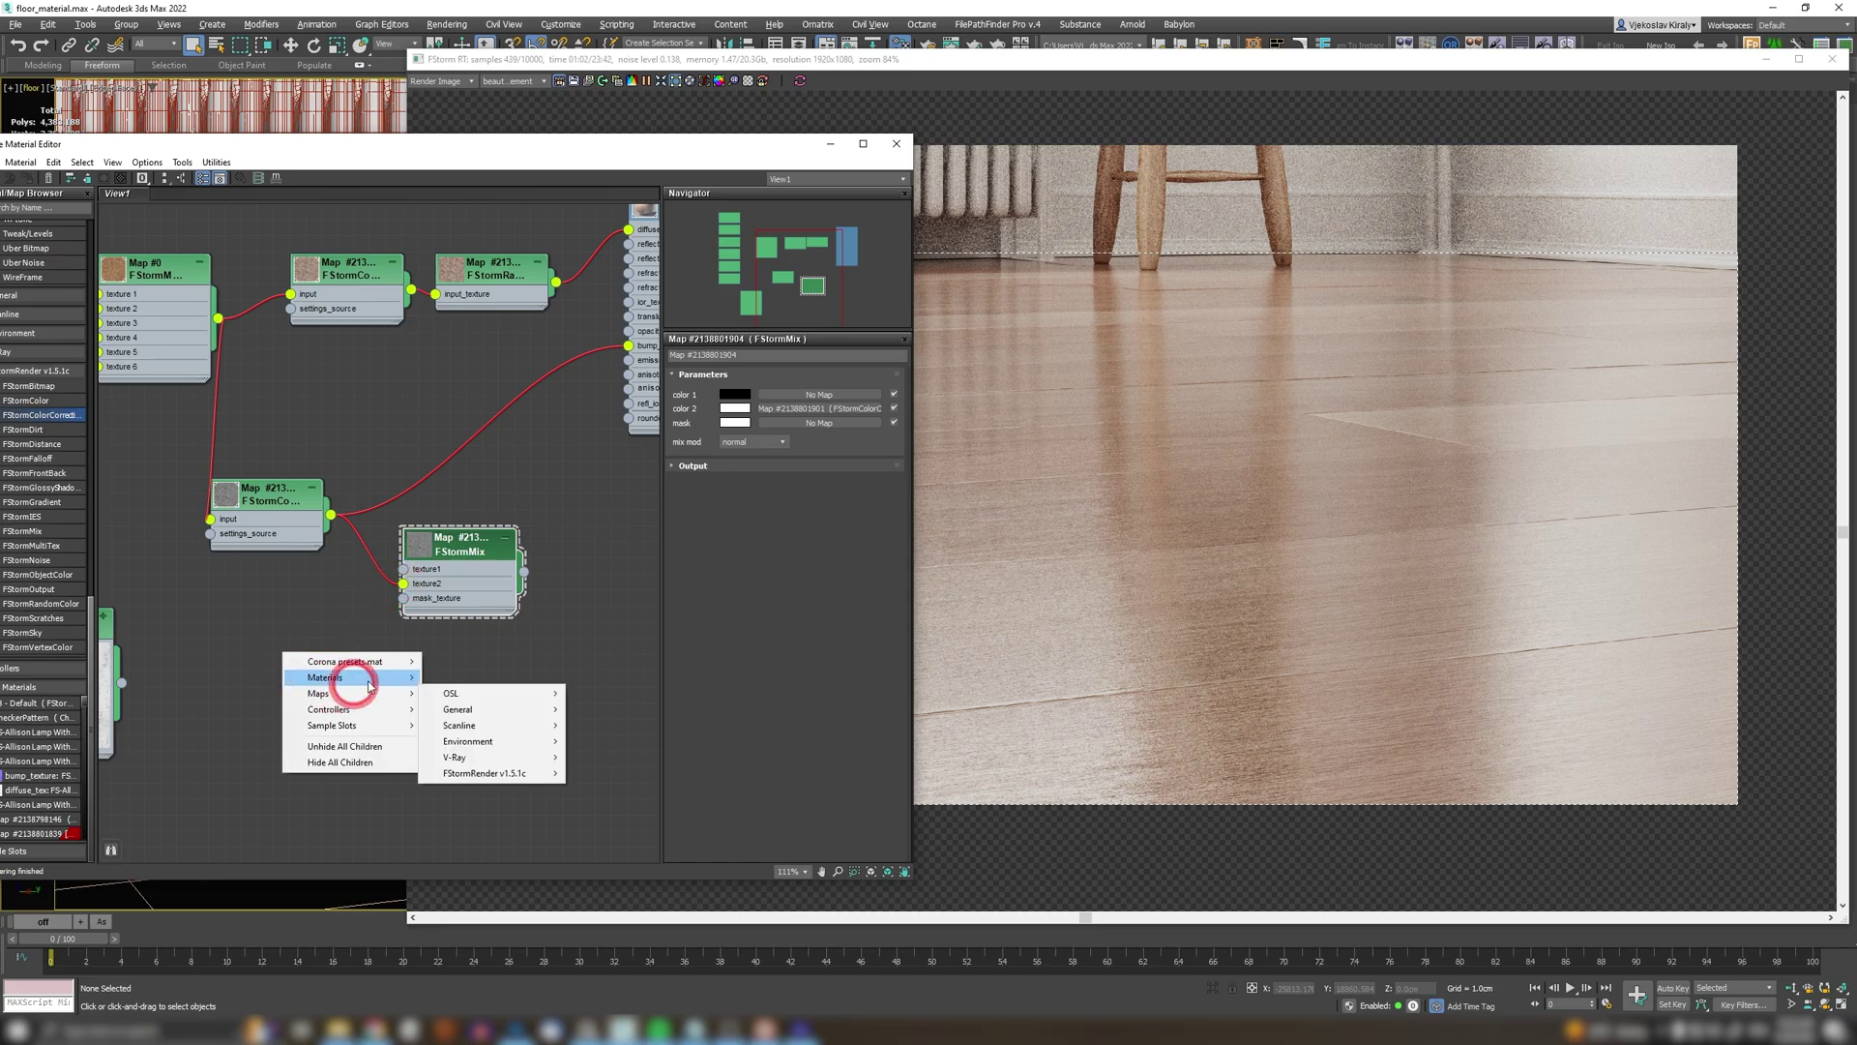
{"action": "left_click", "coordinate": [605, 851]}
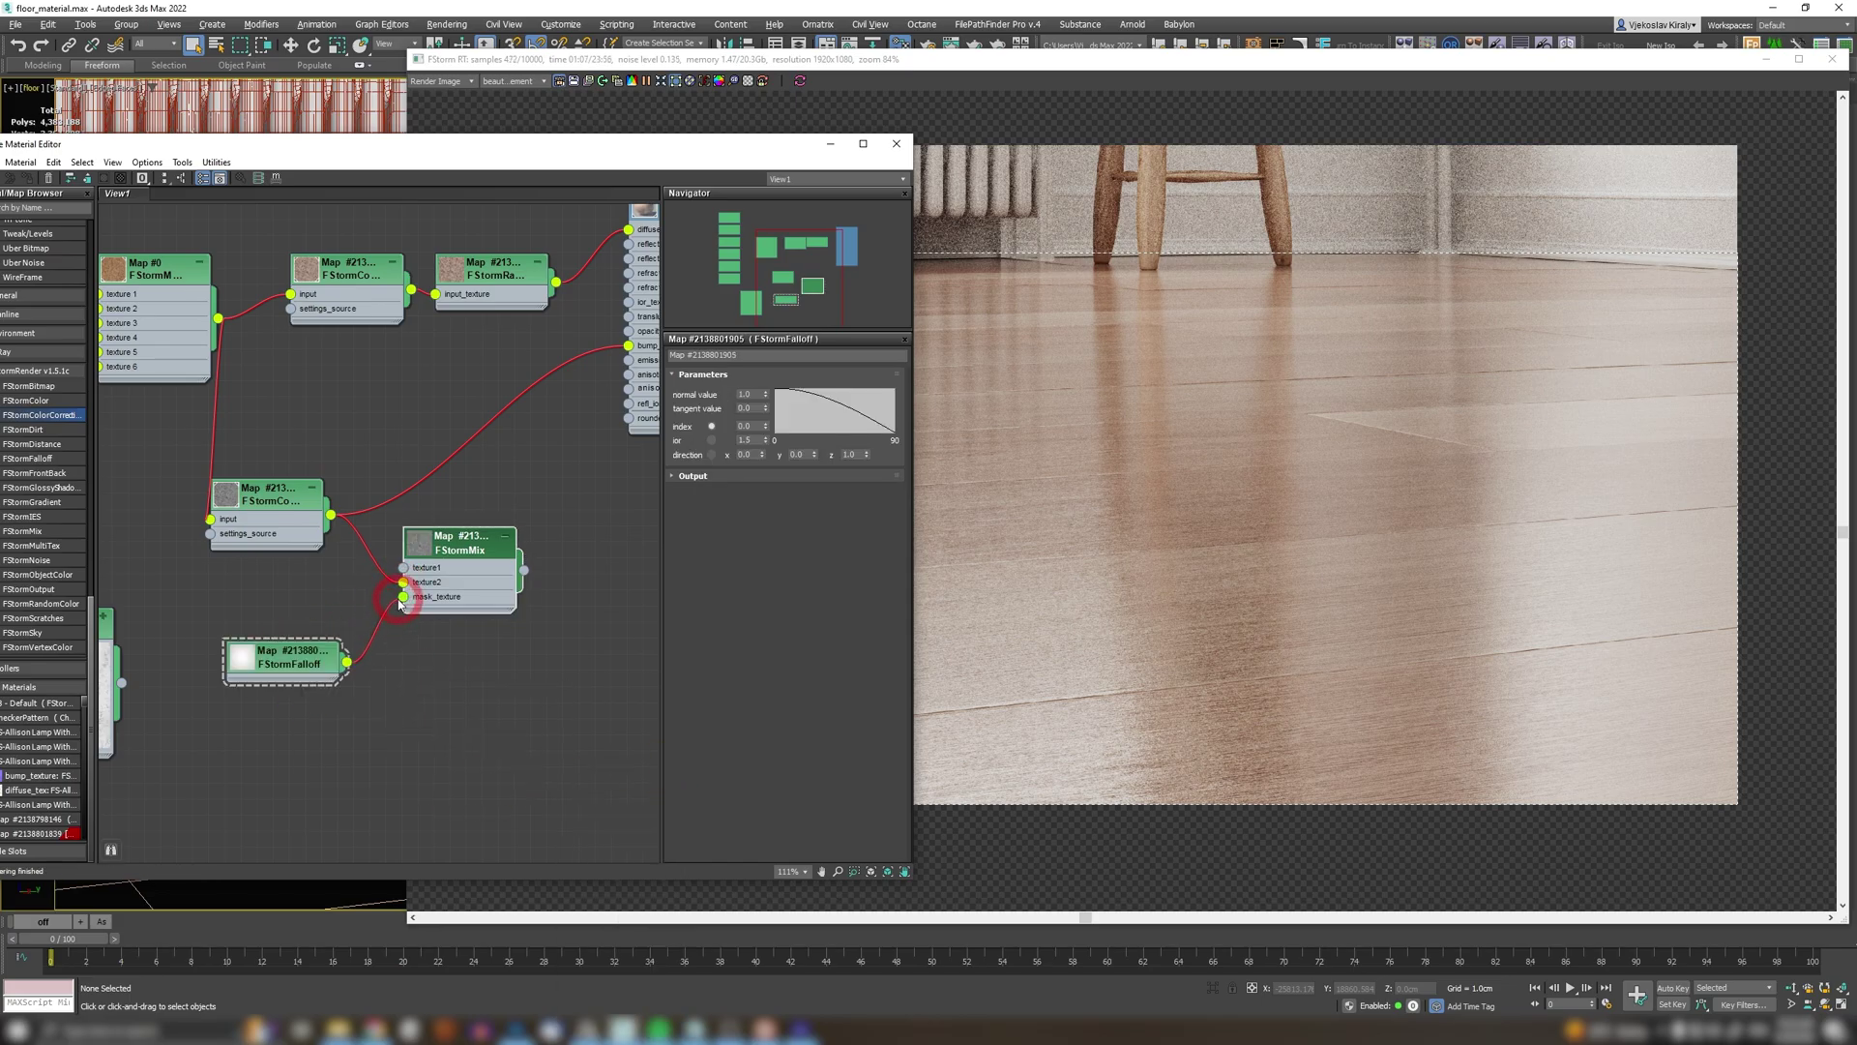
Step: Set the mix's color1 to mid-grey 128 and connect the mix to bump_texture
{"action": "left_click", "coordinate": [456, 541]}
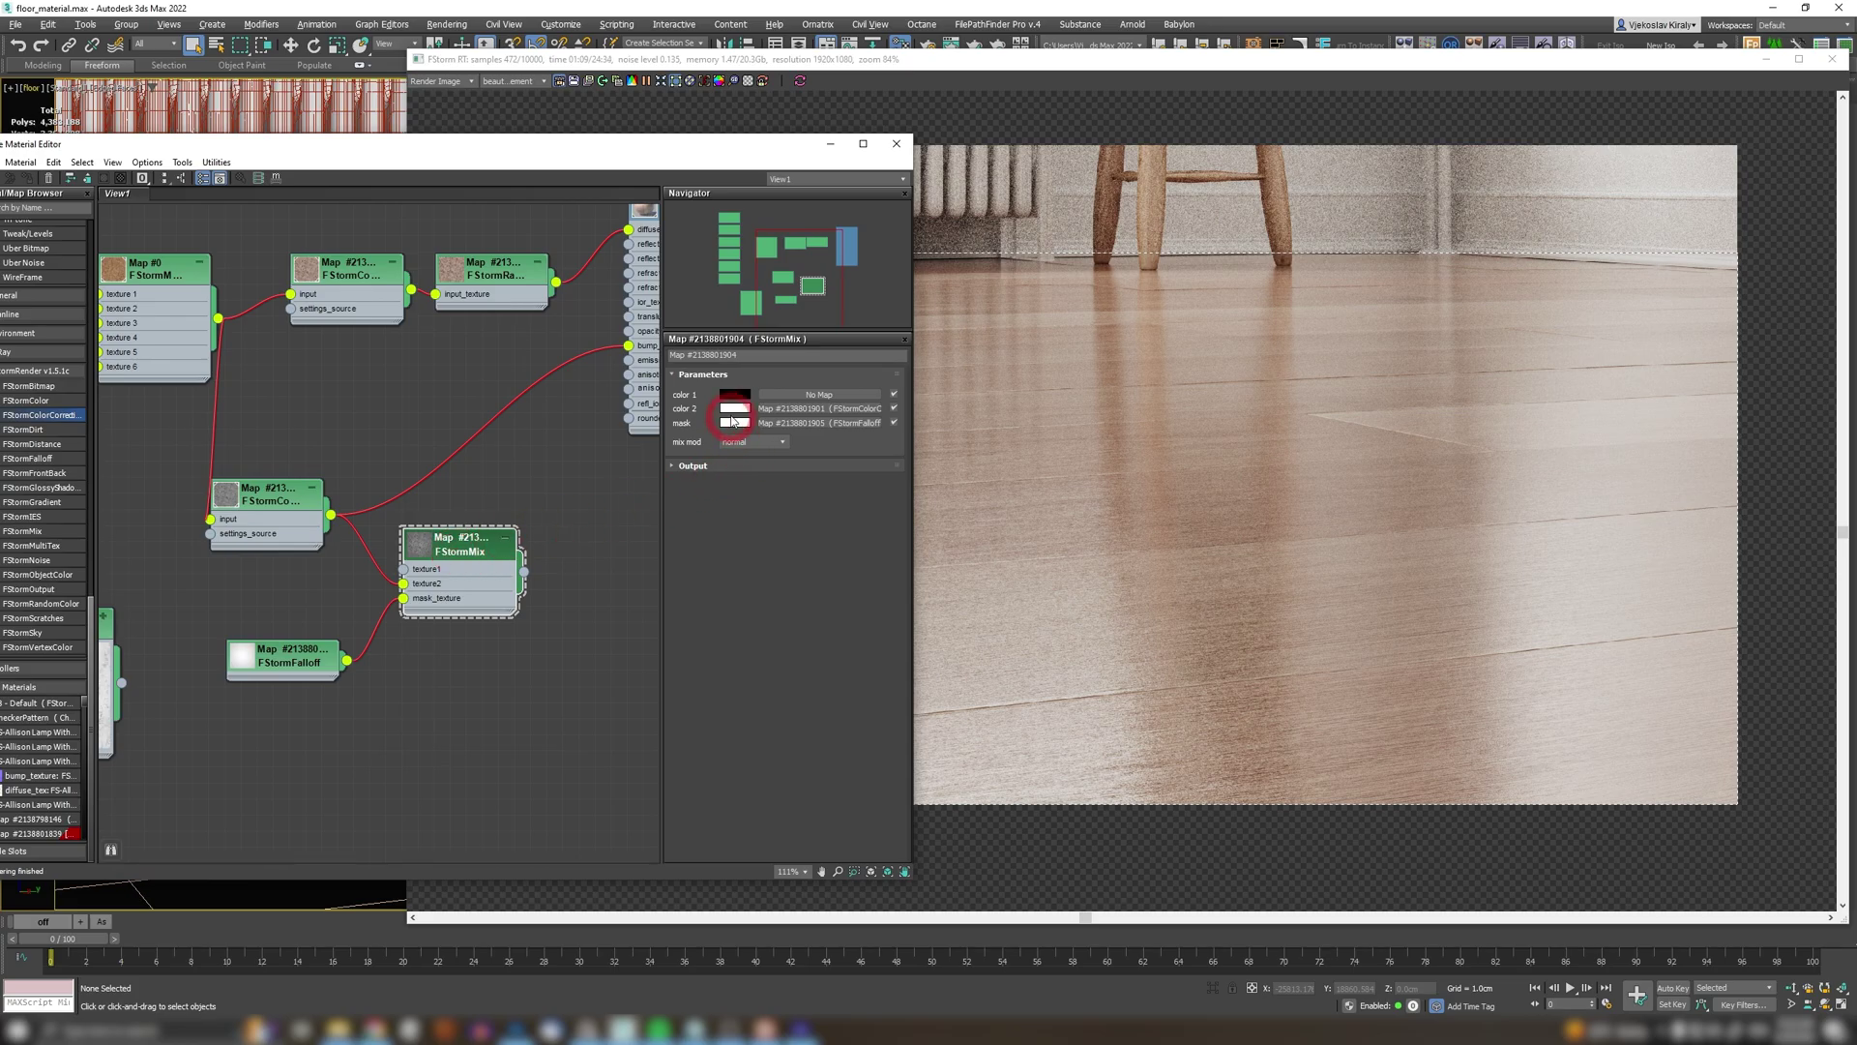
{"action": "left_click", "coordinate": [733, 397]}
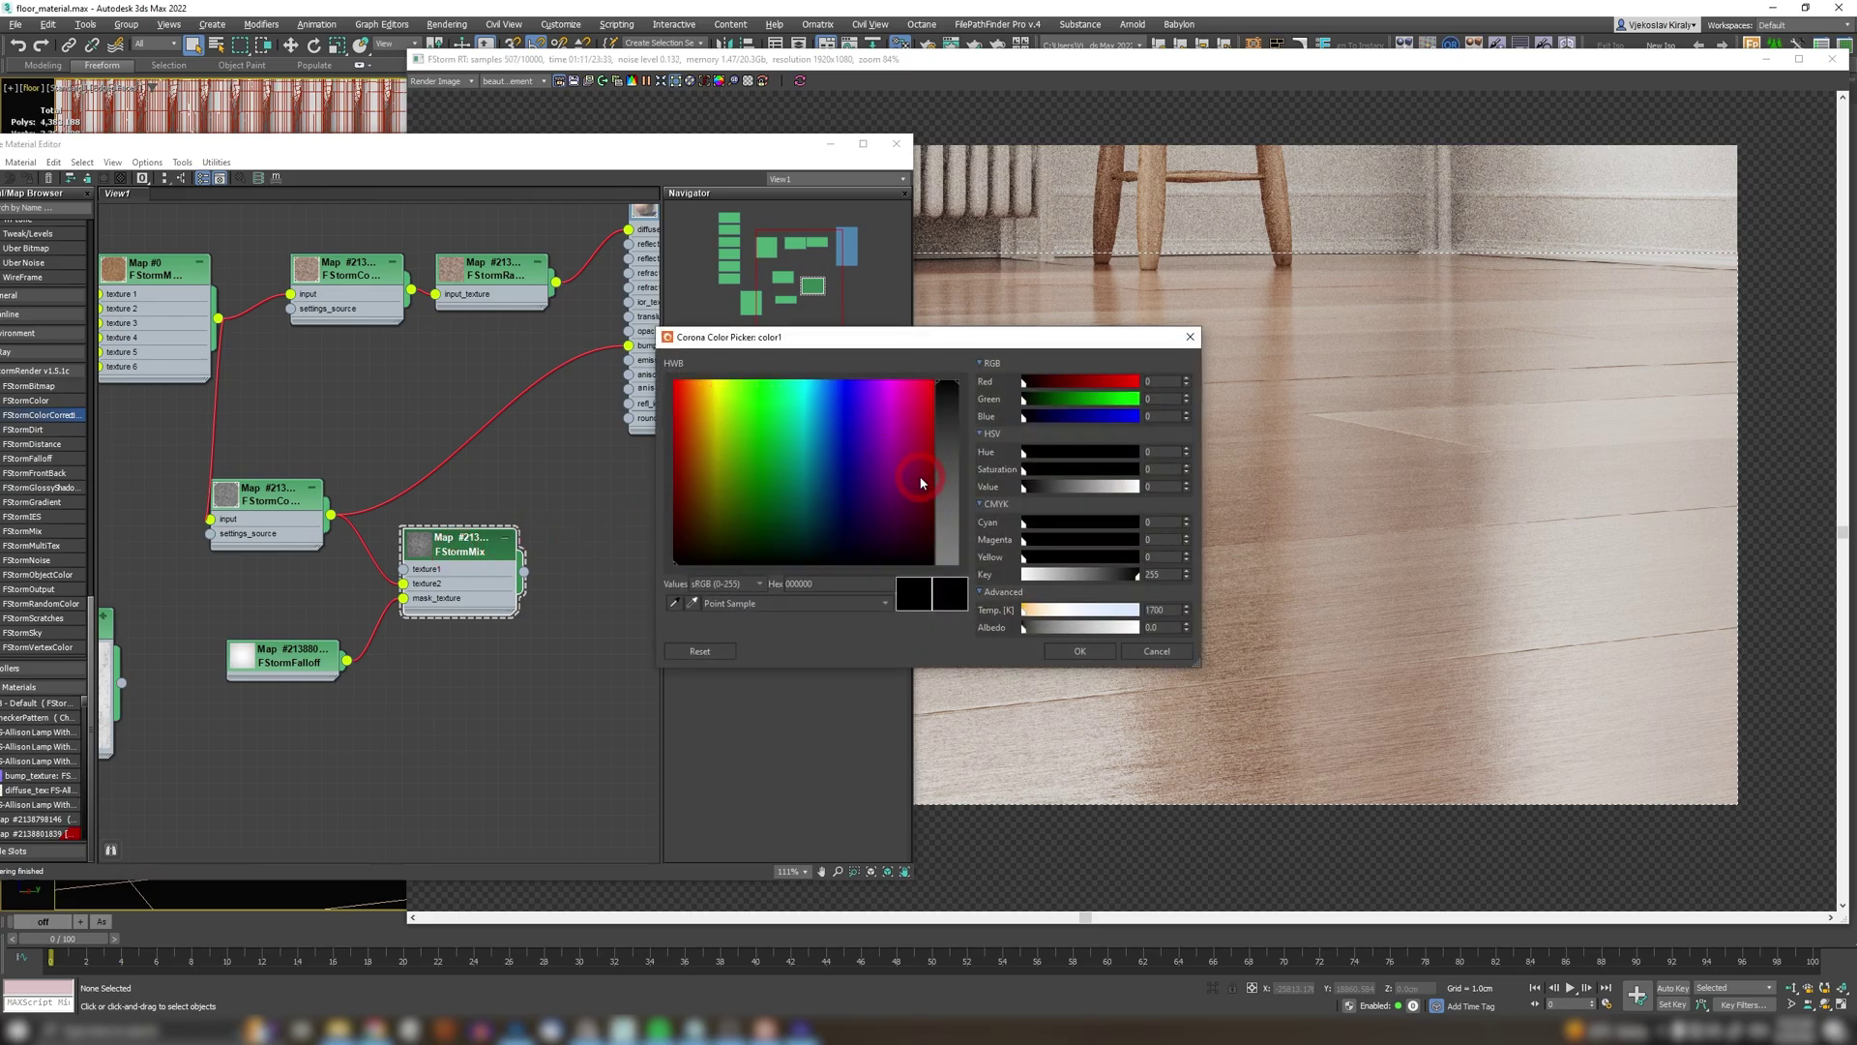
{"action": "left_click", "coordinate": [1080, 488]}
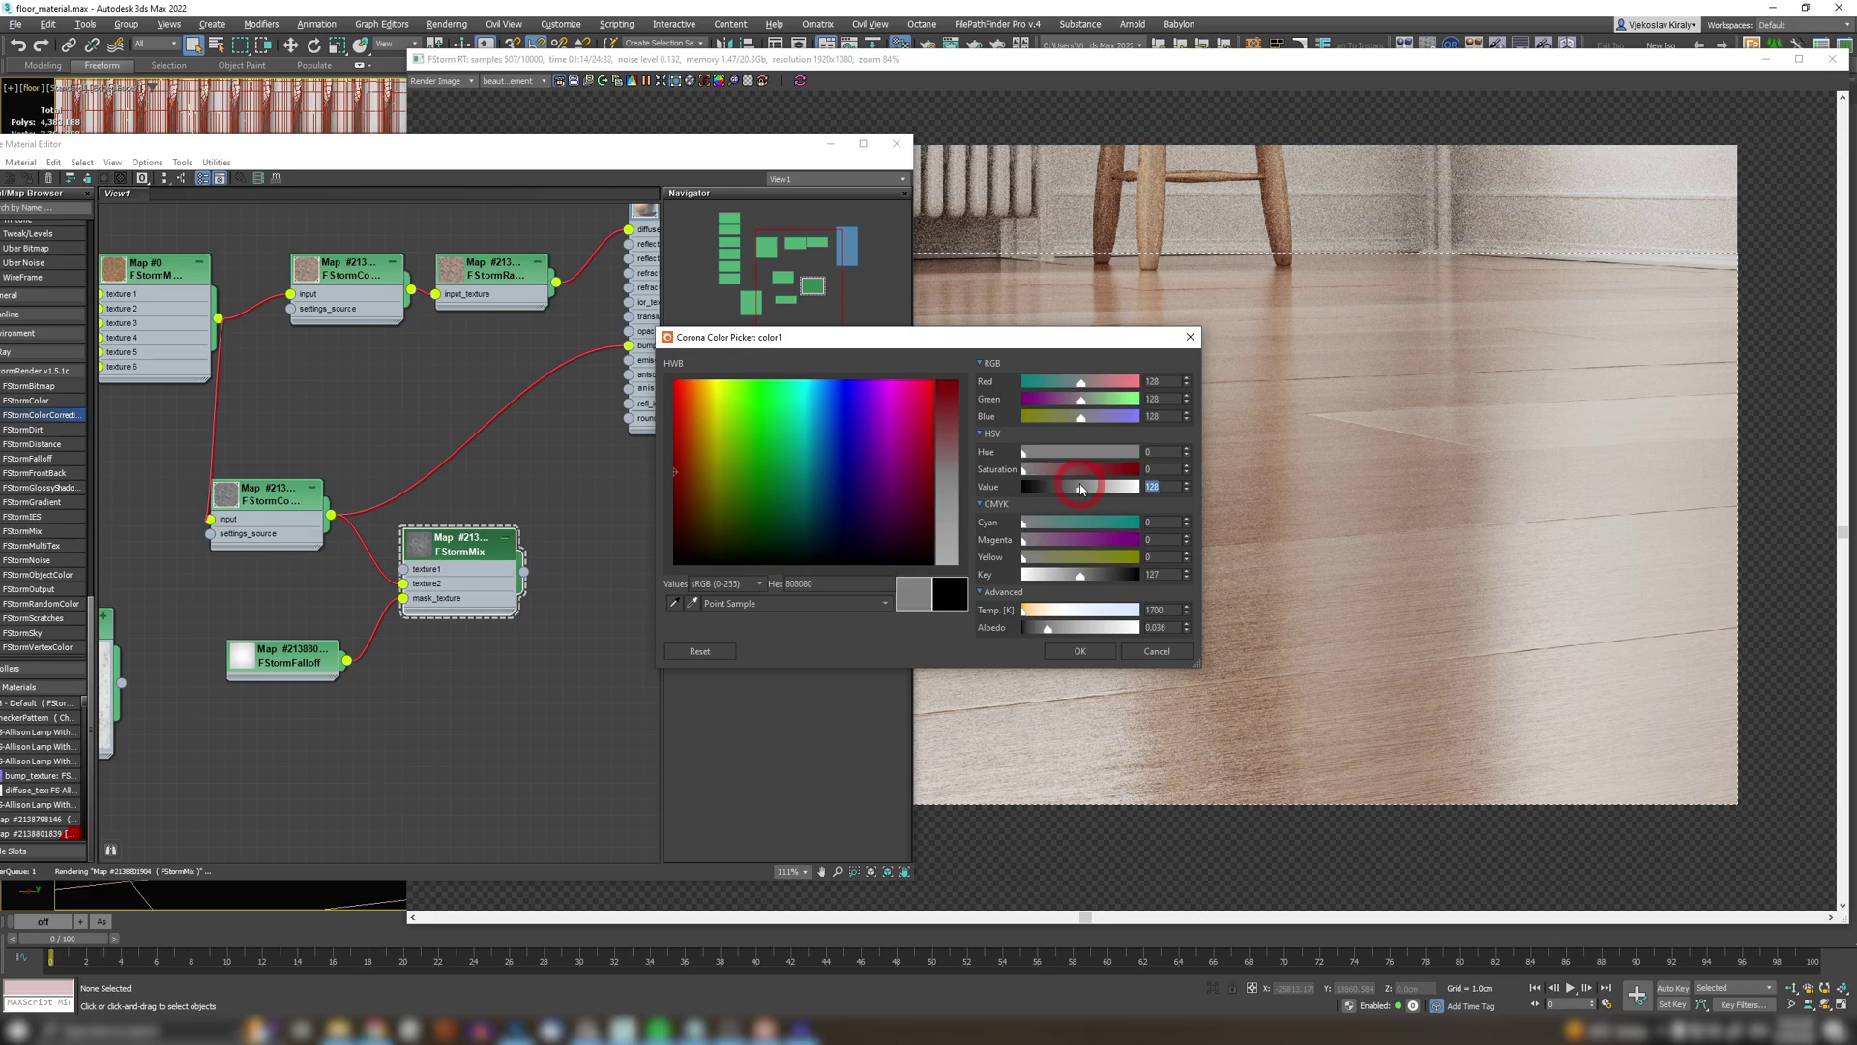
{"action": "left_click", "coordinate": [1081, 652]}
{"action": "middle_click_drag", "start_coordinate": [578, 505], "coordinate": [538, 548]}
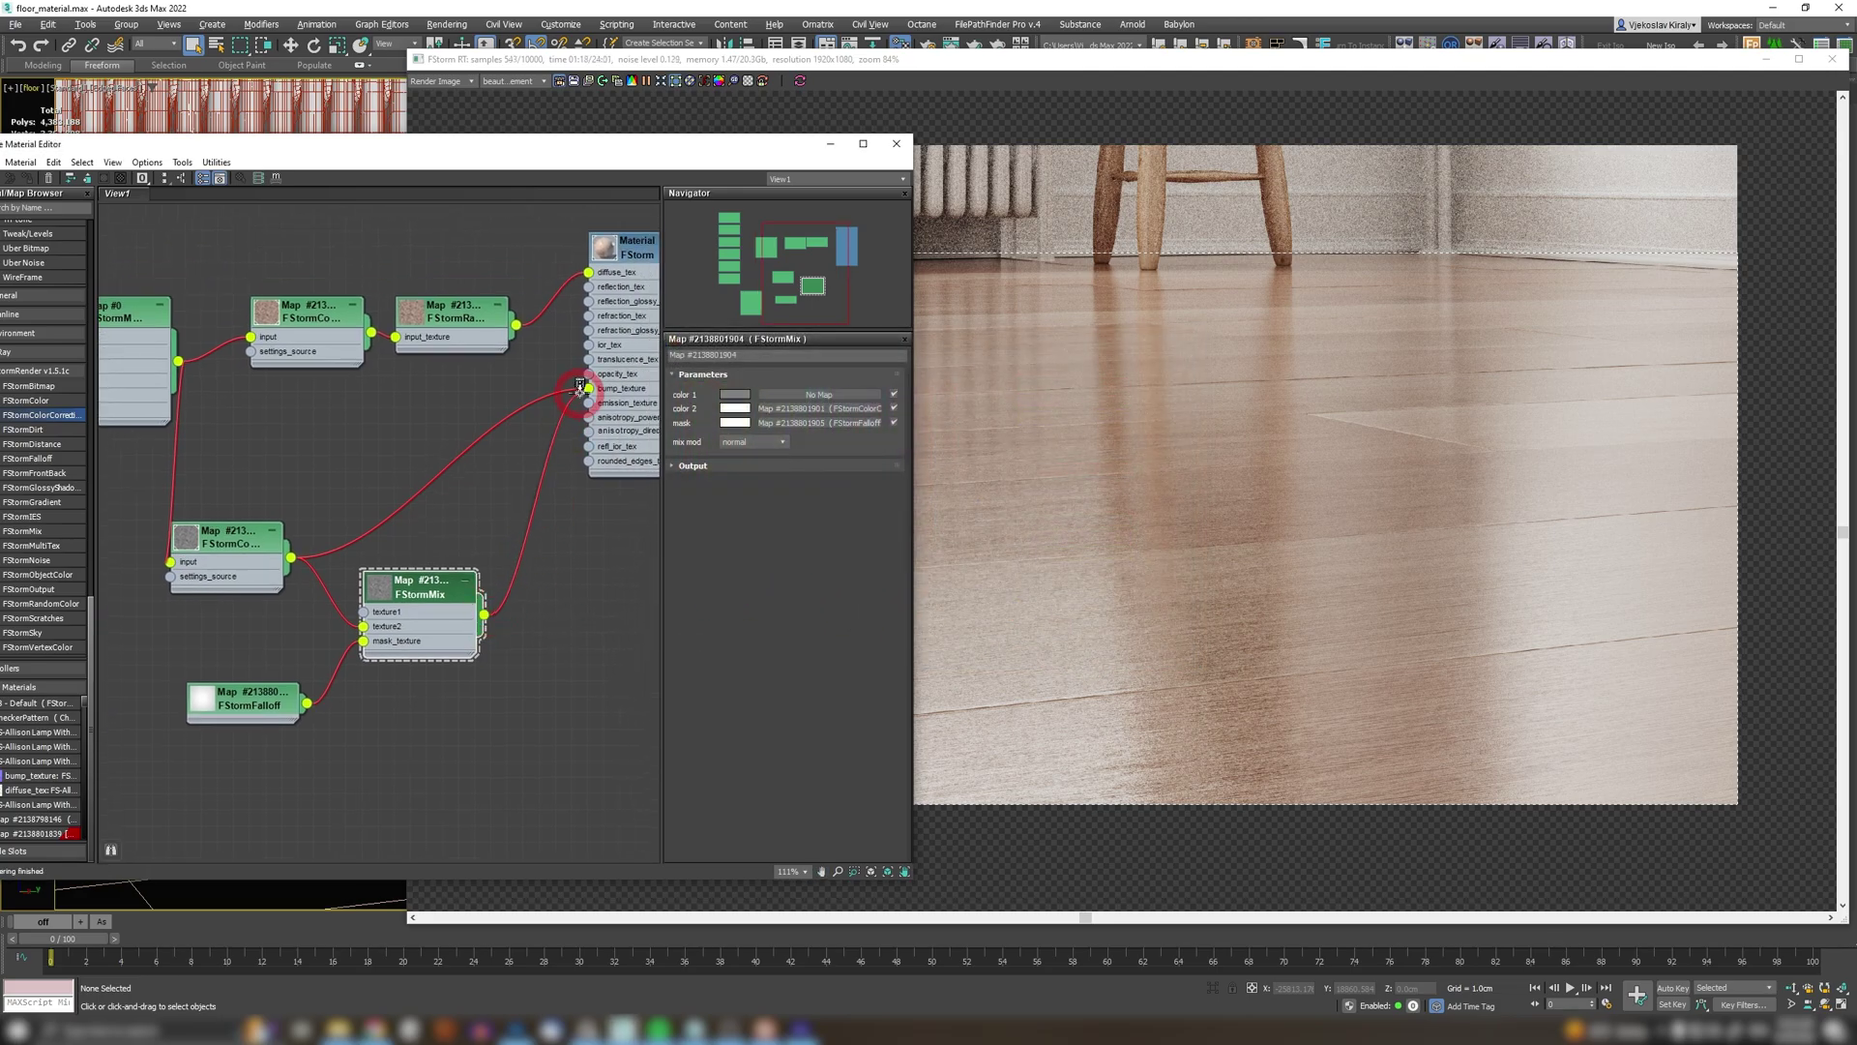
{"action": "left_click_drag", "start_coordinate": [487, 620], "coordinate": [588, 388]}
{"action": "left_click", "coordinate": [1085, 71]}
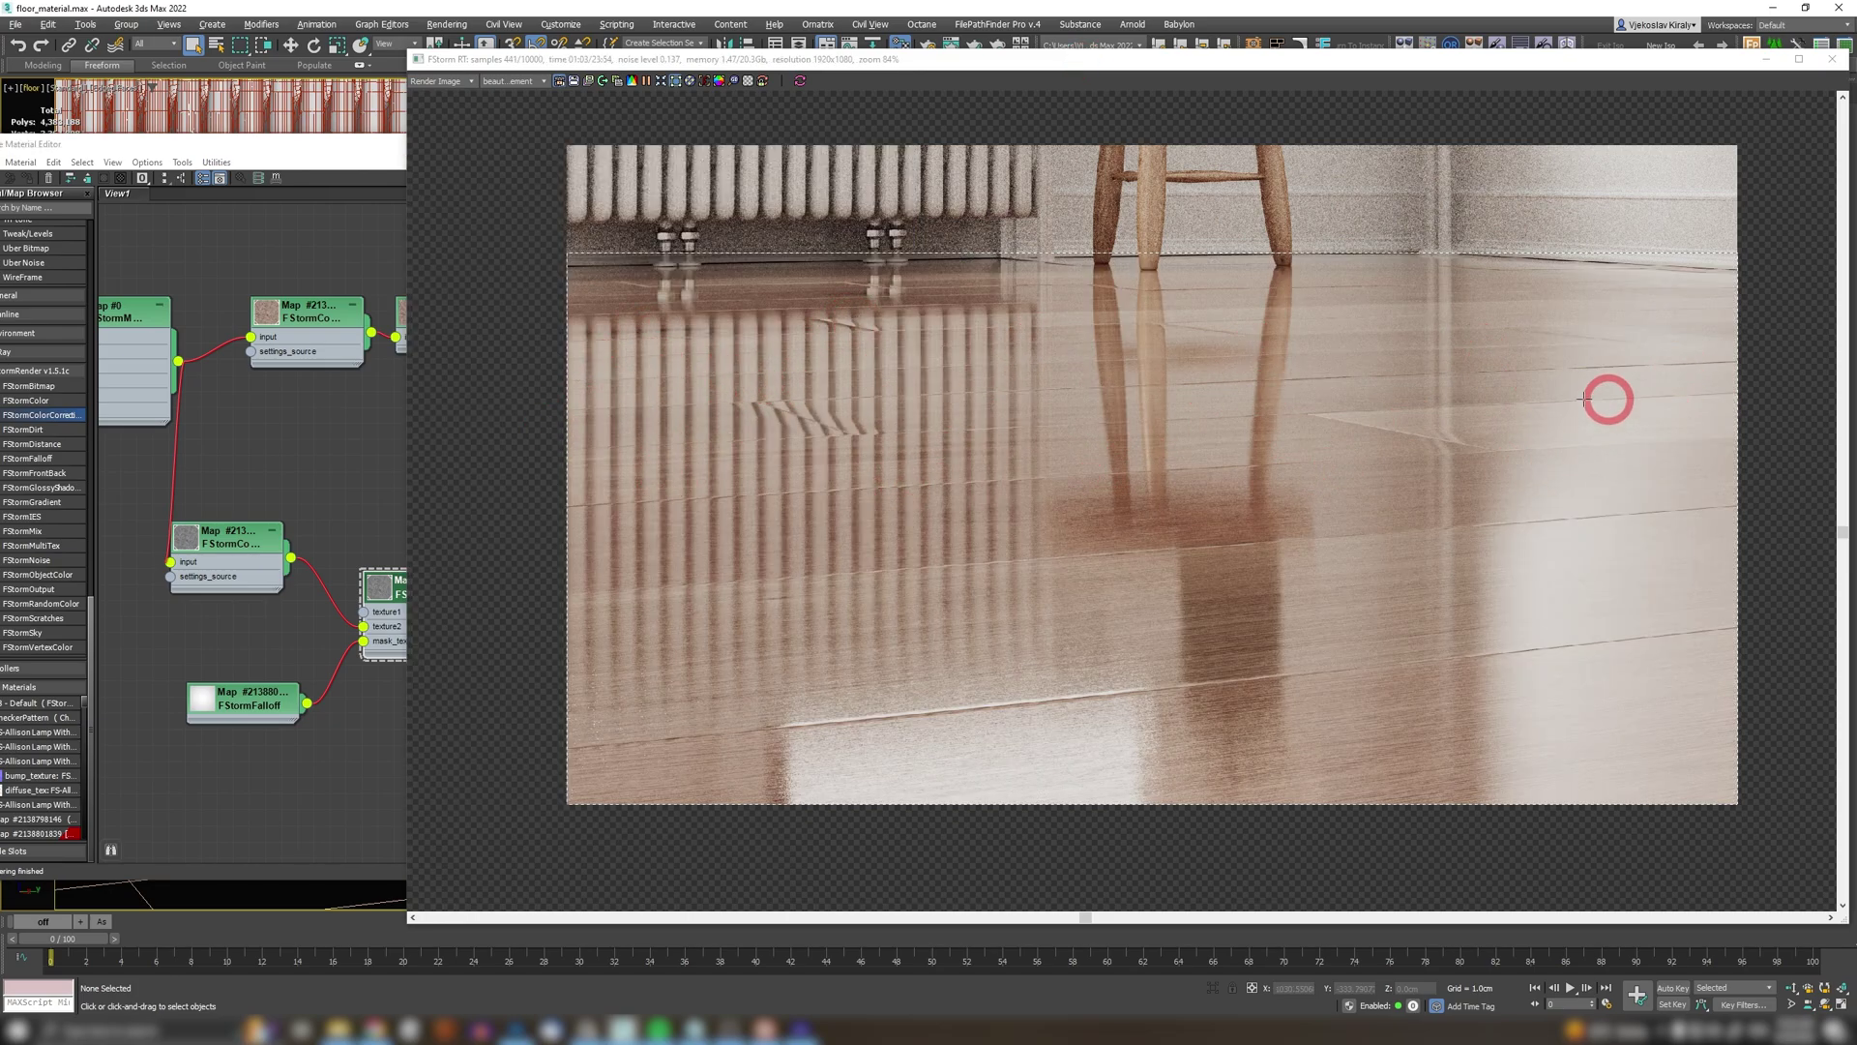
Step: Render from the main view camera, then from the Top view zoomed to 100%
{"action": "left_click", "coordinate": [37, 88]}
{"action": "mouse_move", "coordinate": [58, 102]}
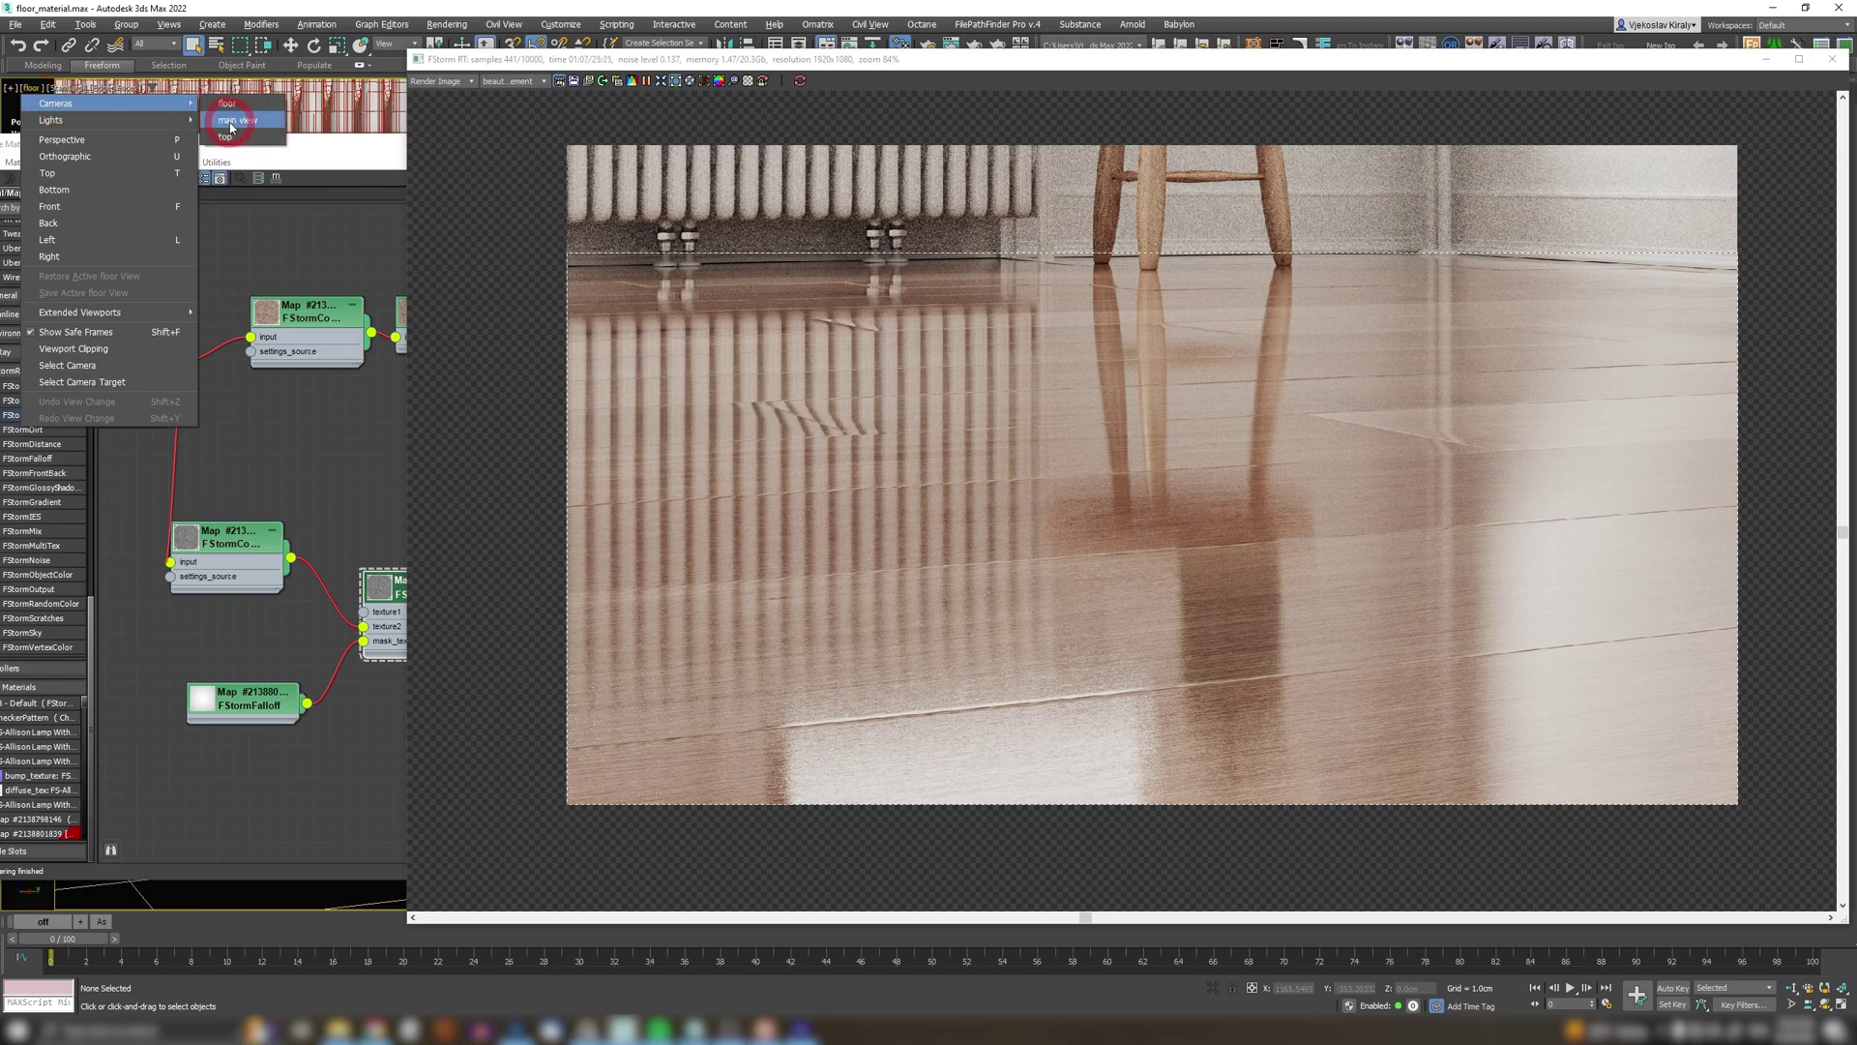
{"action": "left_click", "coordinate": [230, 127]}
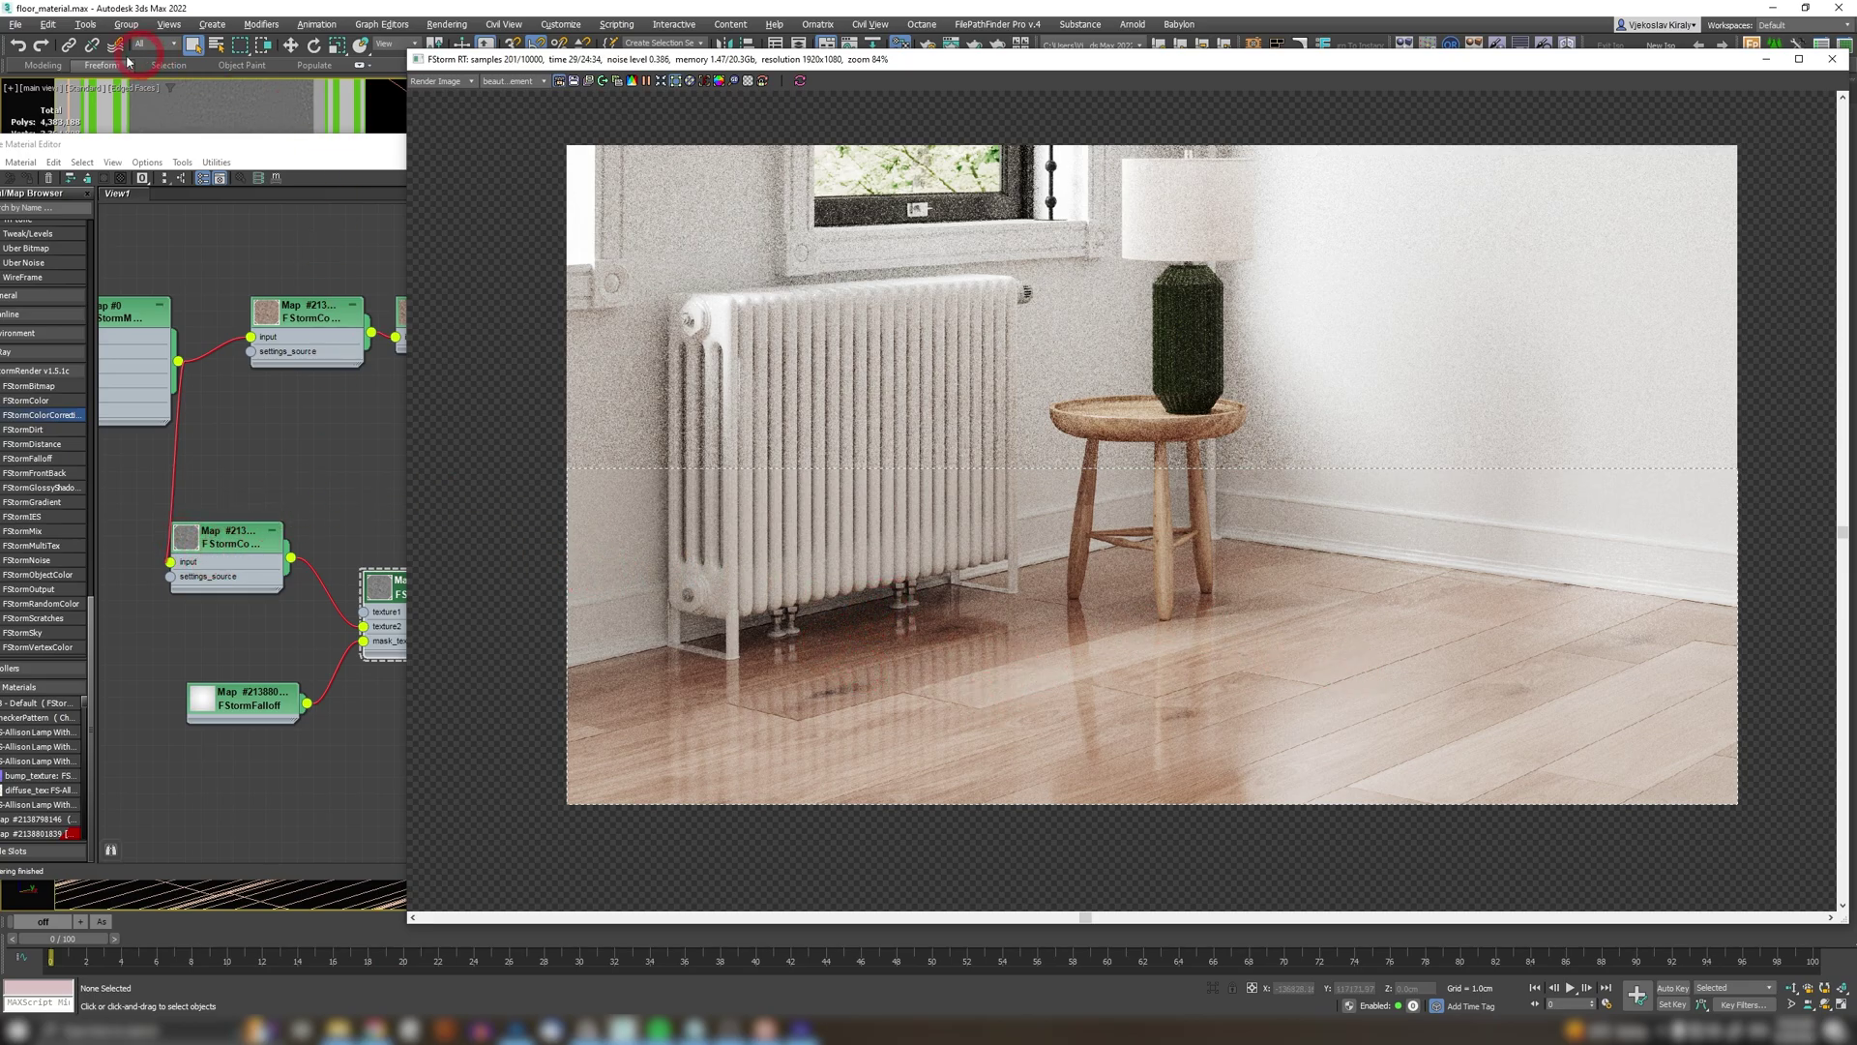
{"action": "left_click", "coordinate": [32, 92]}
{"action": "left_click", "coordinate": [279, 135]}
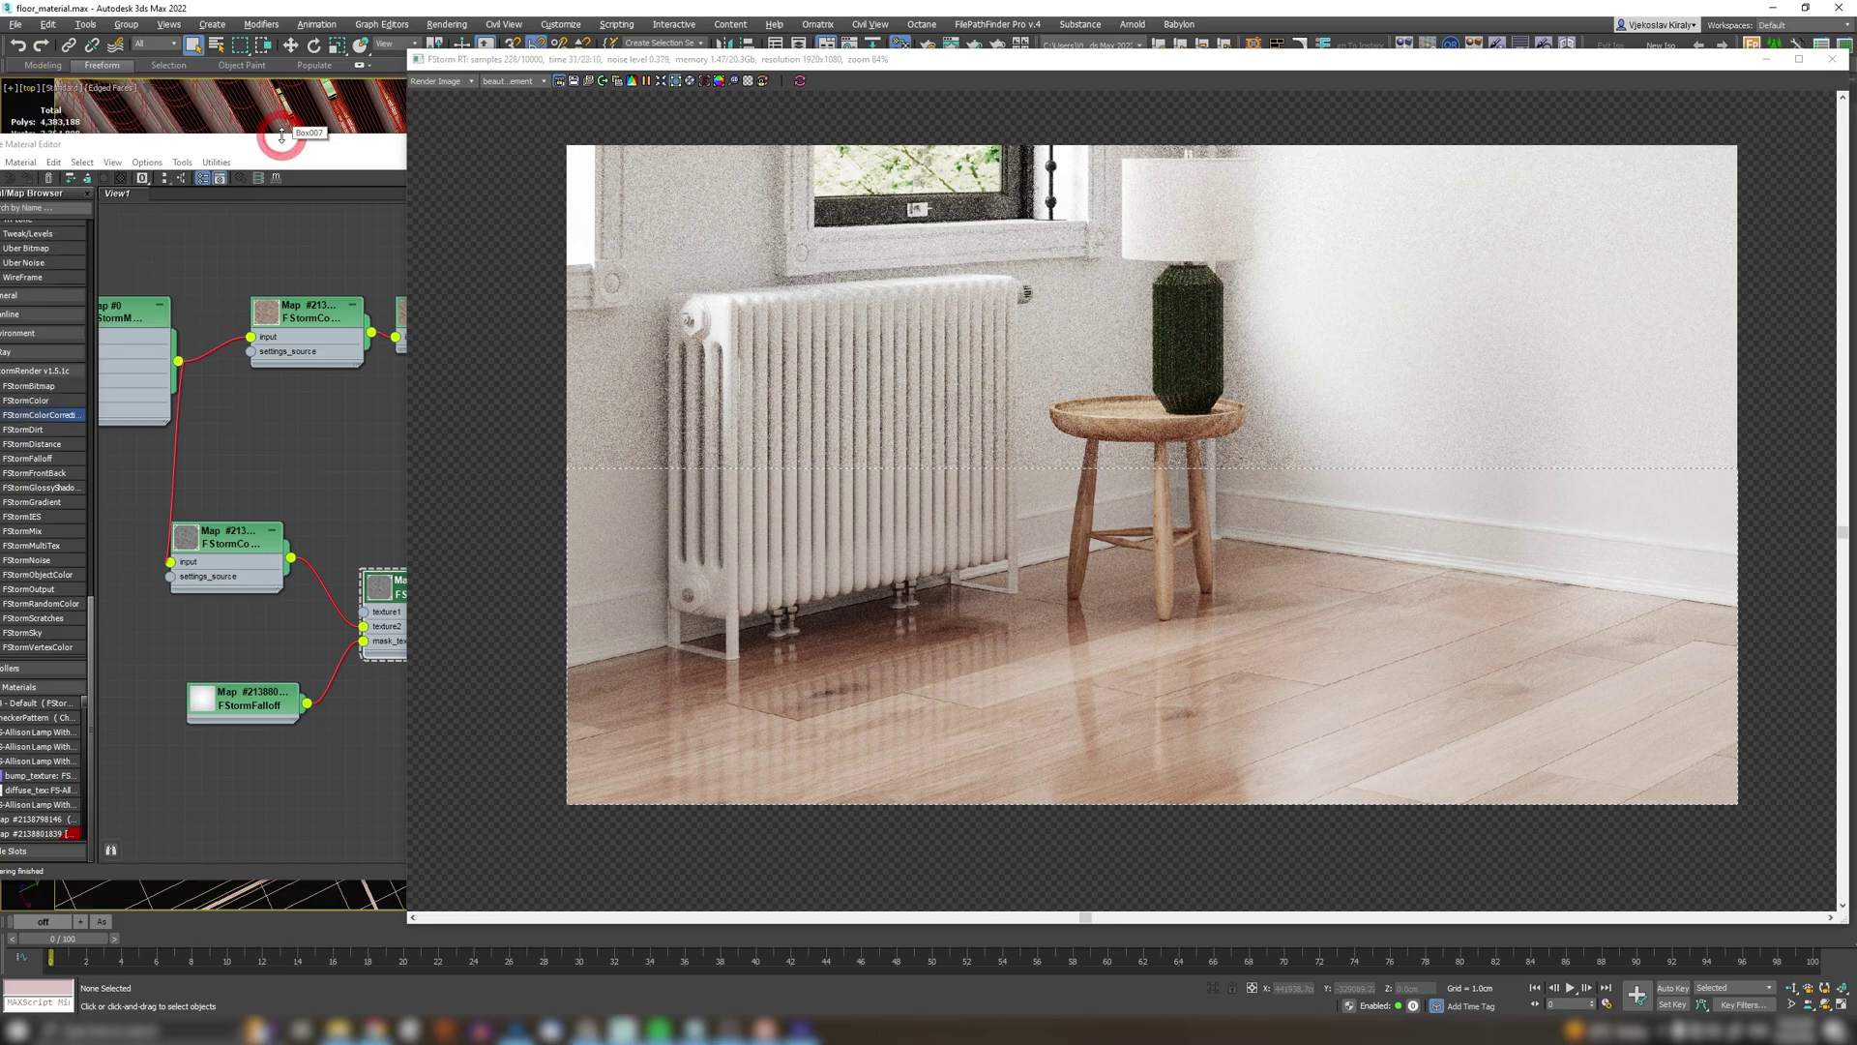
{"action": "scroll", "coordinate": [1006, 522], "scroll_direction": "up", "scroll_amount": 1}
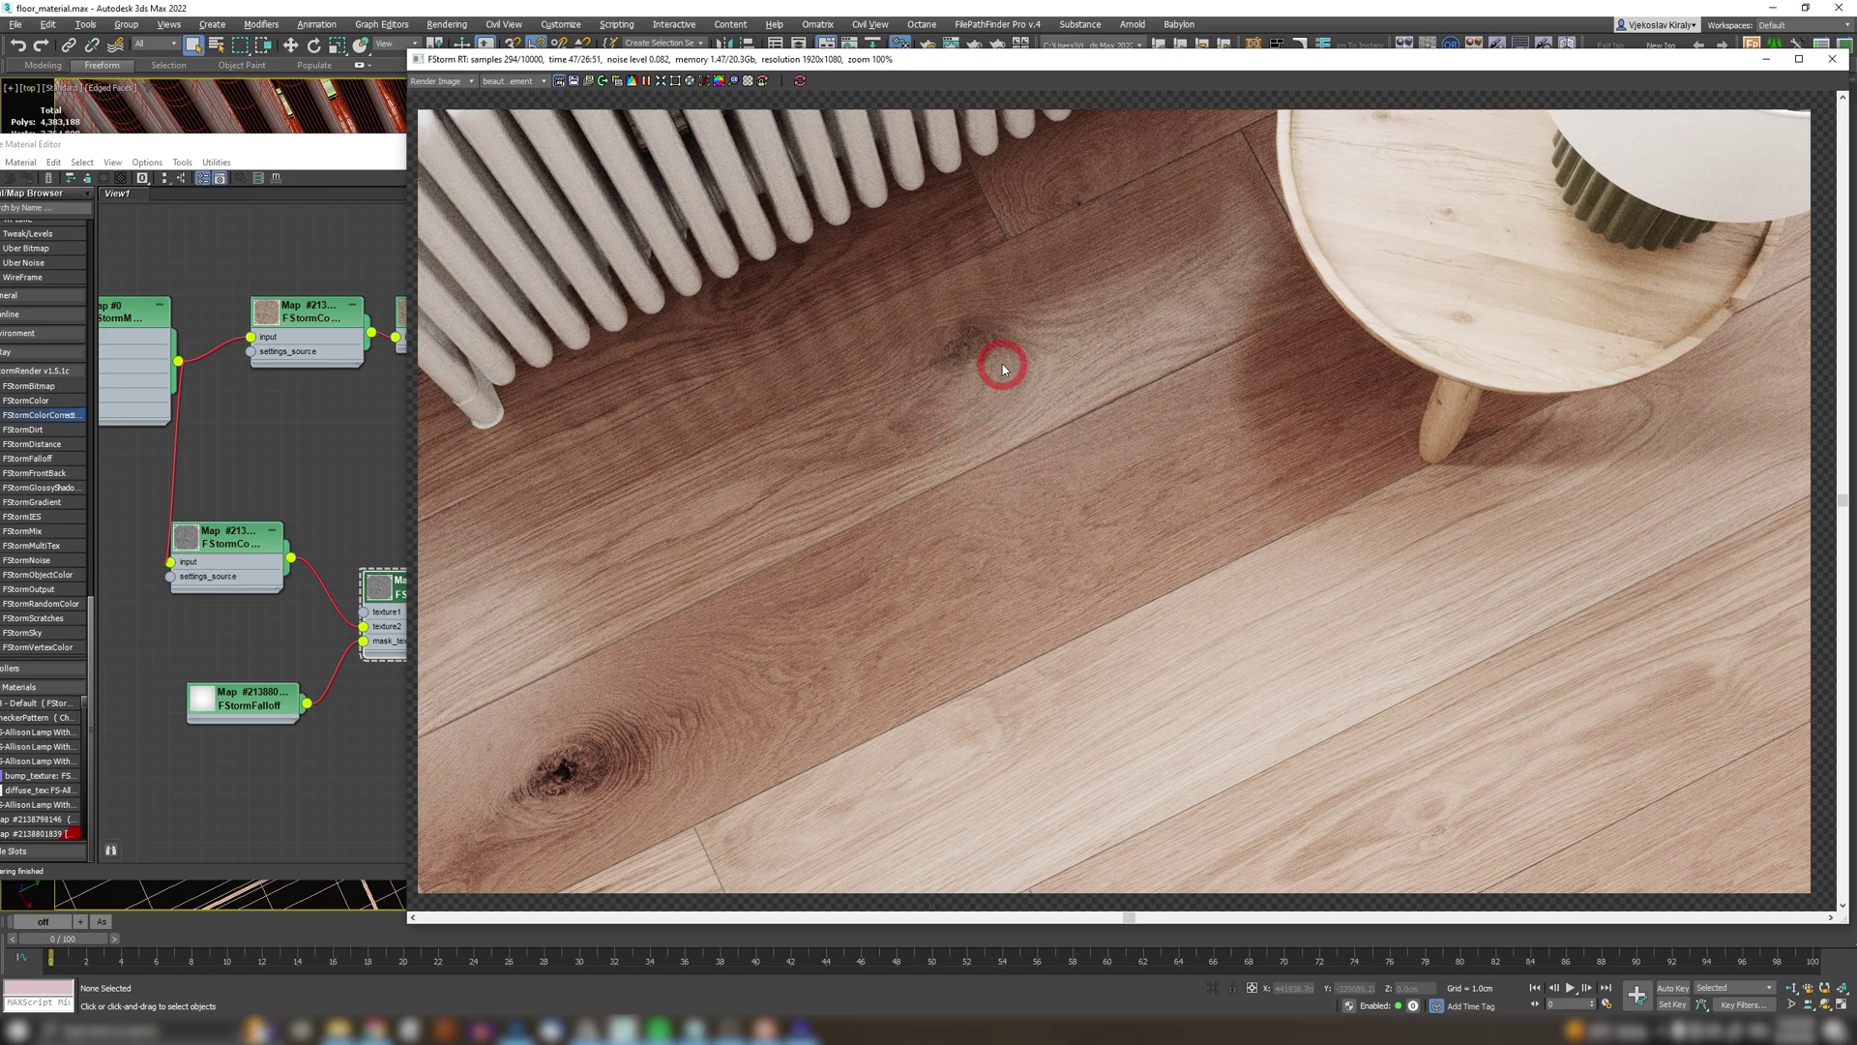
Step: Add a colour-correction map fed by the dirt bitmap in the Slate graph
{"action": "left_click", "coordinate": [248, 570]}
{"action": "scroll", "coordinate": [290, 615], "scroll_direction": "up", "scroll_amount": 3}
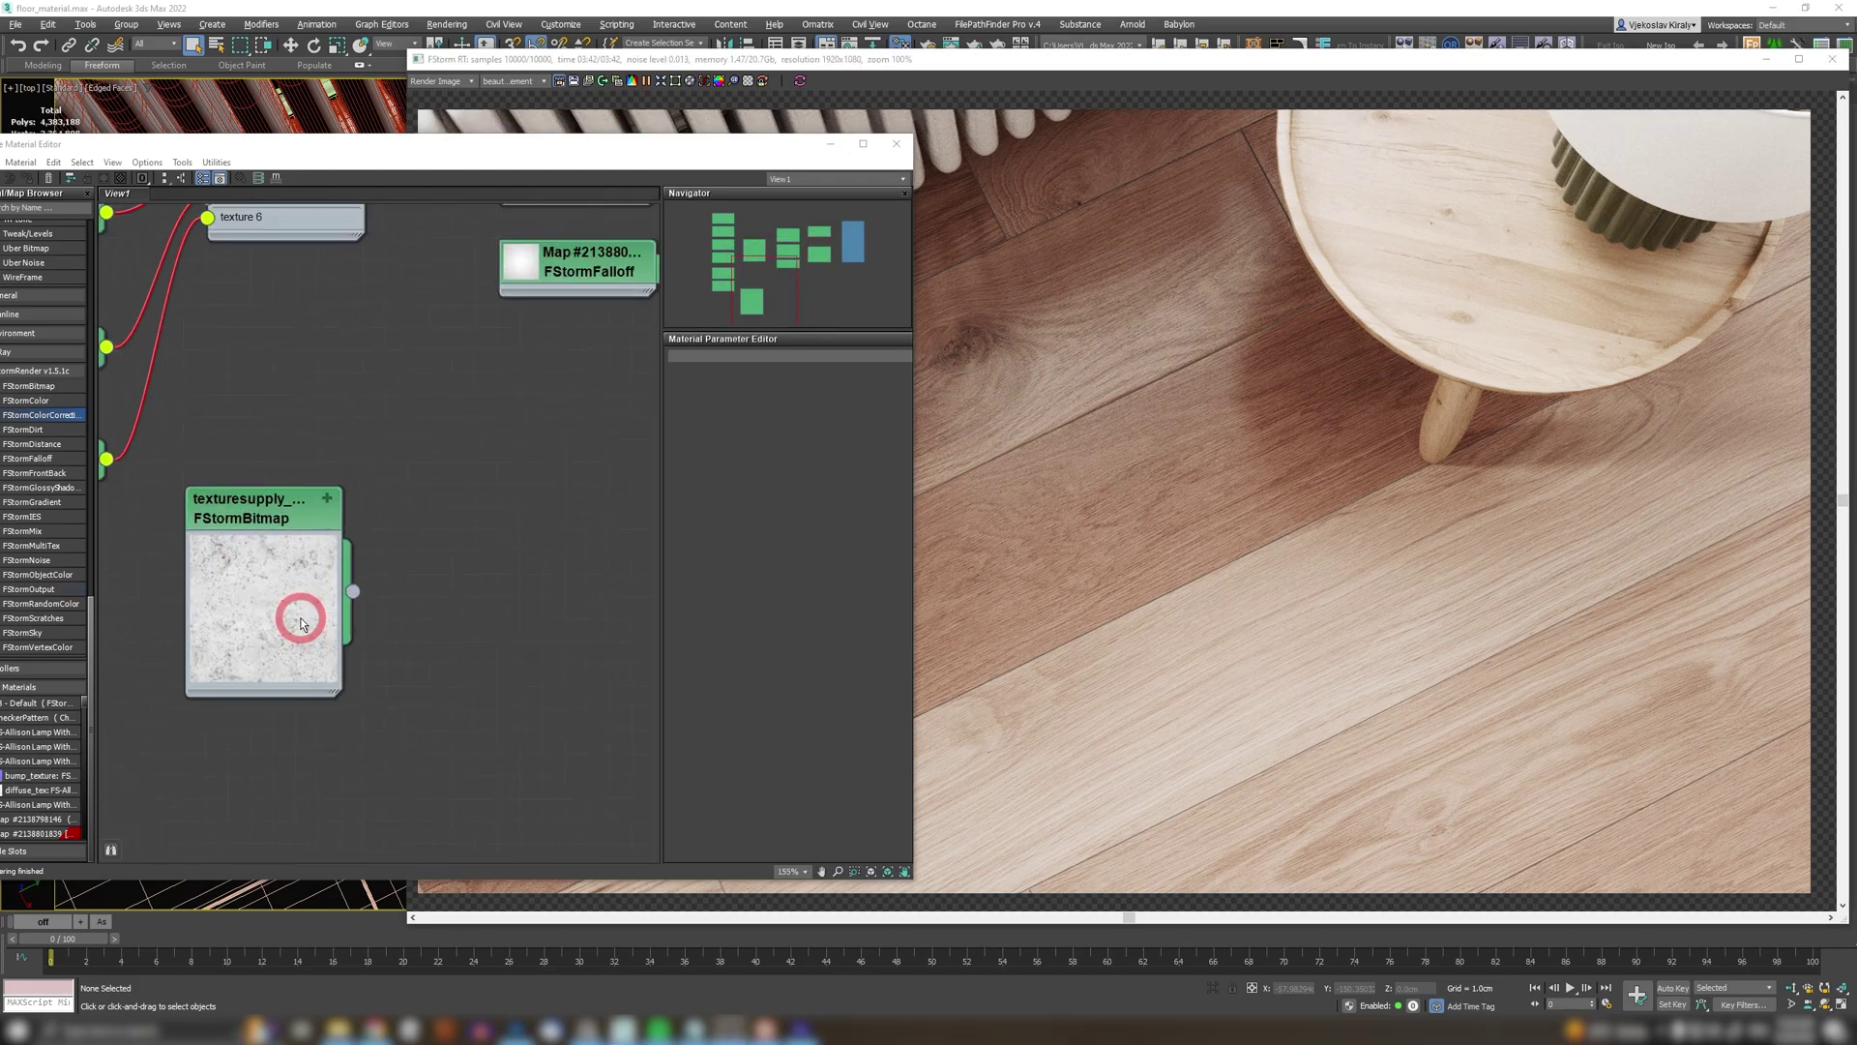
{"action": "scroll", "coordinate": [269, 614], "scroll_direction": "up", "scroll_amount": 2}
{"action": "scroll", "coordinate": [359, 577], "scroll_direction": "up", "scroll_amount": 2}
{"action": "middle_click_drag", "start_coordinate": [360, 577], "coordinate": [387, 579]}
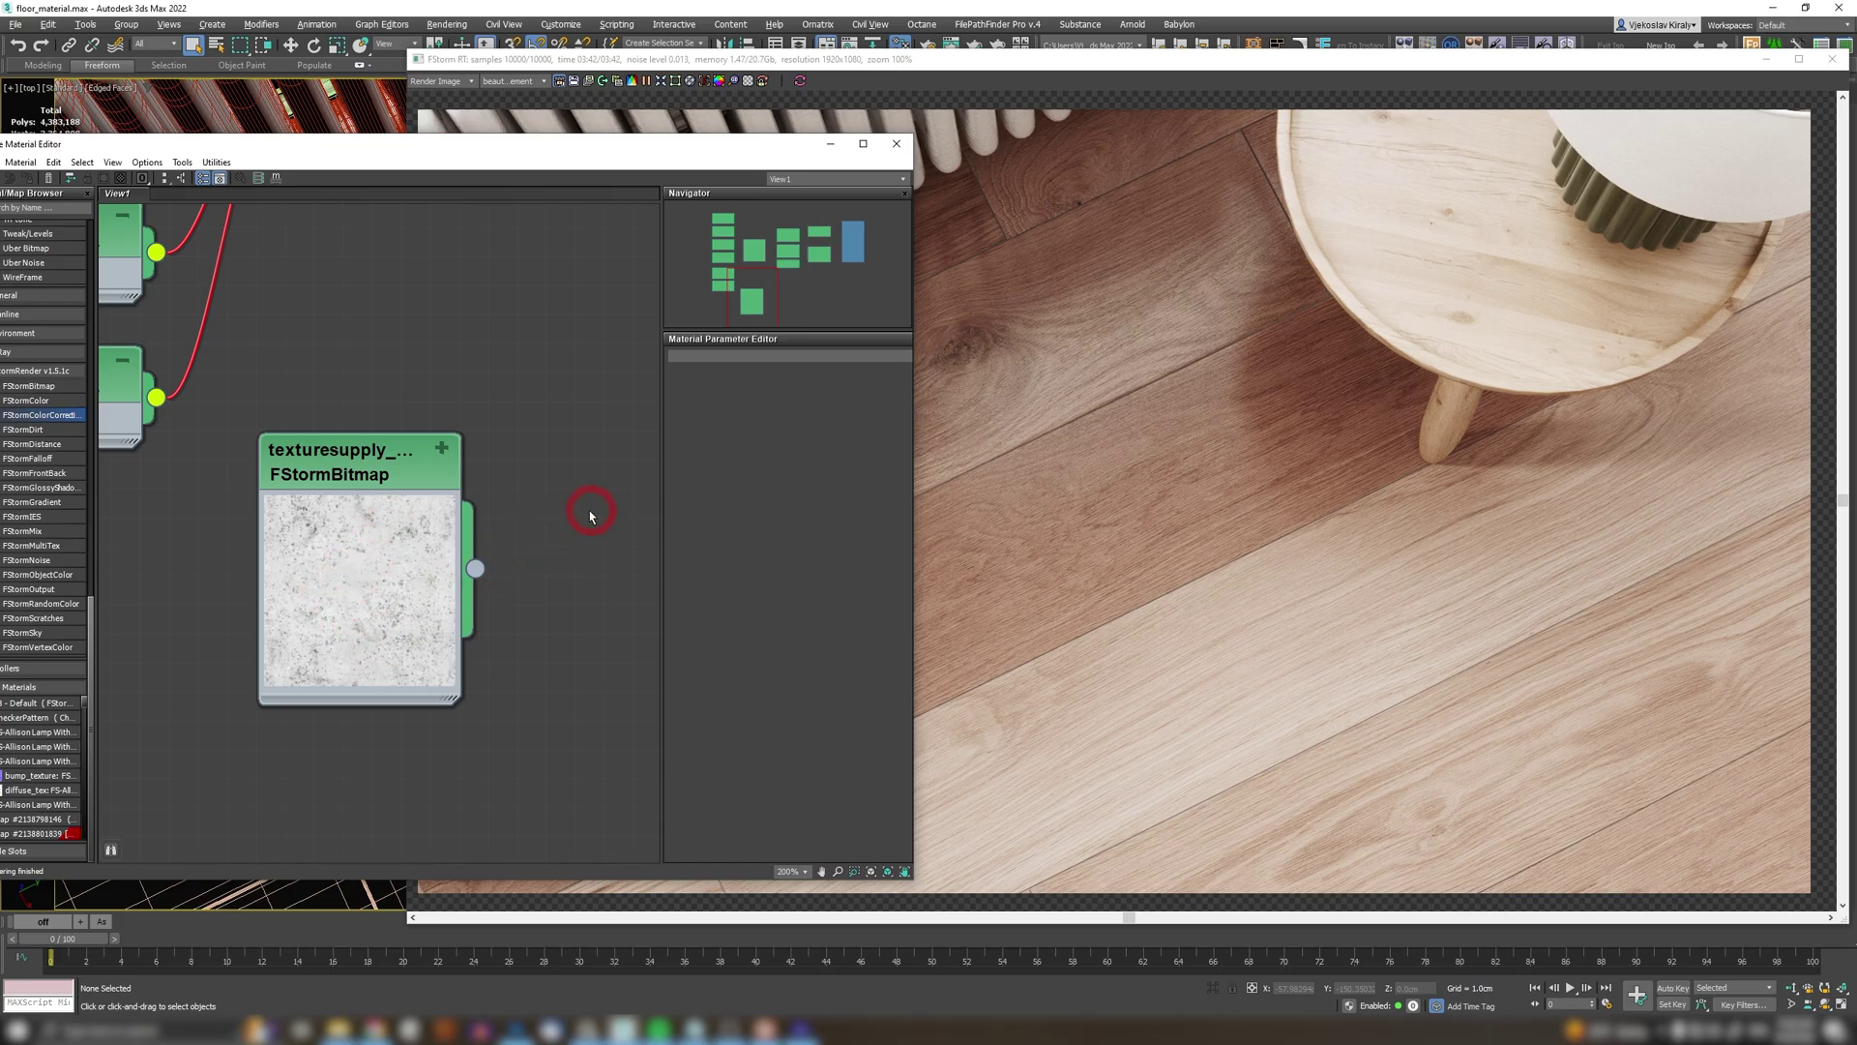
{"action": "middle_click_drag", "start_coordinate": [588, 514], "coordinate": [523, 509]}
{"action": "left_click", "coordinate": [516, 467]}
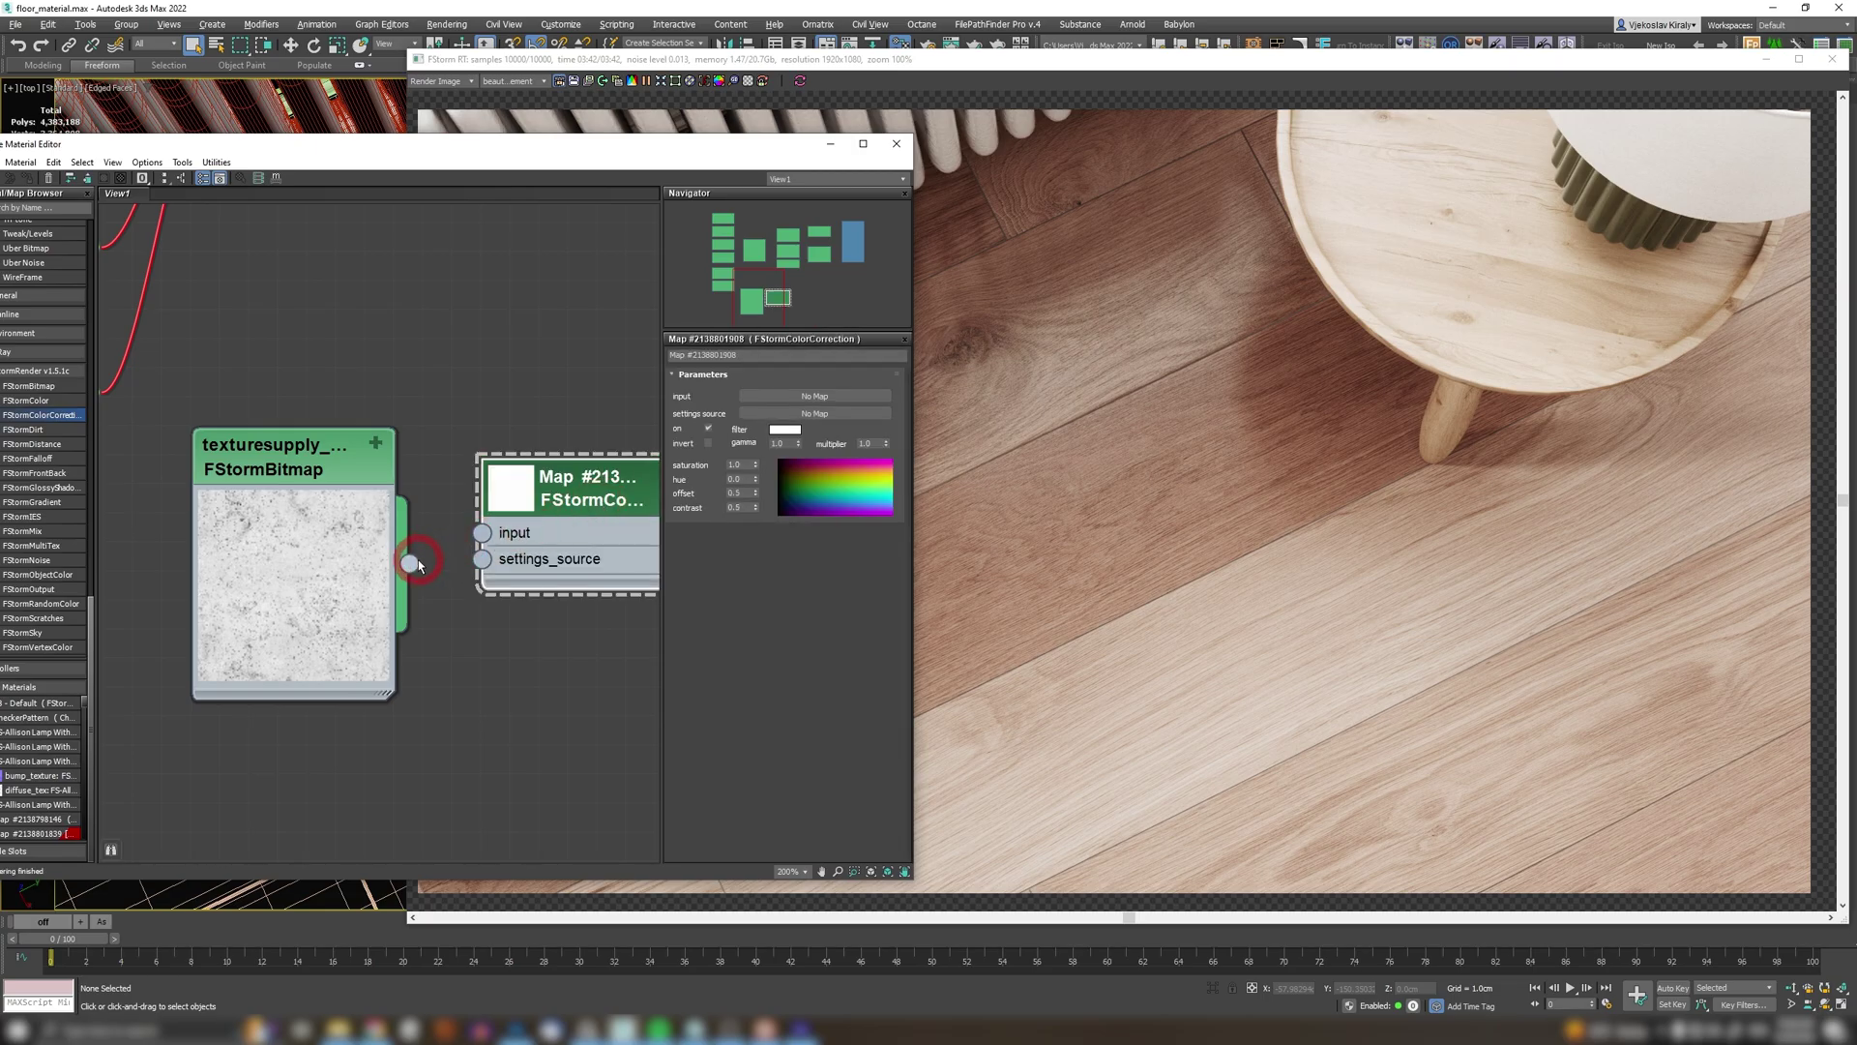
{"action": "left_click_drag", "start_coordinate": [409, 563], "coordinate": [483, 530]}
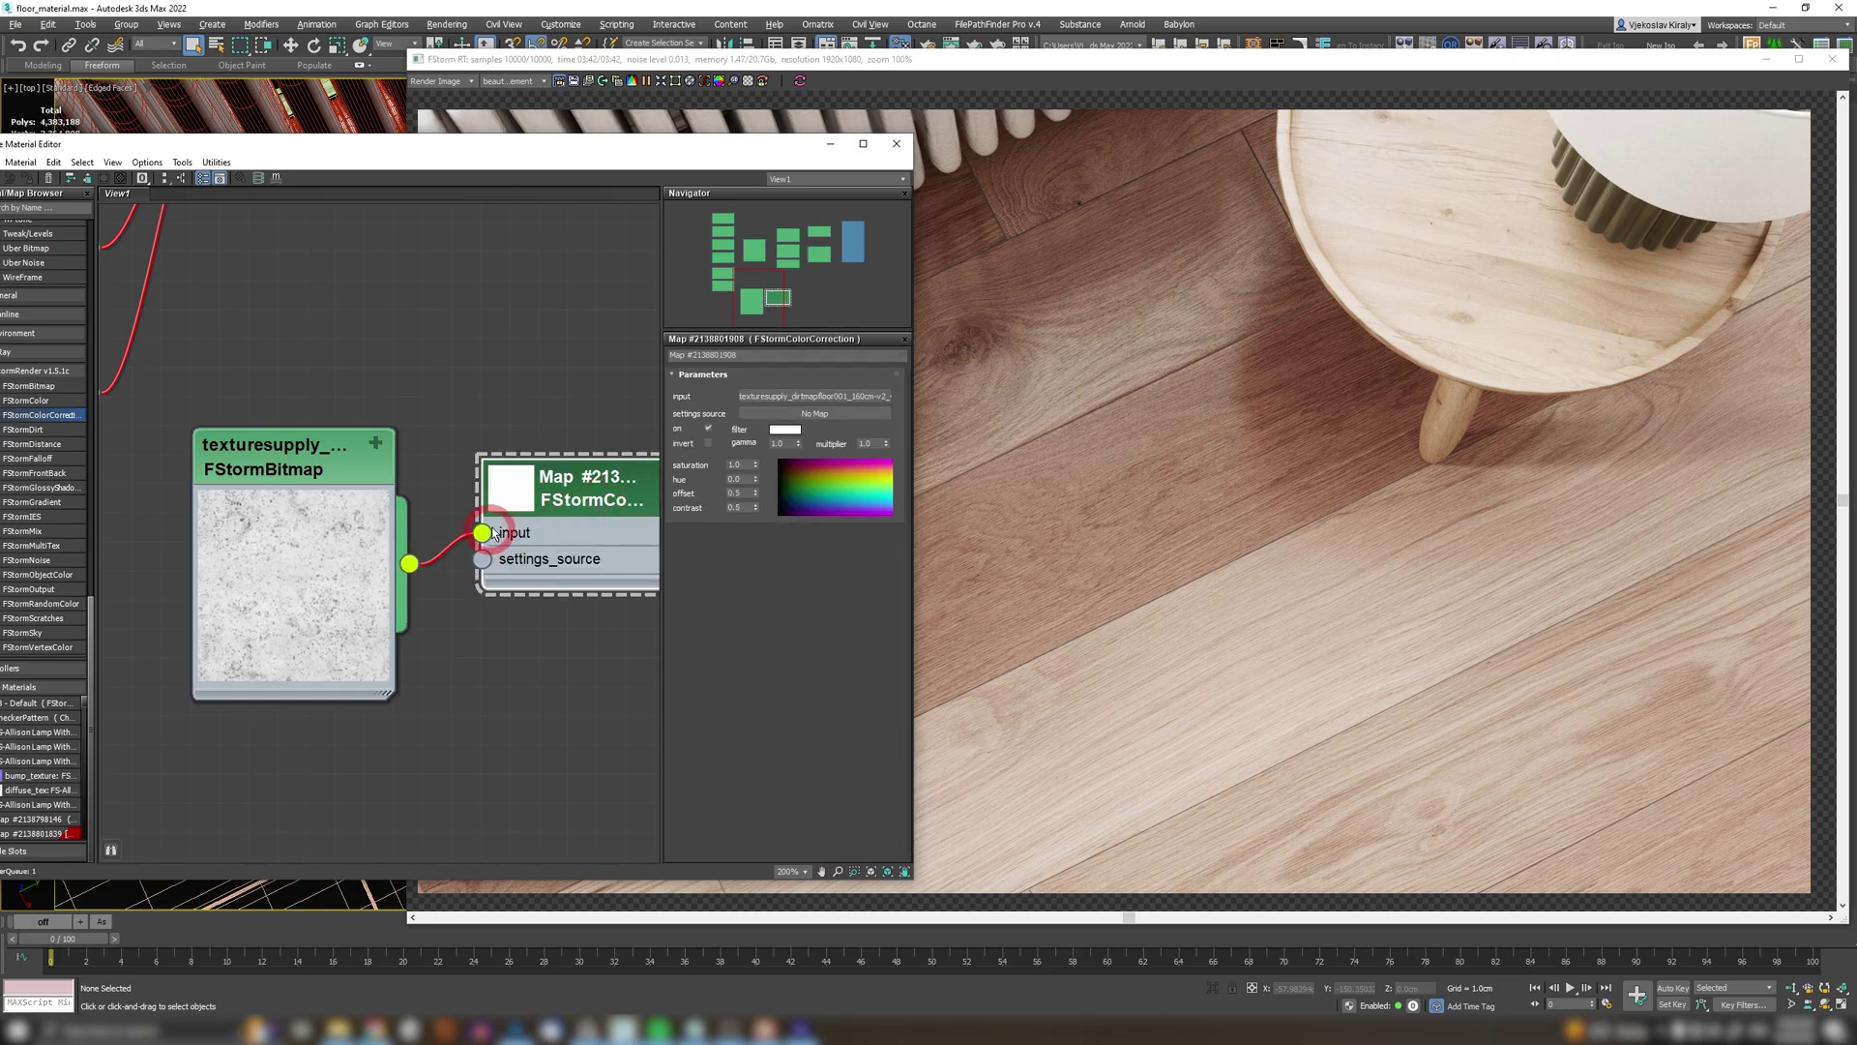
Step: Set the dirt colour correction's offset to 0.6 and contrast to 0.7
{"action": "middle_click_drag", "start_coordinate": [597, 529], "coordinate": [431, 514]}
{"action": "double_click", "coordinate": [720, 494]}
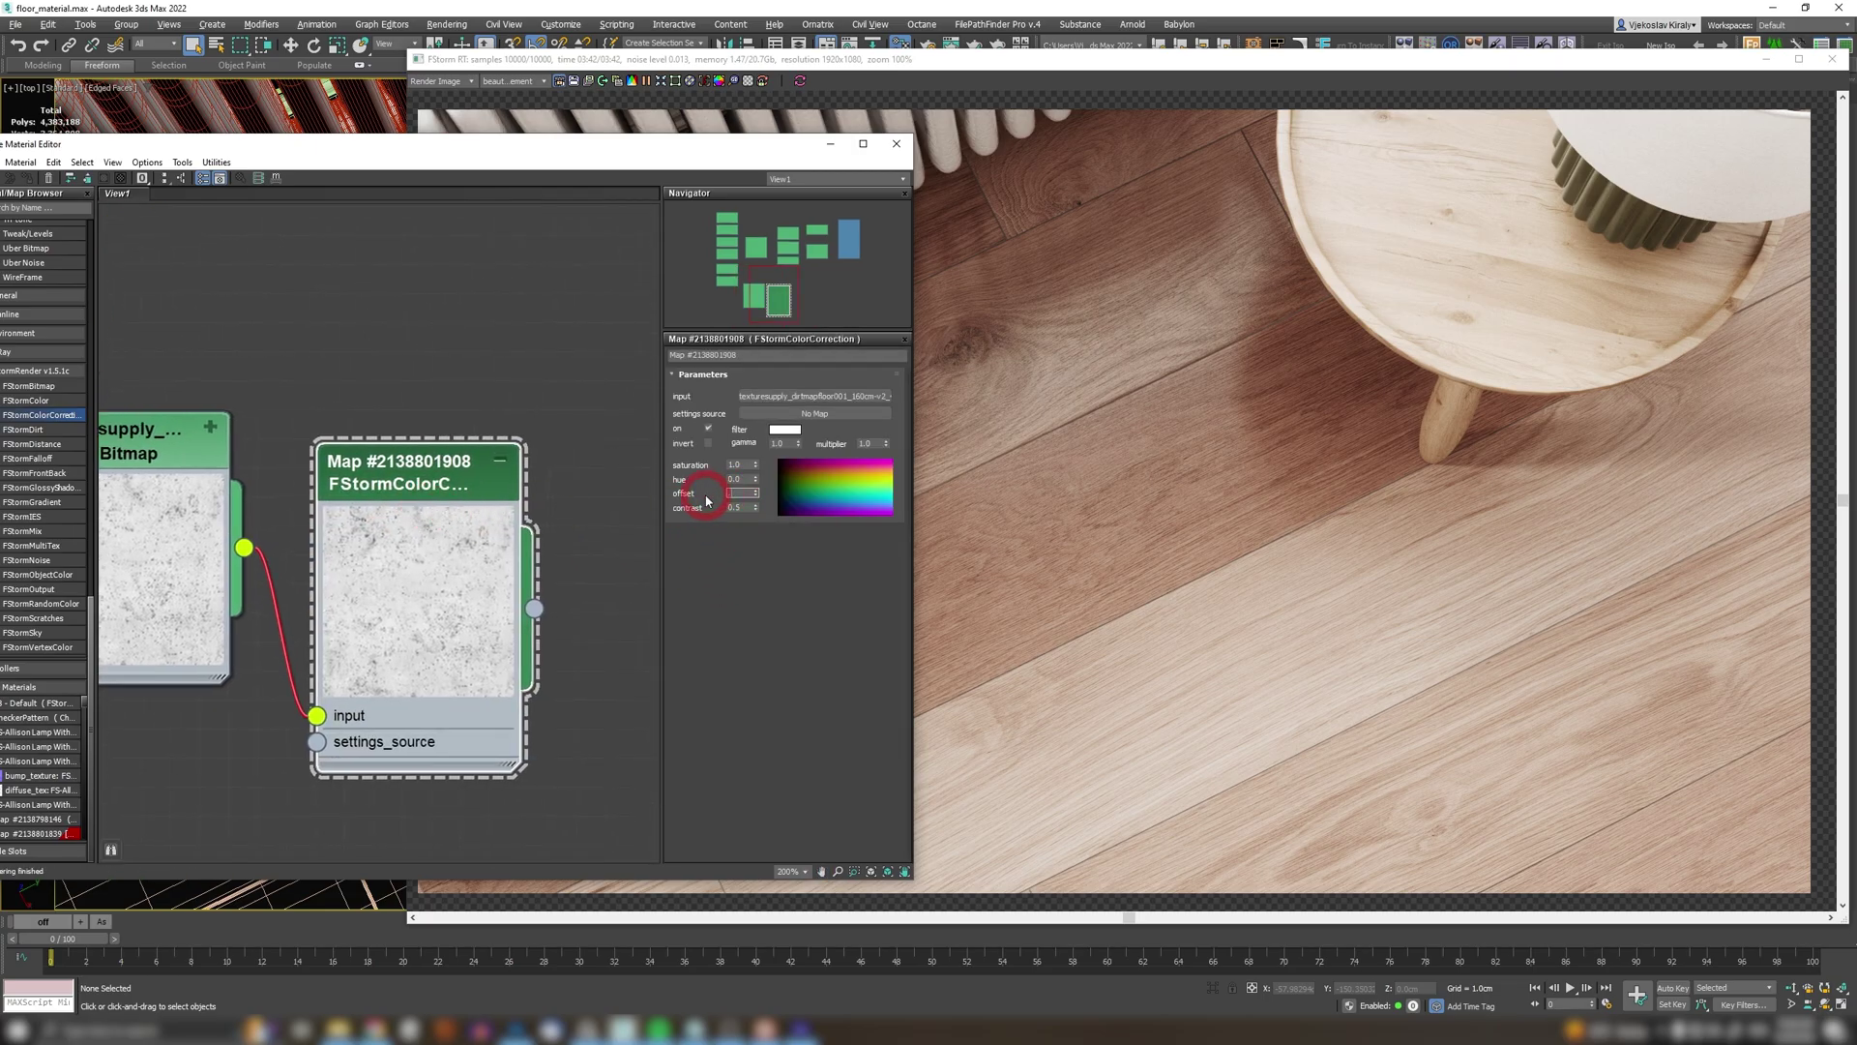
{"action": "type", "text": "0.6"}
{"action": "key", "text": "Return"}
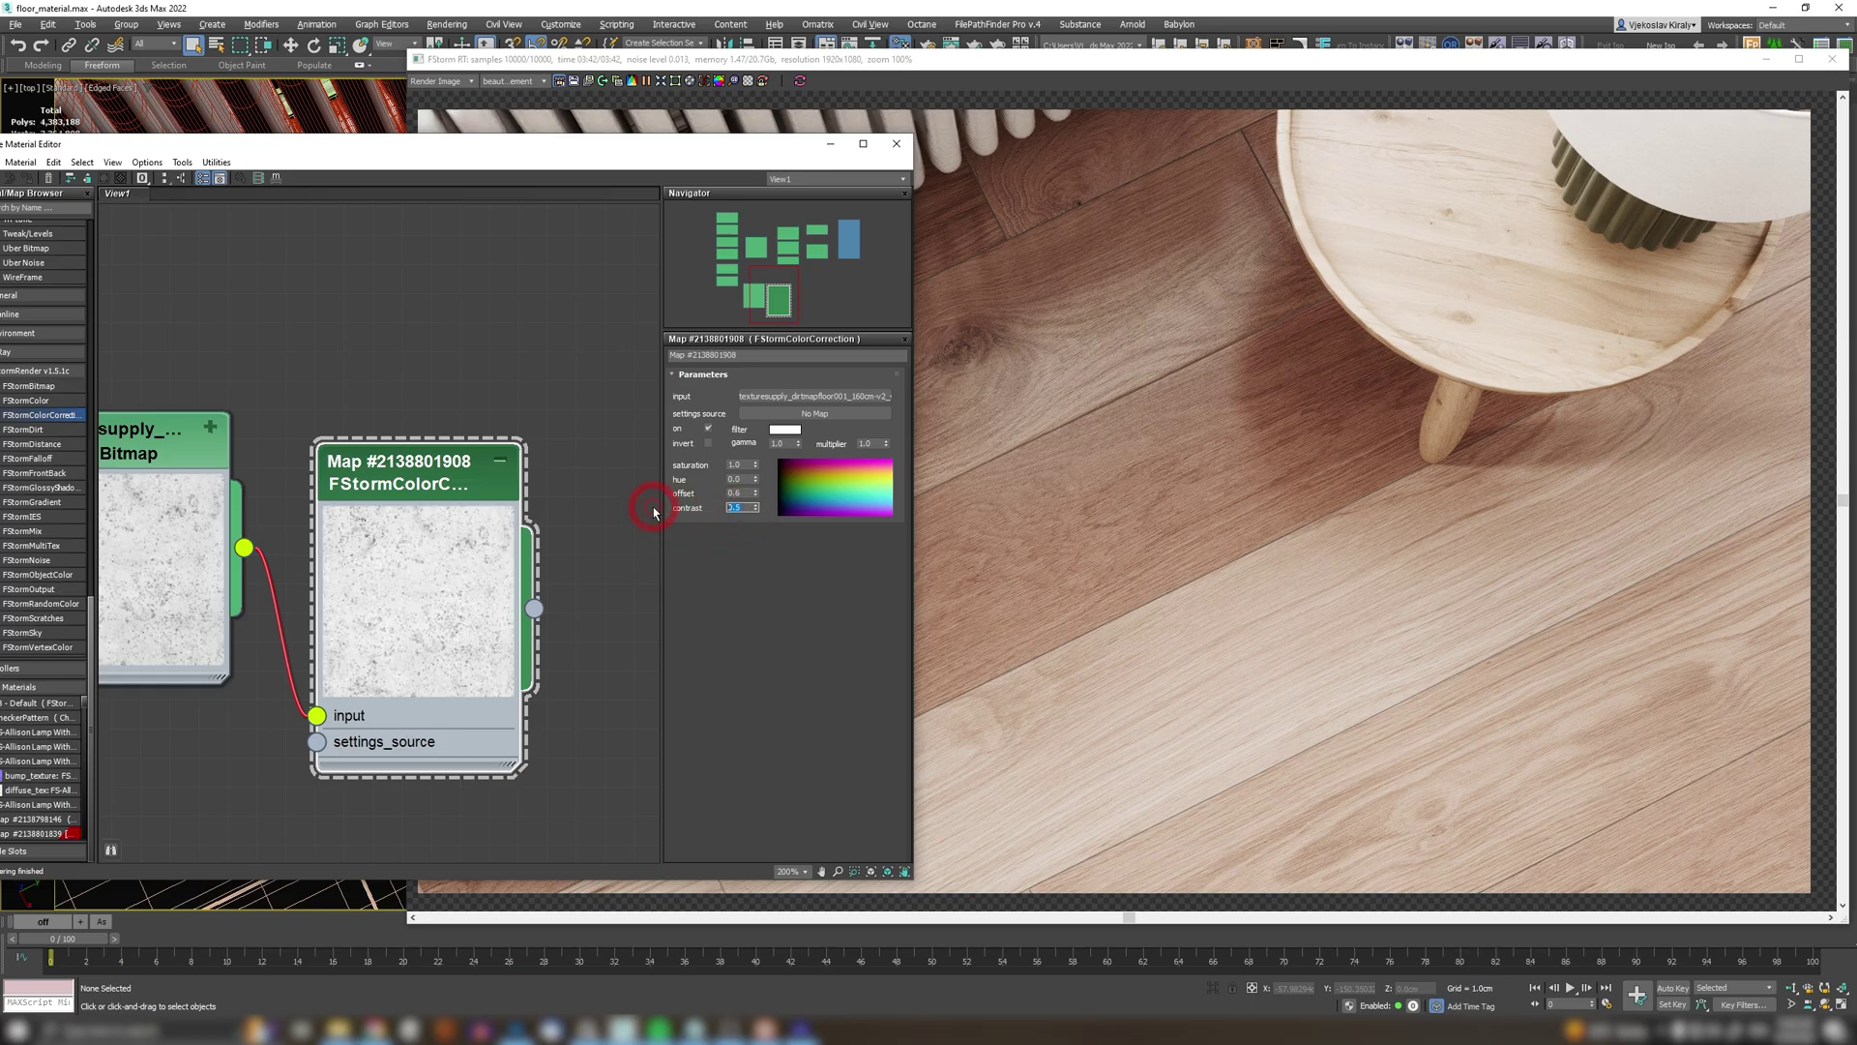
{"action": "key", "text": "Return"}
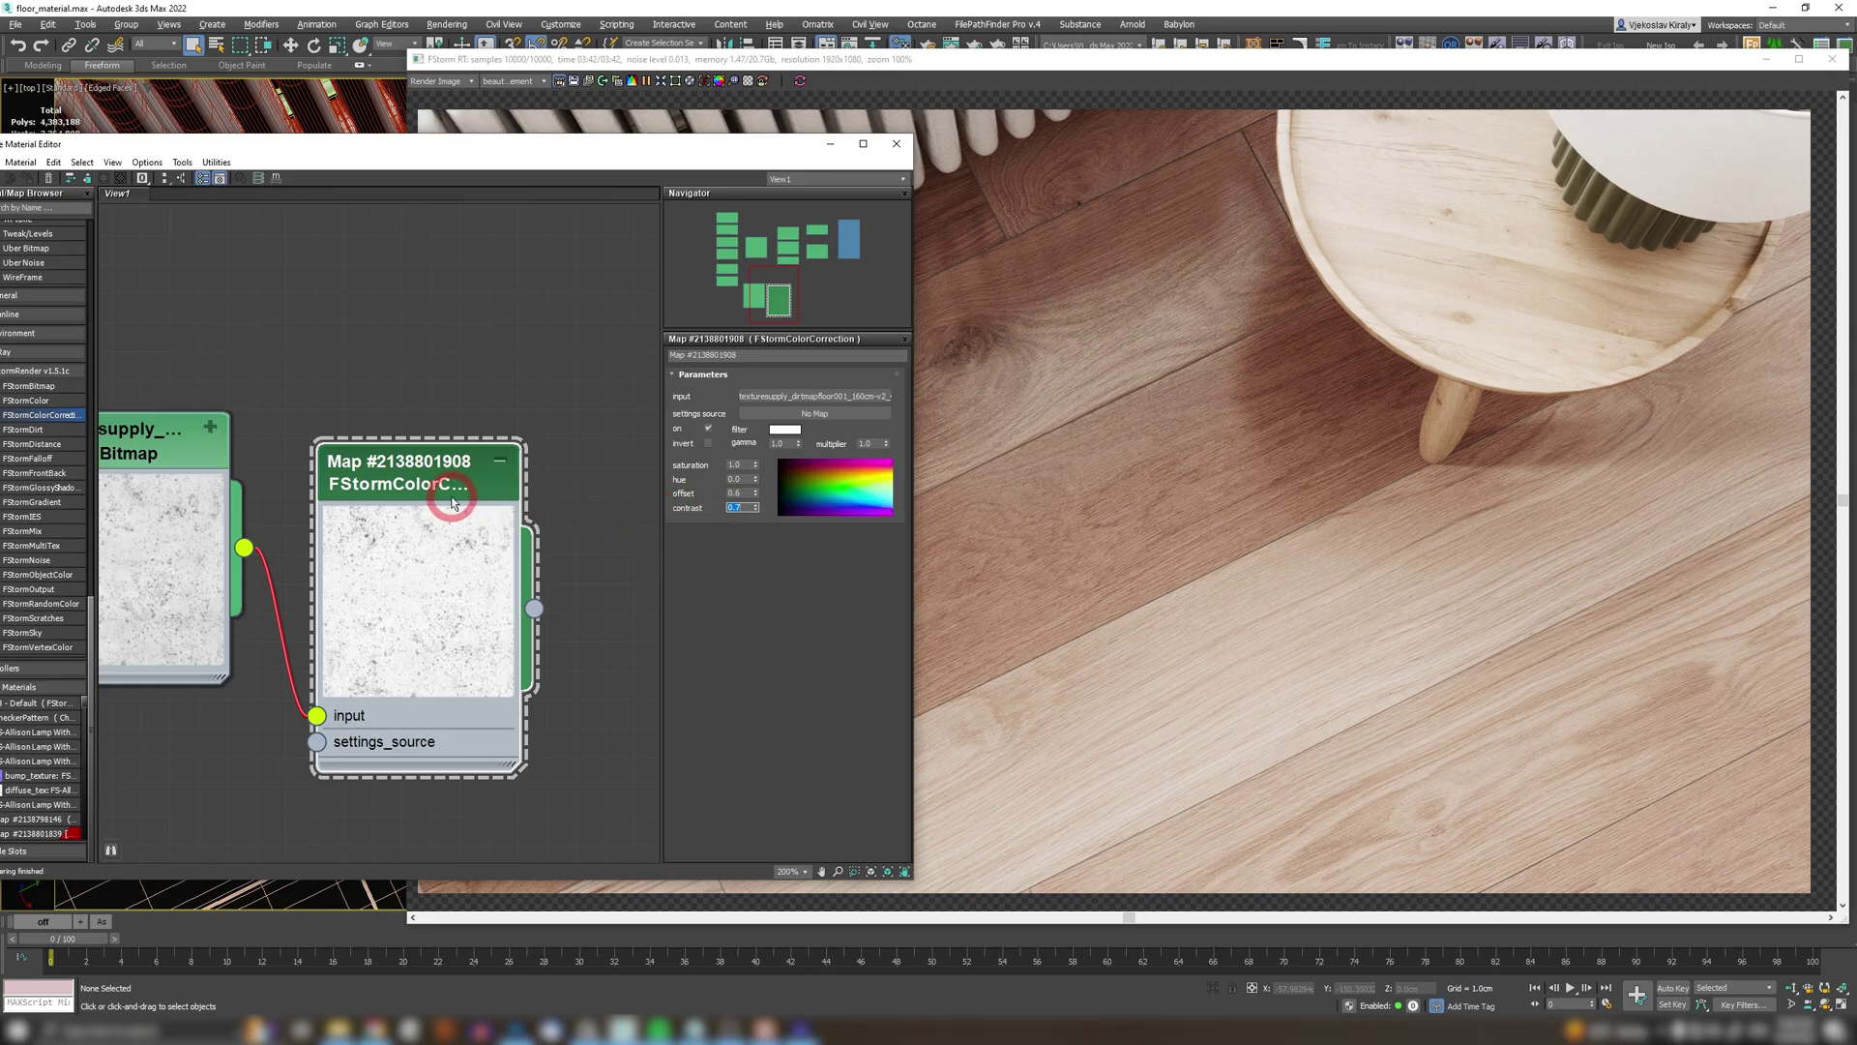
Step: Collapse the dirt node previews and move the node pair to the top of the graph
{"action": "scroll", "coordinate": [426, 541], "scroll_direction": "down", "scroll_amount": 1}
{"action": "scroll", "coordinate": [394, 586], "scroll_direction": "down", "scroll_amount": 4}
{"action": "scroll", "coordinate": [372, 615], "scroll_direction": "down", "scroll_amount": 2}
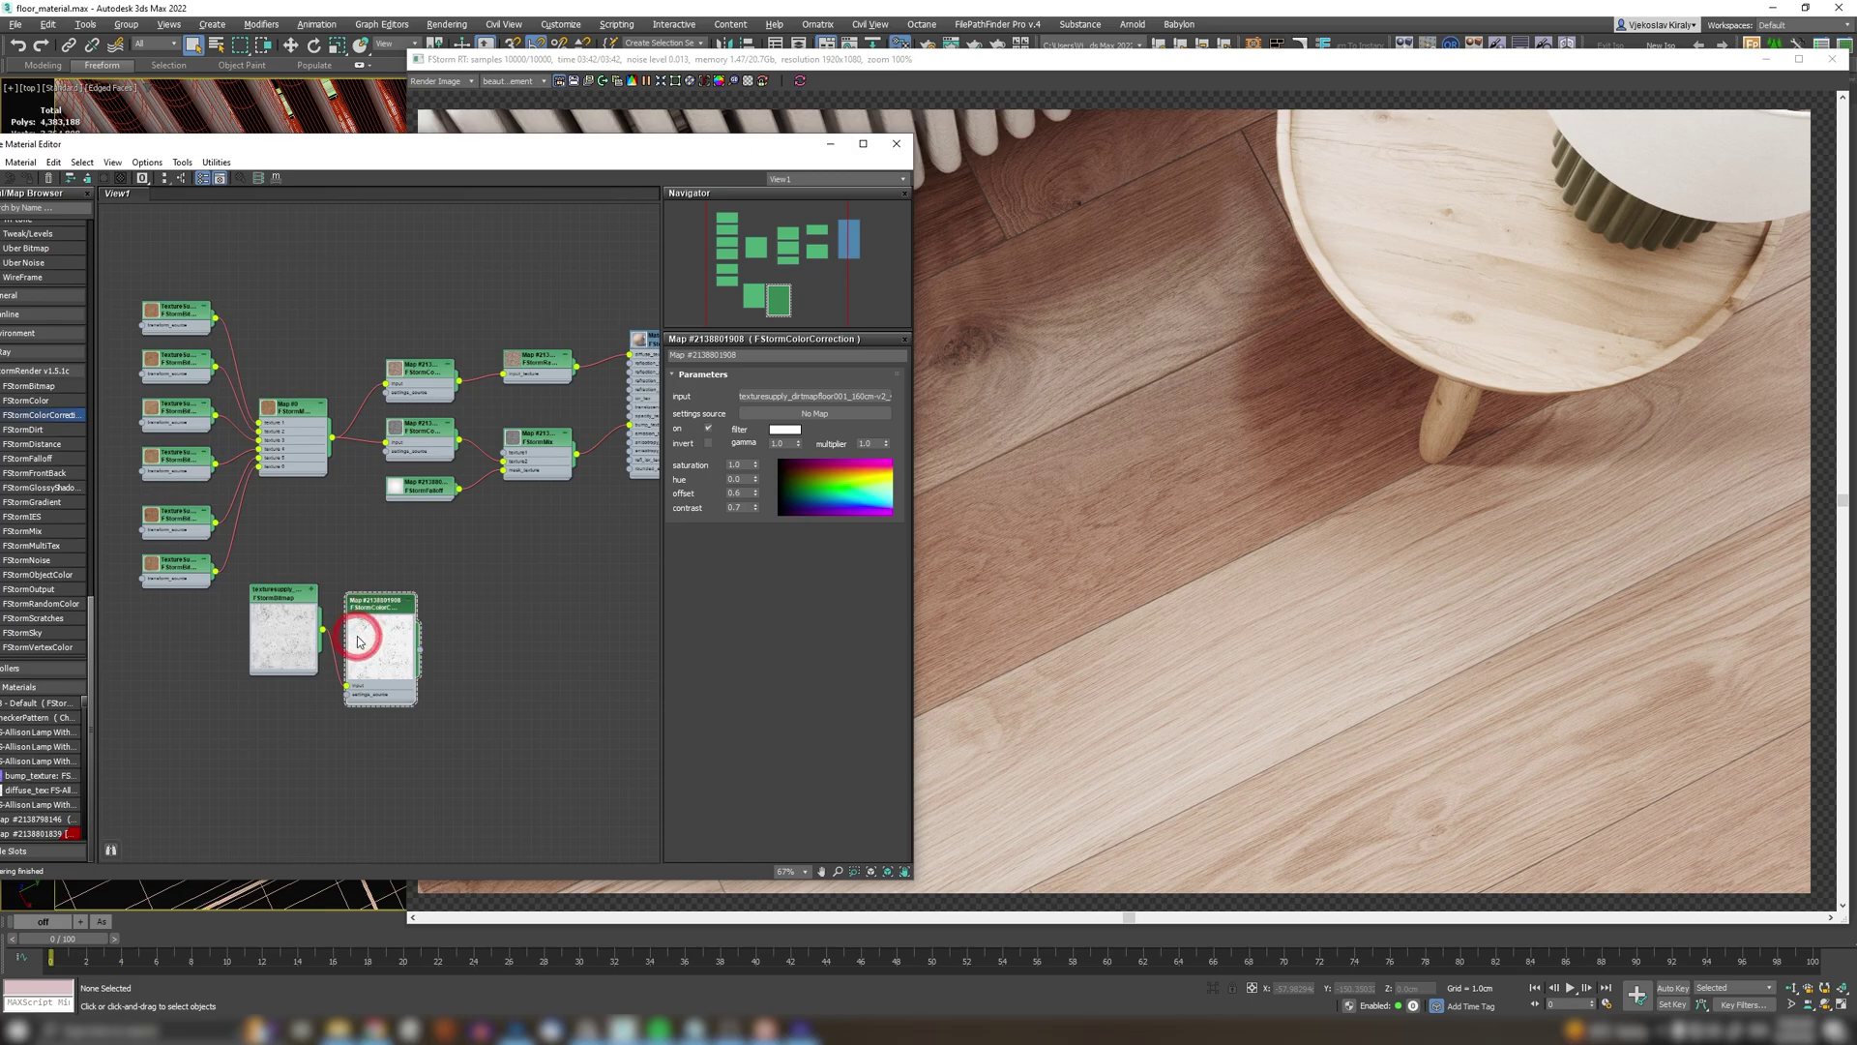
{"action": "double_click", "coordinate": [358, 640]}
{"action": "double_click", "coordinate": [278, 629]}
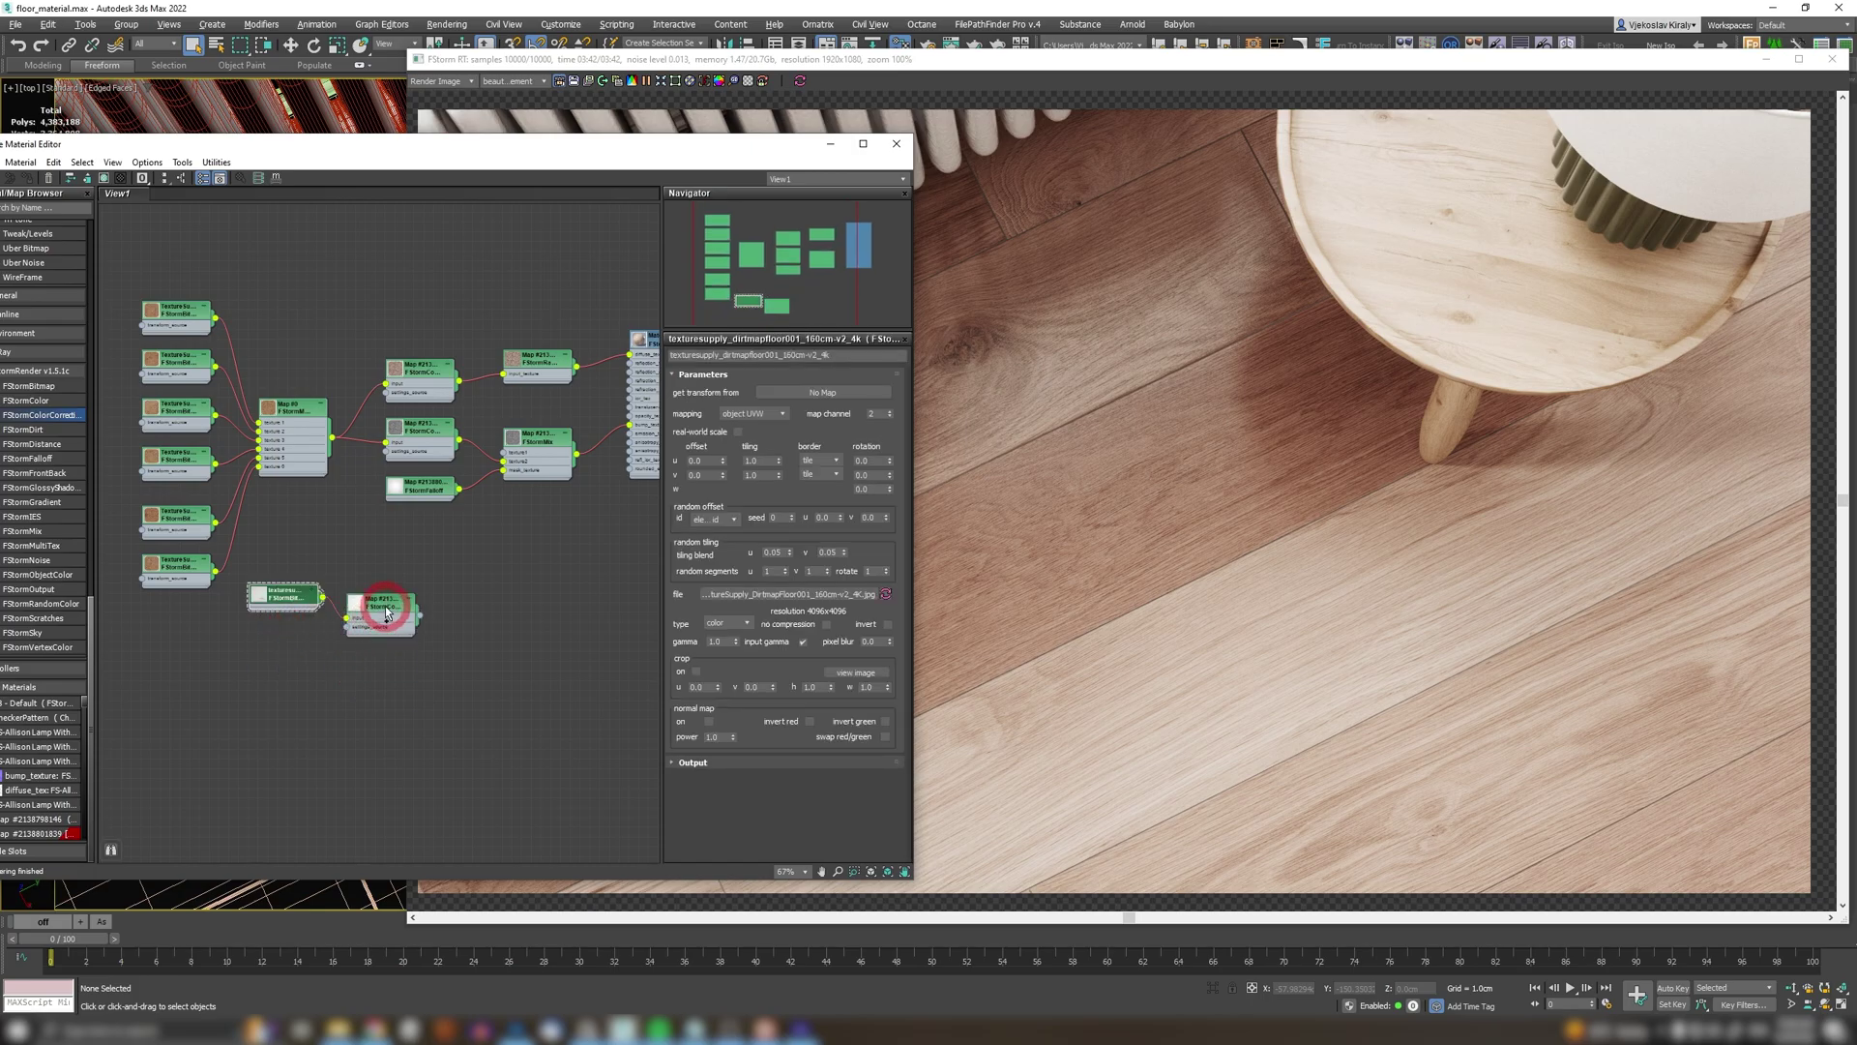
{"action": "left_click_drag", "start_coordinate": [386, 611], "coordinate": [494, 261]}
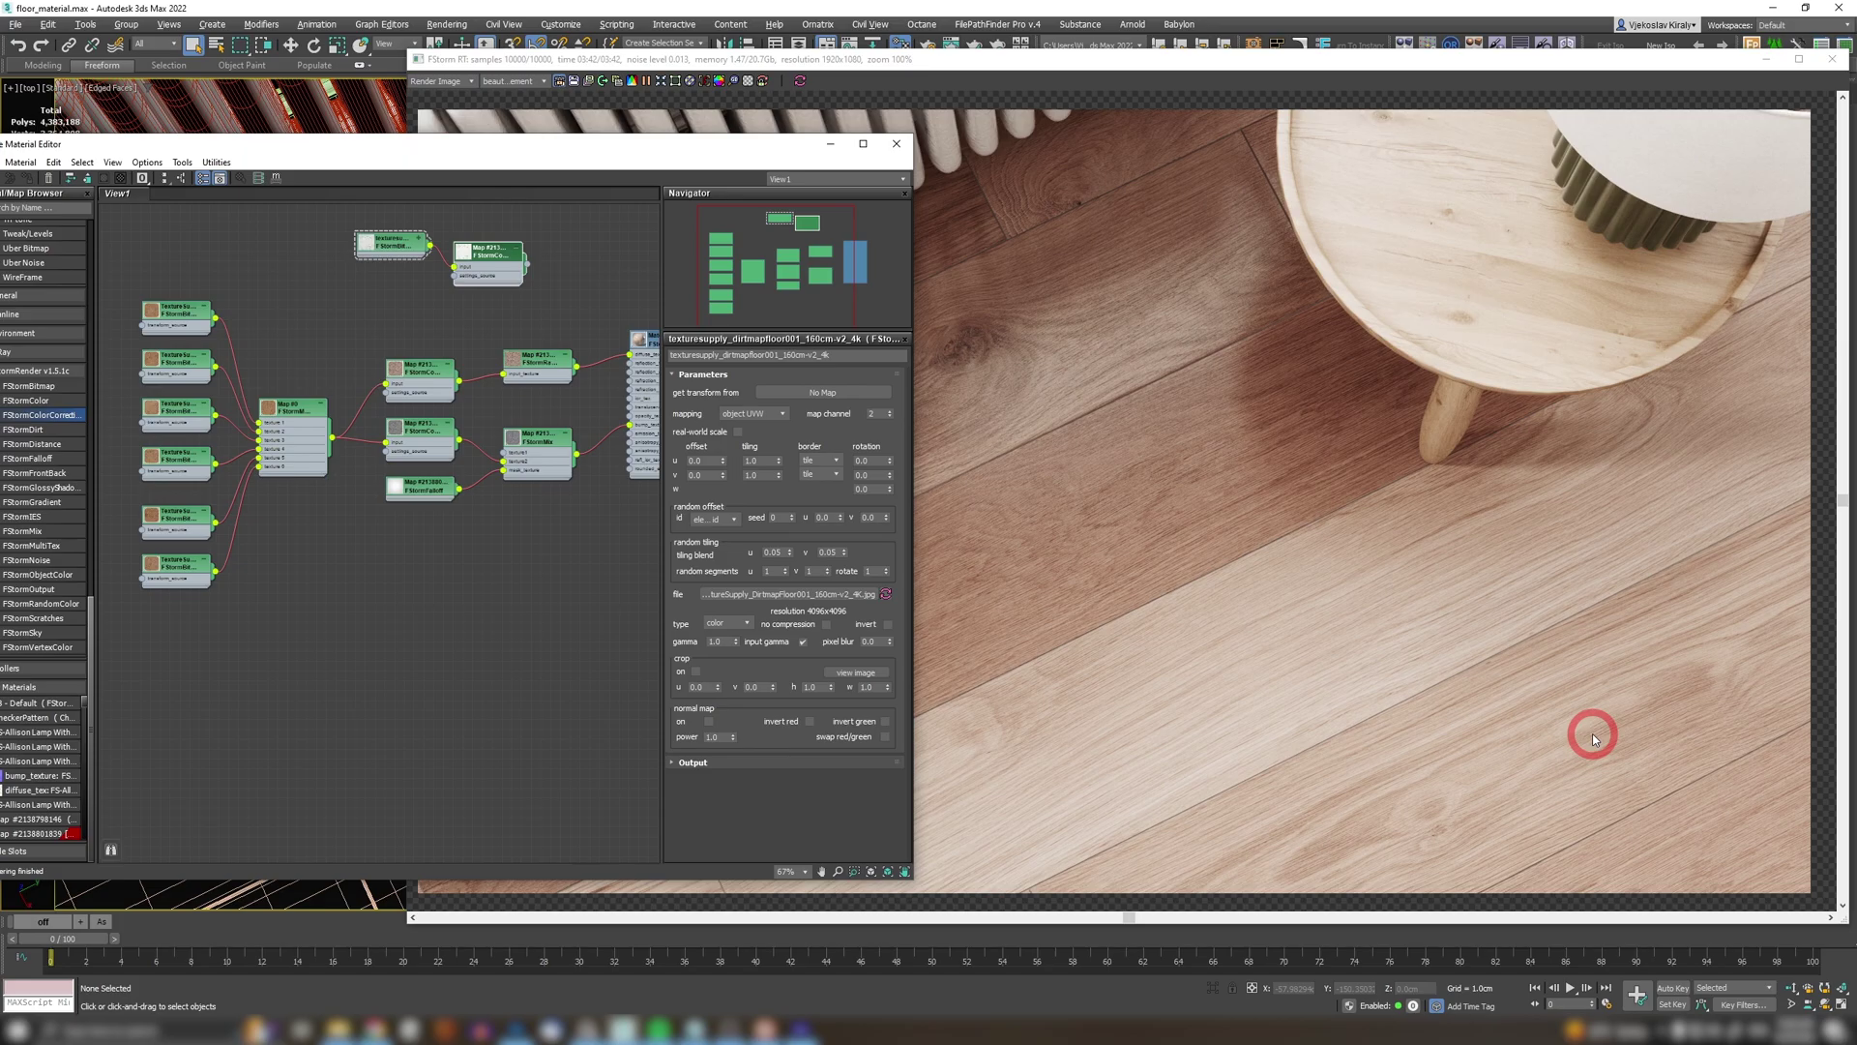
Step: Bring the colour-correction and mix nodes into view and inspect the dirt bitmap's settings
{"action": "scroll", "coordinate": [447, 317], "scroll_direction": "up", "scroll_amount": 4}
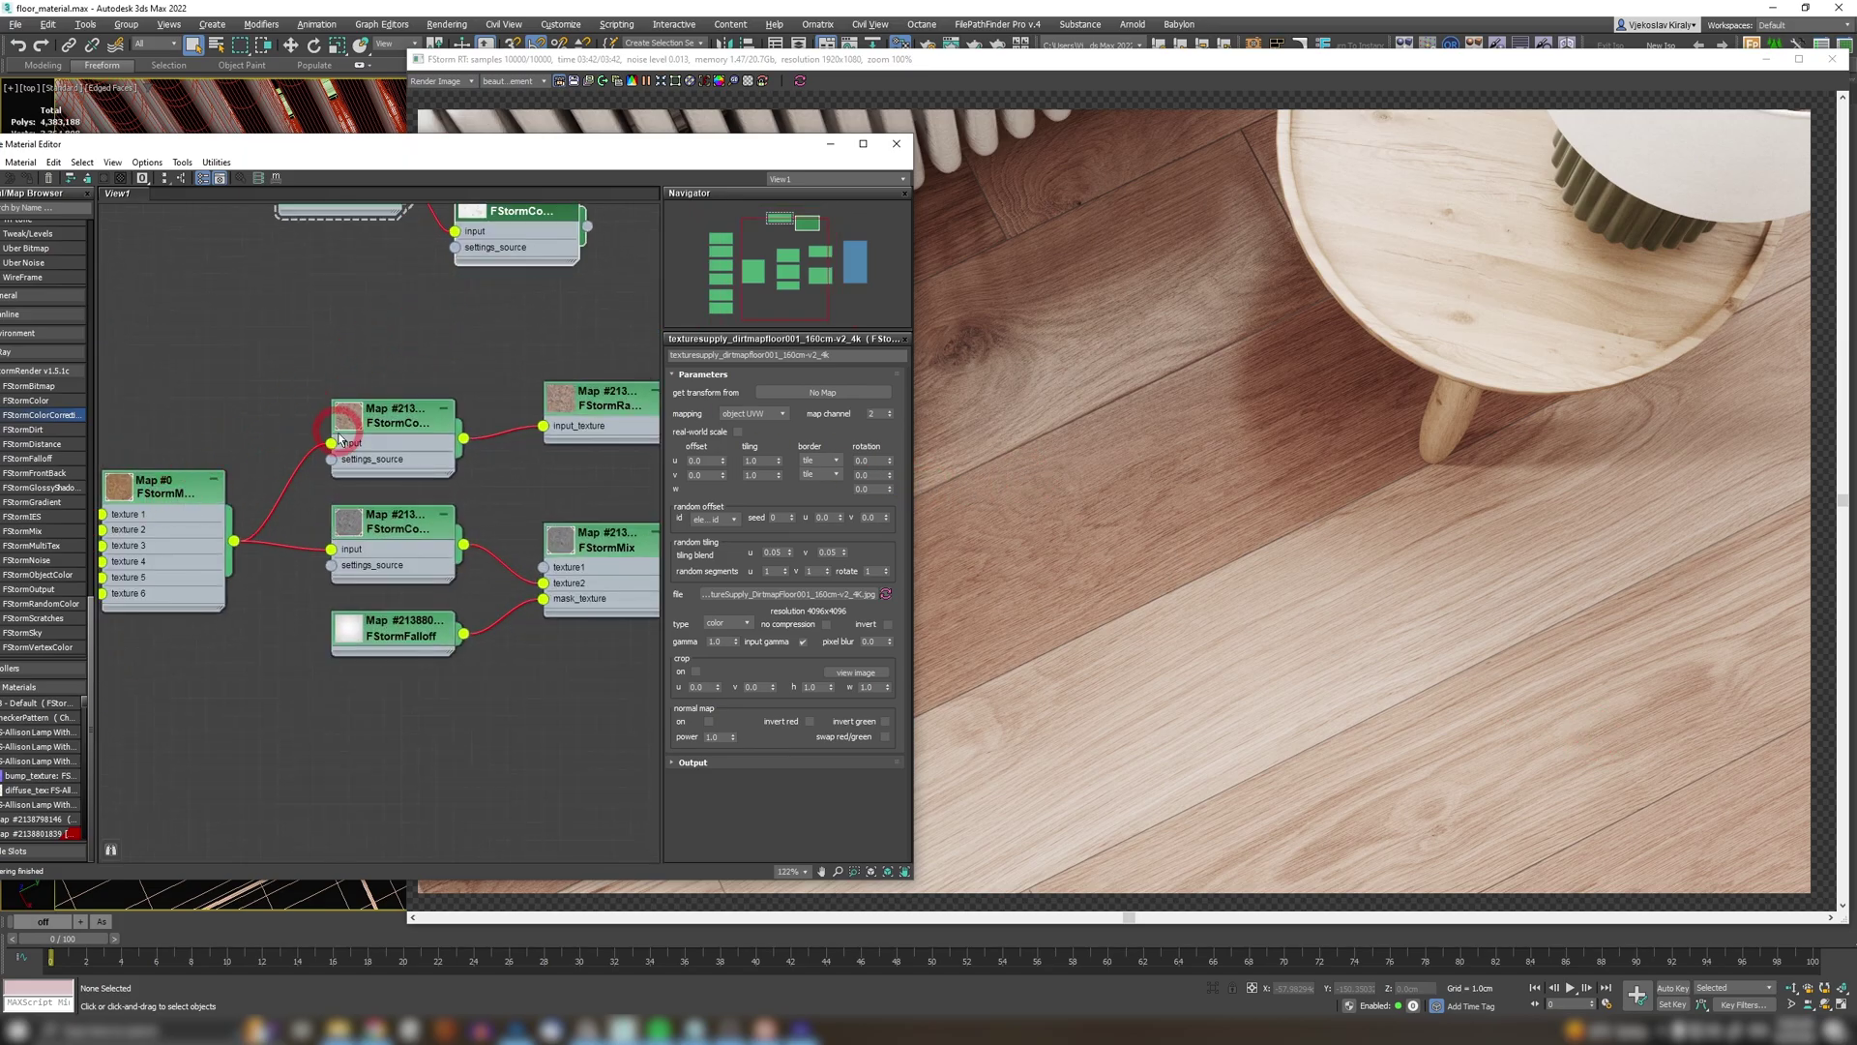
{"action": "middle_click_drag", "start_coordinate": [629, 375], "coordinate": [487, 389]}
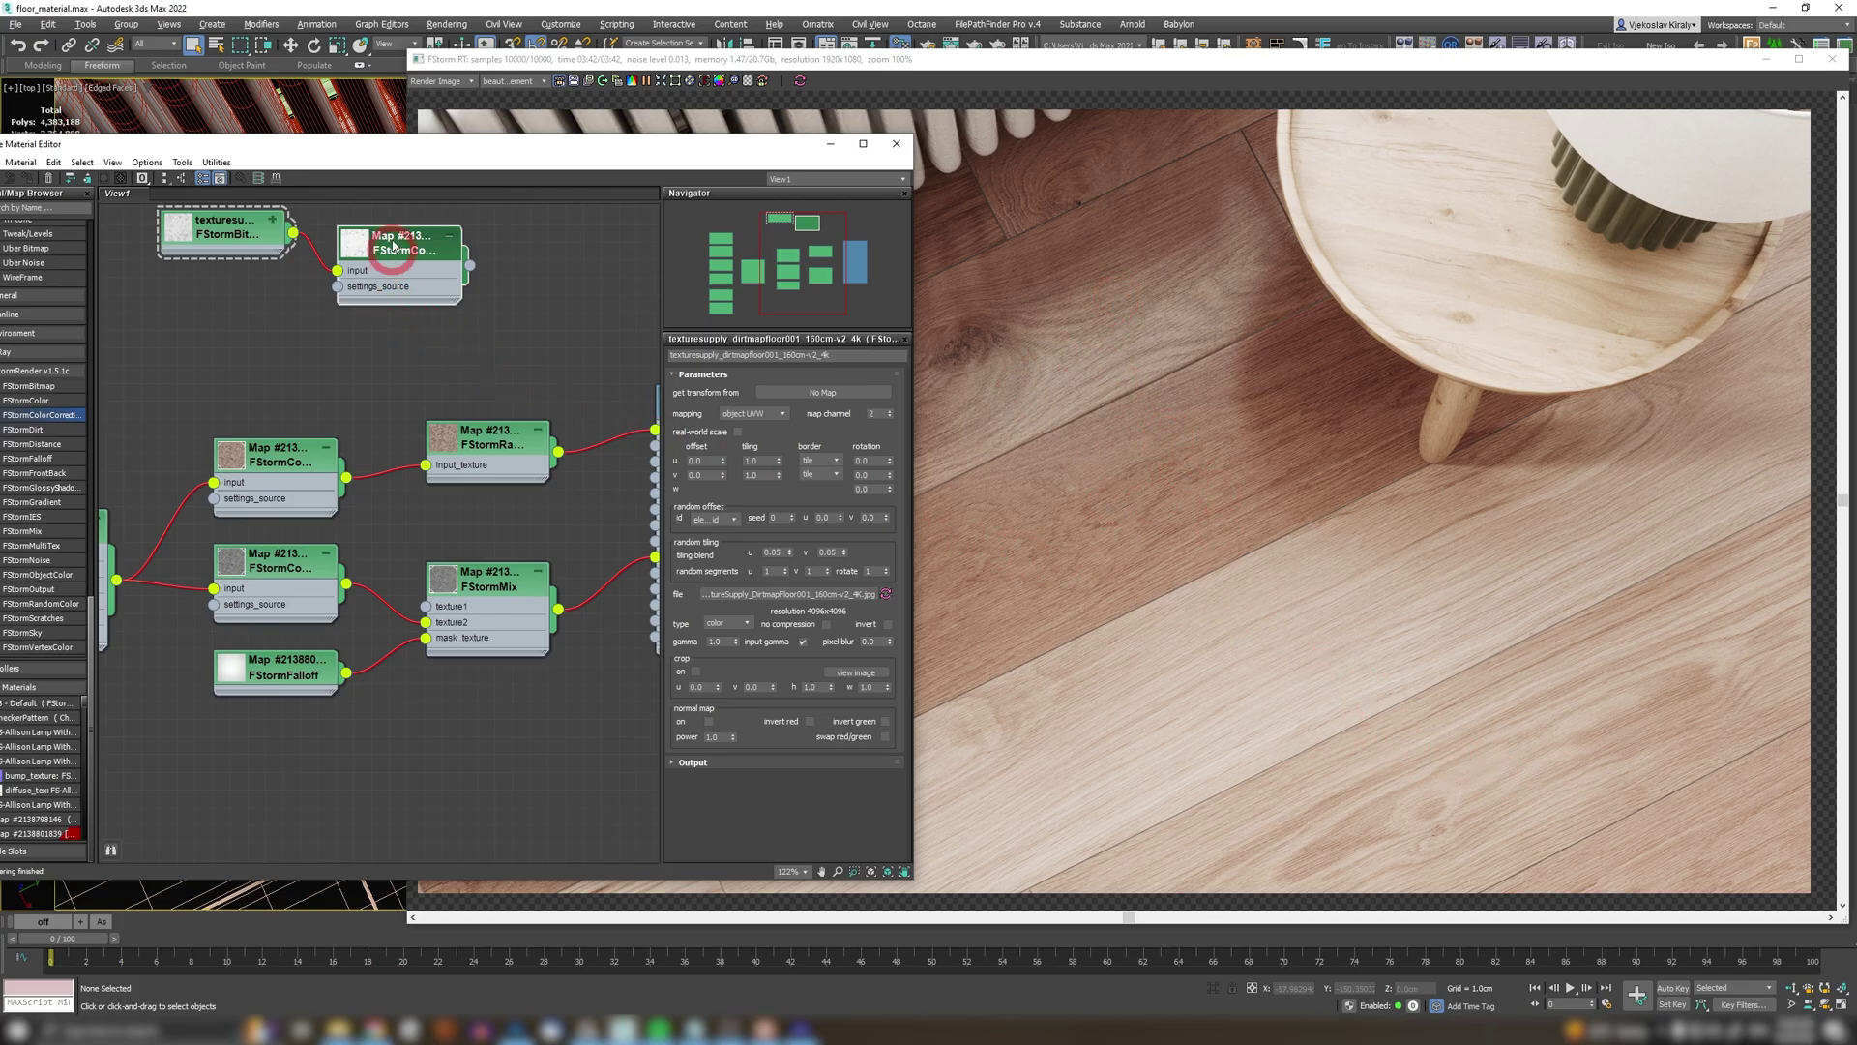
{"action": "left_click", "coordinate": [218, 245]}
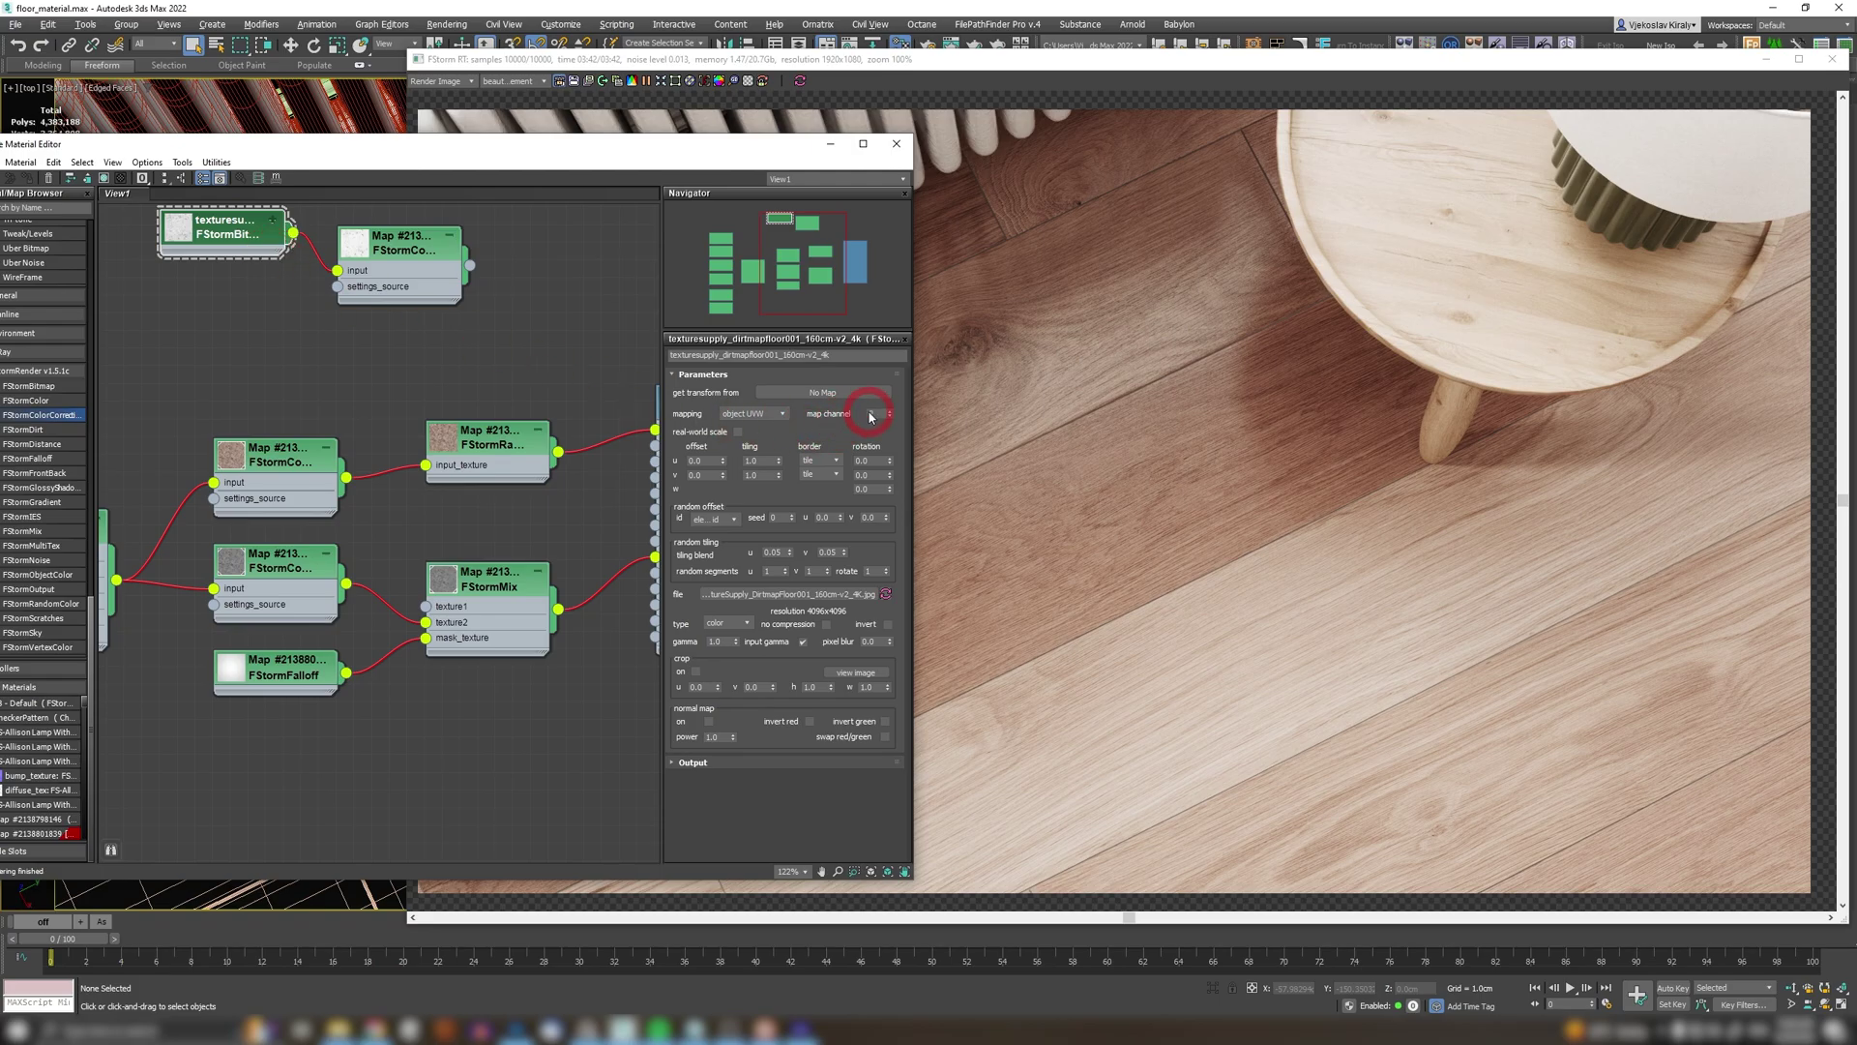
Step: Select the floor object and check its UVW Map channel, length and width
{"action": "left_click", "coordinate": [830, 144]}
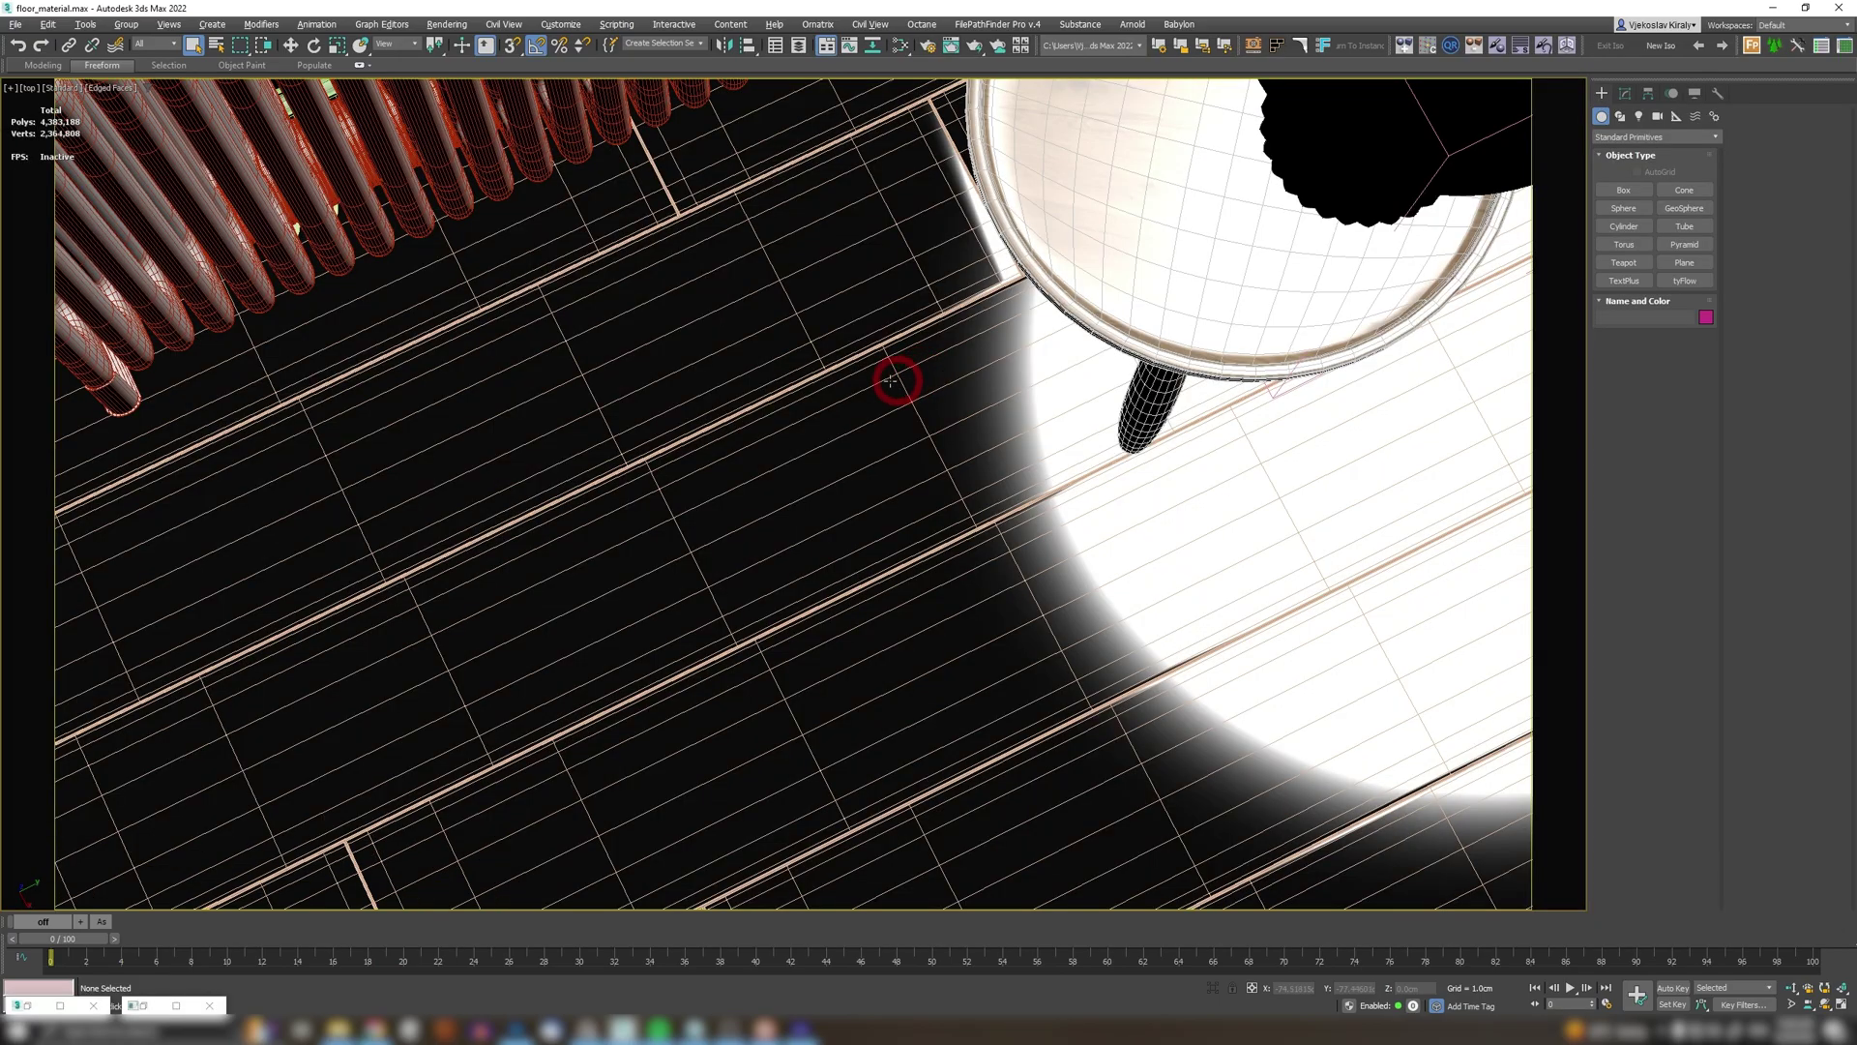
{"action": "key", "text": "z"}
{"action": "middle_click_drag", "start_coordinate": [804, 394], "coordinate": [962, 435], "text": "alt"}
{"action": "scroll", "coordinate": [959, 457], "scroll_direction": "up", "scroll_amount": 5}
{"action": "left_click", "coordinate": [799, 300]}
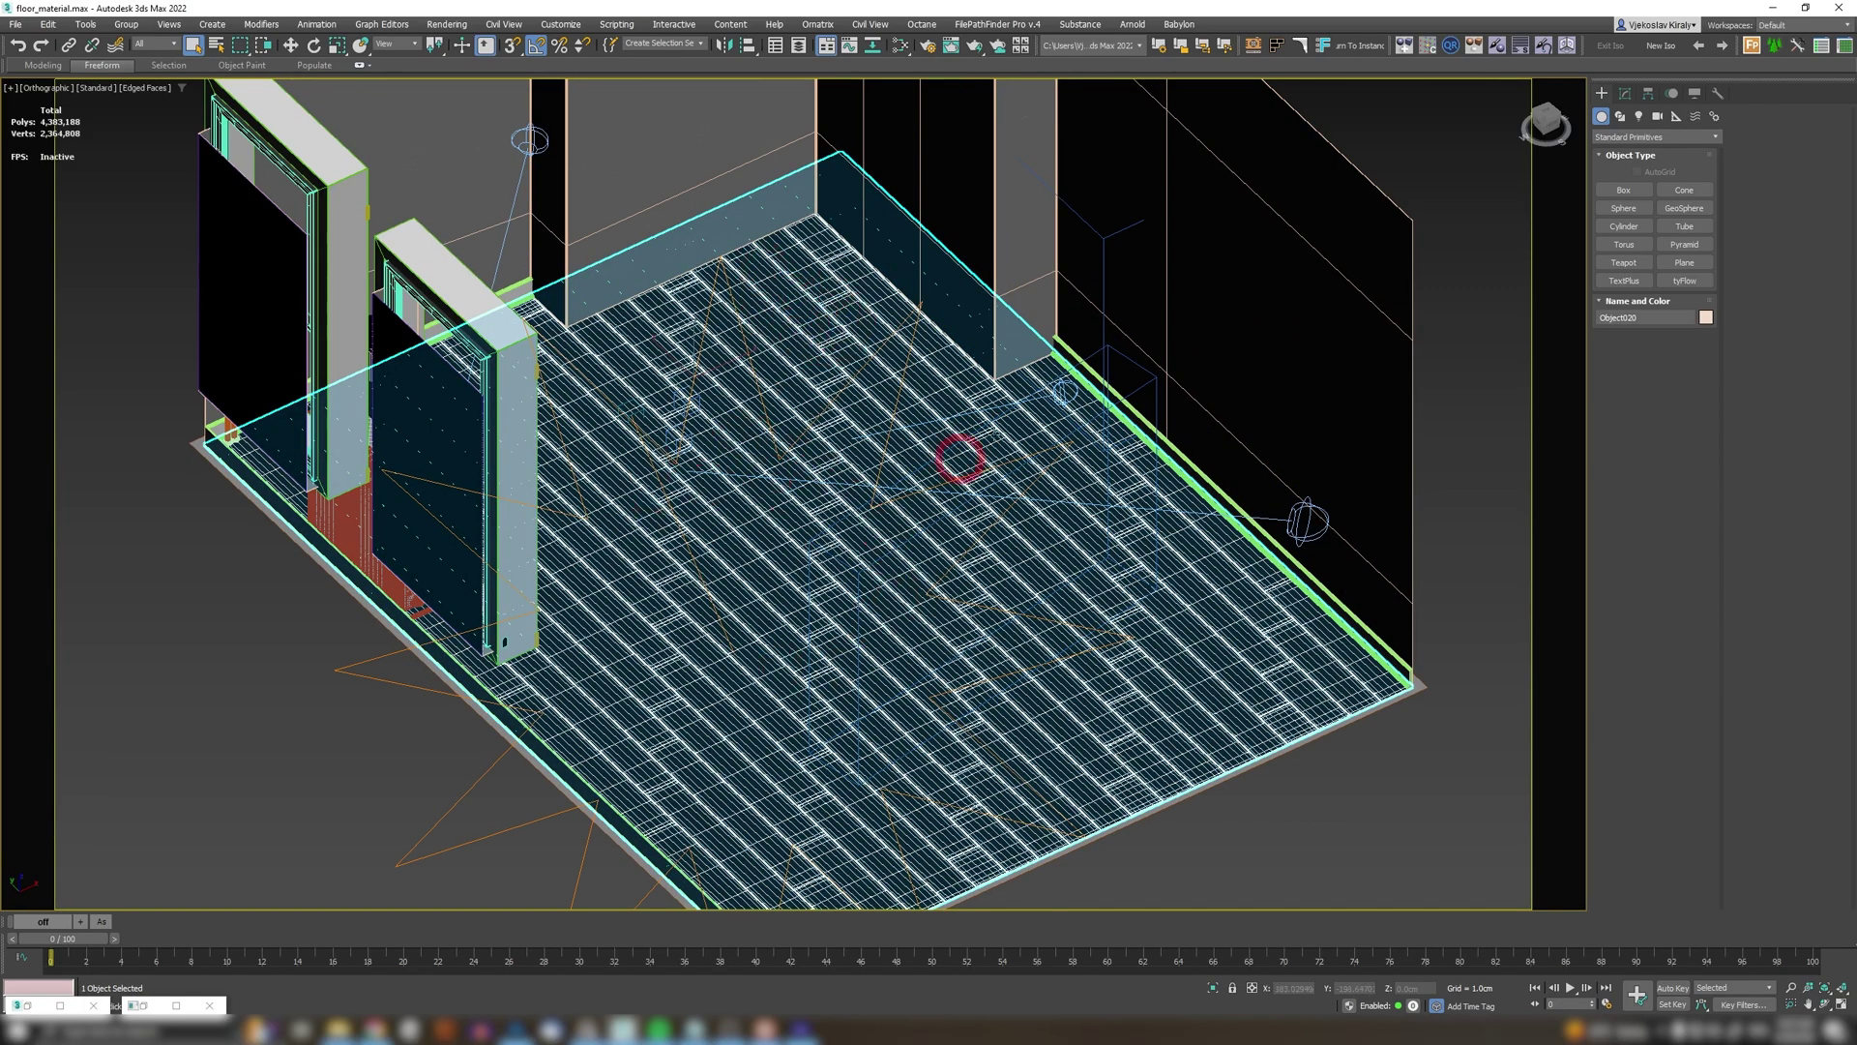
{"action": "left_click", "coordinate": [1627, 94]}
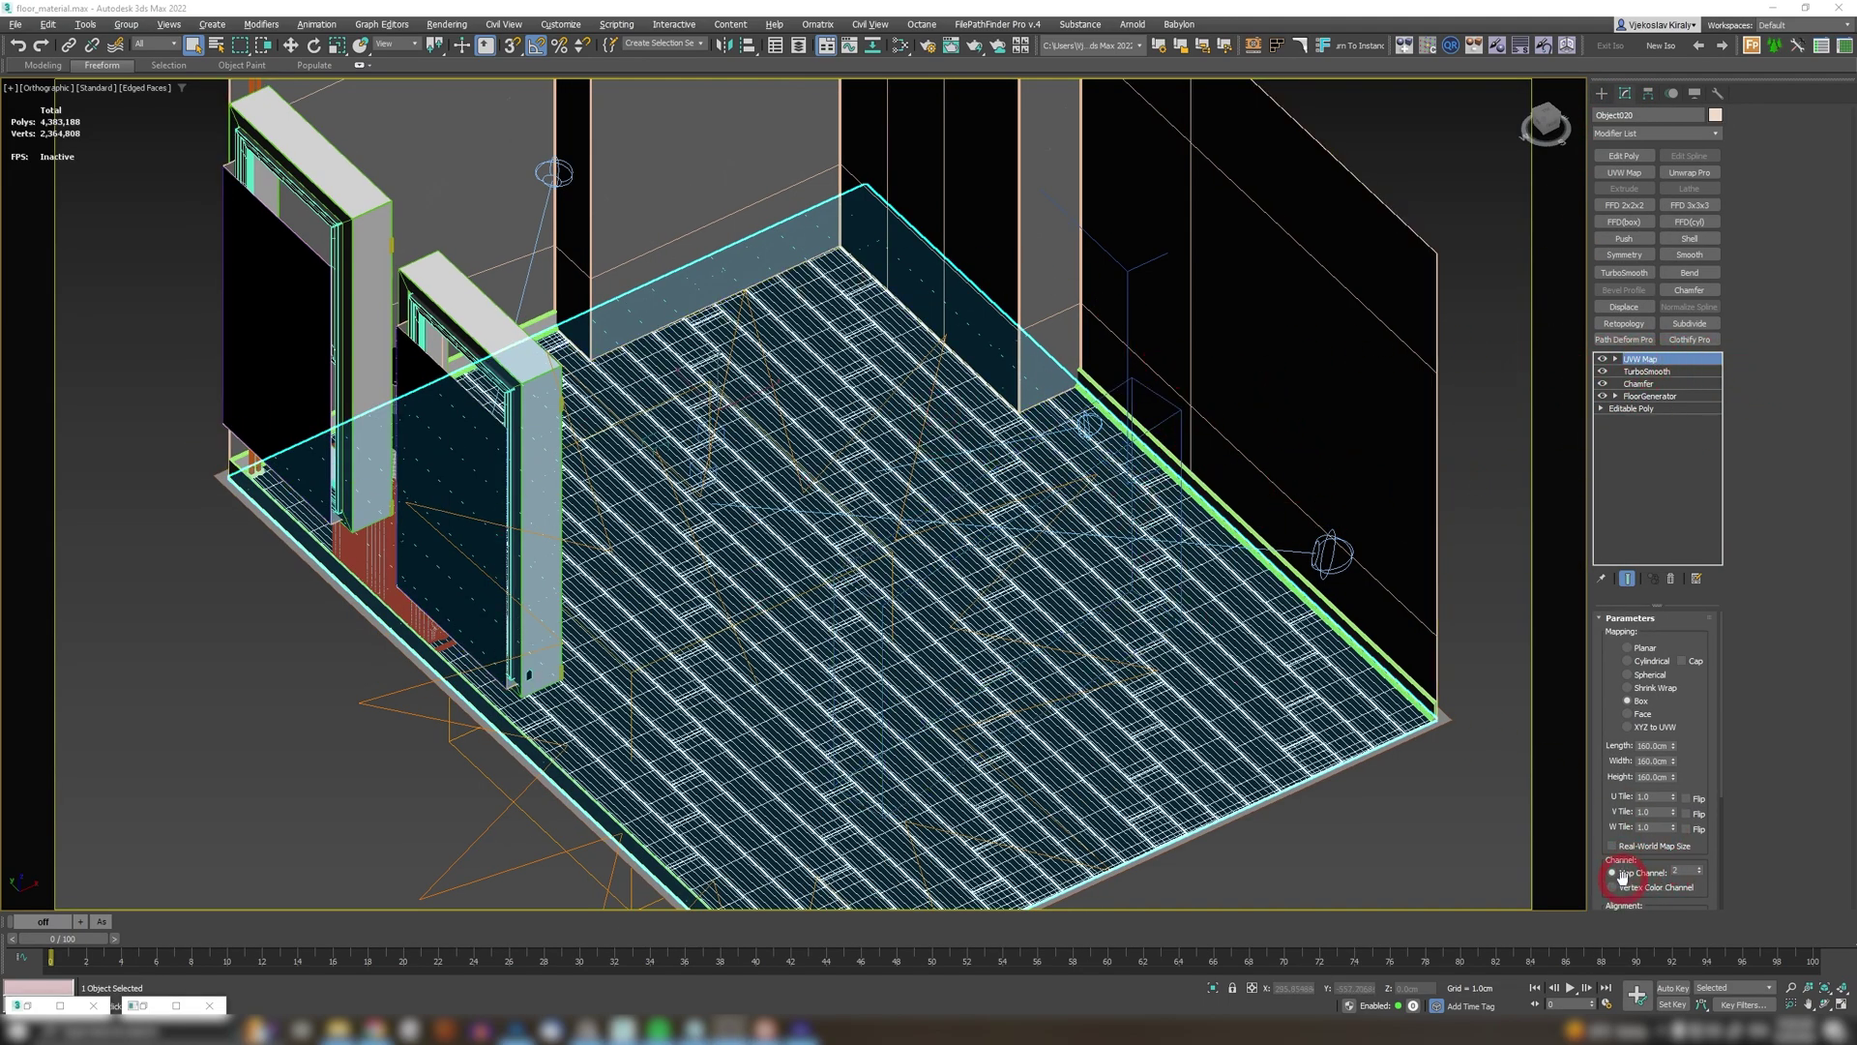
{"action": "left_click", "coordinate": [1645, 876]}
{"action": "left_click", "coordinate": [1639, 746]}
{"action": "left_click", "coordinate": [1656, 760]}
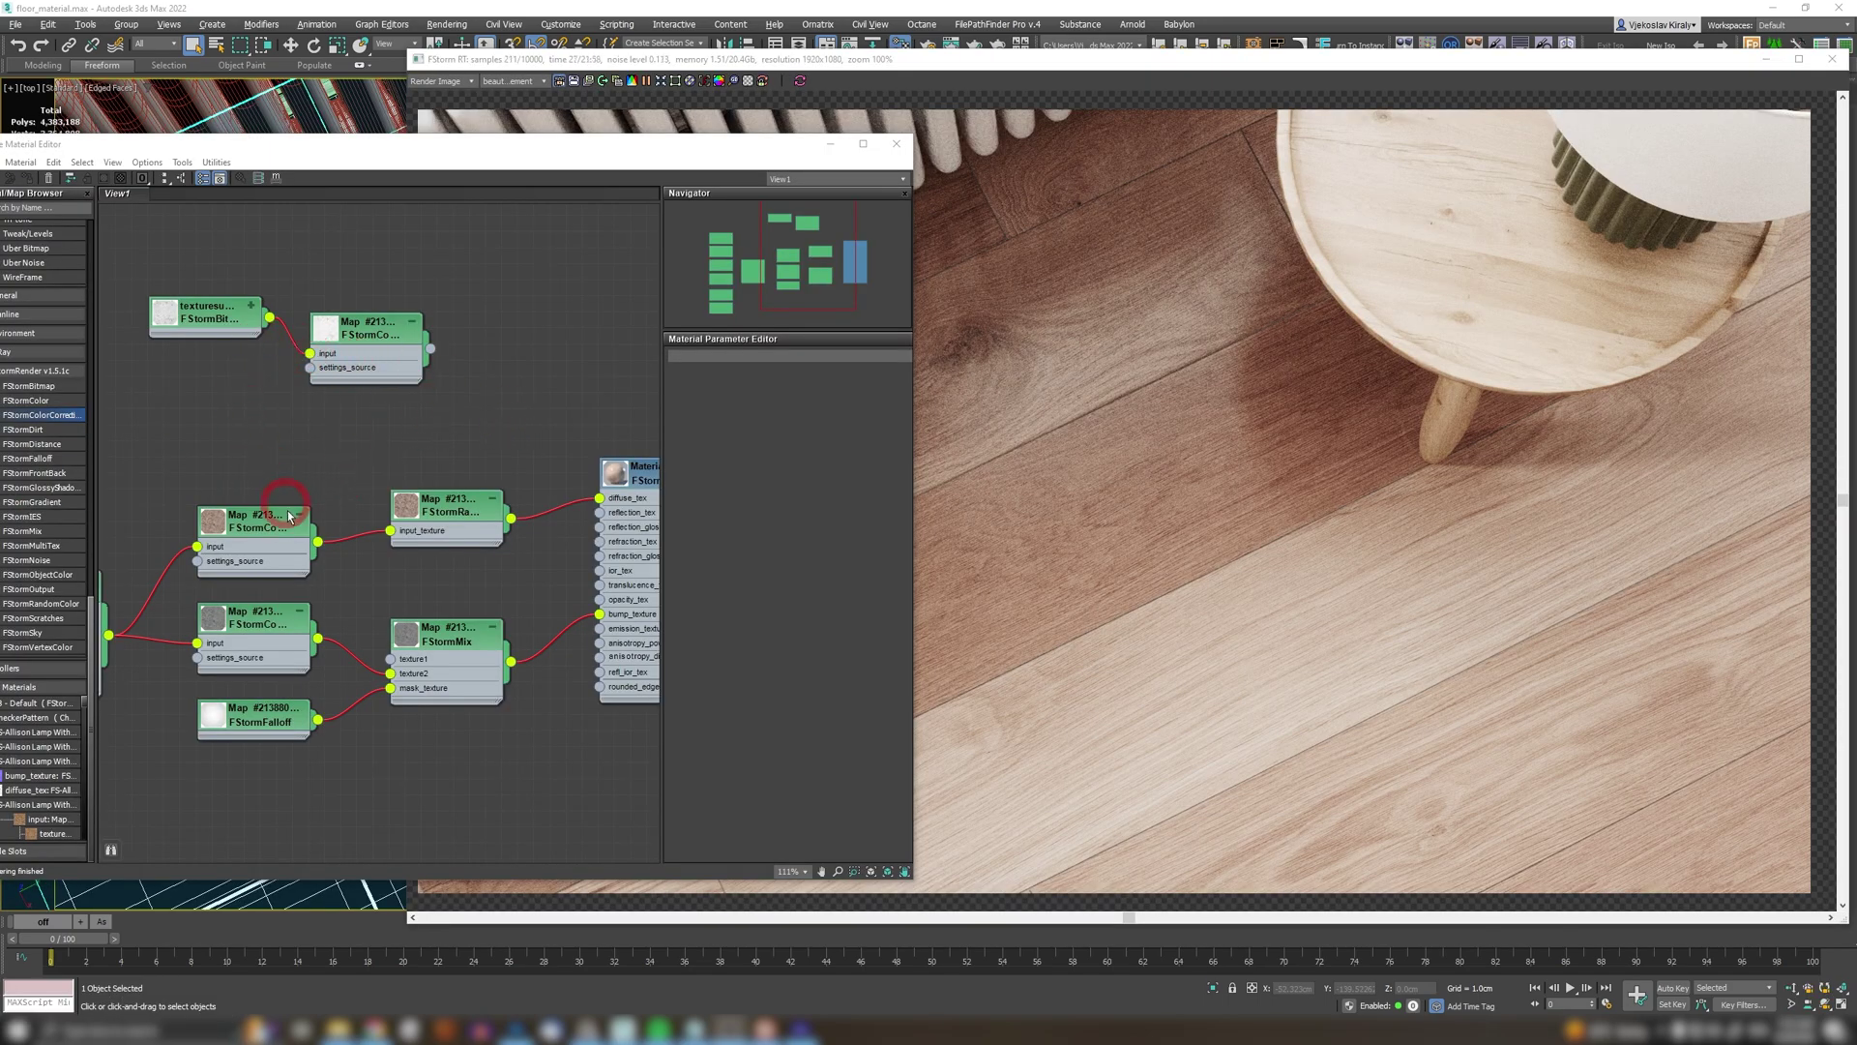
Step: Add an FStormMix using the dirt colour correction as mask and random wood colour as texture
{"action": "left_click", "coordinate": [217, 529]}
{"action": "left_click", "coordinate": [385, 338]}
{"action": "left_click", "coordinate": [35, 520]}
{"action": "left_click", "coordinate": [506, 365]}
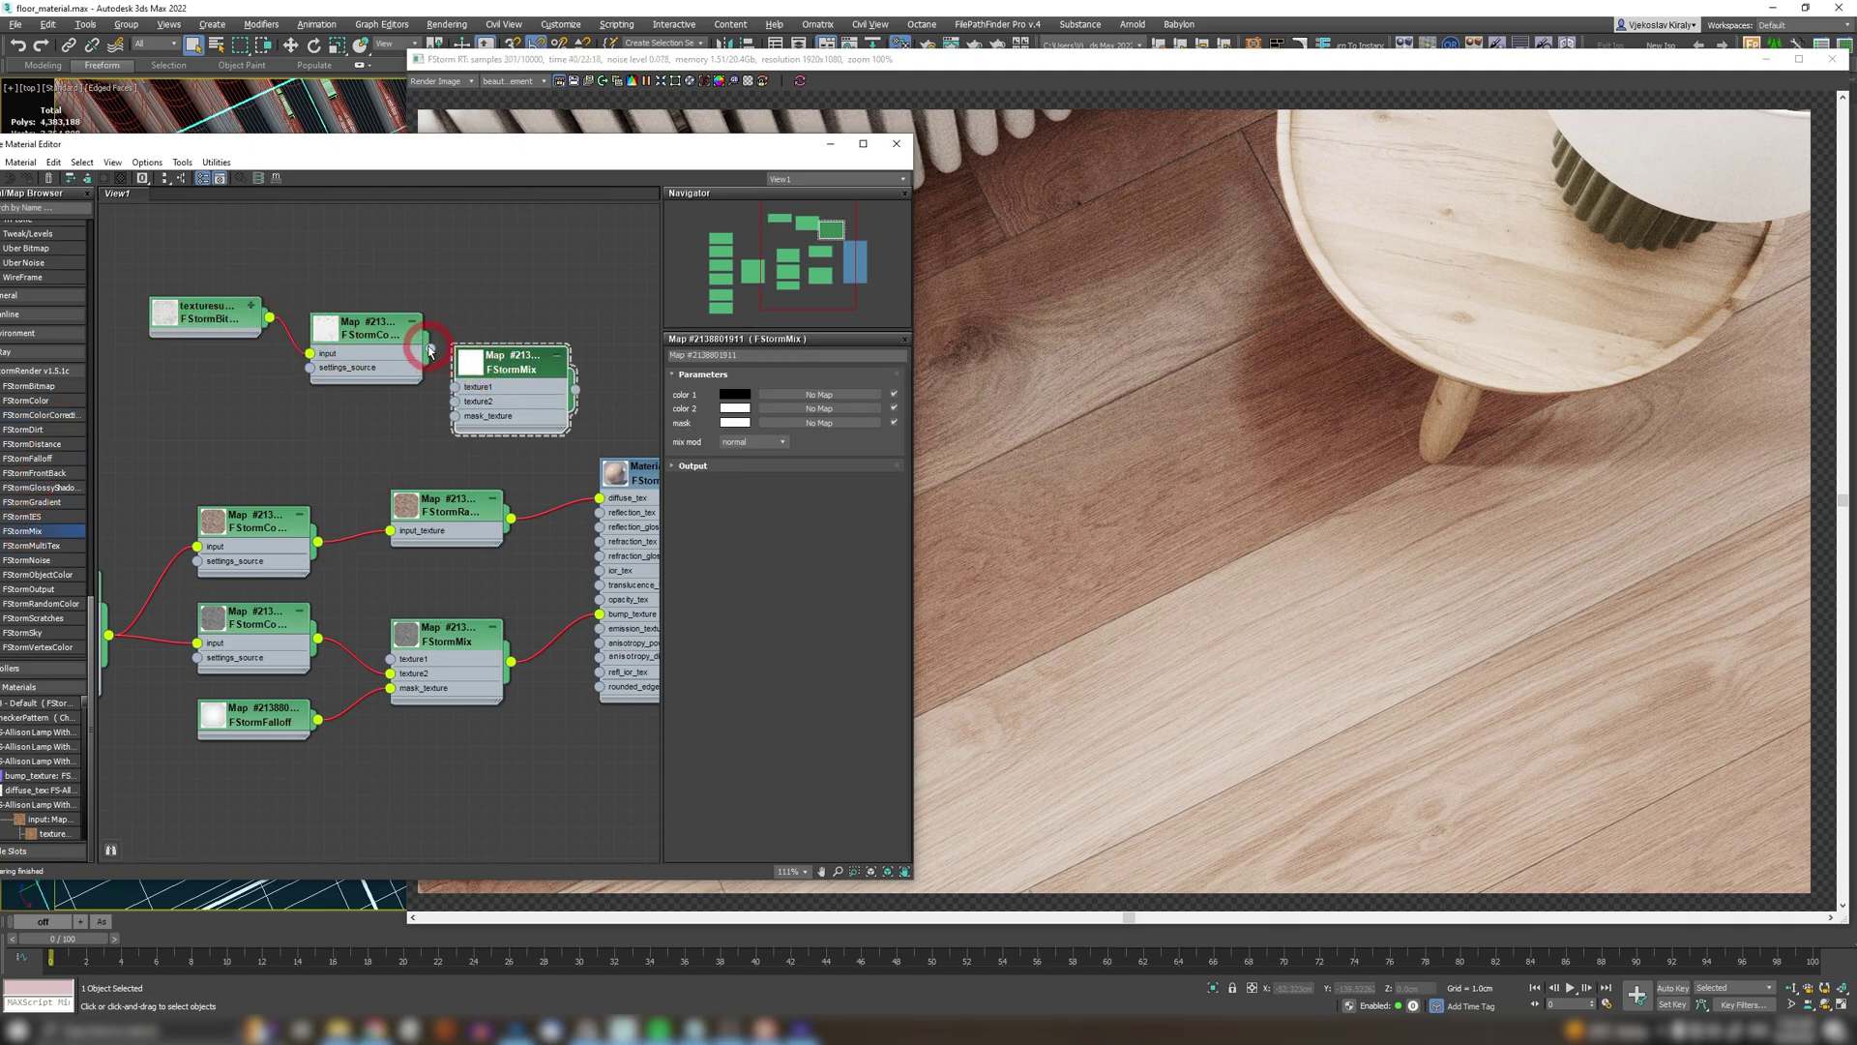
{"action": "mouse_move", "coordinate": [430, 351]}
{"action": "left_mouse_down"}
{"action": "mouse_move", "coordinate": [455, 416]}
{"action": "mouse_move", "coordinate": [515, 354]}
{"action": "left_mouse_up"}
{"action": "left_click_drag", "start_coordinate": [515, 518], "coordinate": [503, 354]}
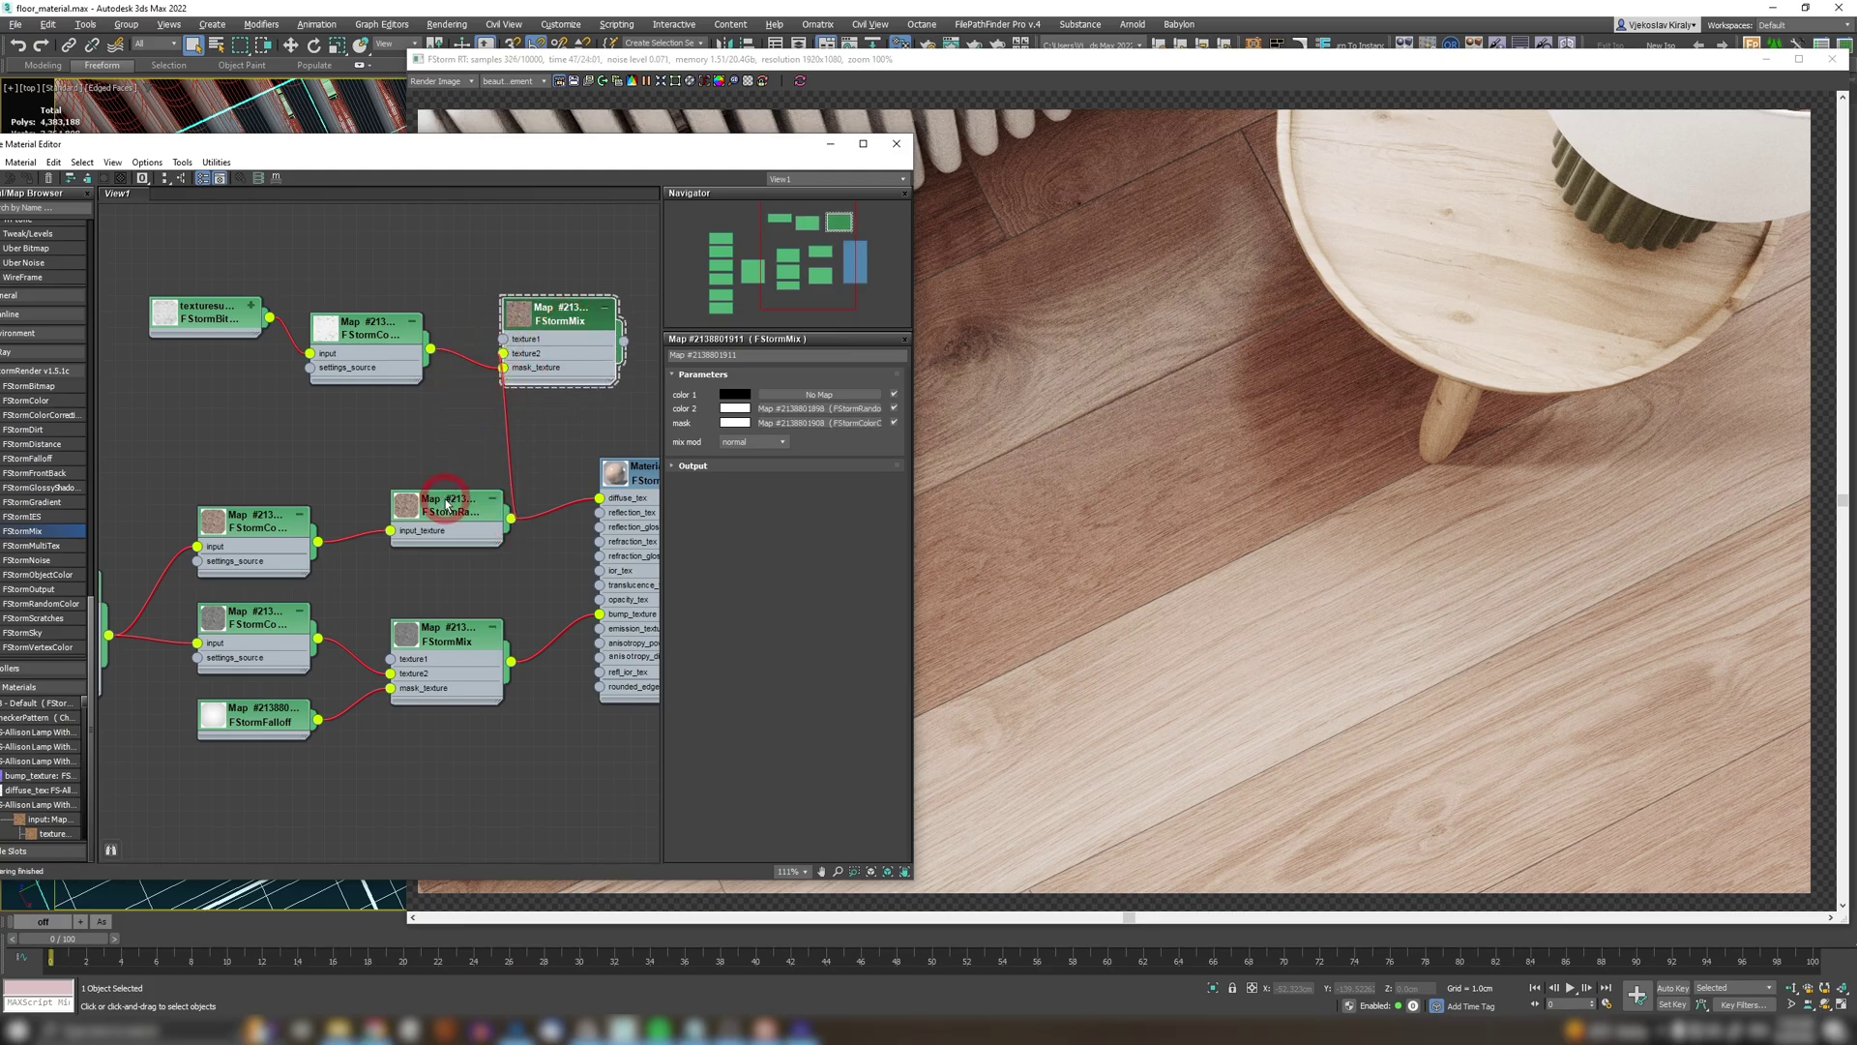
Step: Add a 0.7-offset colour correction of the random colour, and wire the mix into diffuse
{"action": "left_click", "coordinate": [416, 414]}
{"action": "left_click_drag", "start_coordinate": [476, 487], "coordinate": [357, 436]}
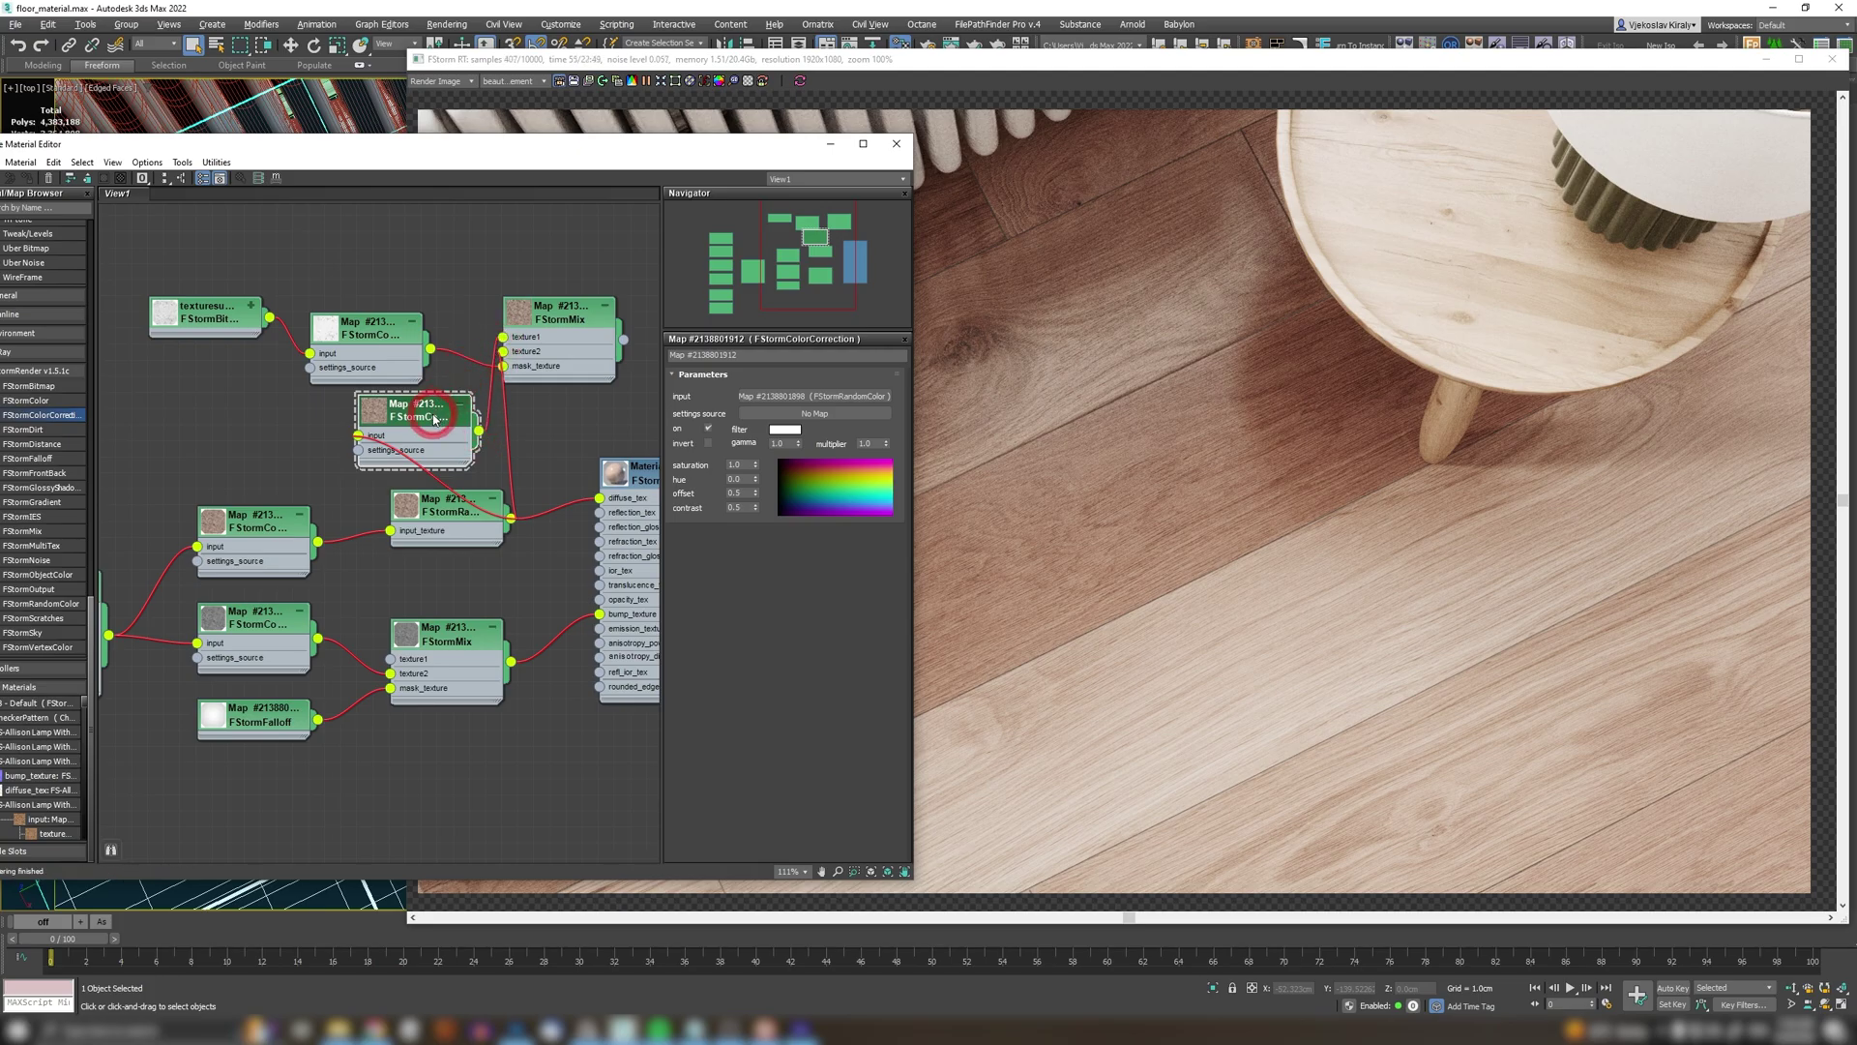
{"action": "left_click", "coordinate": [361, 418]}
{"action": "left_click", "coordinate": [377, 422]}
{"action": "left_click", "coordinate": [735, 492]}
{"action": "left_click", "coordinate": [613, 491]}
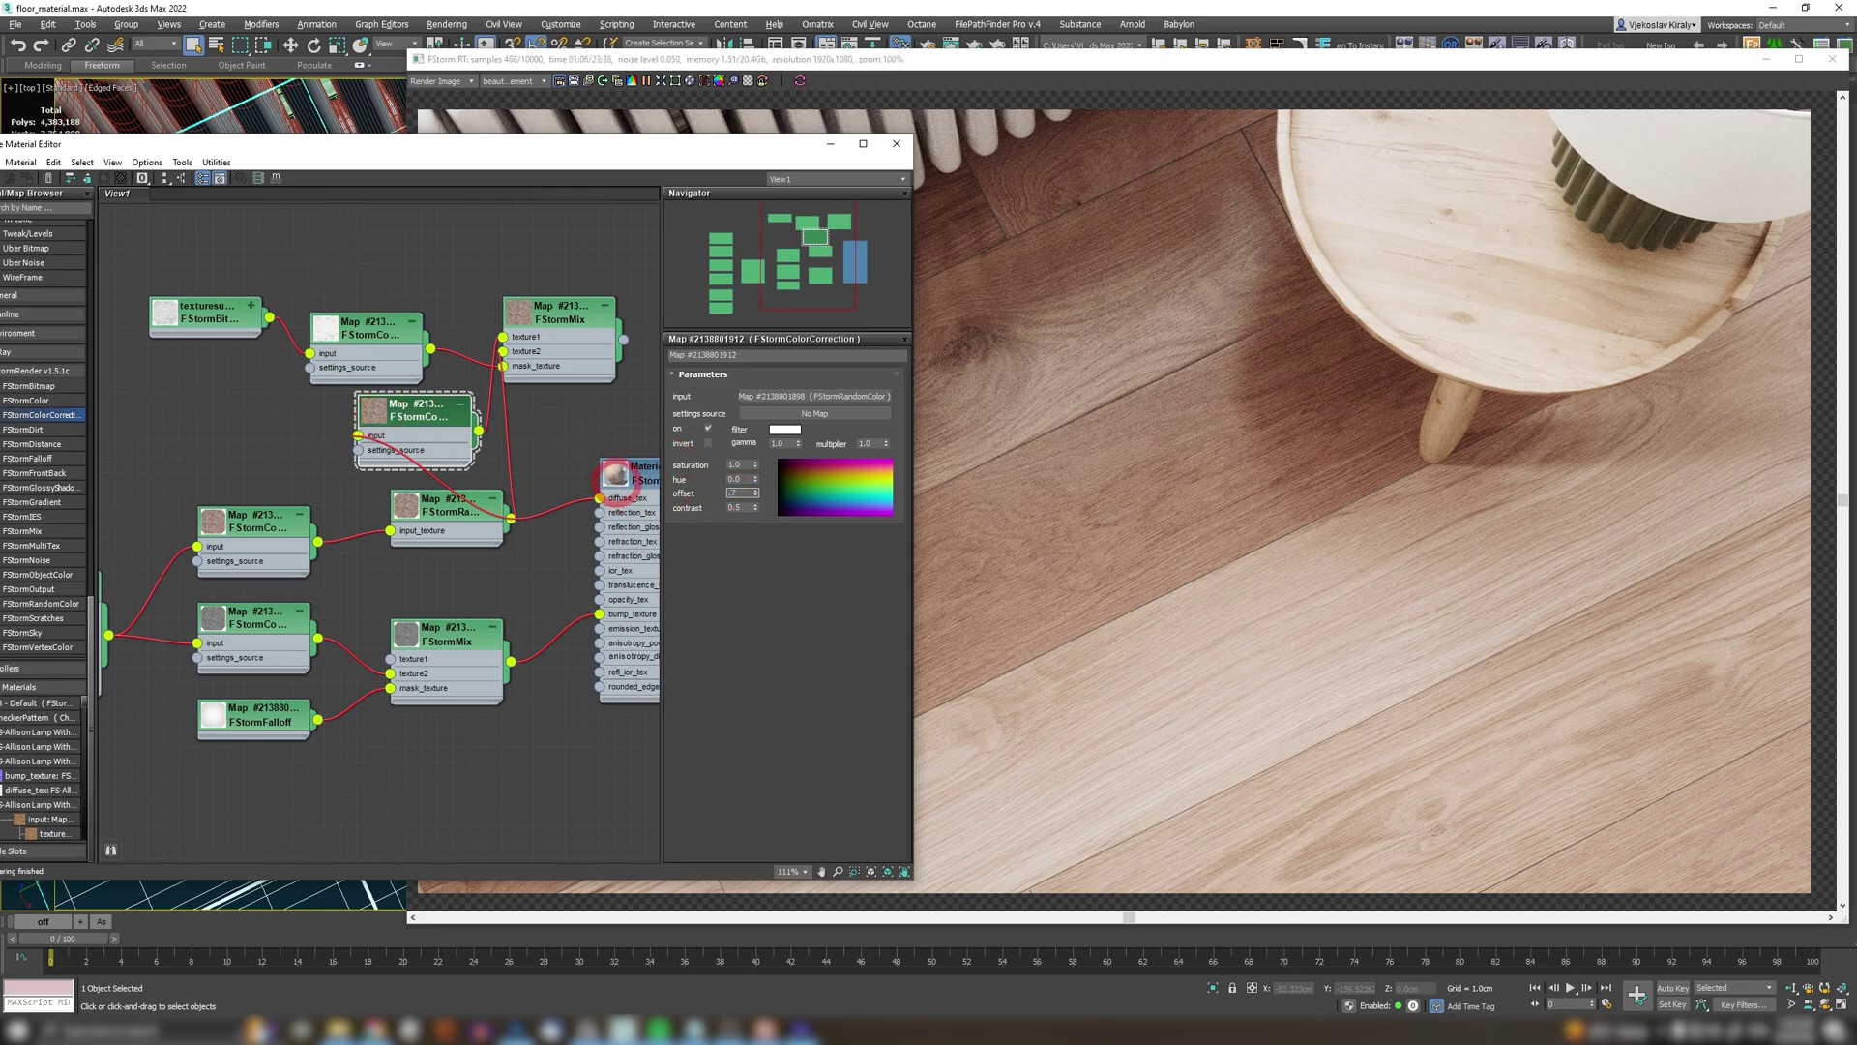
{"action": "left_click_drag", "start_coordinate": [624, 339], "coordinate": [600, 498]}
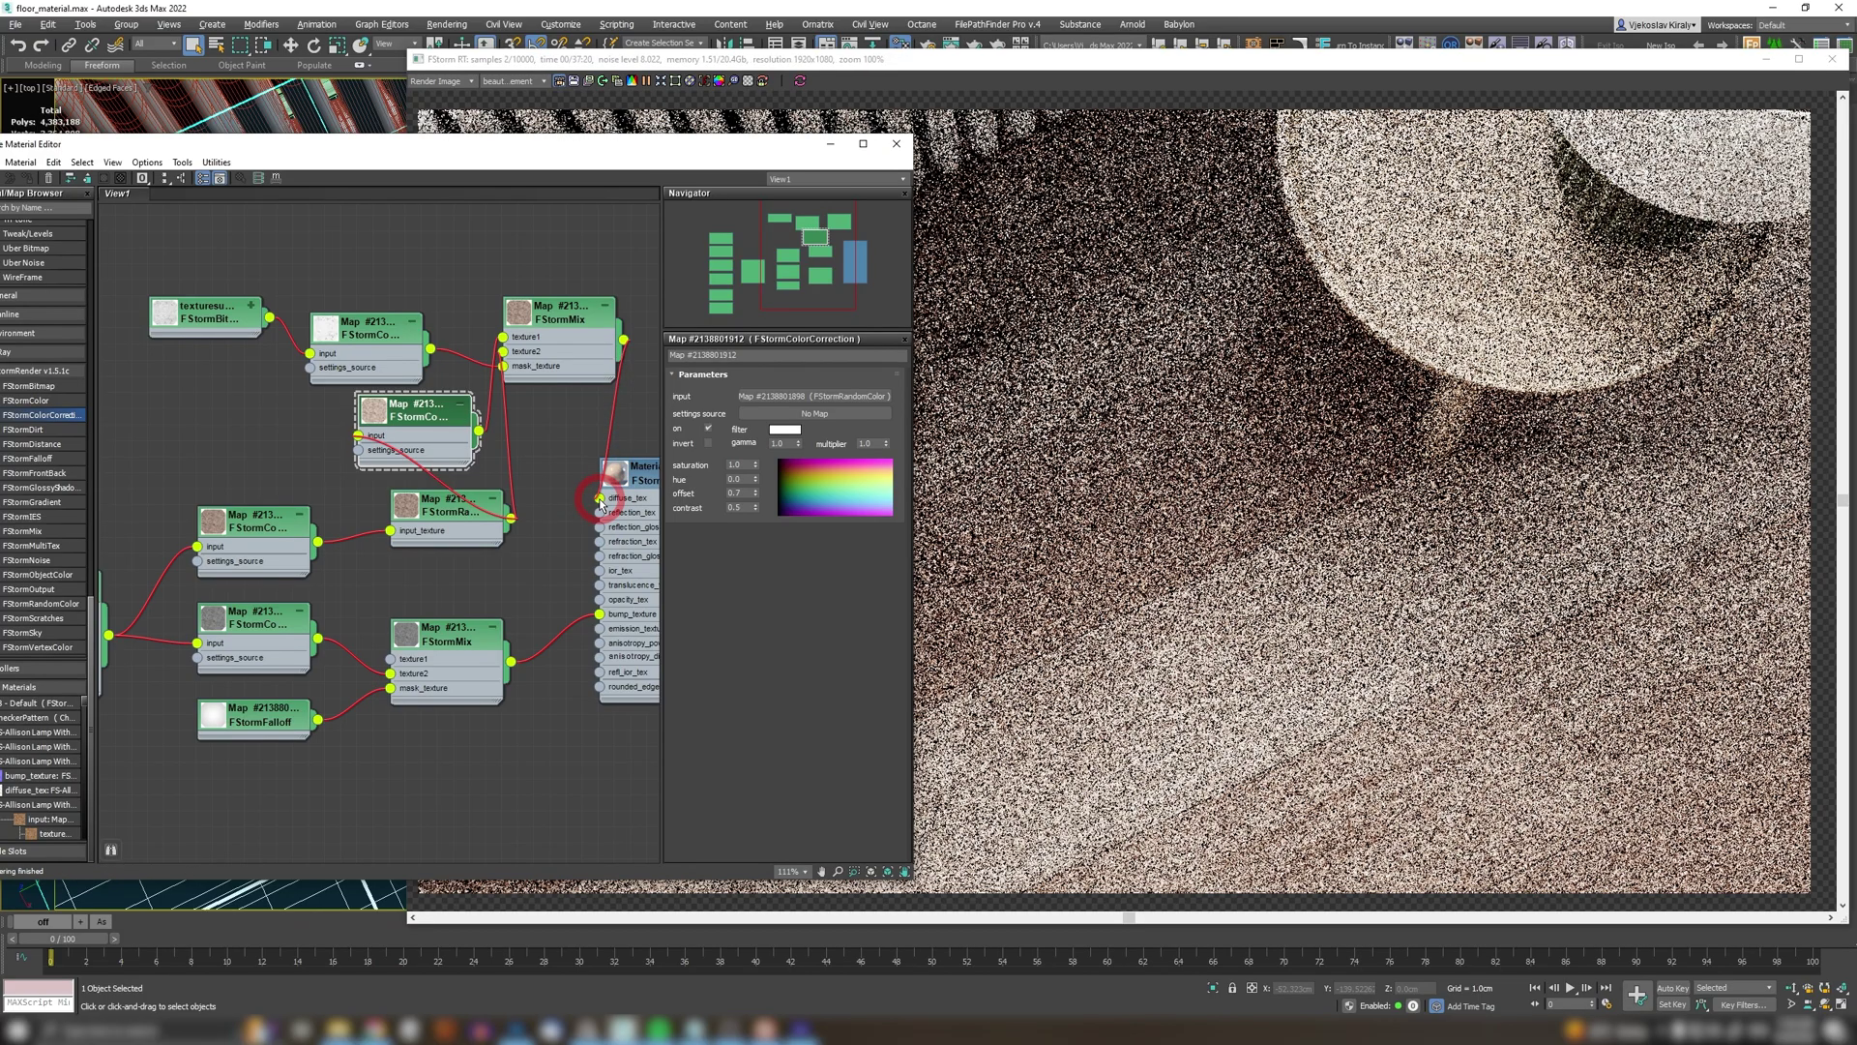
Step: Render the floor close-up from the floor camera in the FStorm frame buffer
{"action": "left_click", "coordinate": [884, 207]}
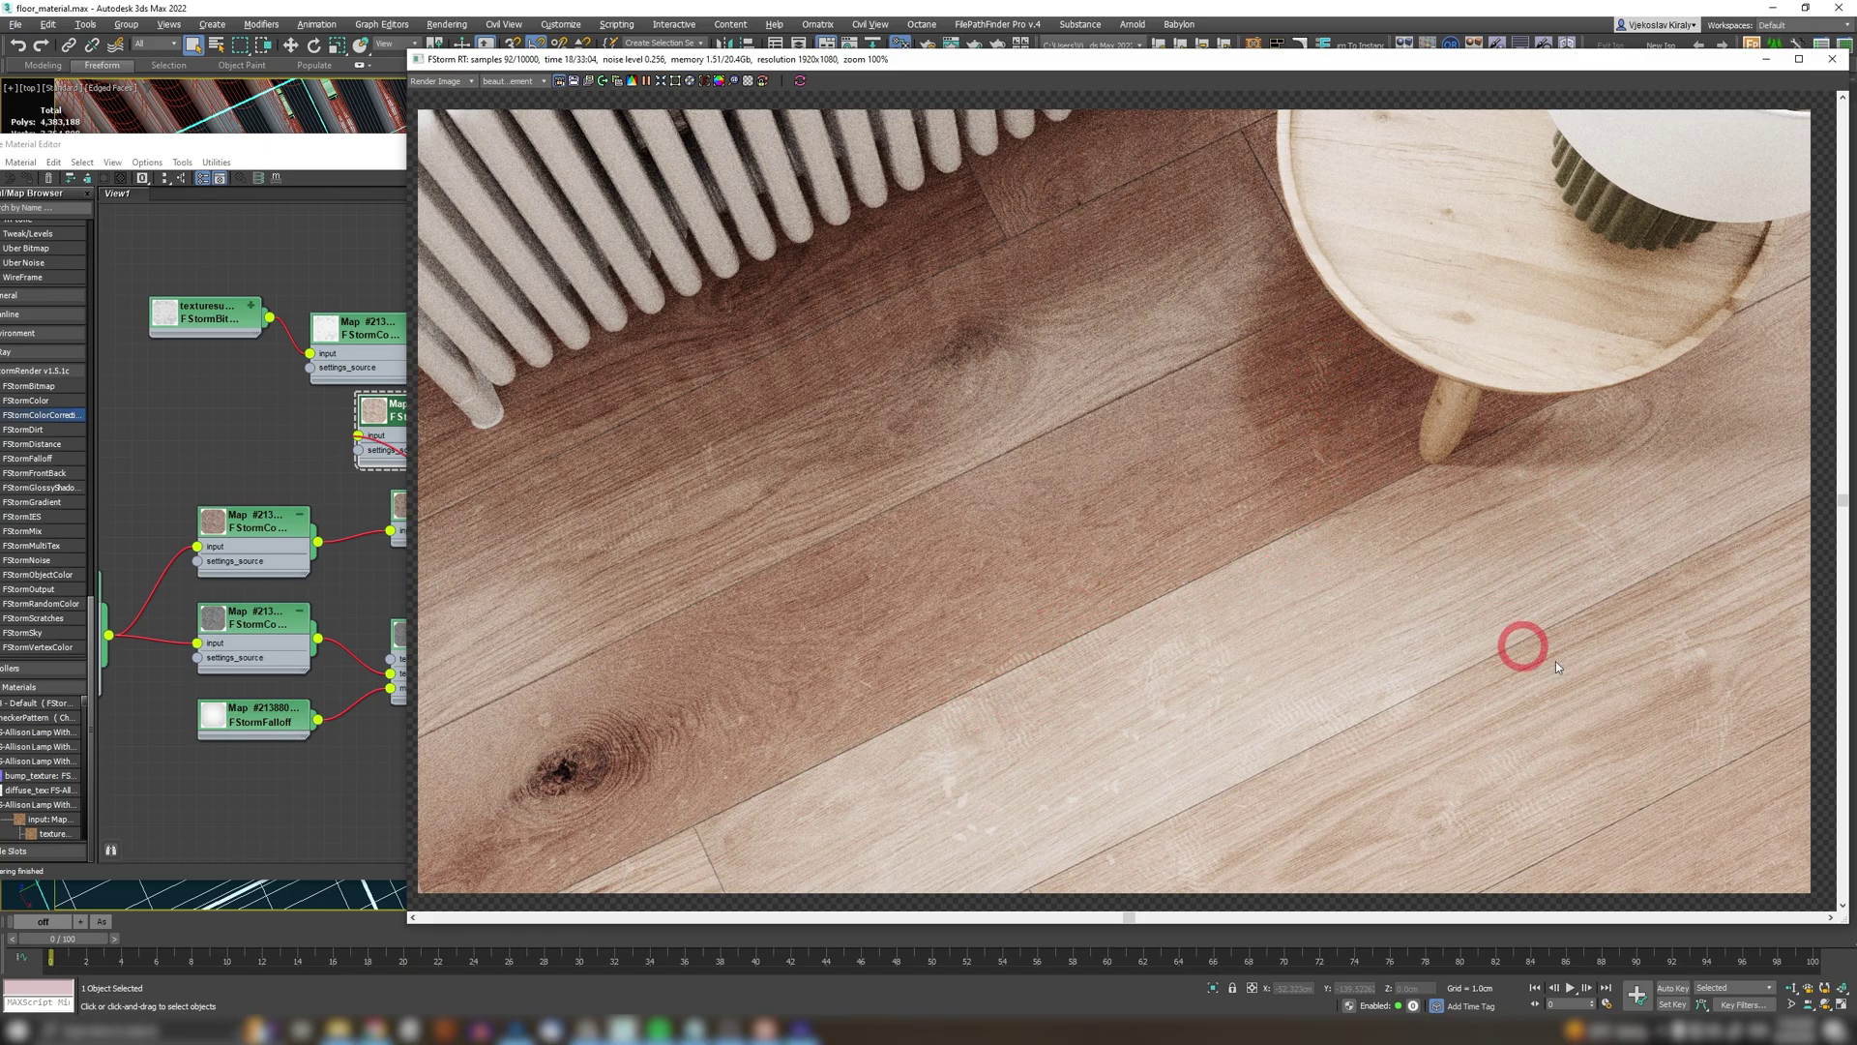
{"action": "left_click", "coordinate": [27, 94]}
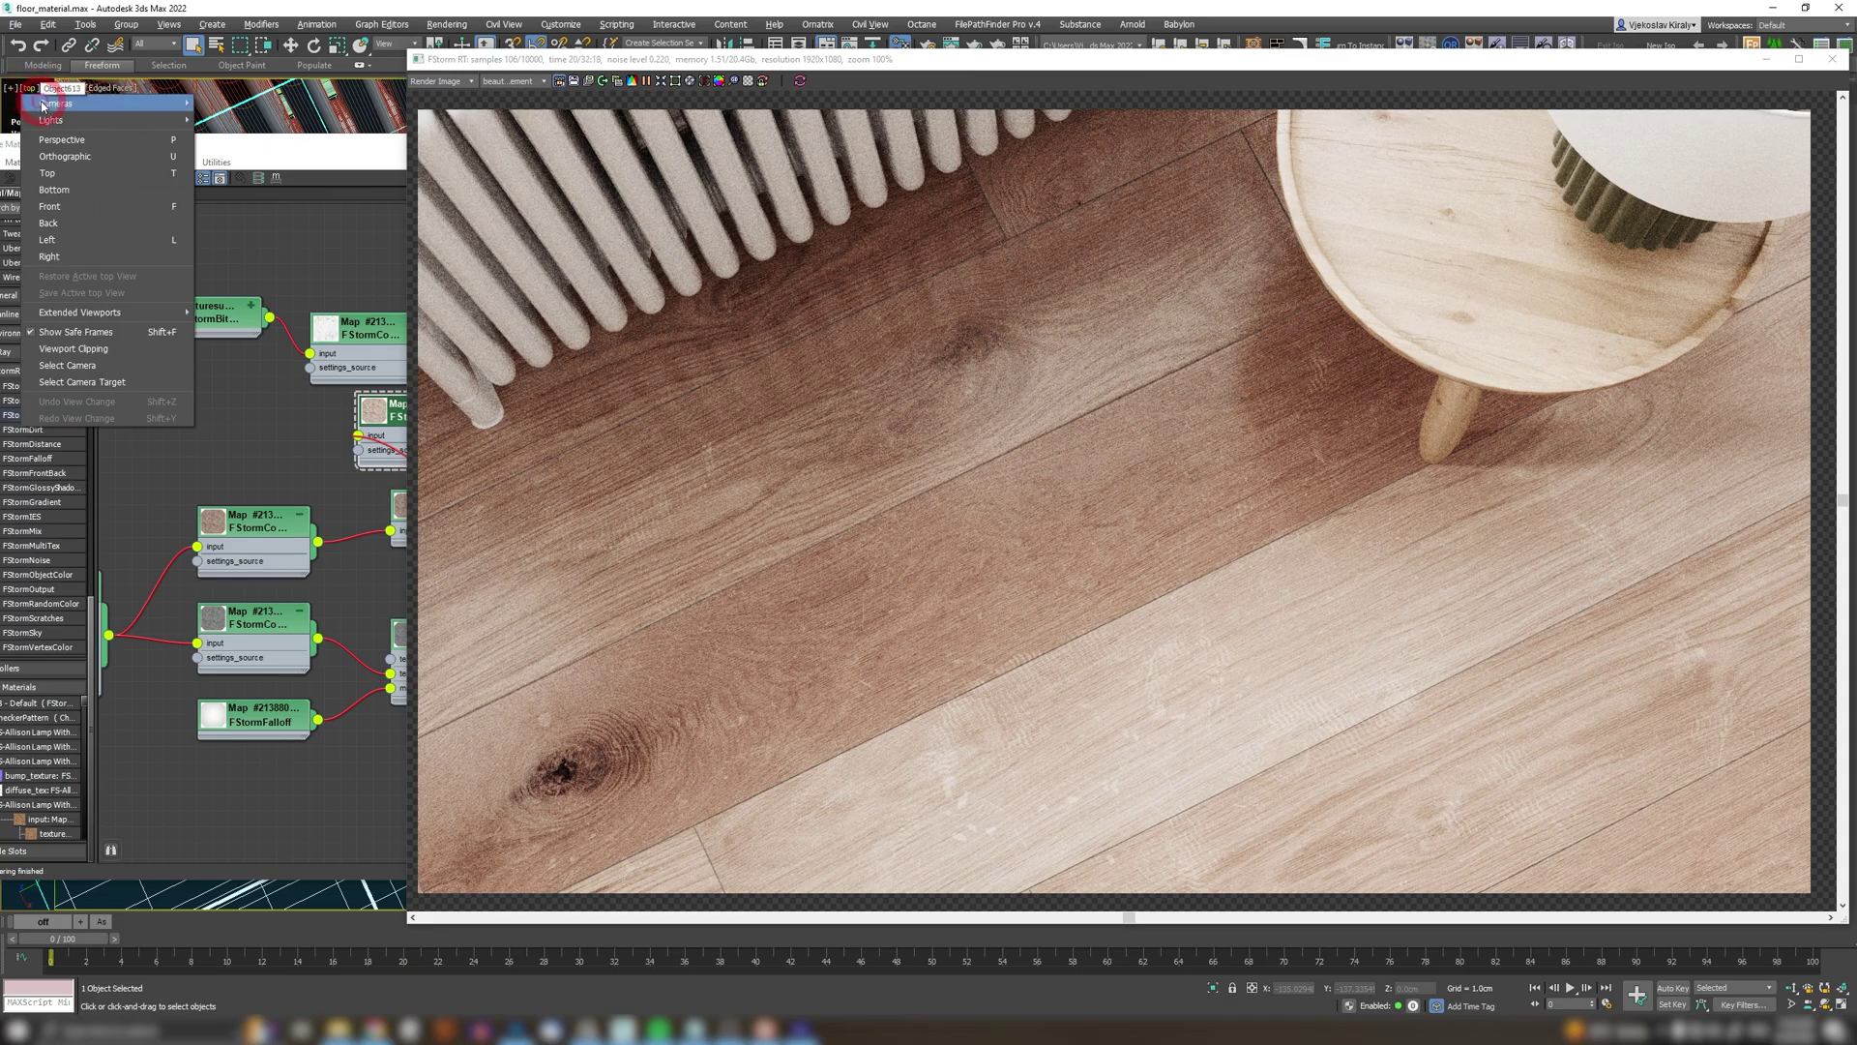
{"action": "left_click", "coordinate": [237, 106]}
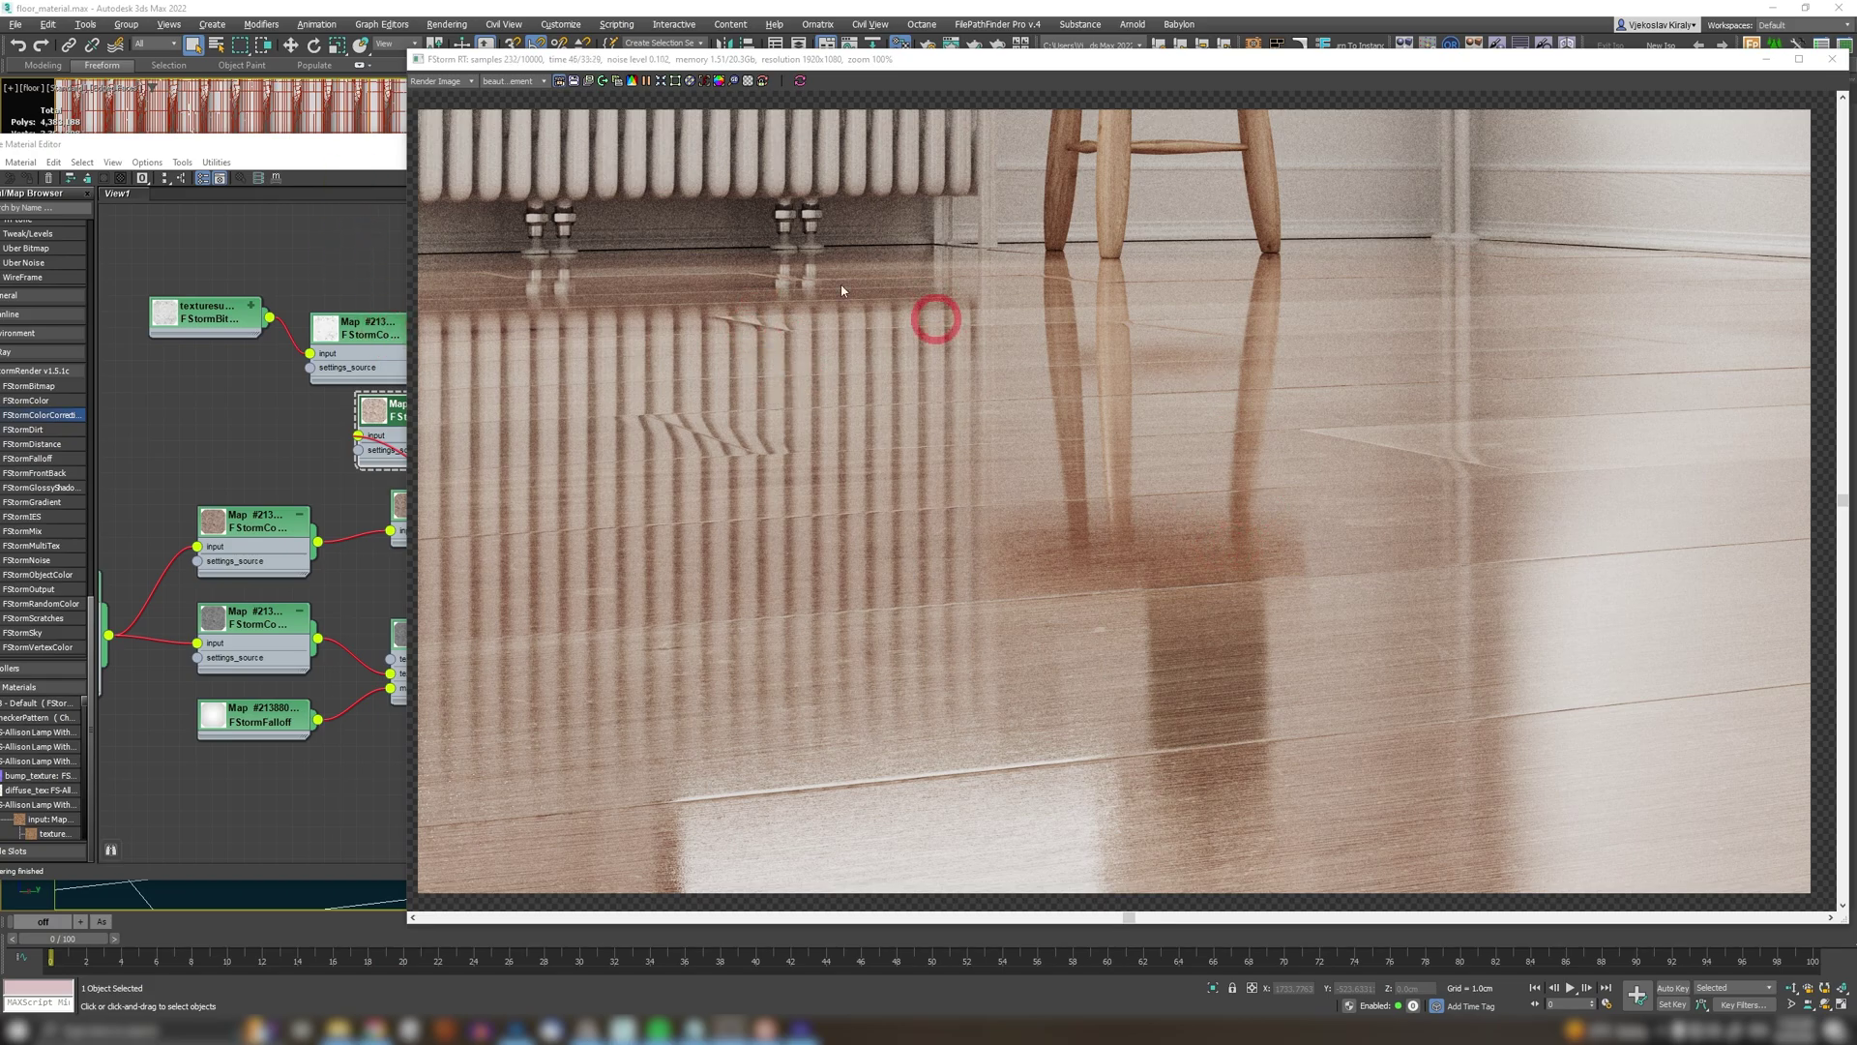
Step: Select the FStorm floor material and connect the dirt colour correction to its reflection glossiness
{"action": "left_click", "coordinate": [298, 146]}
{"action": "middle_click_drag", "start_coordinate": [435, 305], "coordinate": [313, 260]}
{"action": "left_click", "coordinate": [519, 425]}
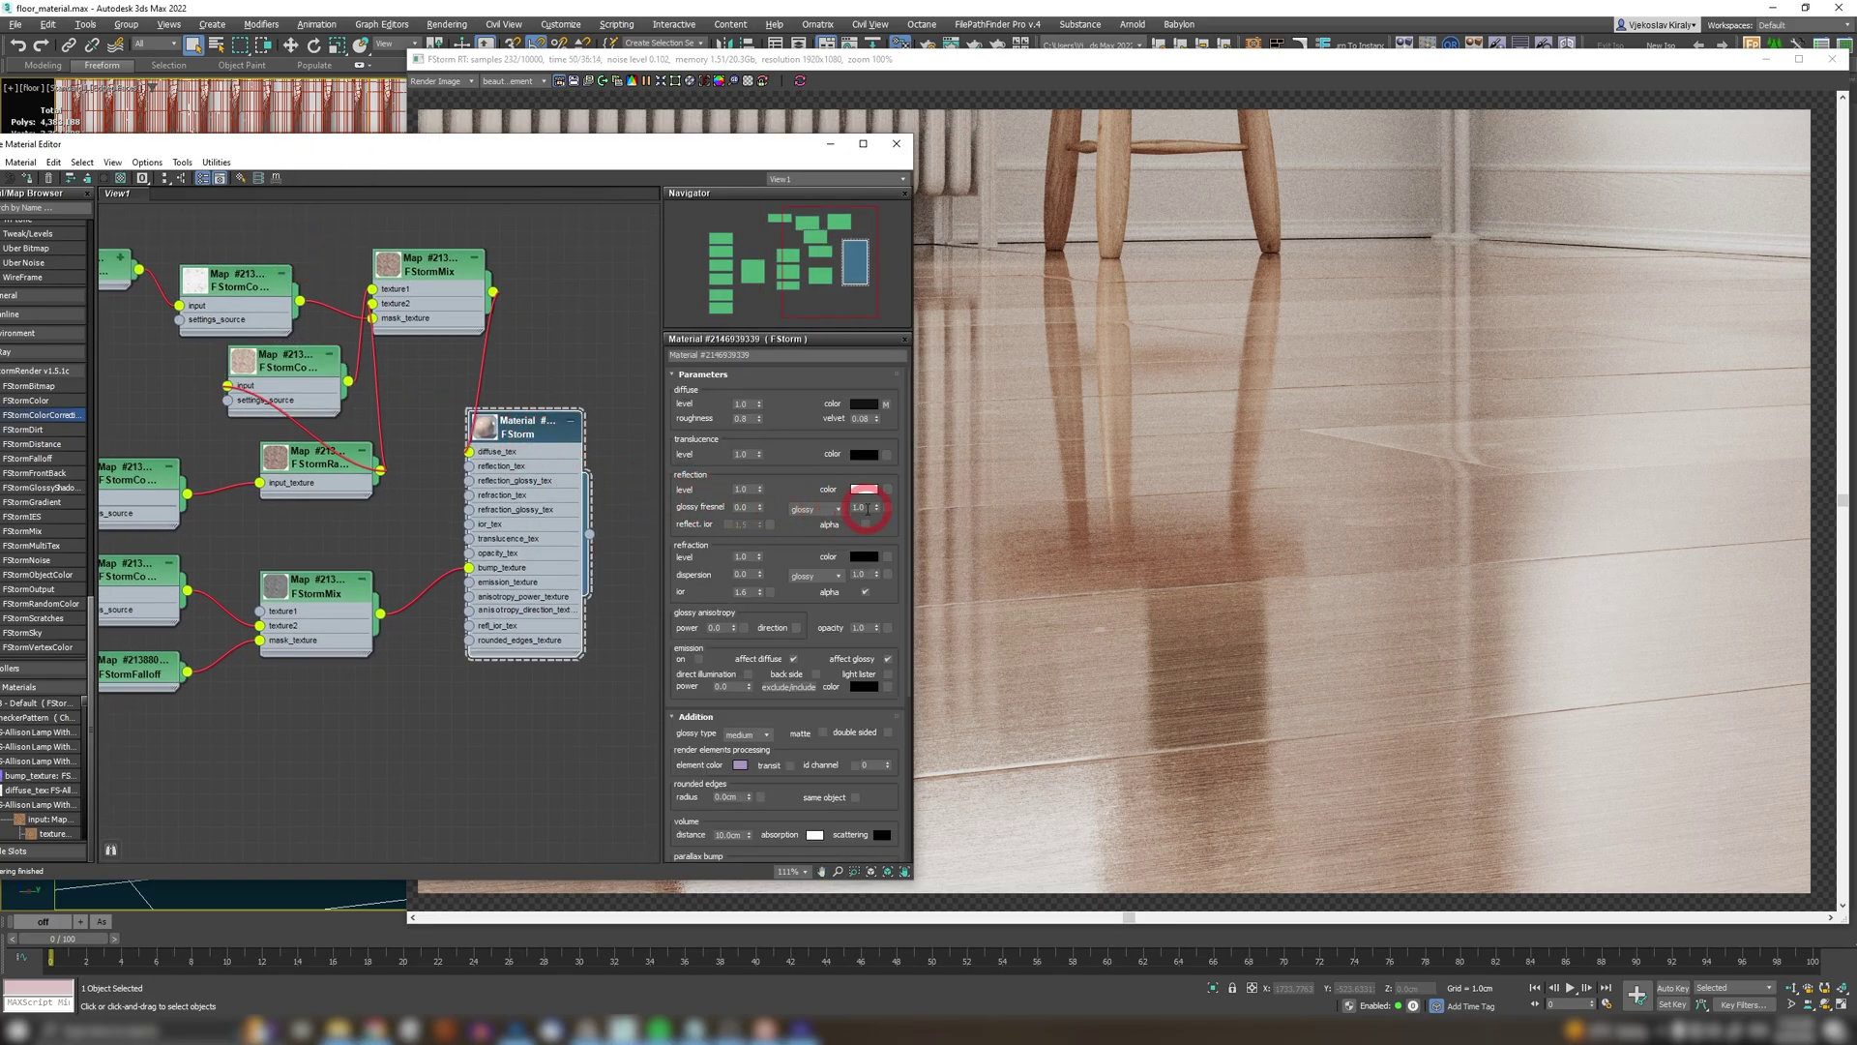
{"action": "mouse_move", "coordinate": [453, 423]}
{"action": "middle_mouse_down"}
{"action": "mouse_move", "coordinate": [436, 414]}
{"action": "mouse_move", "coordinate": [460, 434]}
{"action": "middle_mouse_up"}
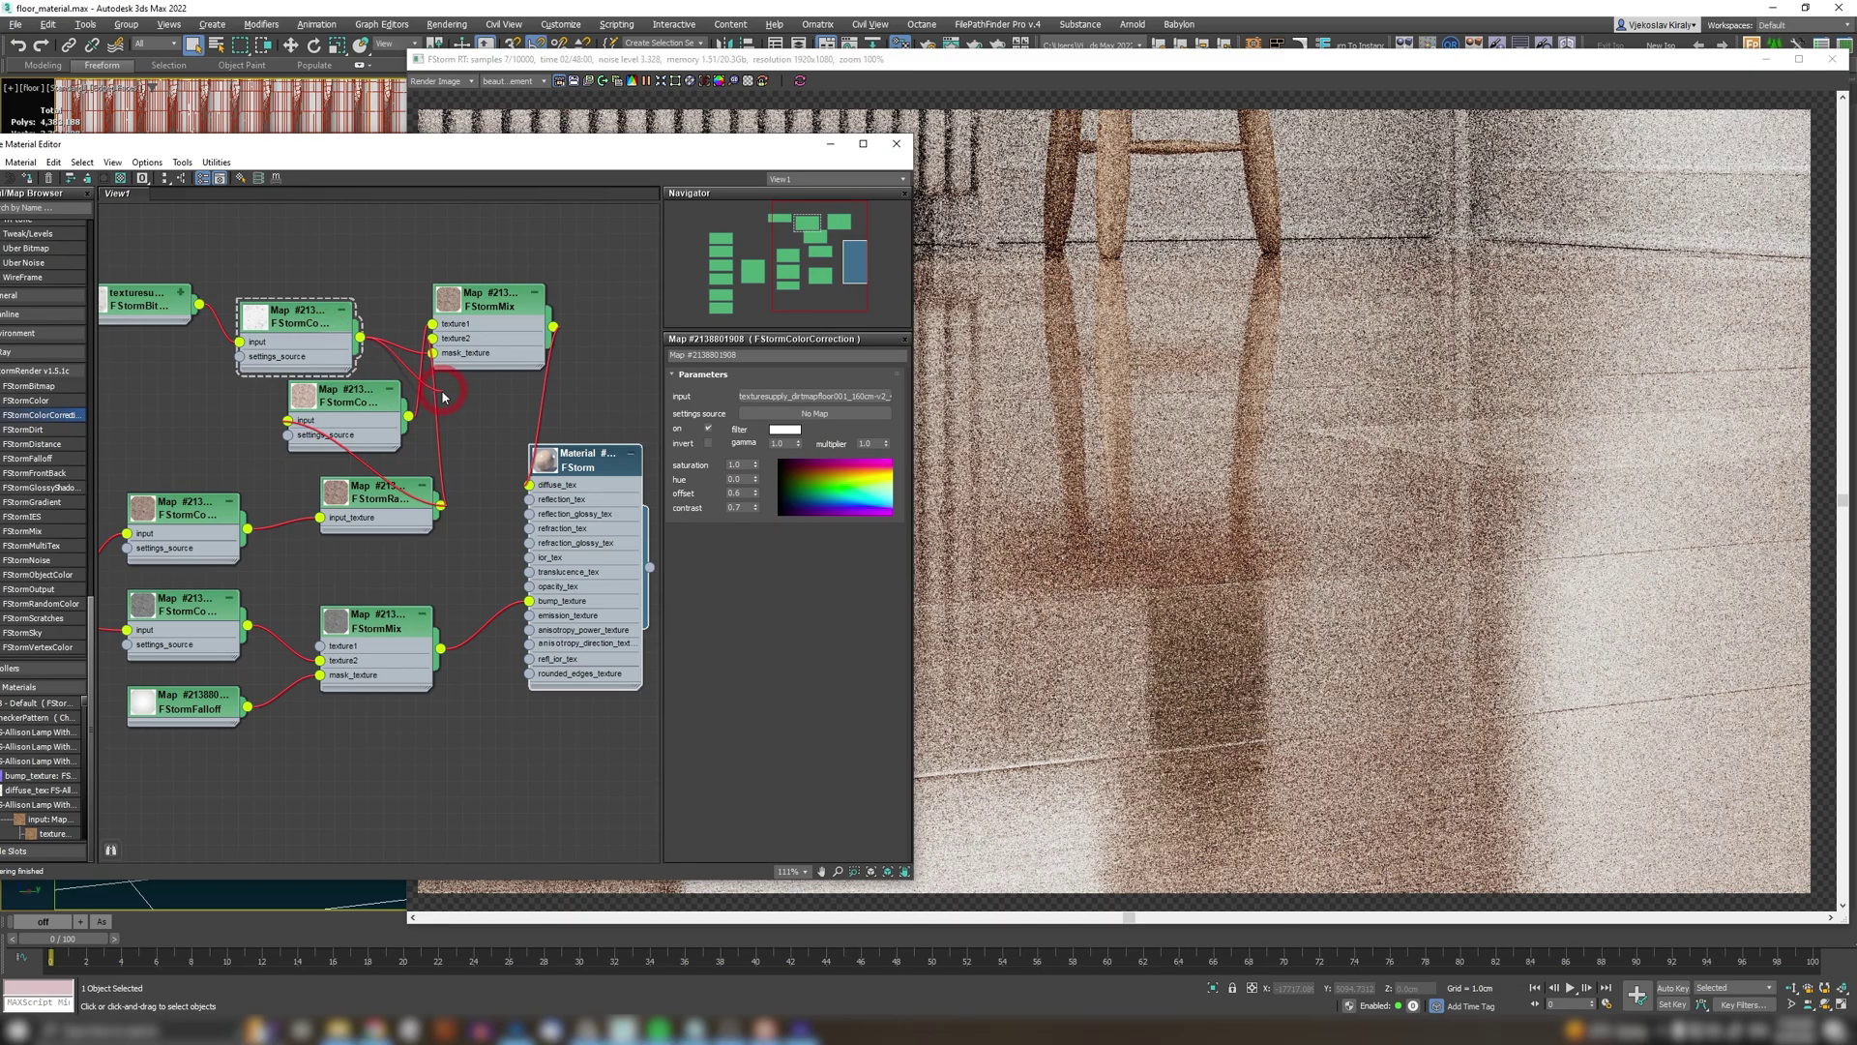
{"action": "left_click_drag", "start_coordinate": [365, 343], "coordinate": [529, 514]}
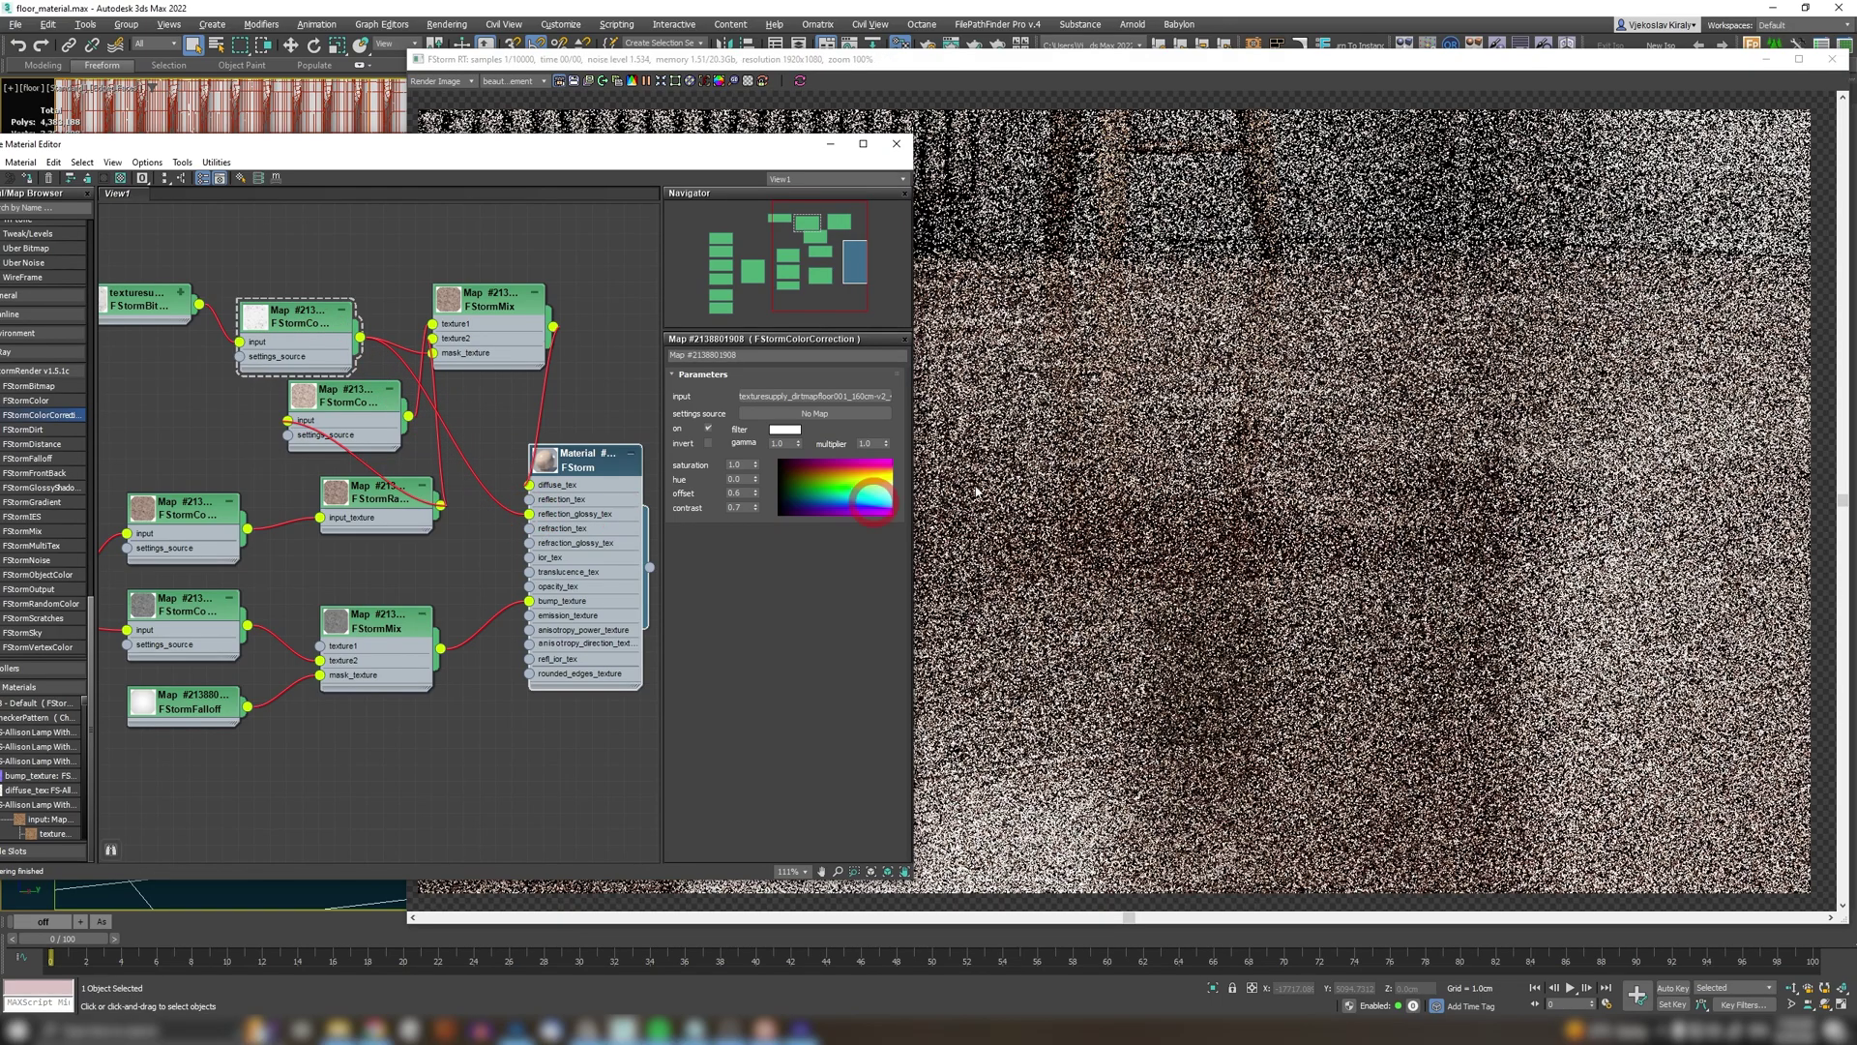
{"action": "left_click", "coordinate": [1204, 832]}
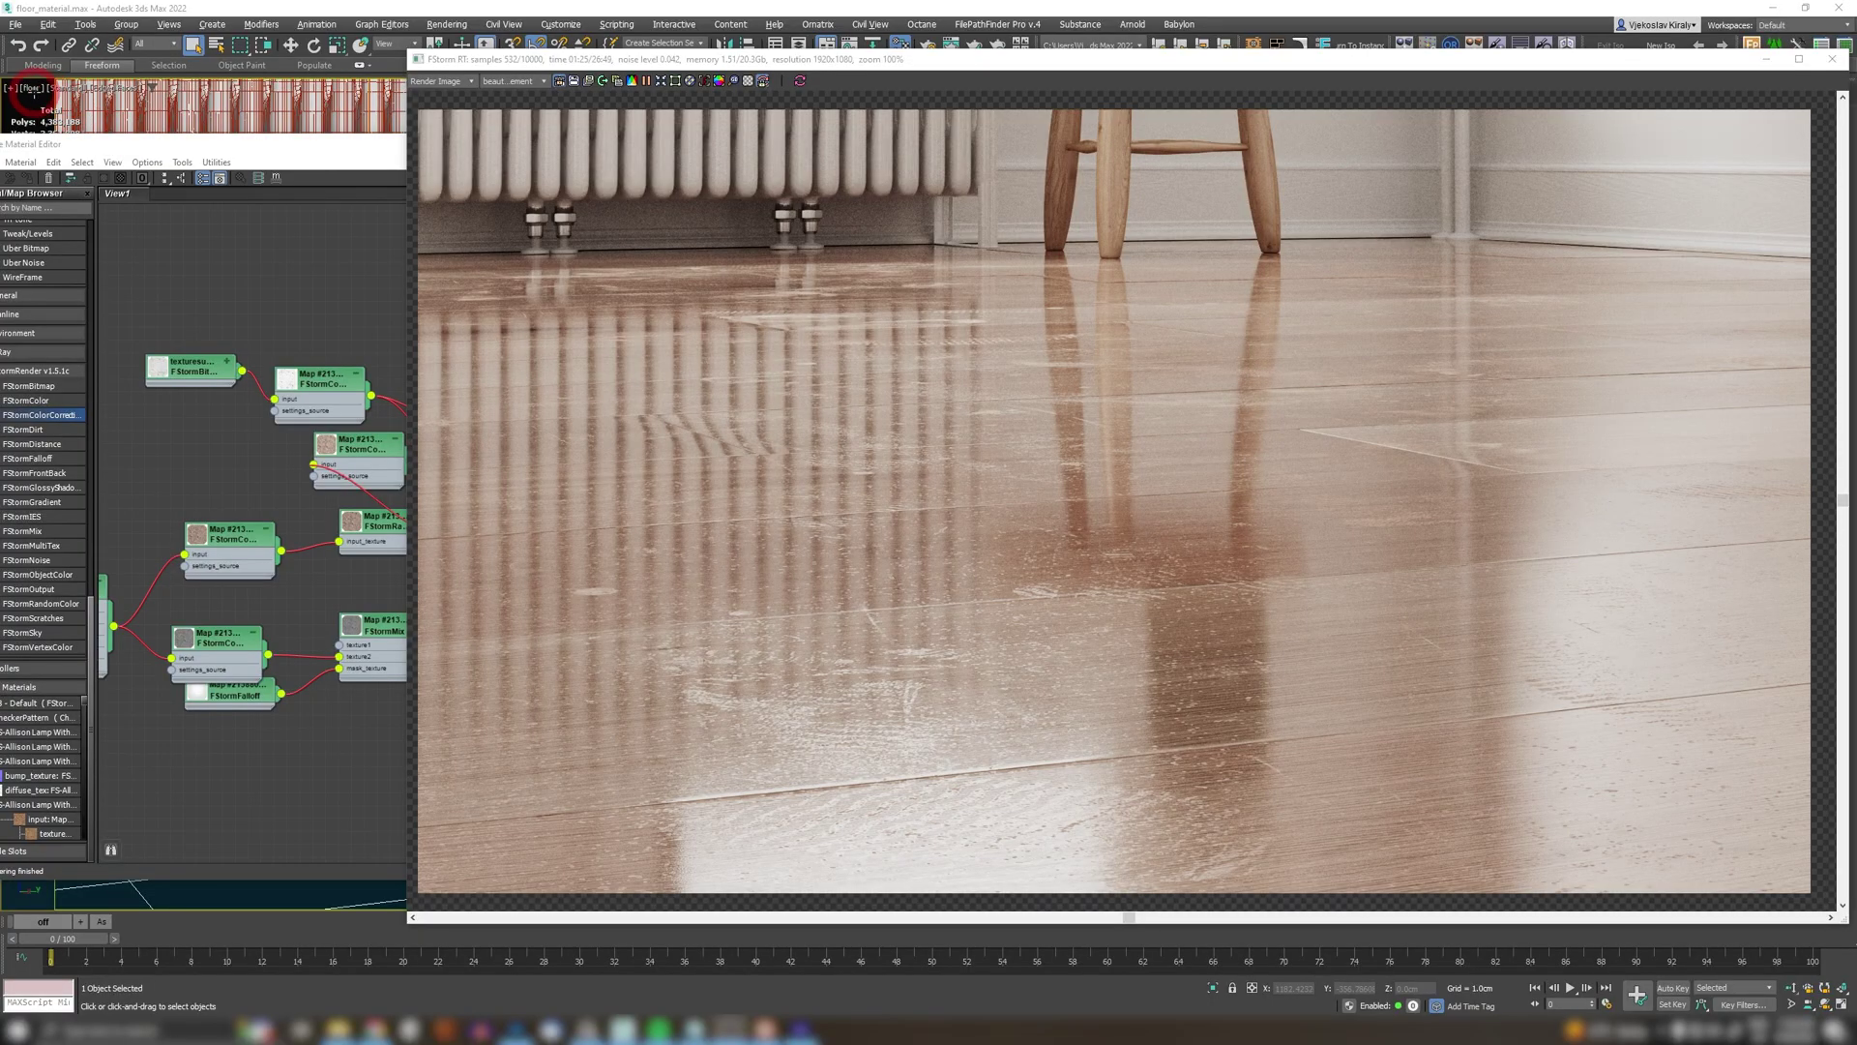
Step: Render the room from the main camera, then switch the viewport back to Top
{"action": "left_click", "coordinate": [32, 93]}
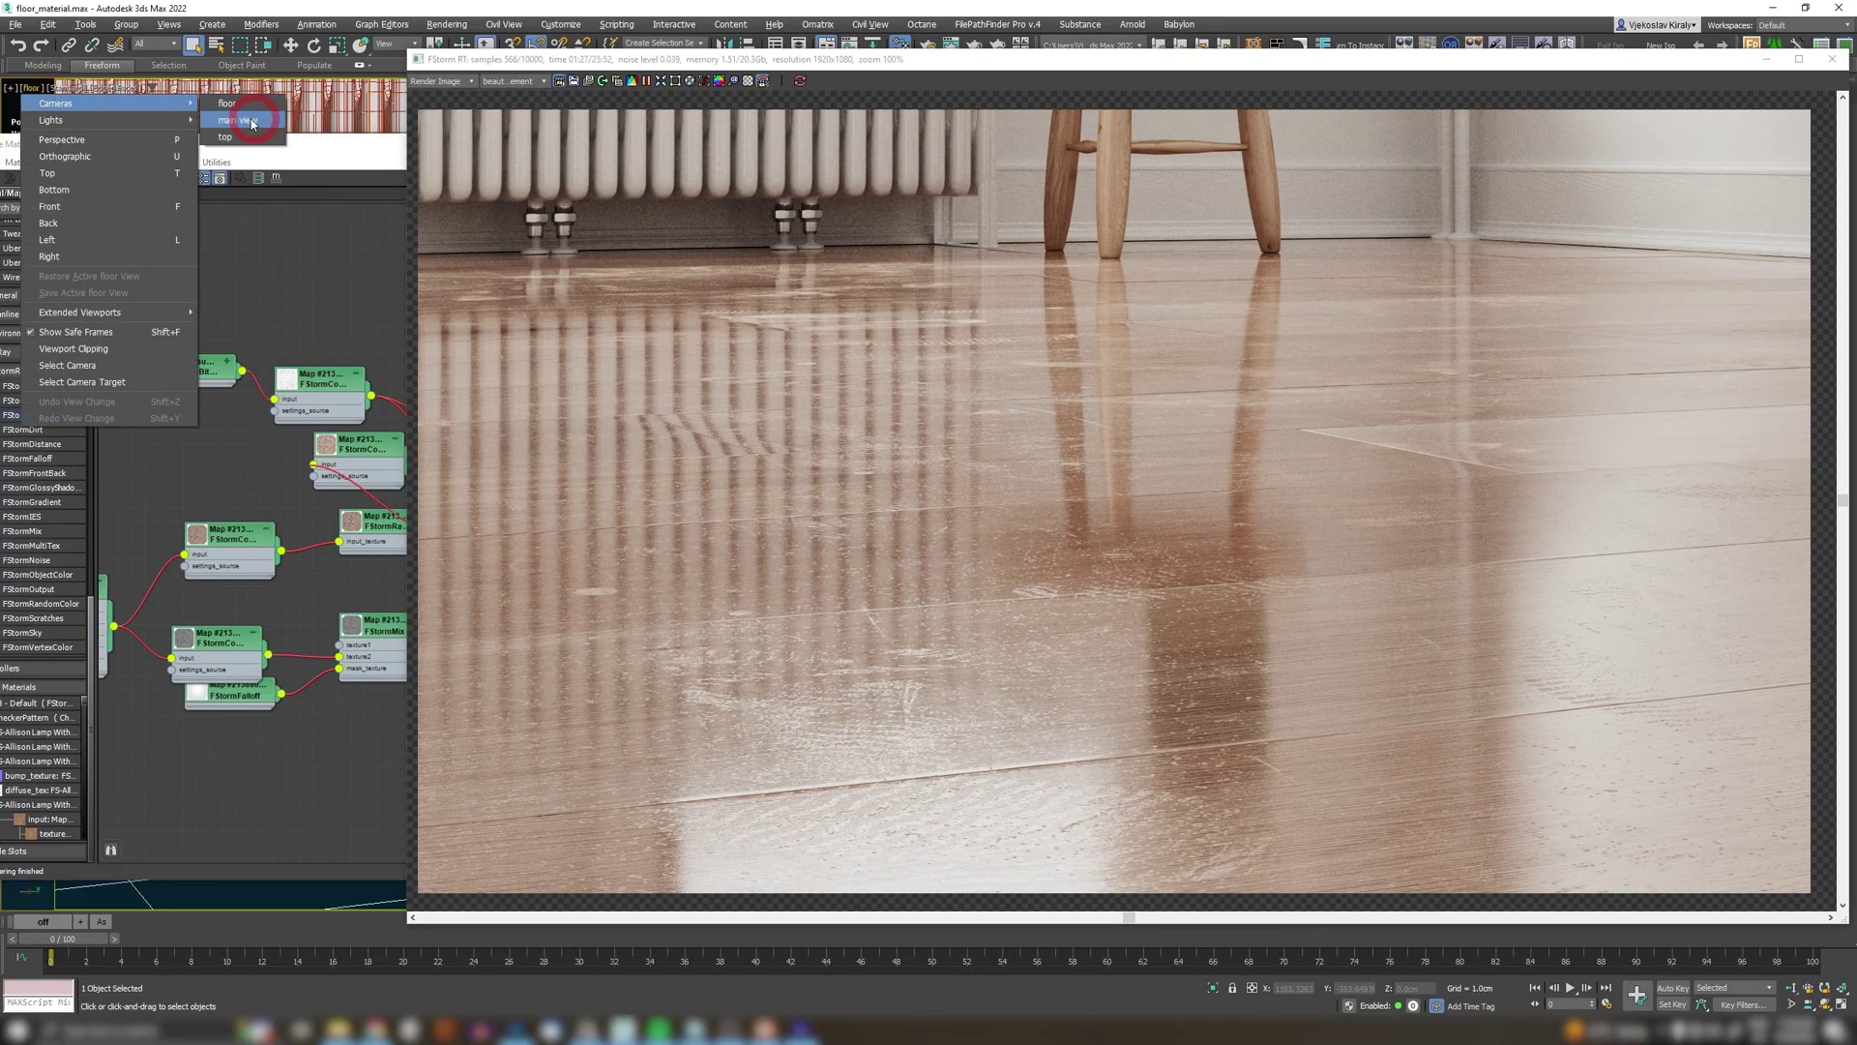
{"action": "left_click", "coordinate": [253, 116]}
{"action": "left_click", "coordinate": [636, 419]}
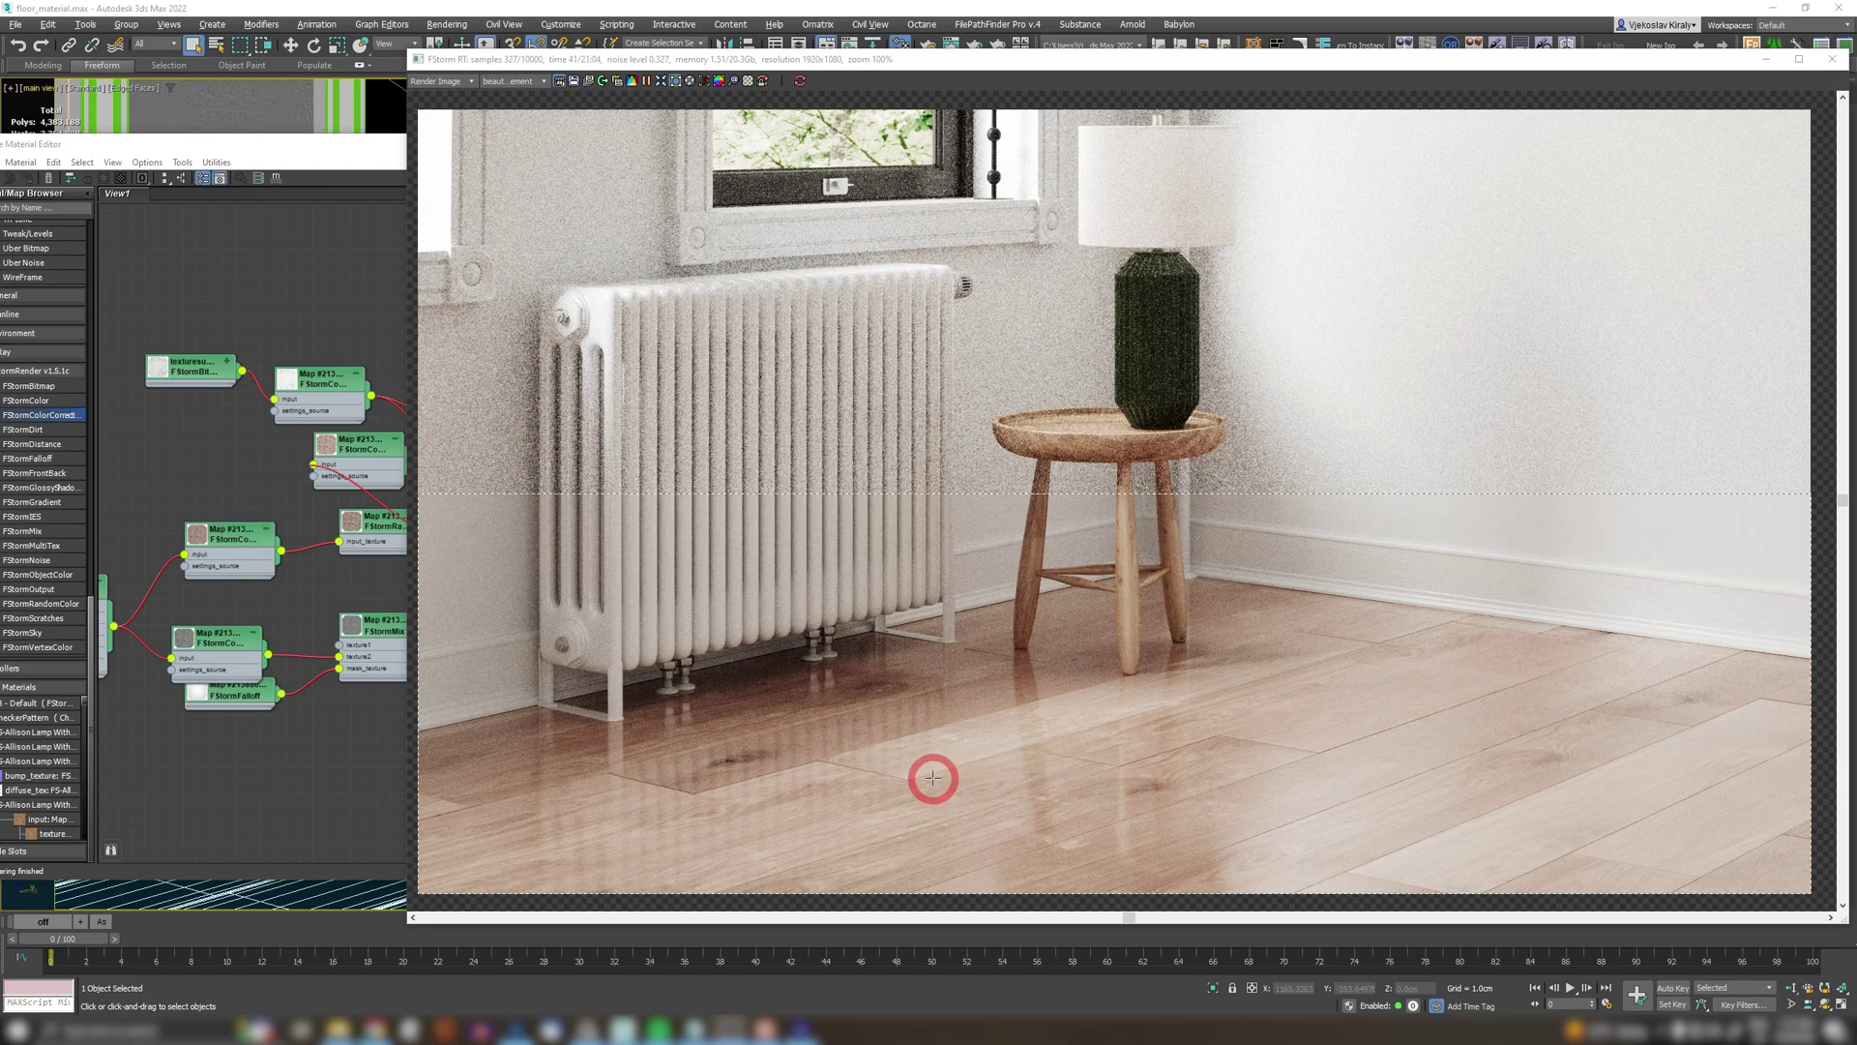
{"action": "left_click", "coordinate": [43, 94]}
{"action": "left_click", "coordinate": [241, 126]}
{"action": "left_click", "coordinate": [728, 430]}
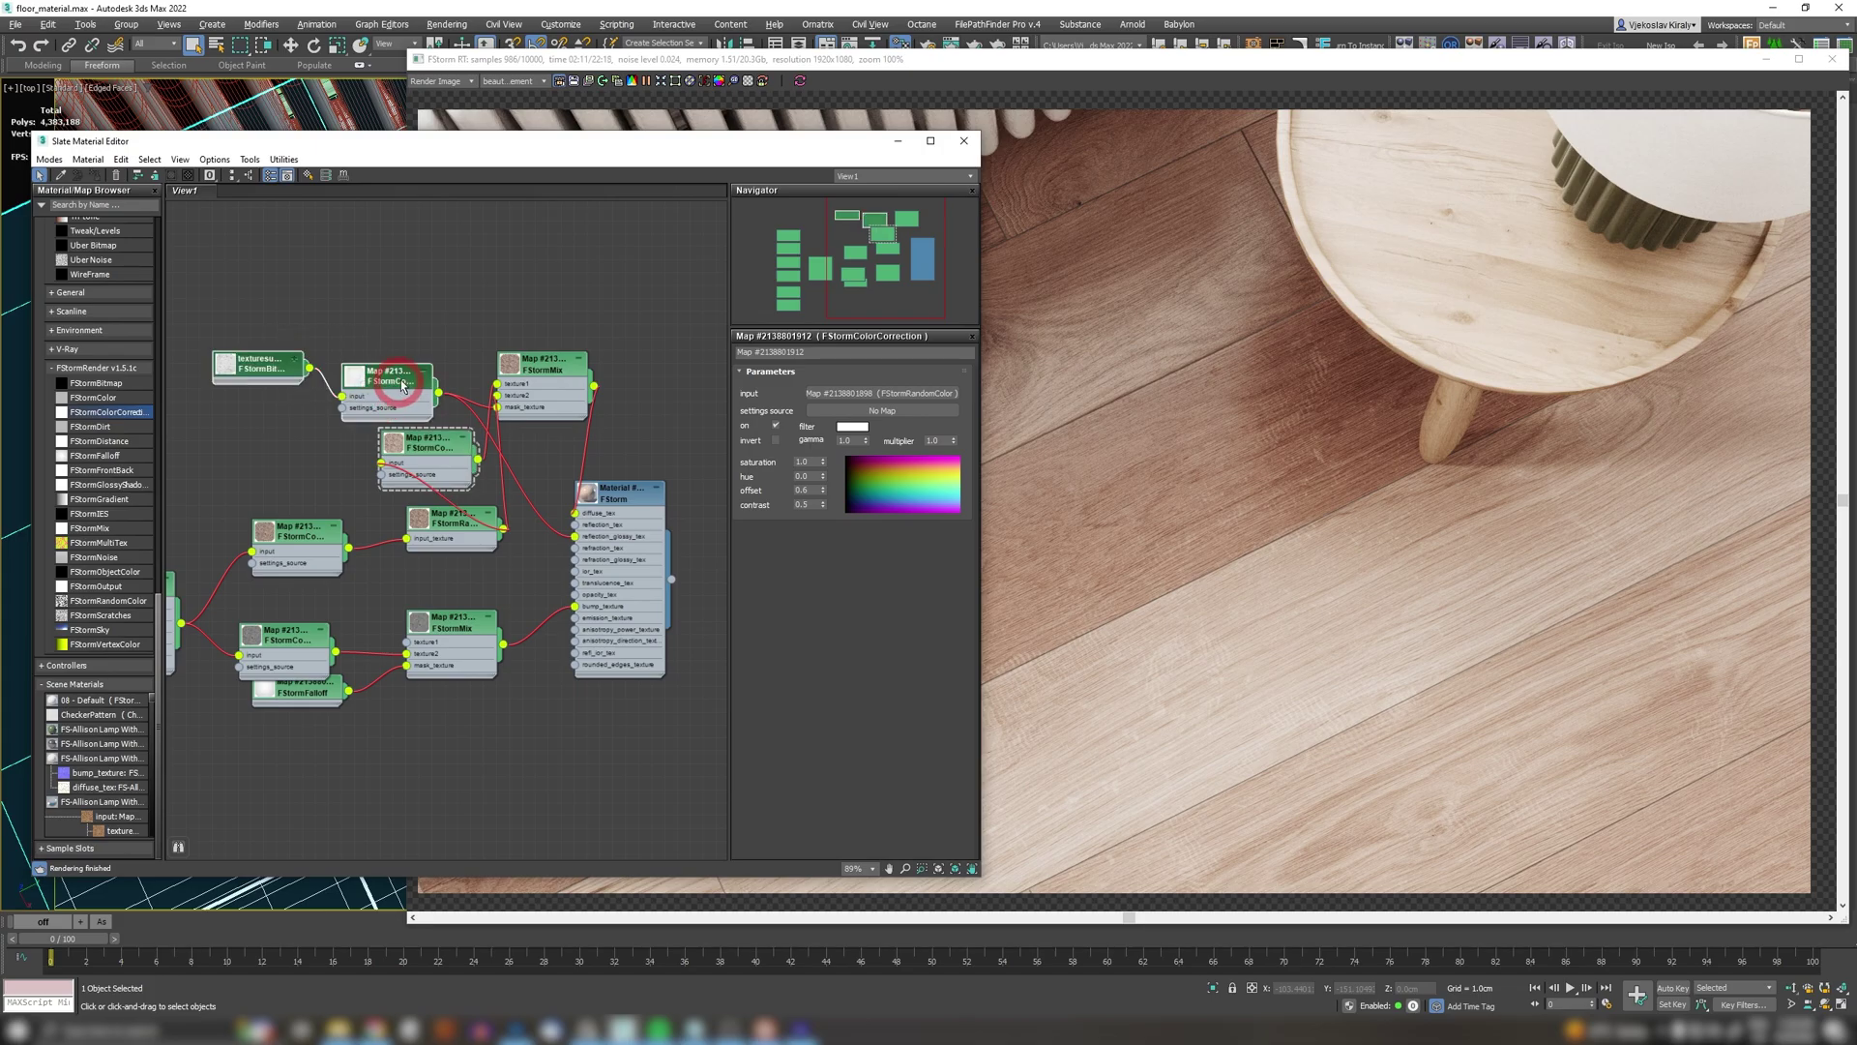
Step: Replace the dirt colour-correction node with a Mix map that keeps the old map inside
{"action": "left_click_drag", "start_coordinate": [401, 382], "coordinate": [356, 369]}
{"action": "right_click", "coordinate": [357, 371]}
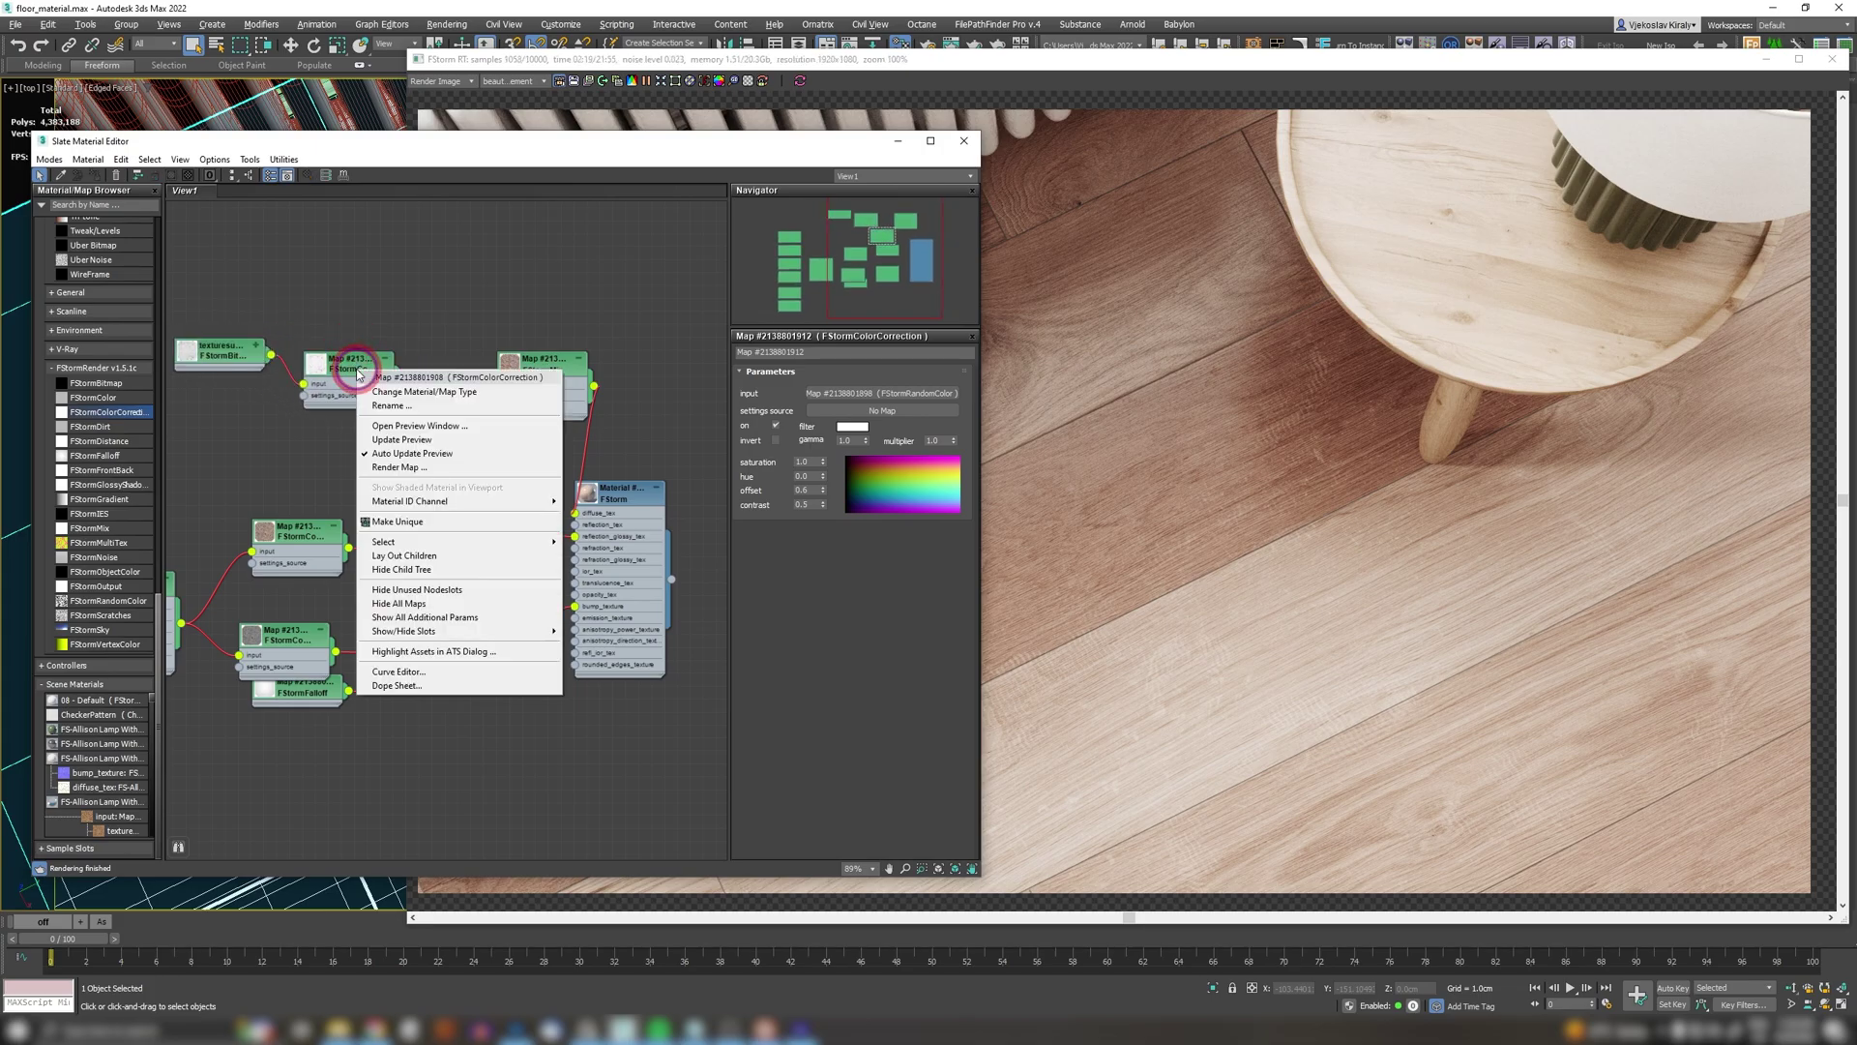
{"action": "left_click", "coordinate": [385, 393]}
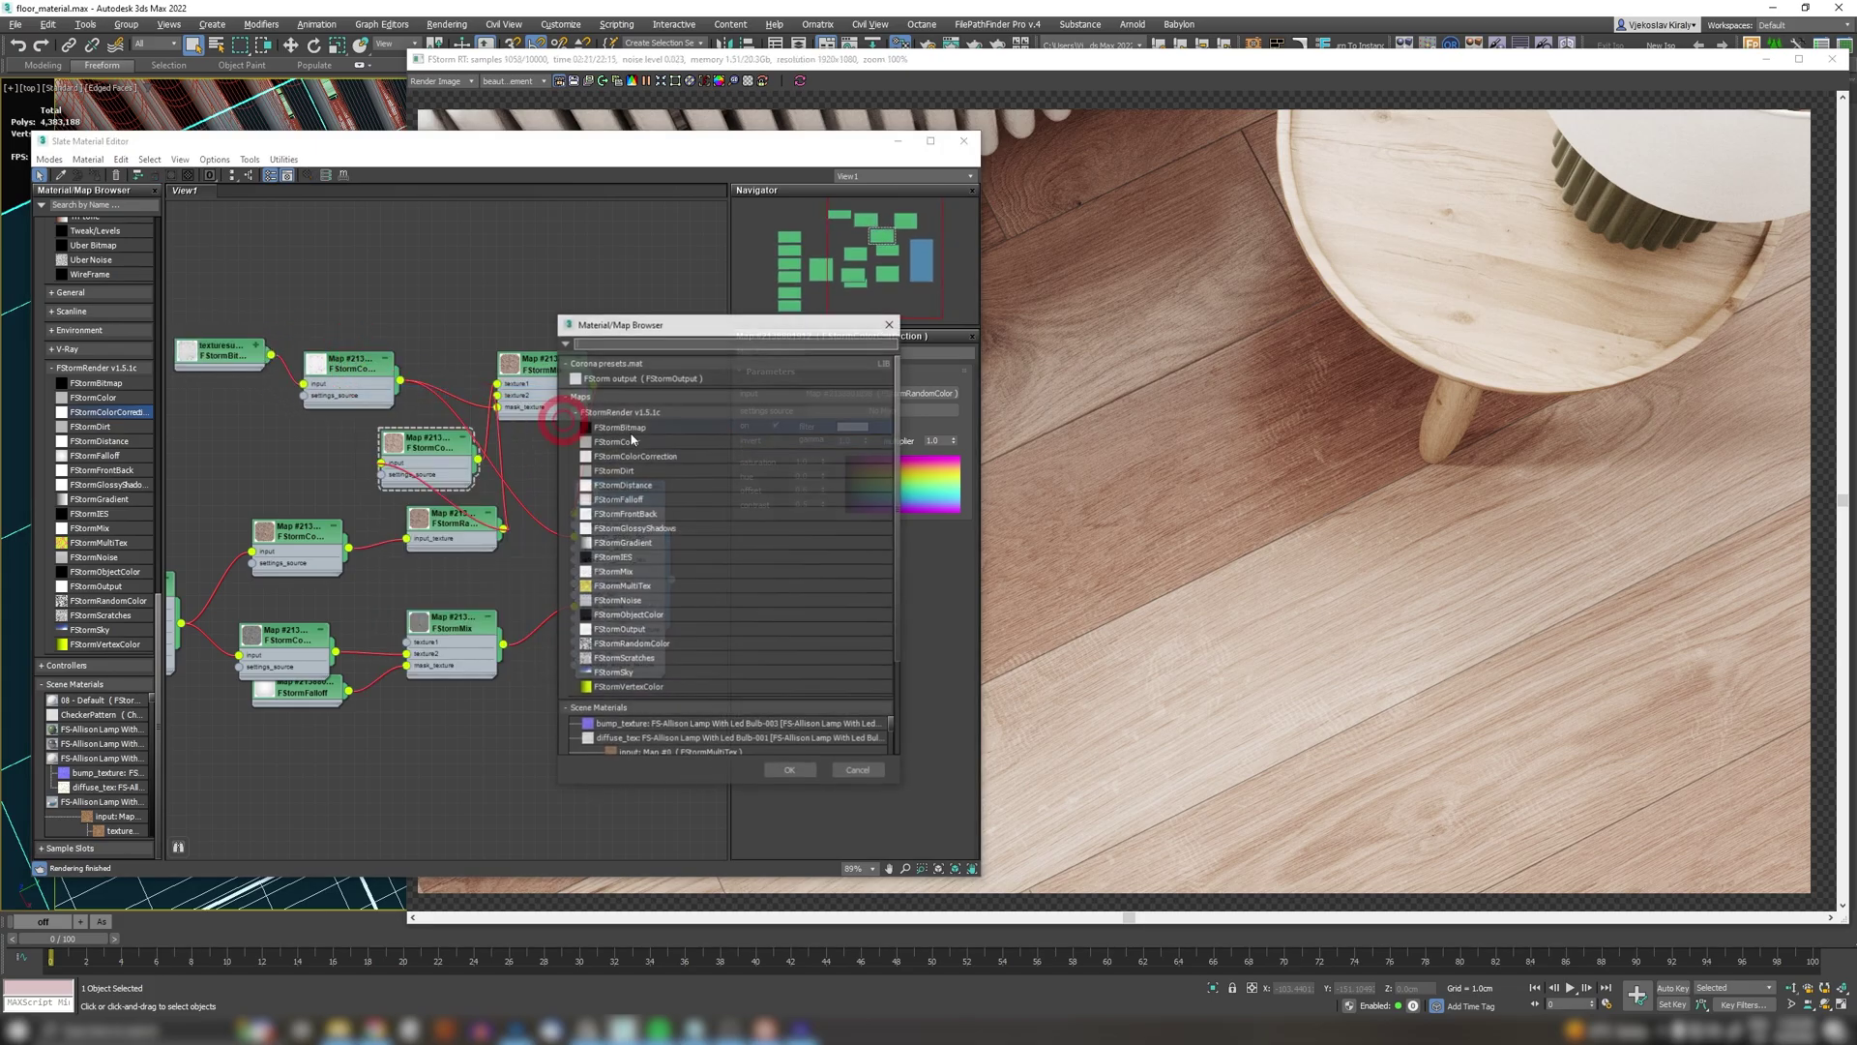
{"action": "double_click", "coordinate": [612, 571]}
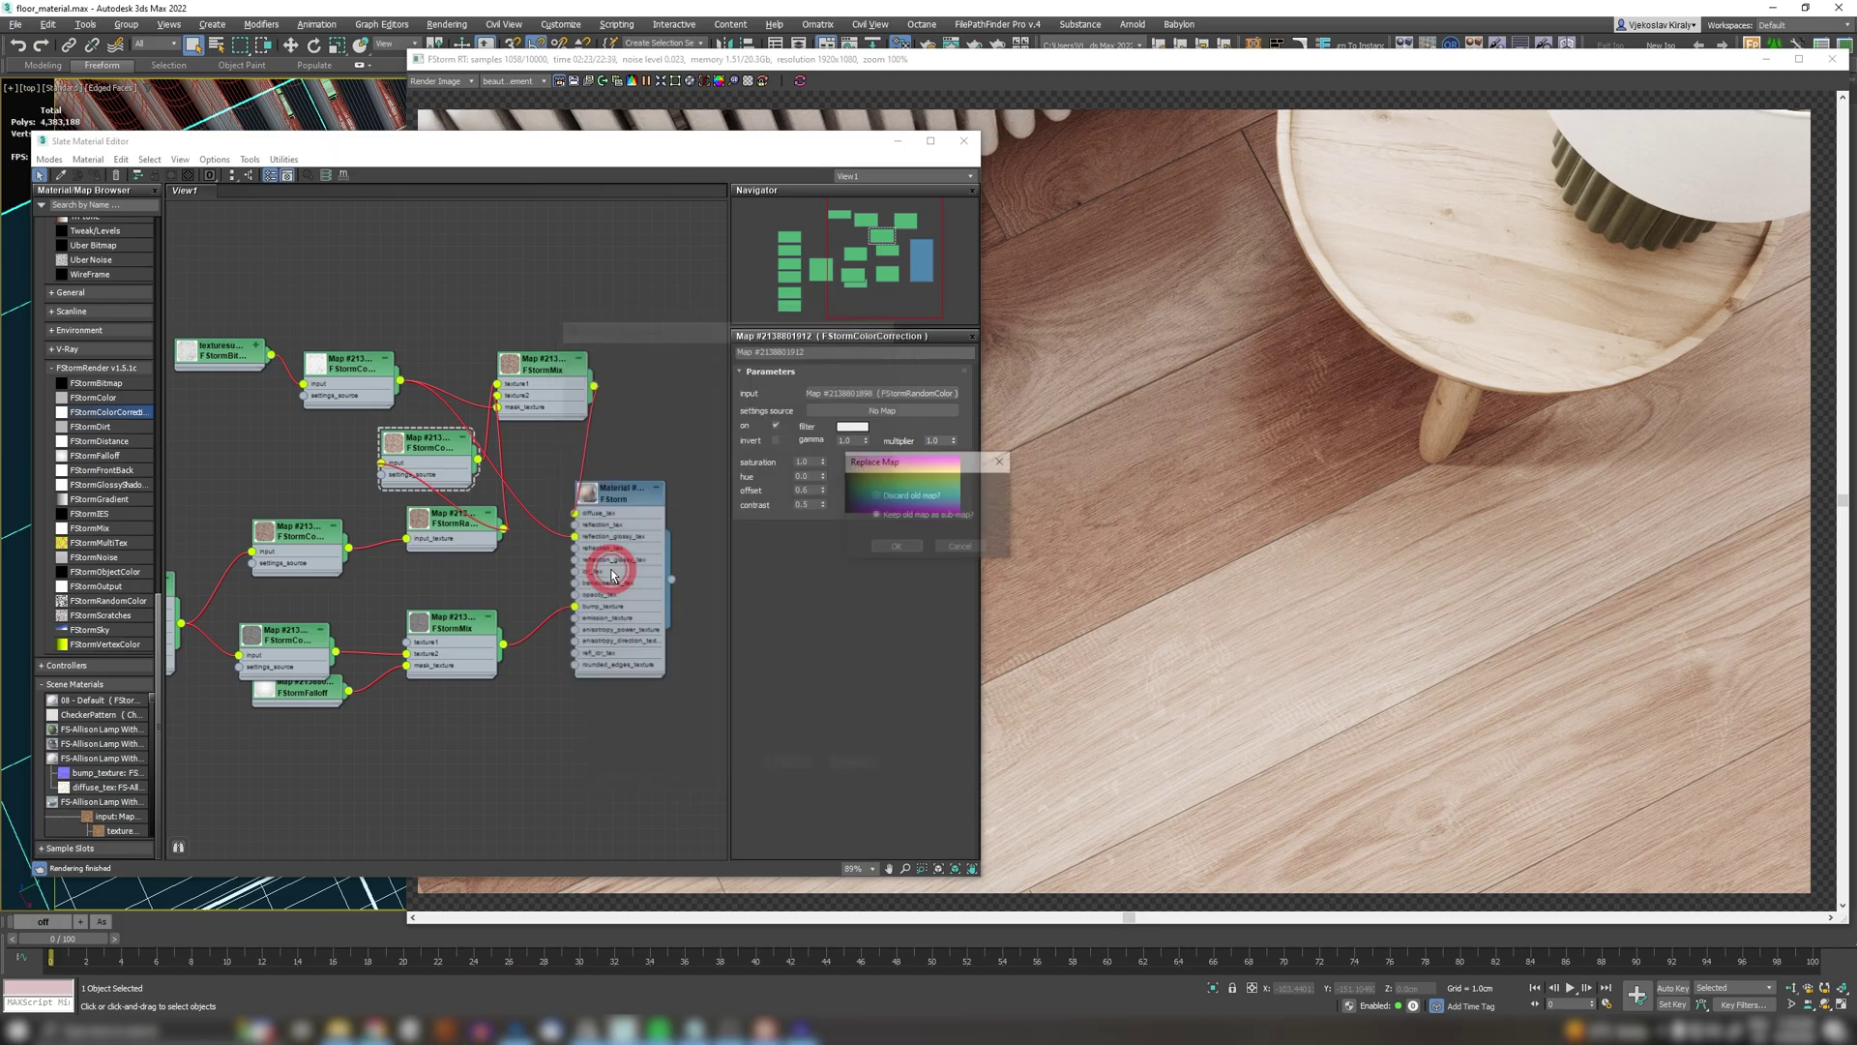
{"action": "left_click", "coordinate": [865, 525]}
{"action": "left_click", "coordinate": [895, 548]}
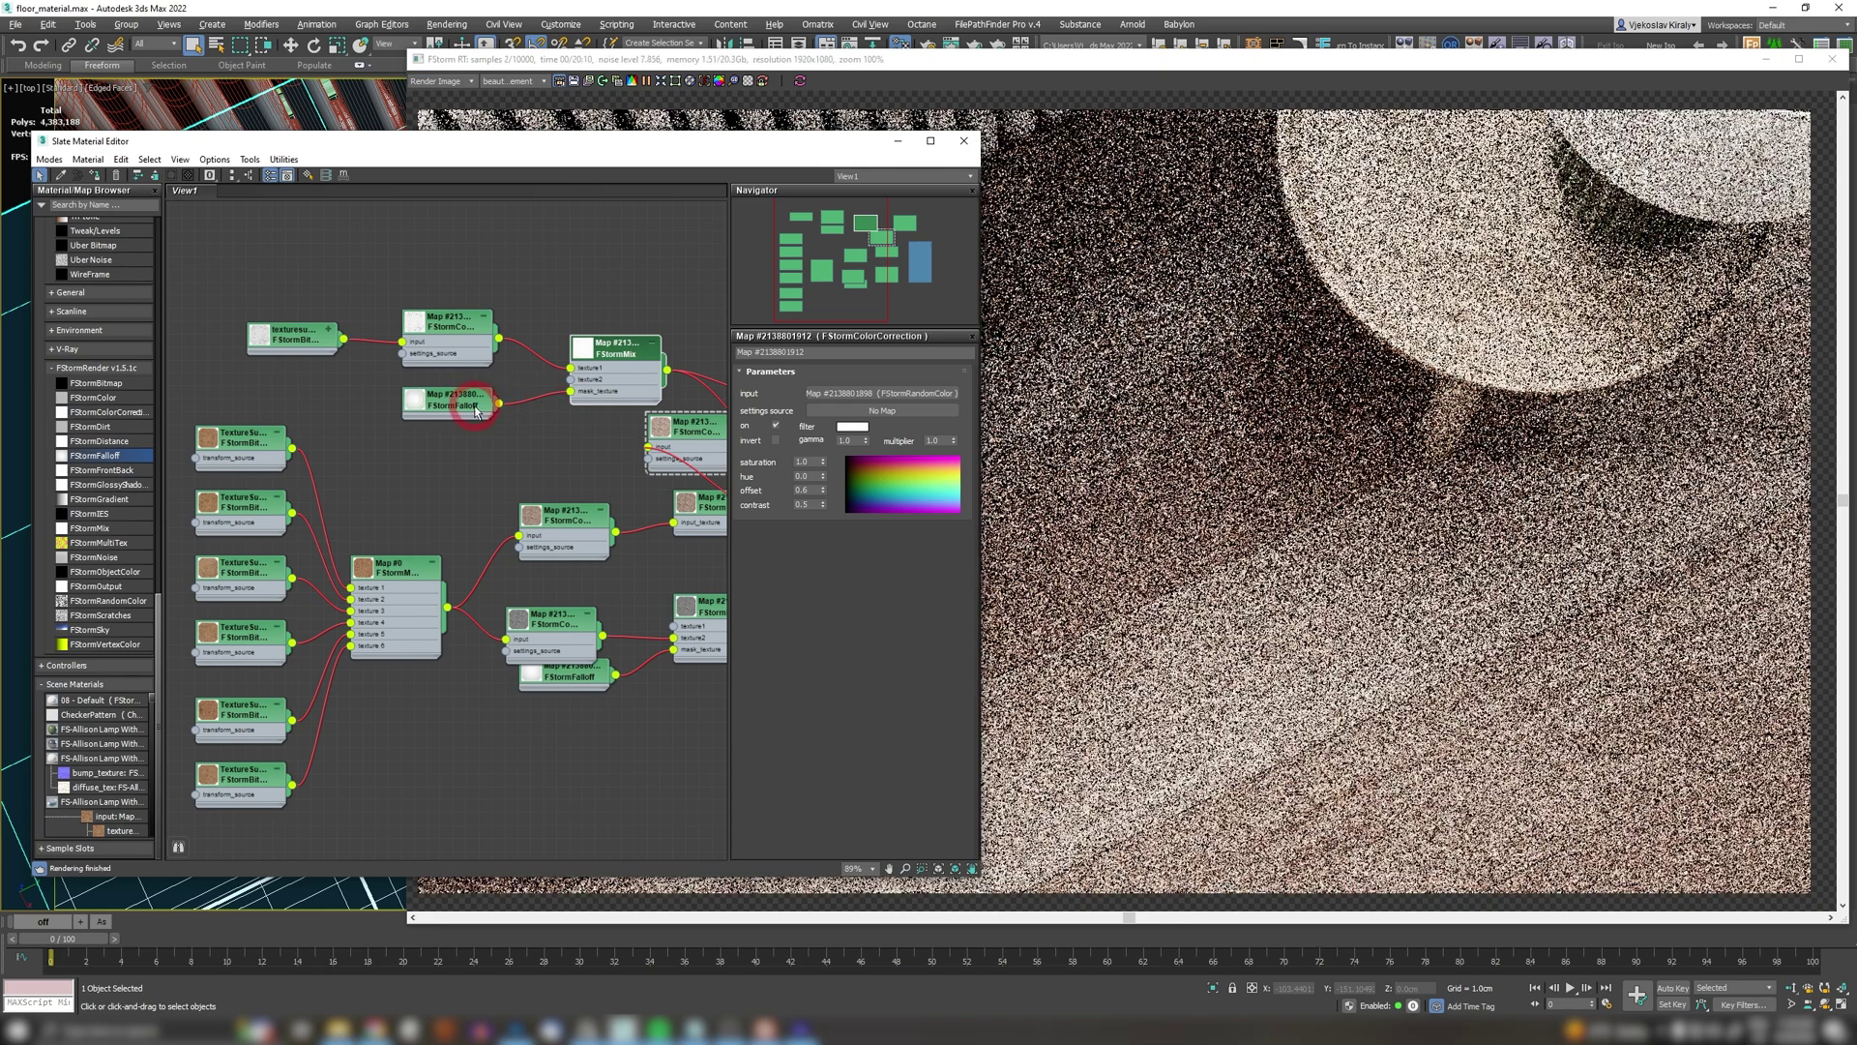
Step: Re-render the scene from the low floor camera
{"action": "left_click", "coordinate": [983, 194]}
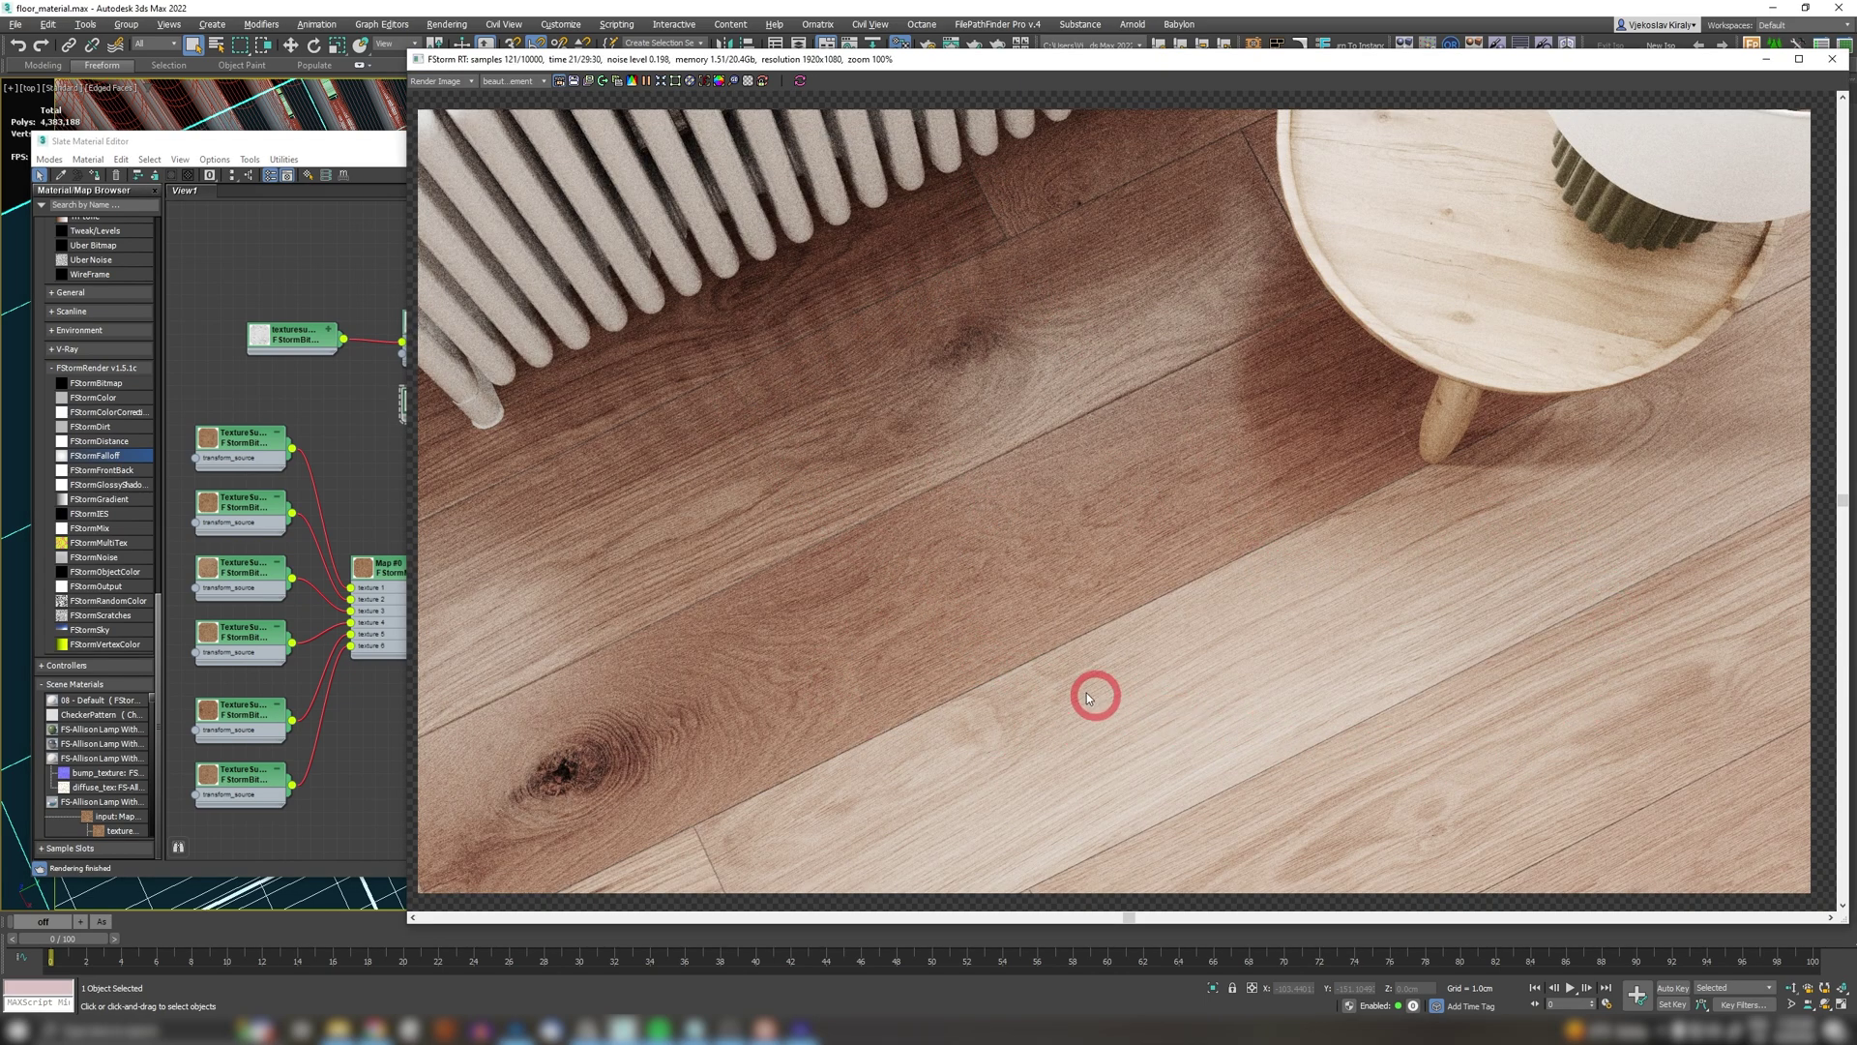
{"action": "left_click", "coordinate": [30, 87]}
{"action": "mouse_move", "coordinate": [87, 102]}
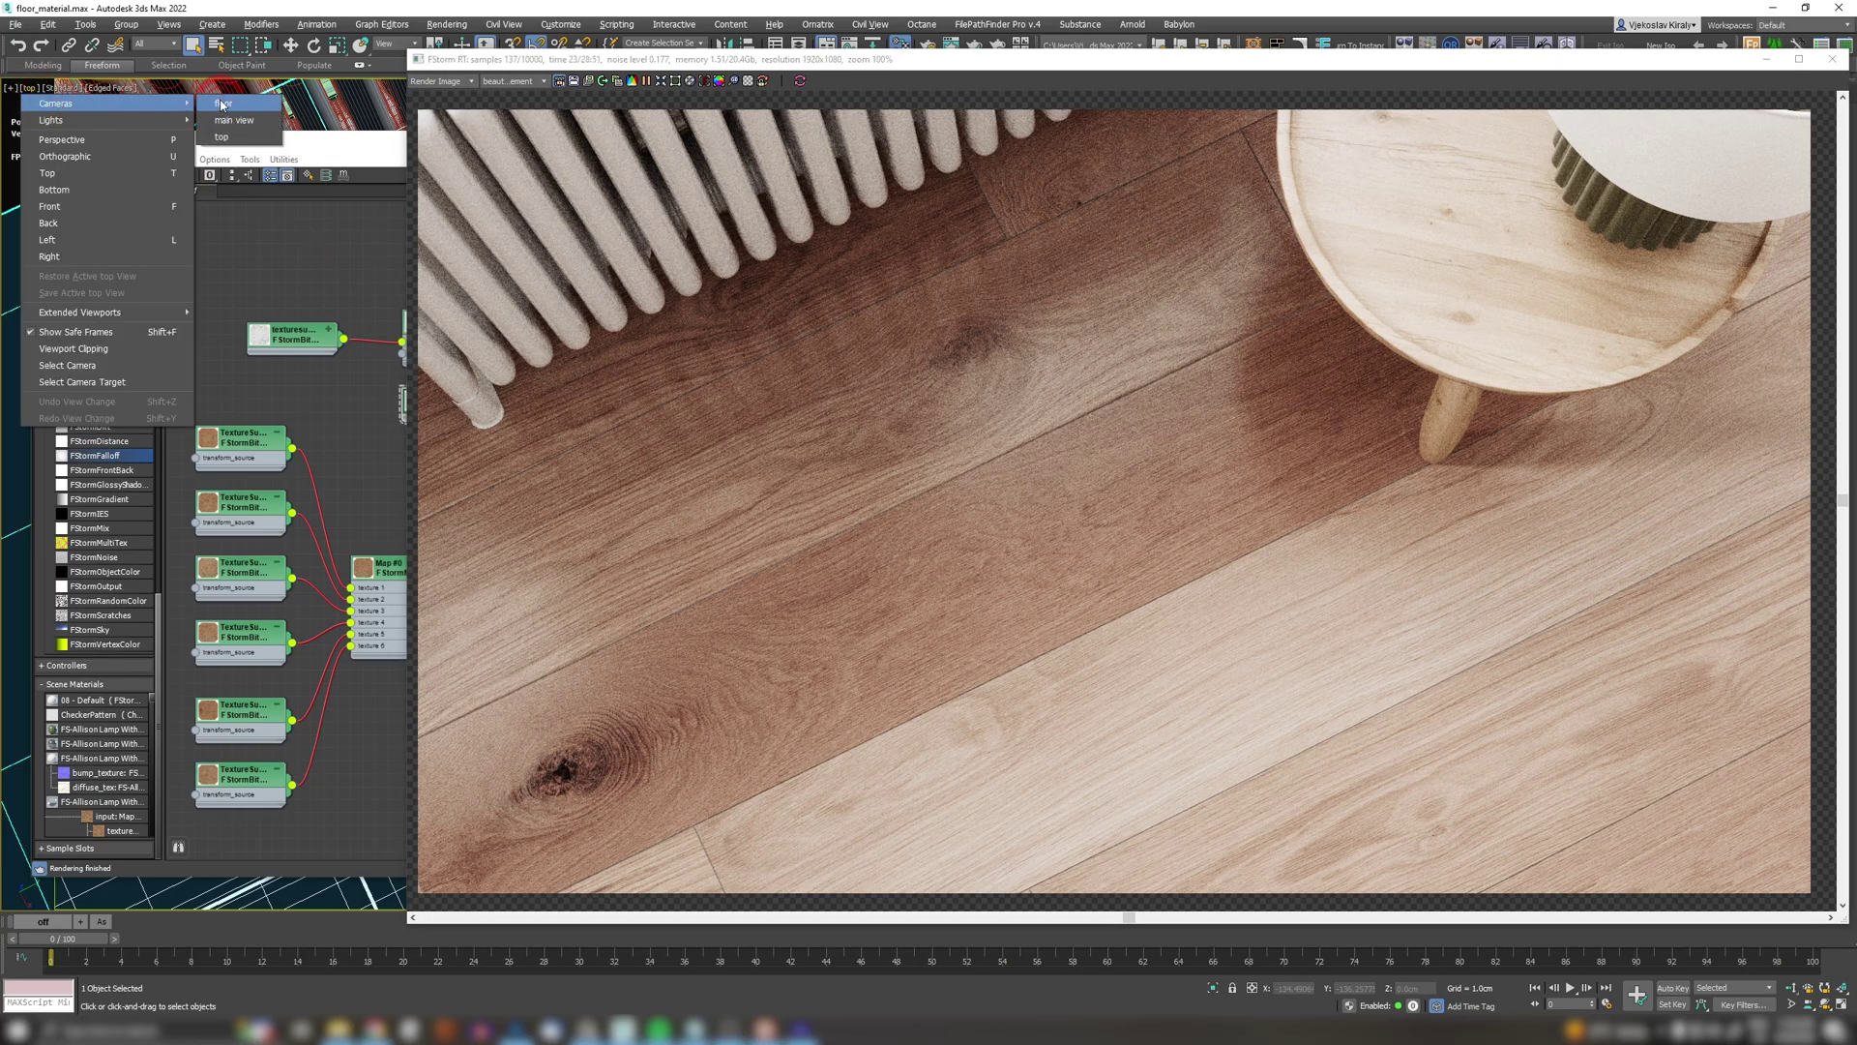
{"action": "left_click", "coordinate": [225, 106]}
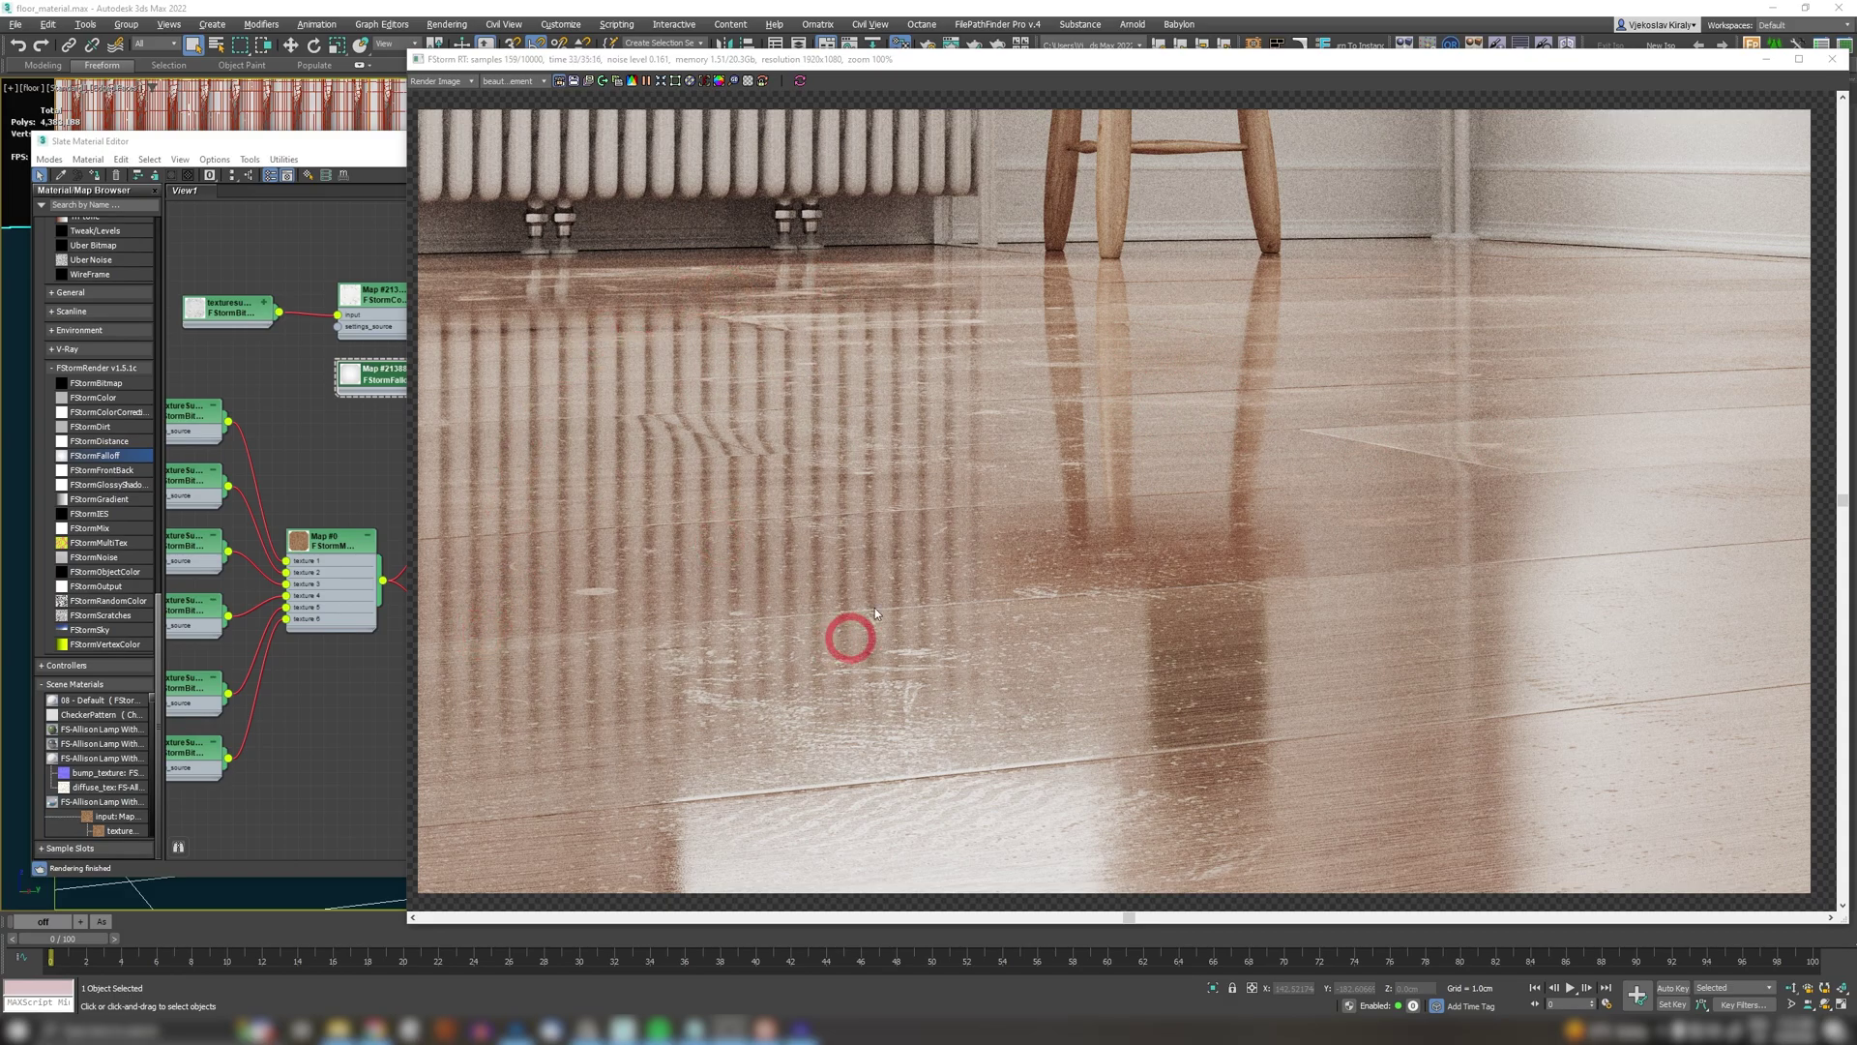
Step: Select the FStorm floor material and tidy the node graph into neat columns
{"action": "left_click", "coordinate": [387, 141]}
{"action": "middle_click_drag", "start_coordinate": [570, 395], "coordinate": [353, 349]}
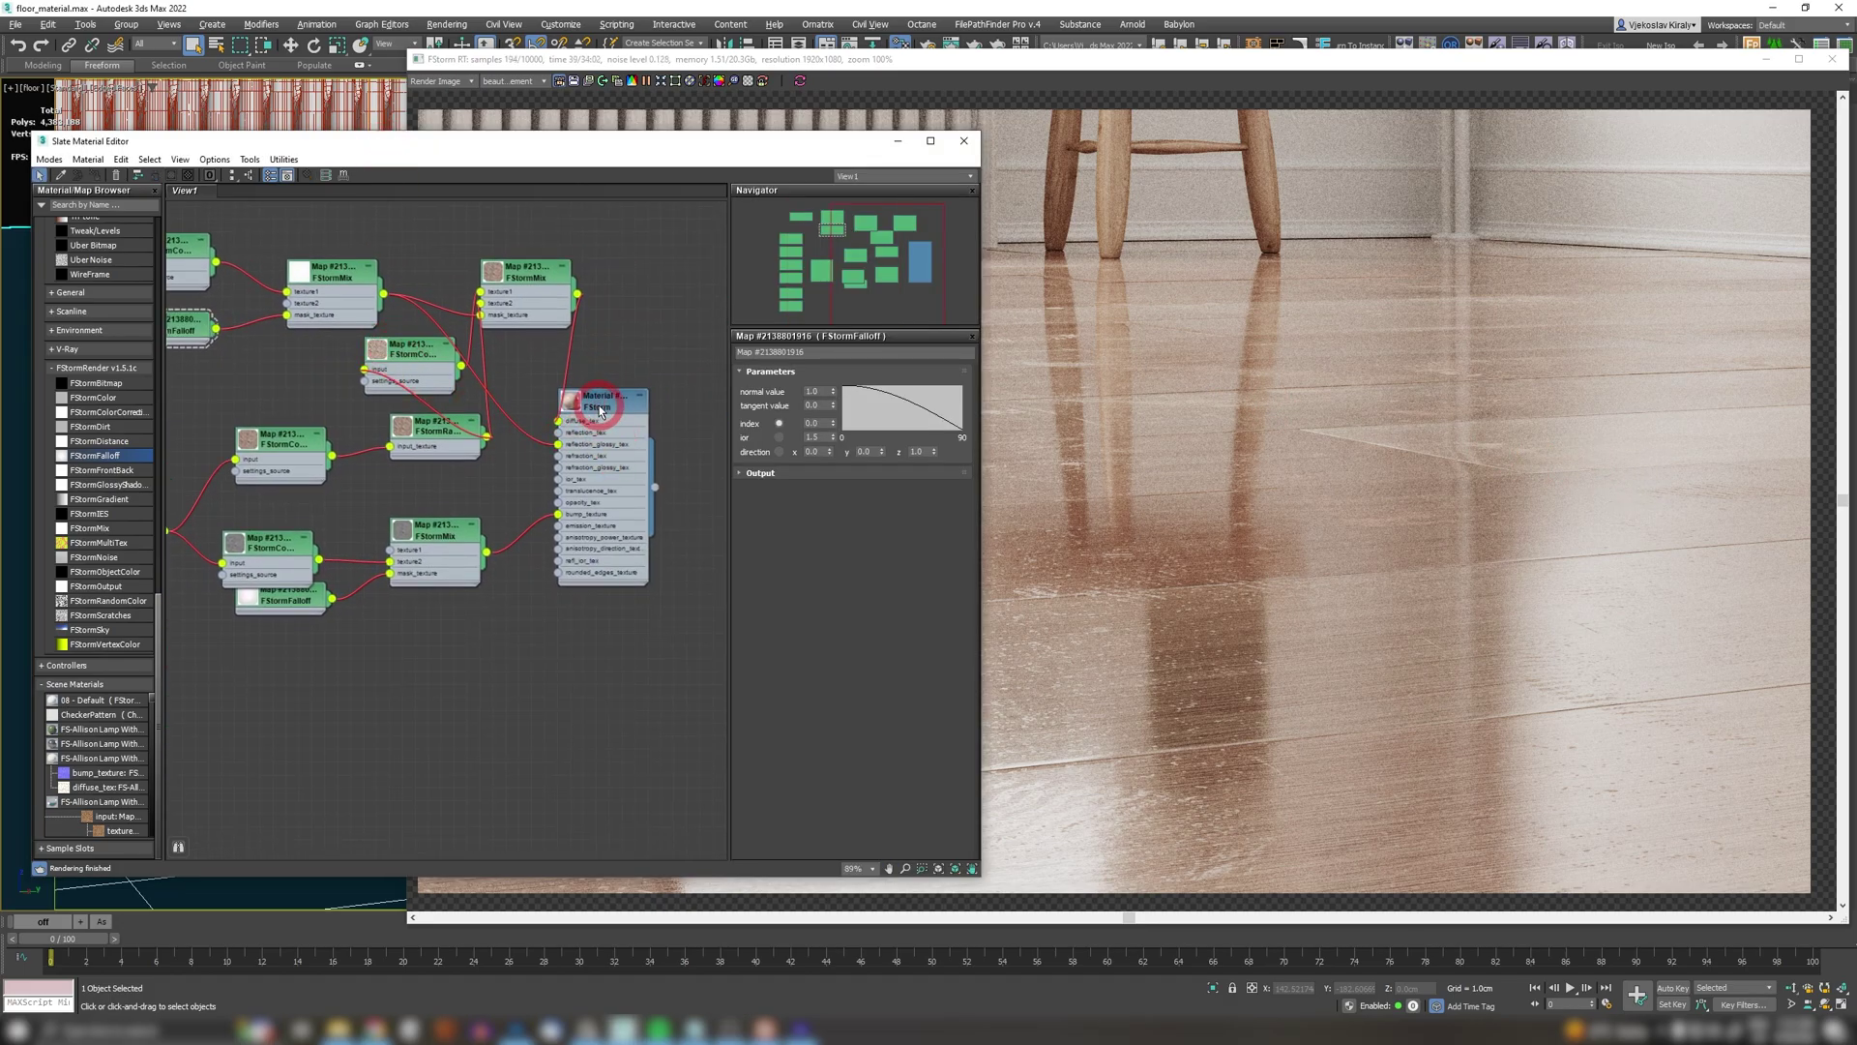
{"action": "left_click", "coordinate": [599, 411]}
{"action": "scroll", "coordinate": [629, 397], "scroll_direction": "down", "scroll_amount": 2}
{"action": "scroll", "coordinate": [668, 382], "scroll_direction": "down", "scroll_amount": 2}
{"action": "scroll", "coordinate": [685, 372], "scroll_direction": "down", "scroll_amount": 1}
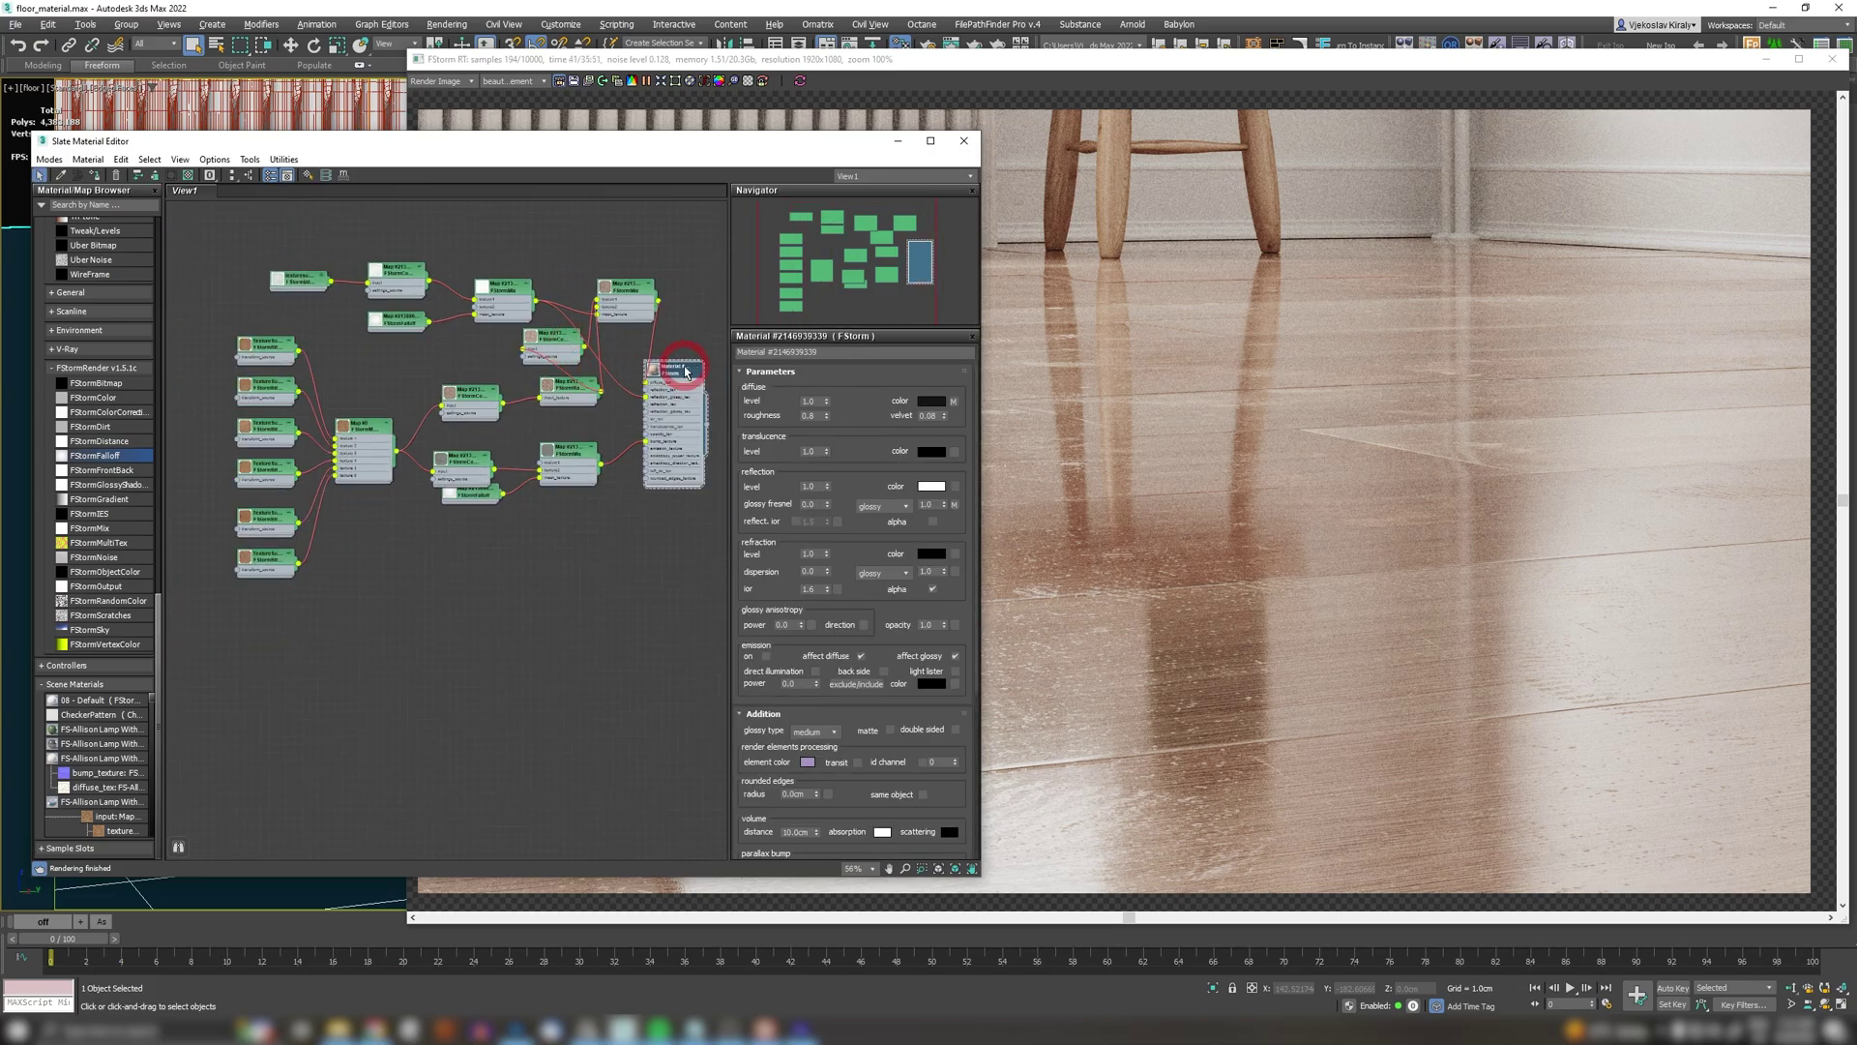
{"action": "key", "text": "l"}
{"action": "mouse_move", "coordinate": [444, 394]}
{"action": "middle_mouse_down"}
{"action": "mouse_move", "coordinate": [503, 346]}
{"action": "mouse_move", "coordinate": [444, 365]}
{"action": "middle_mouse_up"}
{"action": "scroll", "coordinate": [593, 352], "scroll_direction": "up", "scroll_amount": 3}
{"action": "scroll", "coordinate": [581, 341], "scroll_direction": "up", "scroll_amount": 1}
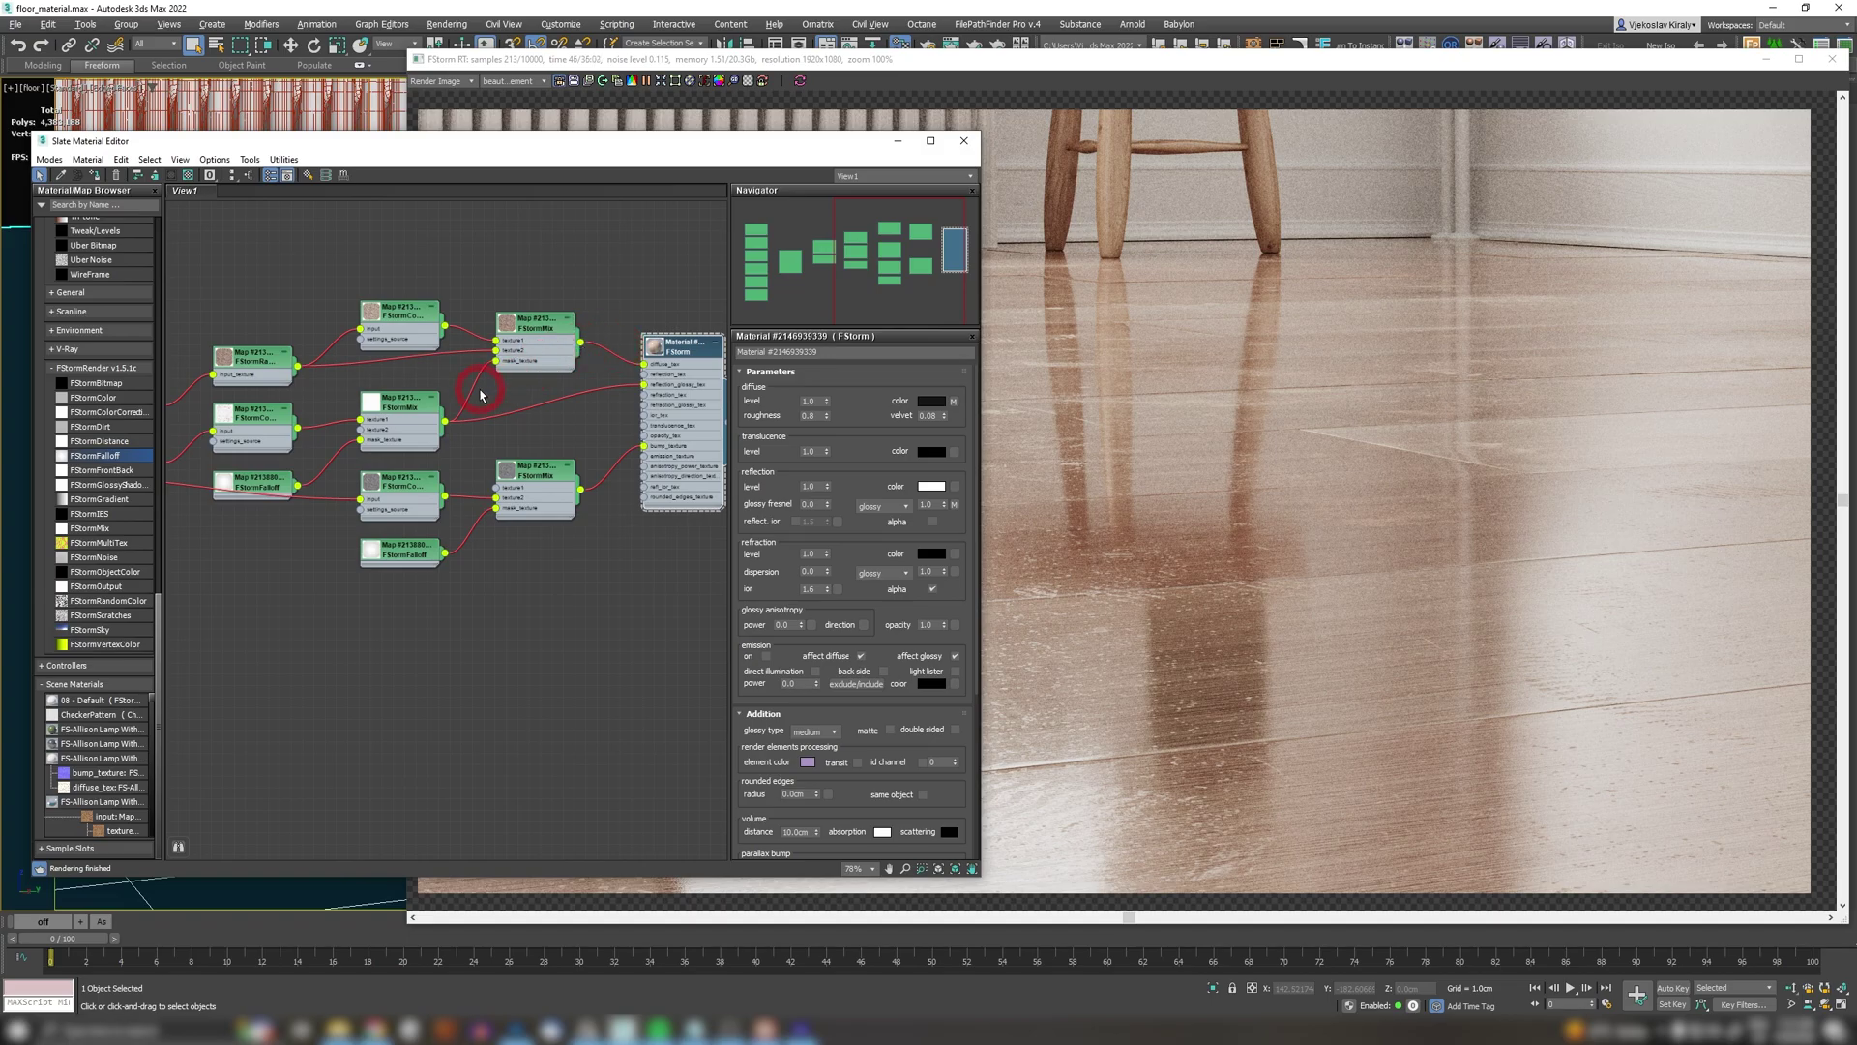
{"action": "scroll", "coordinate": [472, 379], "scroll_direction": "up", "scroll_amount": 1}
{"action": "scroll", "coordinate": [416, 401], "scroll_direction": "up", "scroll_amount": 1}
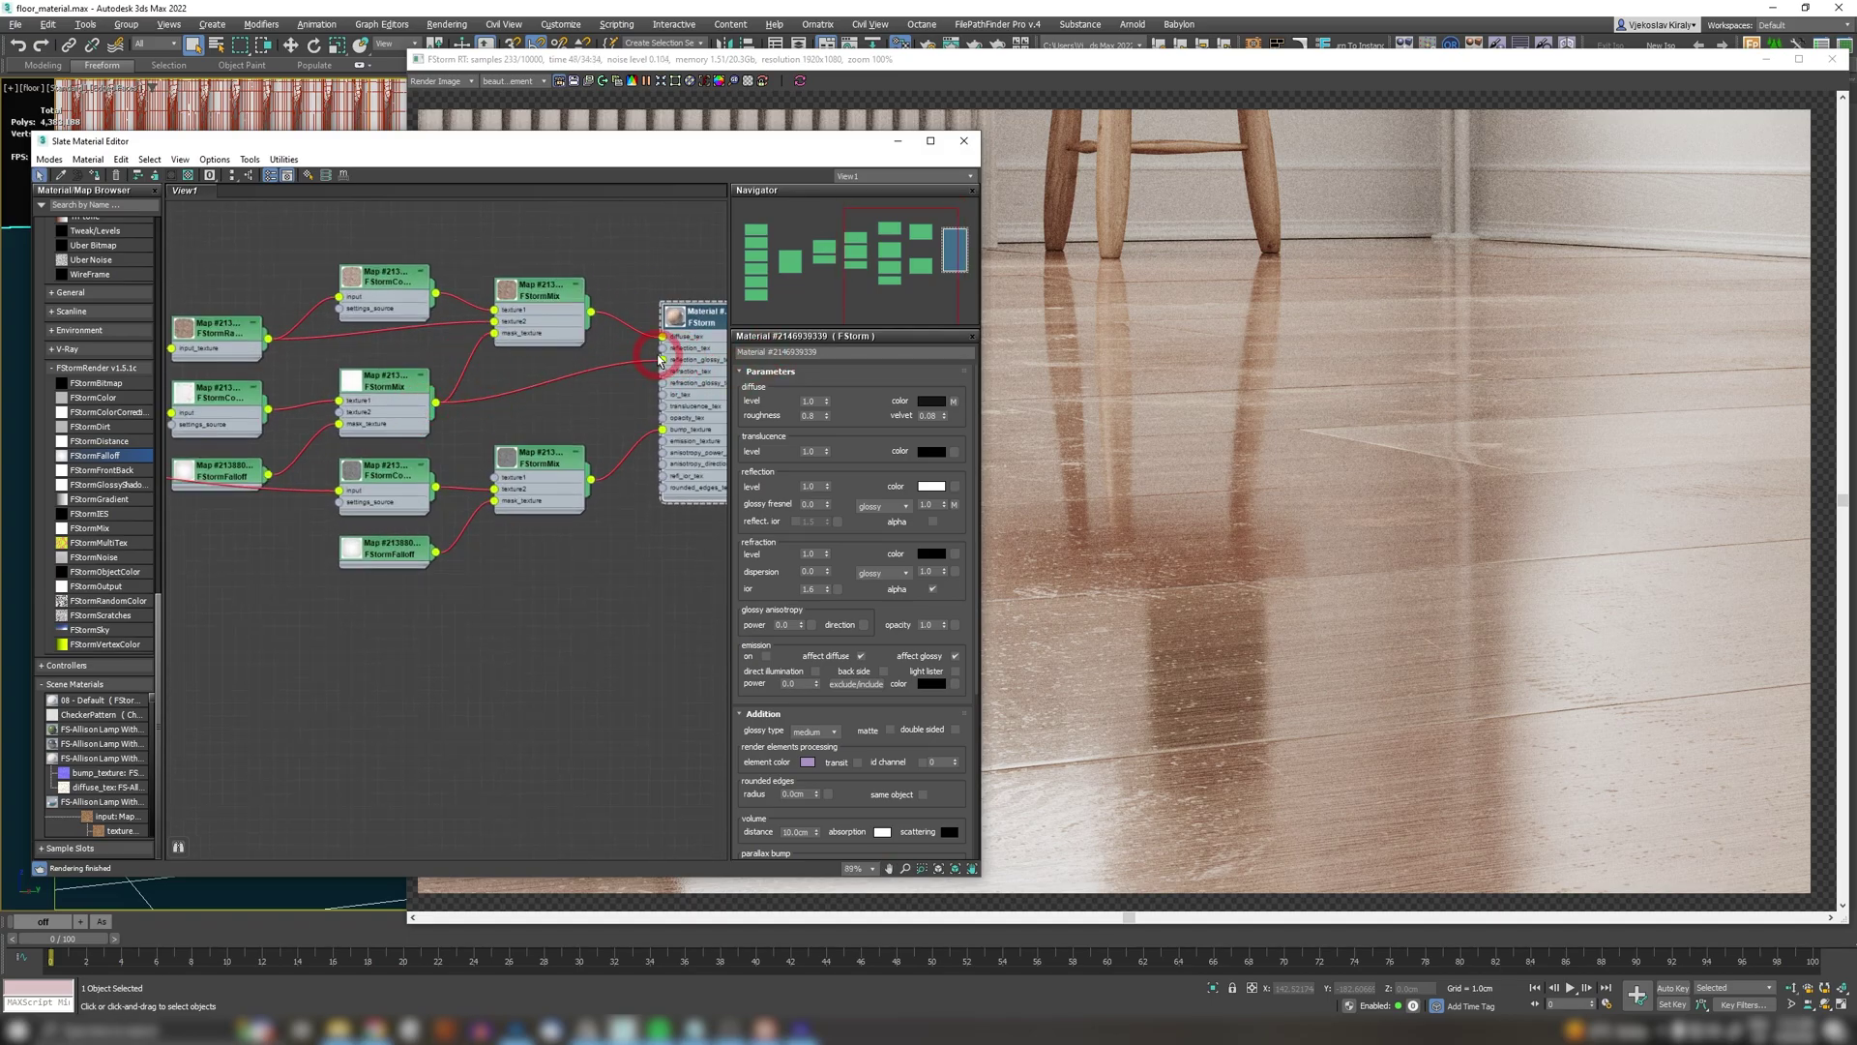
{"action": "left_click", "coordinate": [245, 372]}
{"action": "middle_click_drag", "start_coordinate": [352, 340], "coordinate": [381, 360]}
Step: Move the colour-correction node beside the mix and set offset 0.85, contrast 0.7
{"action": "left_click", "coordinate": [416, 503]}
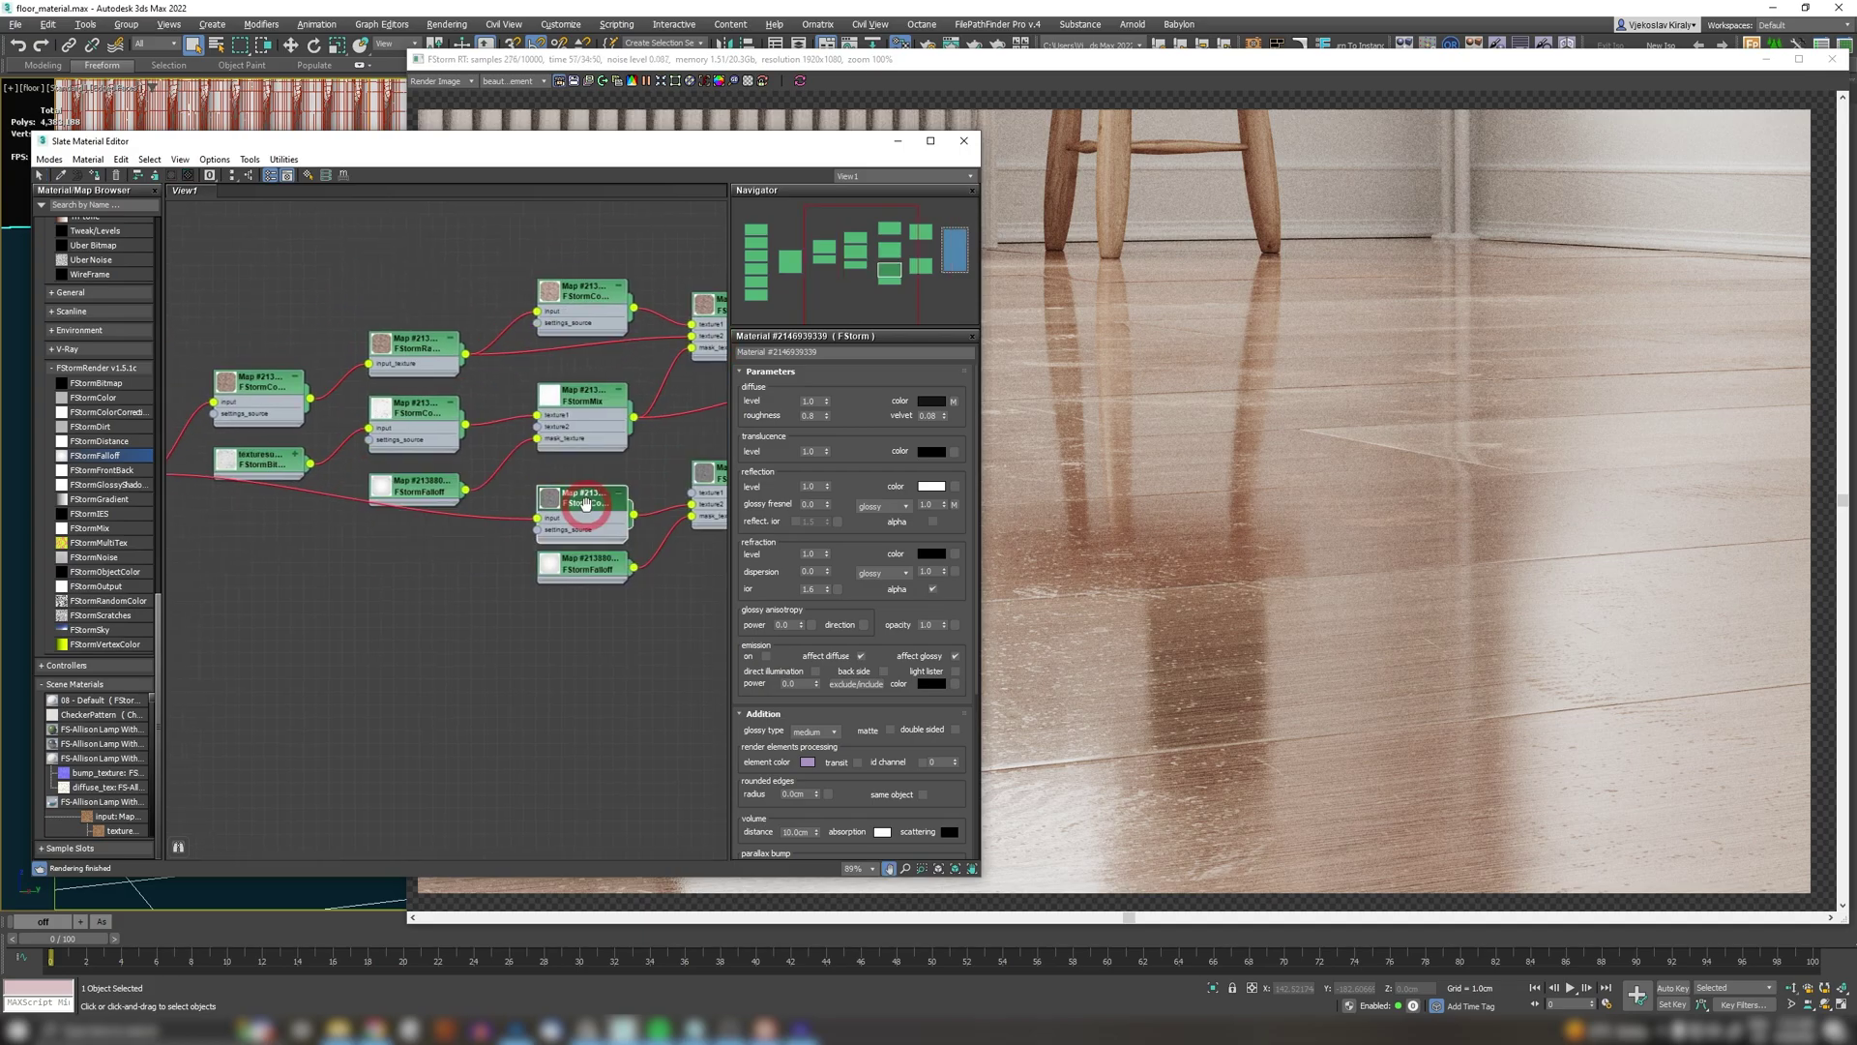
{"action": "middle_click_drag", "start_coordinate": [416, 503], "coordinate": [508, 513]}
{"action": "left_click_drag", "start_coordinate": [508, 512], "coordinate": [513, 481]}
{"action": "left_click_drag", "start_coordinate": [820, 489], "coordinate": [754, 492]}
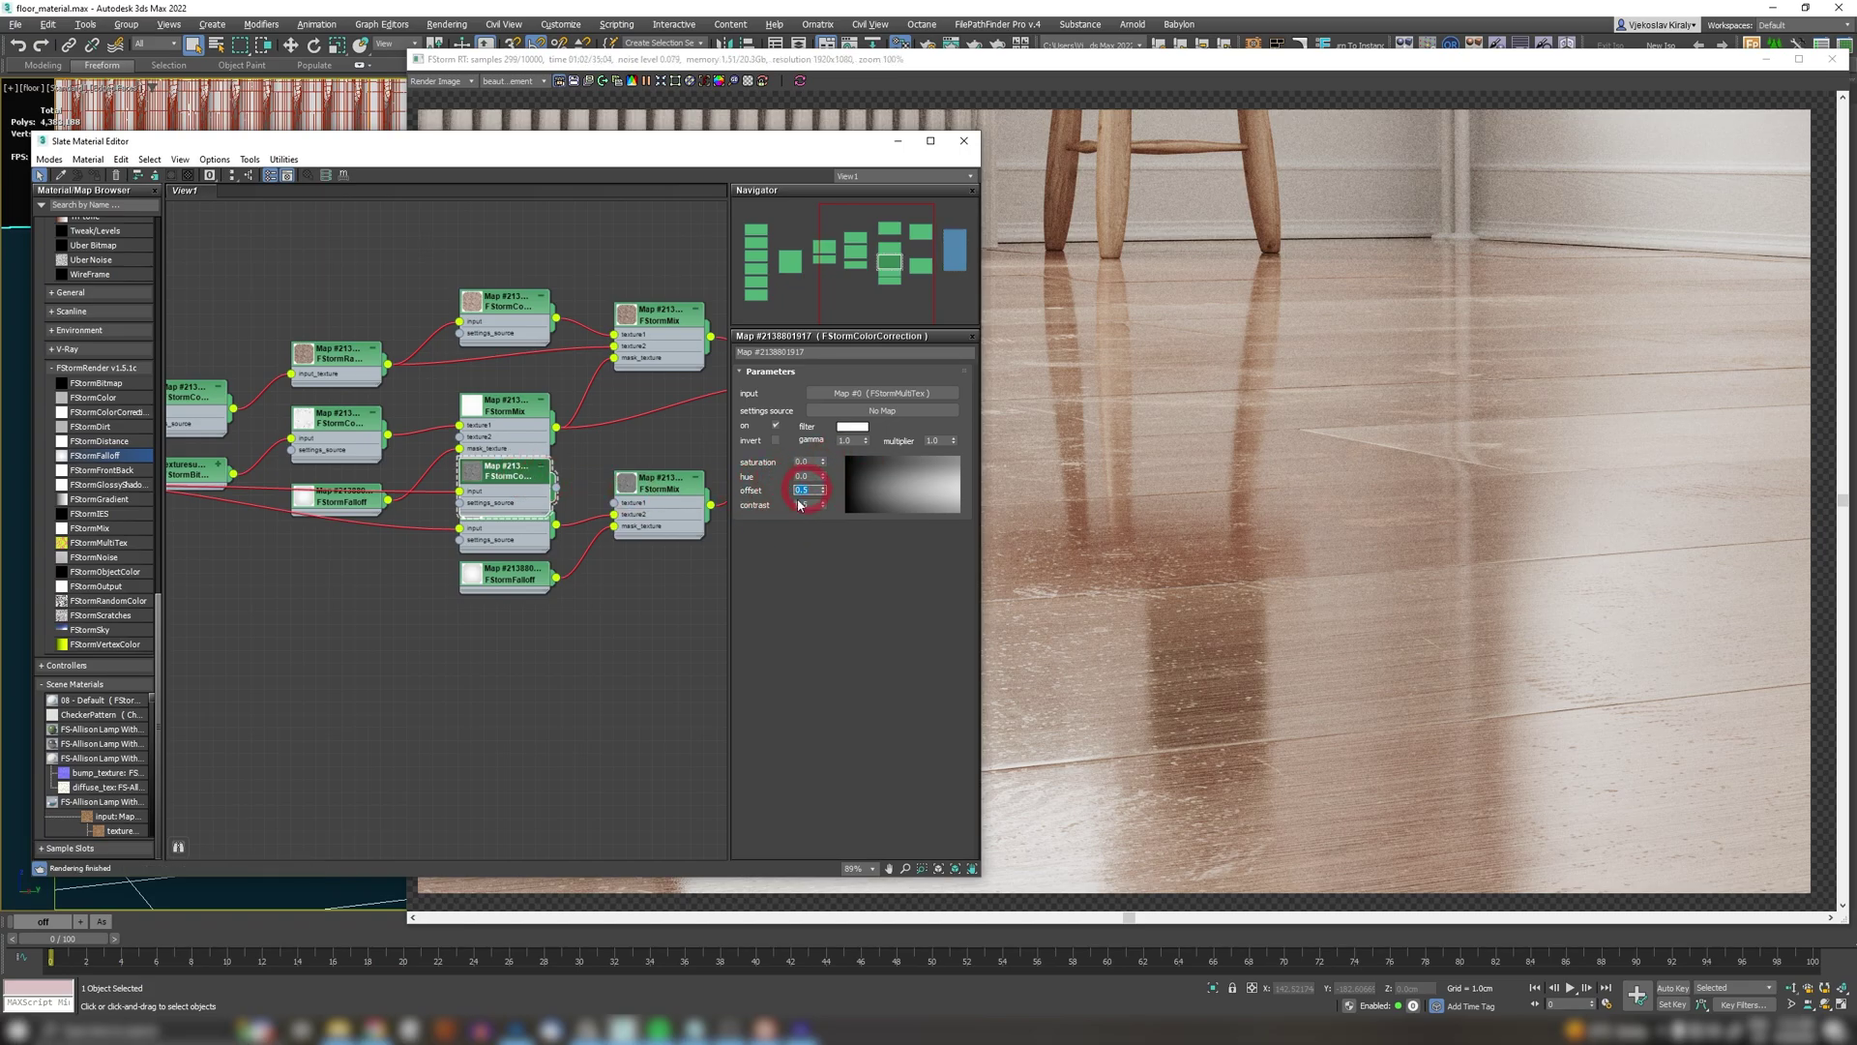
{"action": "left_click_drag", "start_coordinate": [800, 504], "coordinate": [778, 514]}
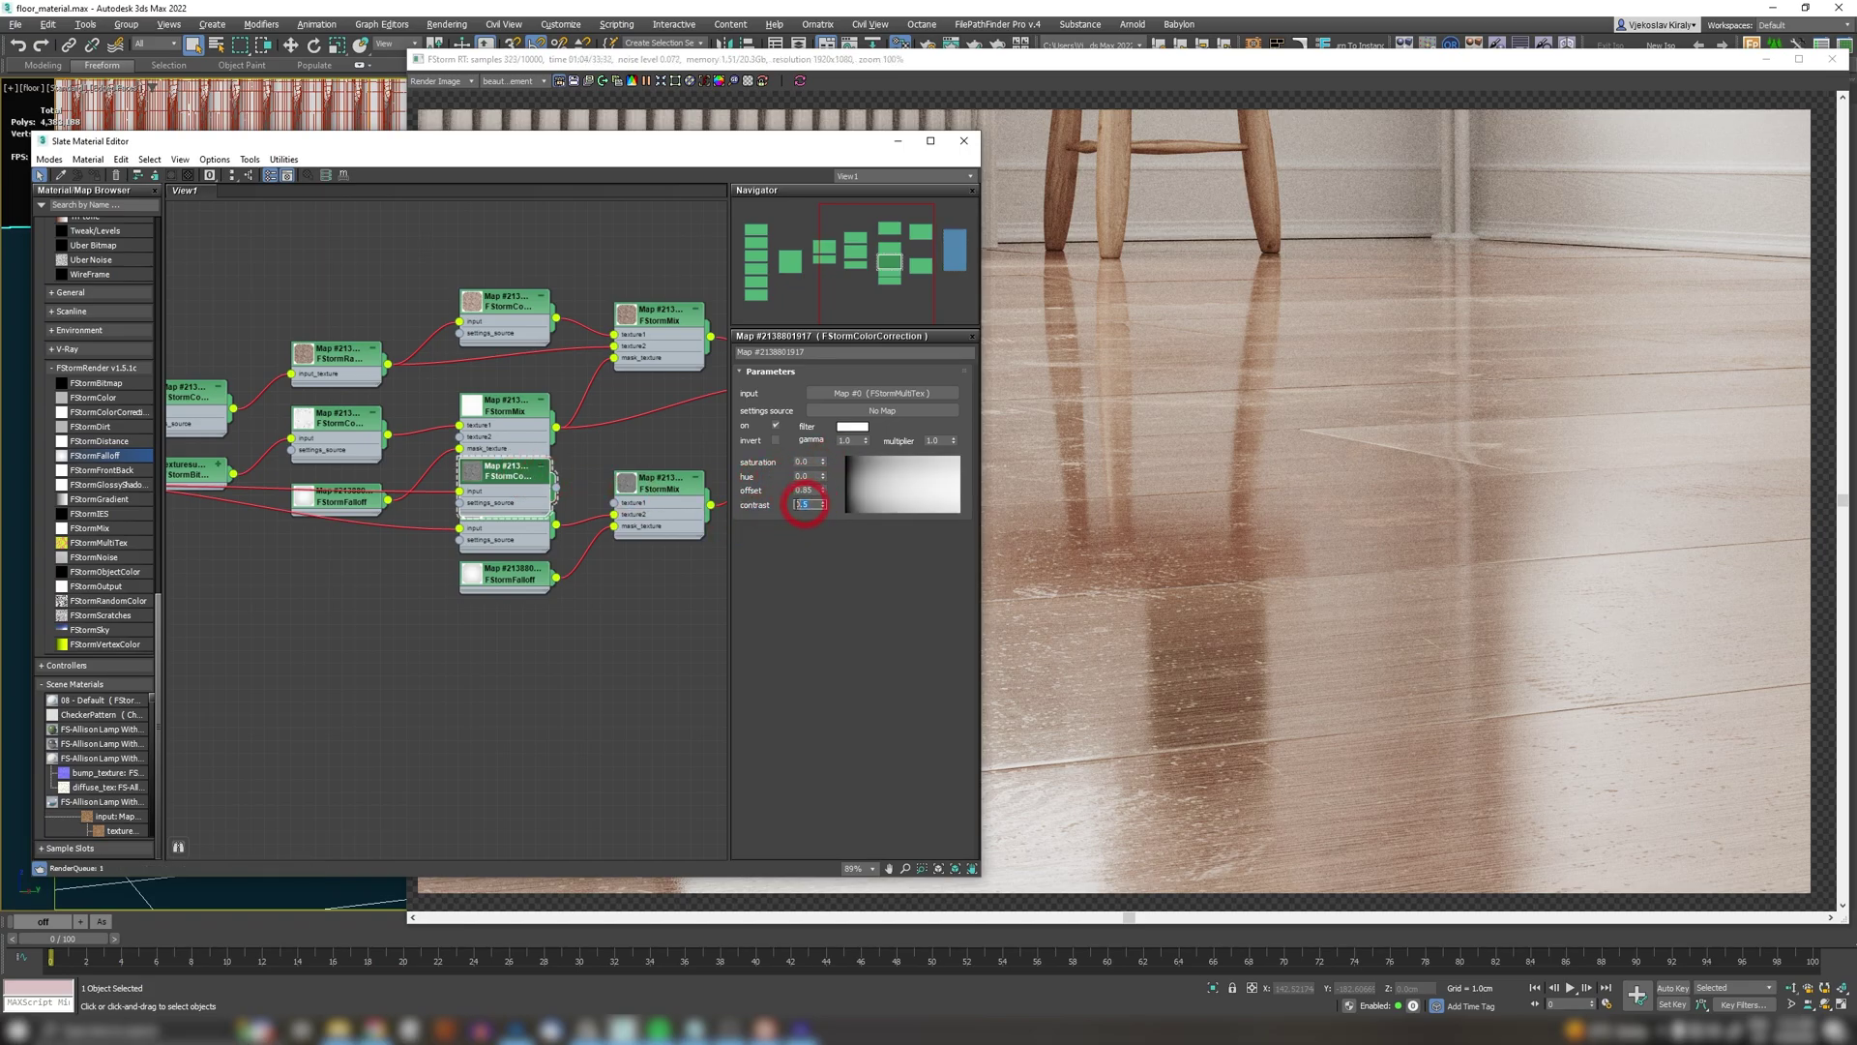
{"action": "left_click", "coordinate": [504, 474]}
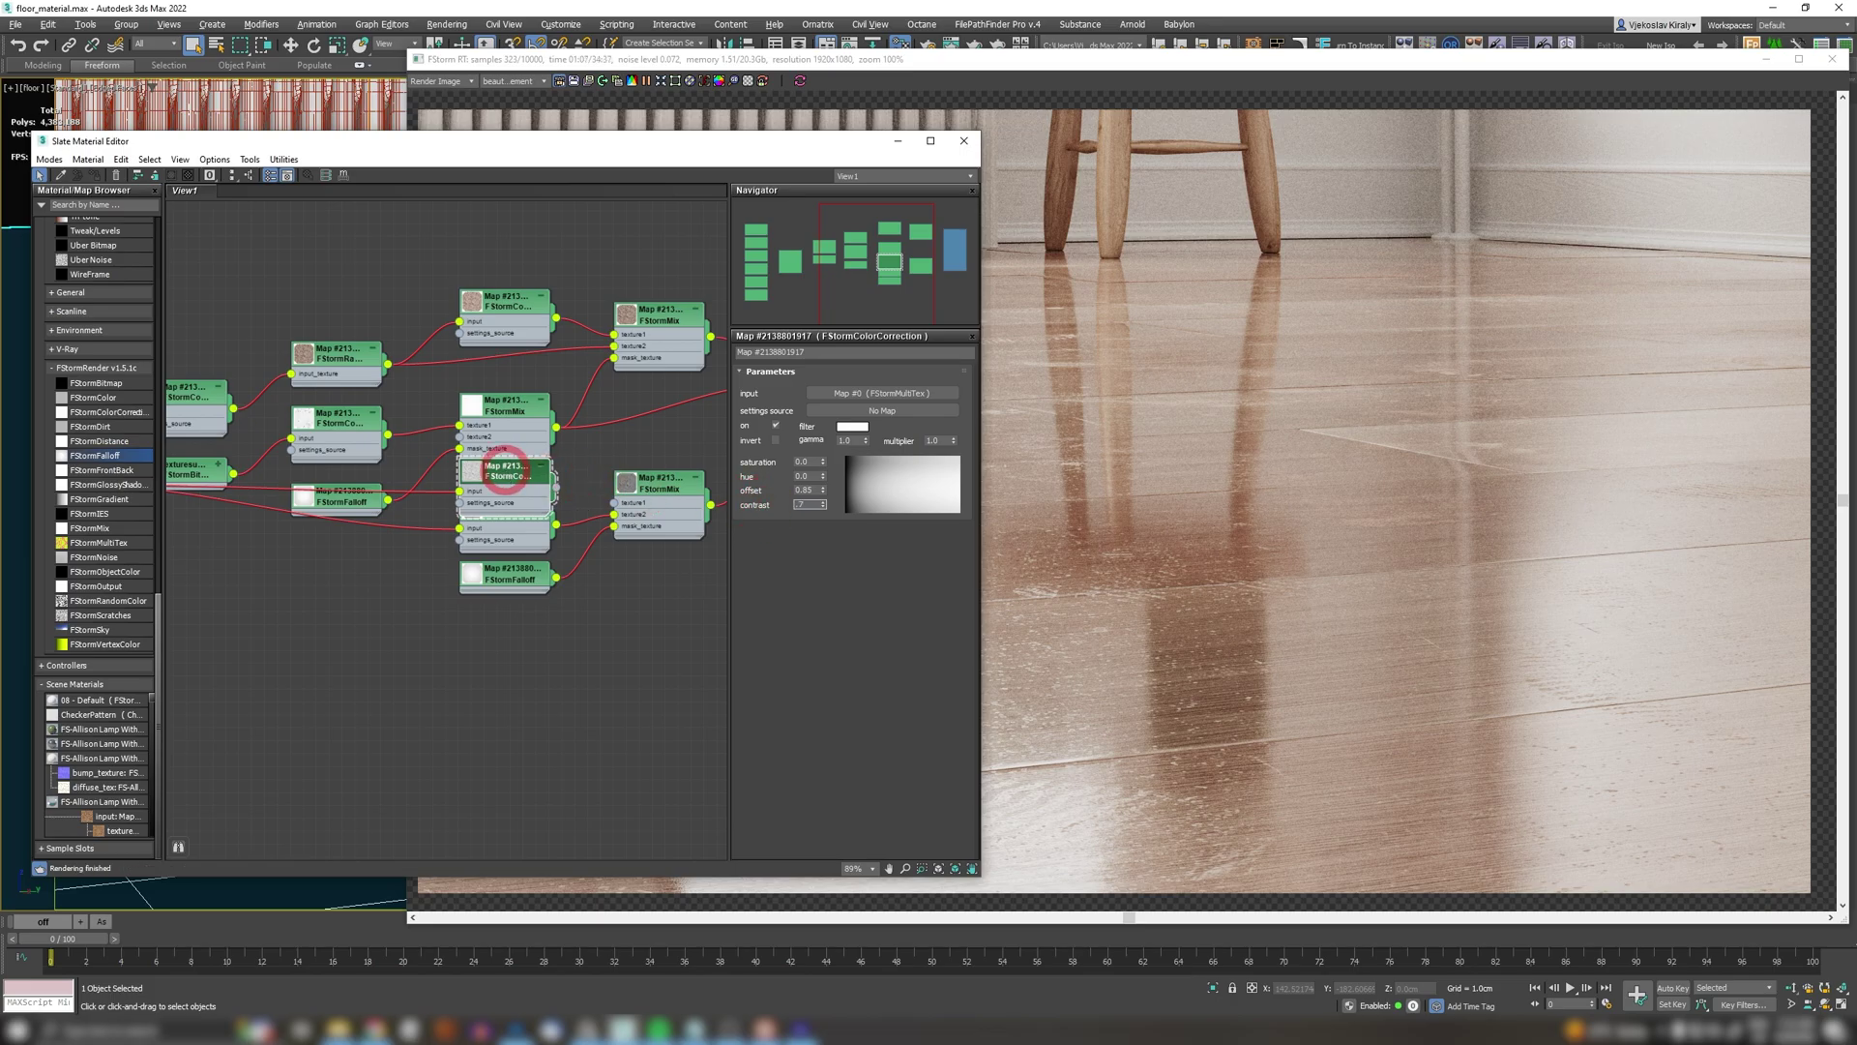
{"action": "double_click", "coordinate": [505, 474]}
Step: Connect the colour-correction map to the FStorm material's reflection input
{"action": "middle_click_drag", "start_coordinate": [571, 491], "coordinate": [289, 529]}
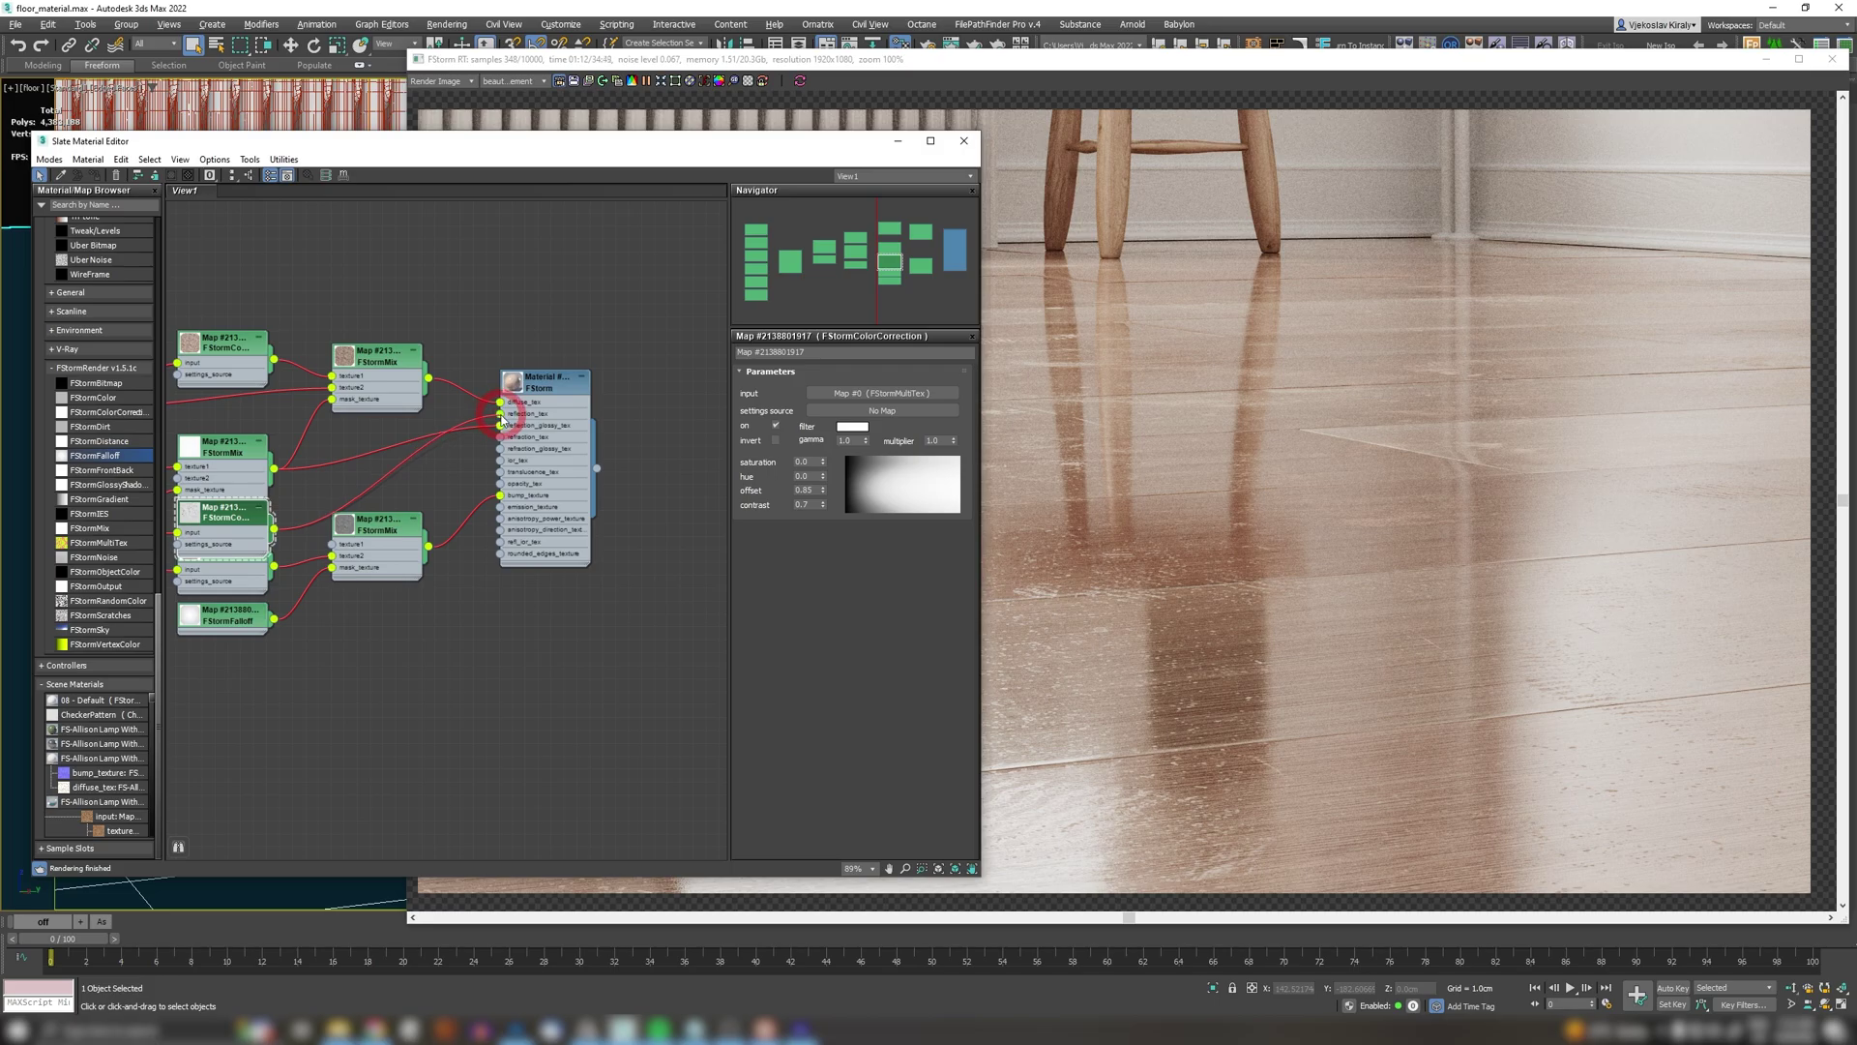
{"action": "left_click_drag", "start_coordinate": [503, 422], "coordinate": [501, 413]}
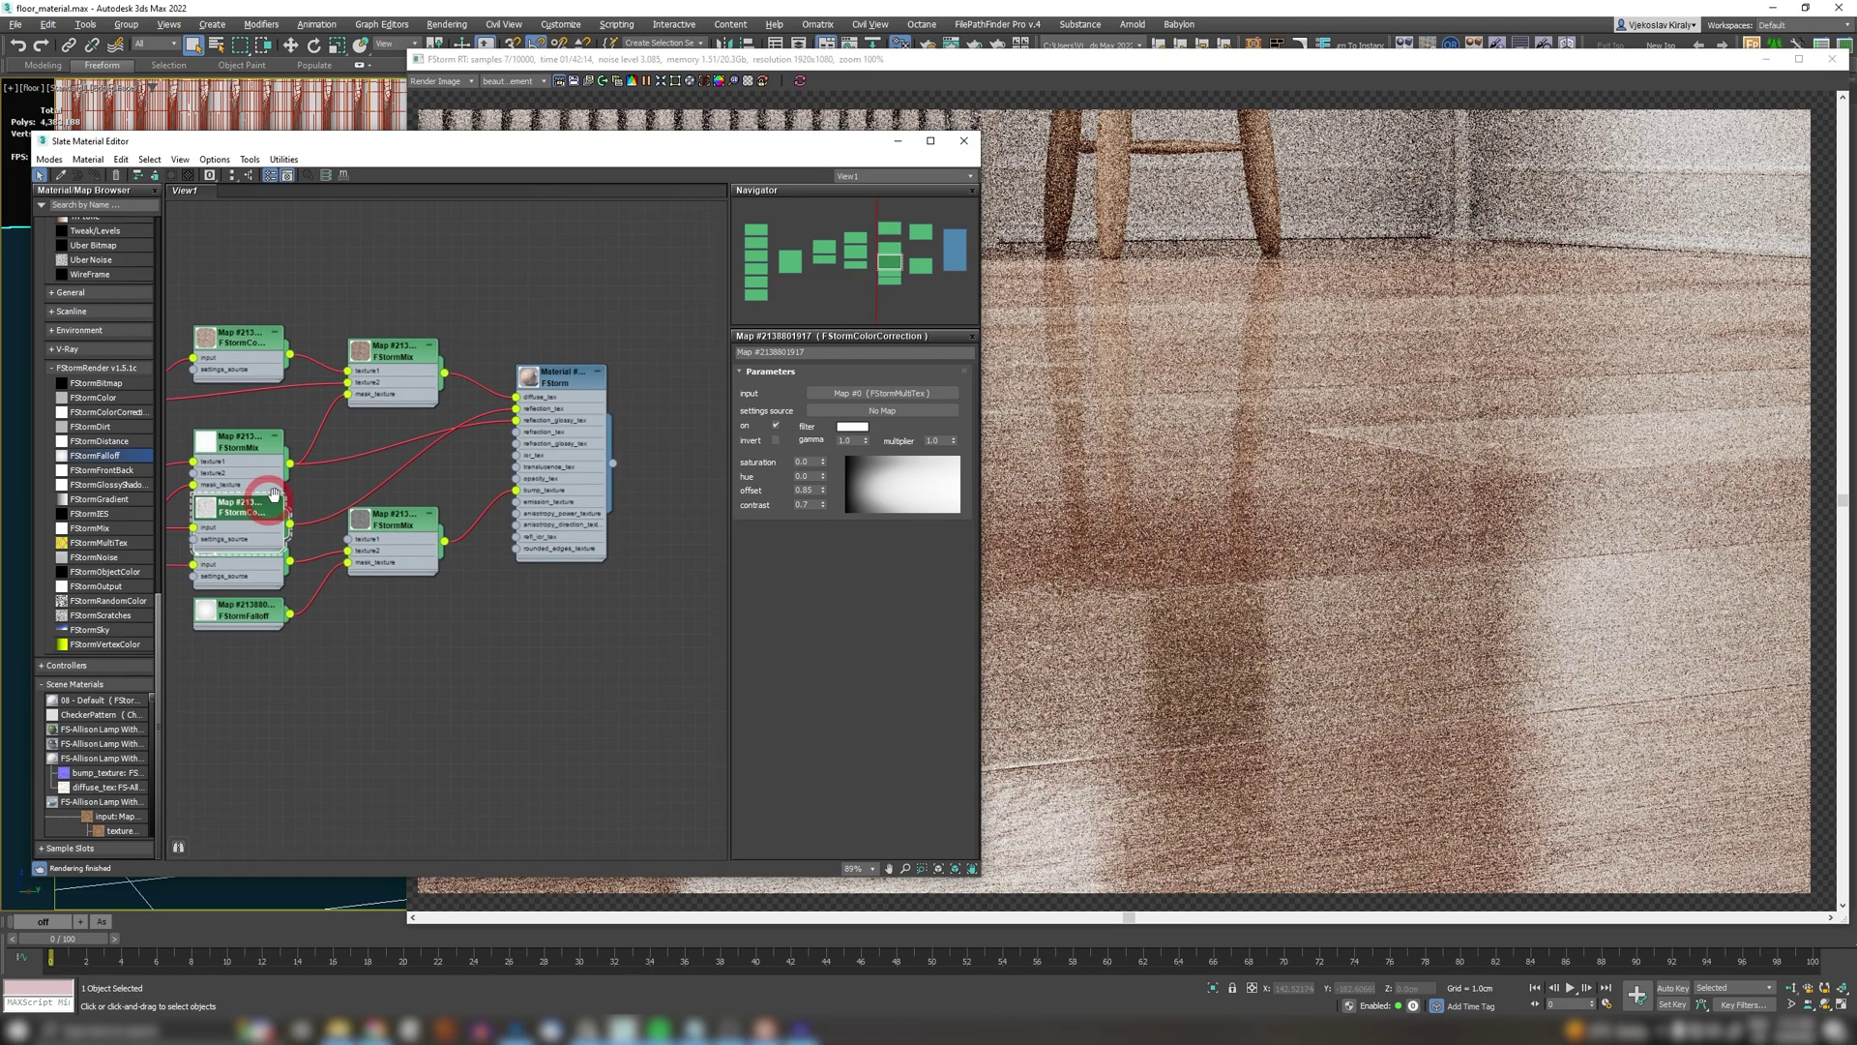
{"action": "middle_click_drag", "start_coordinate": [197, 517], "coordinate": [269, 503]}
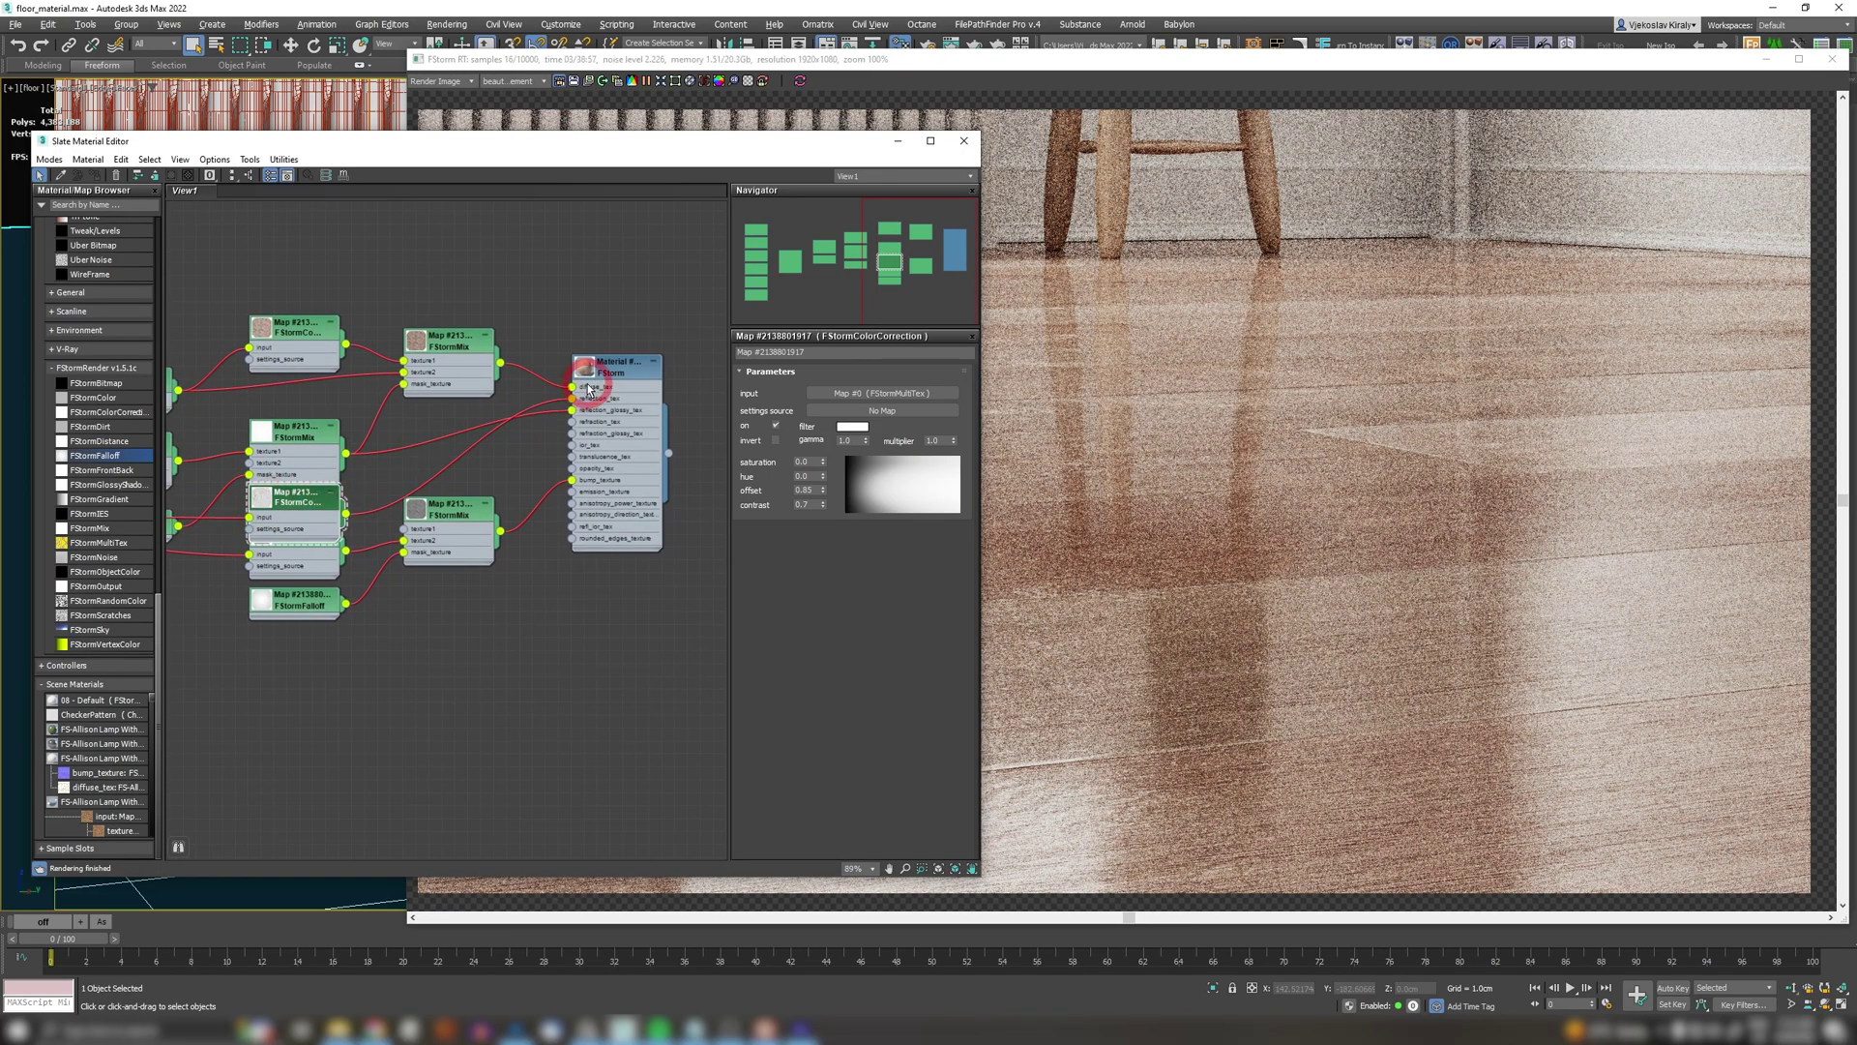
{"action": "left_click", "coordinate": [913, 354]}
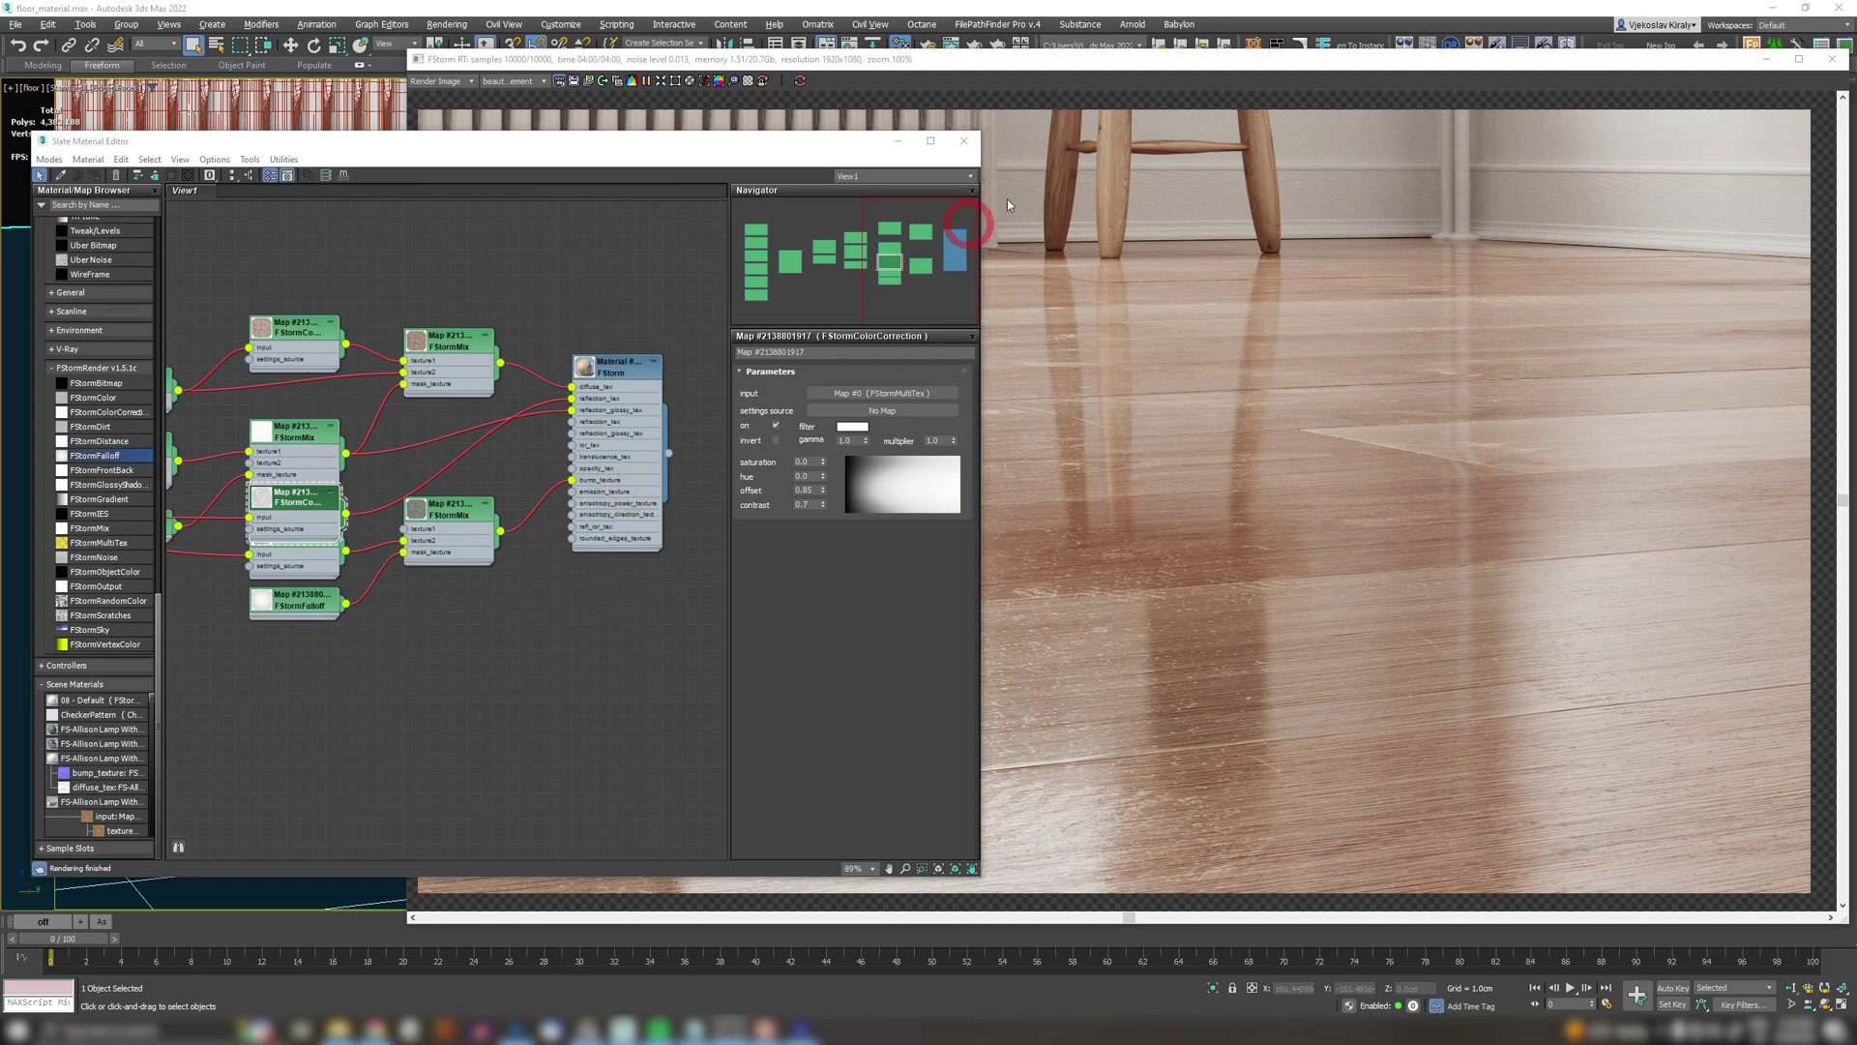
Step: Render the whole room from the main view camera in the FStorm frame buffer
{"action": "left_click", "coordinate": [985, 70]}
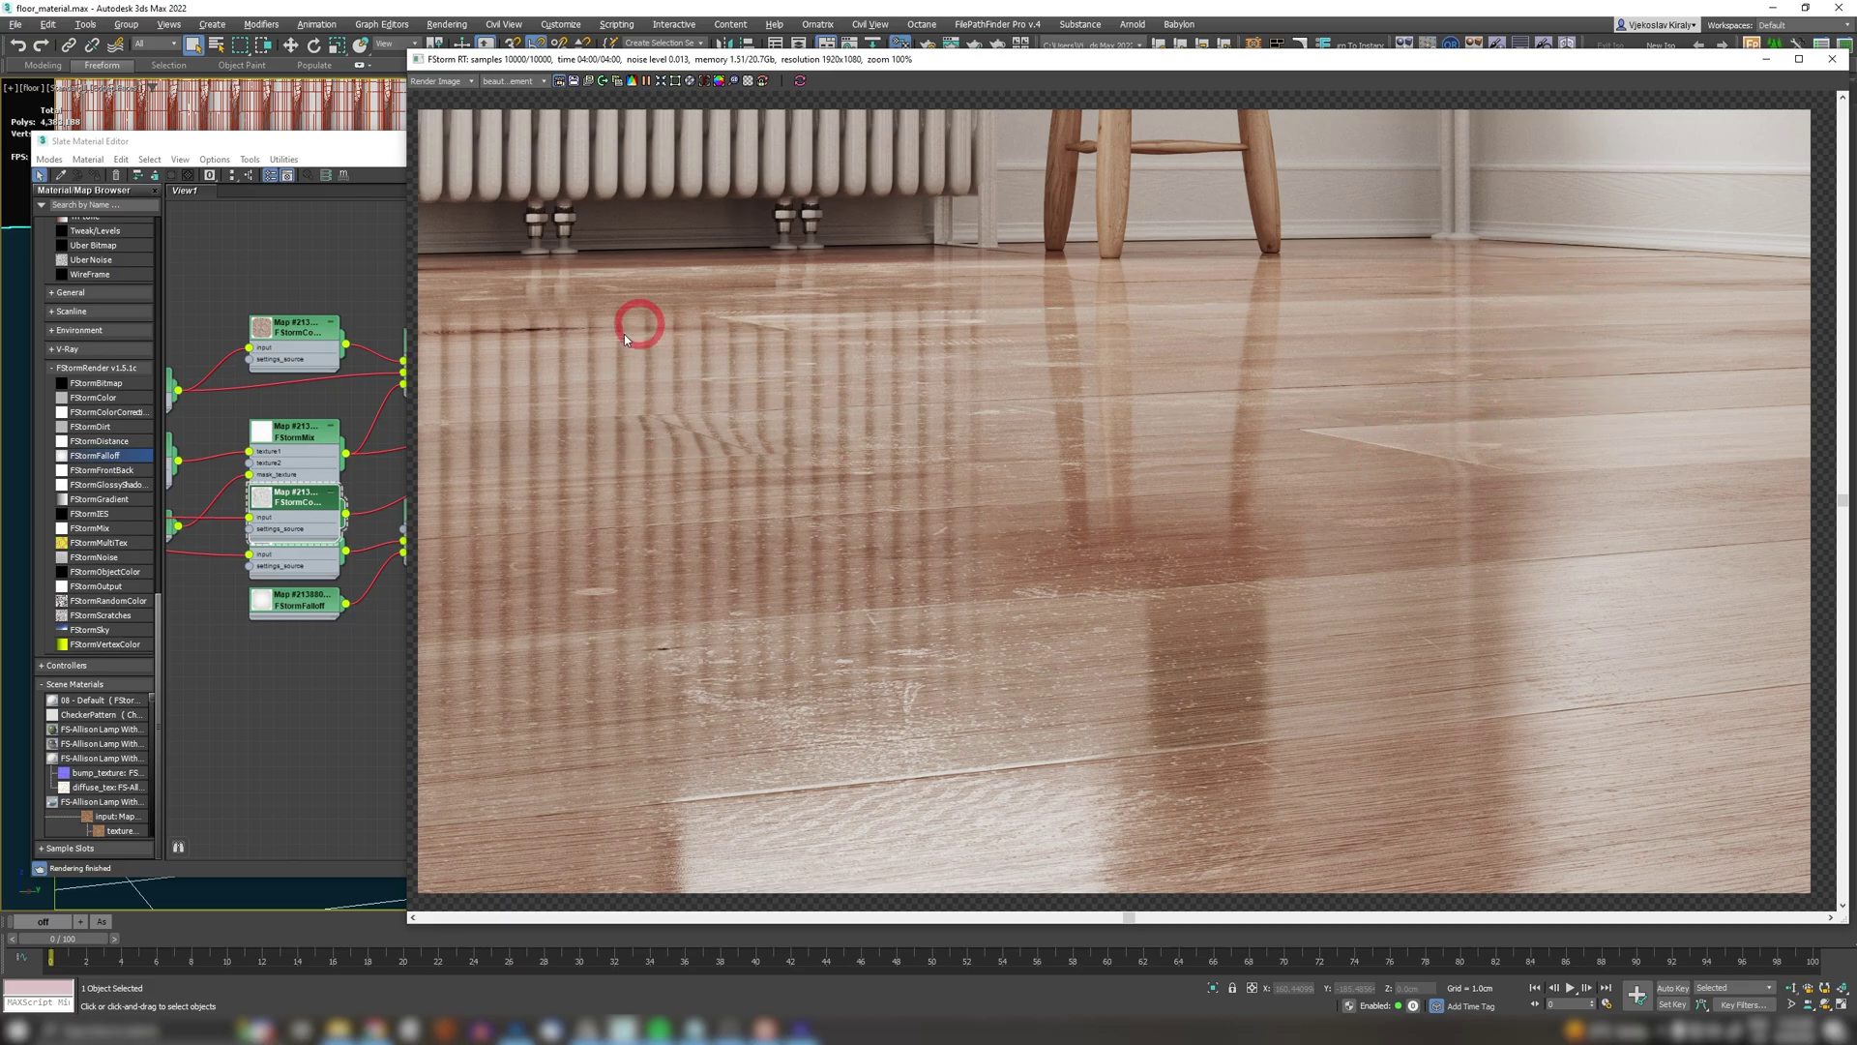
{"action": "left_click", "coordinate": [34, 87]}
{"action": "left_click", "coordinate": [235, 120]}
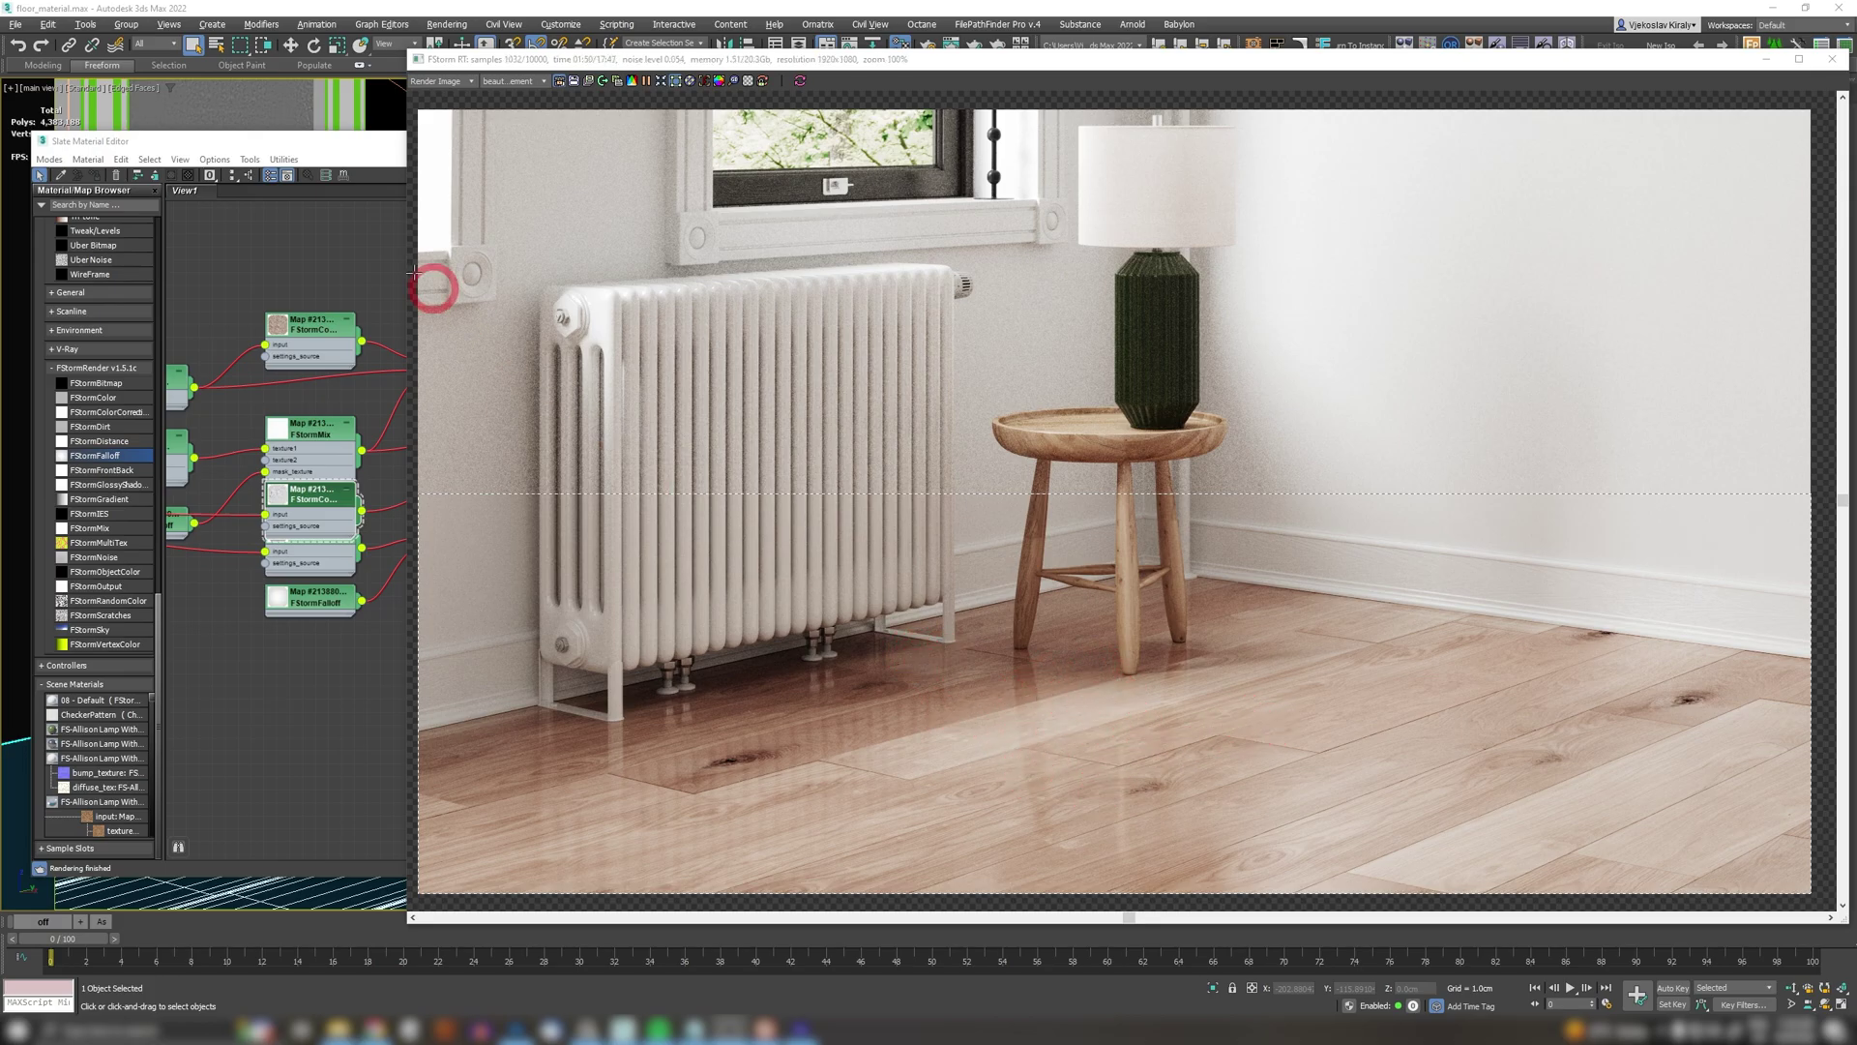
Step: Change the floor material's bump amount in the Maps rollout and let the room render refine
{"action": "left_click", "coordinate": [311, 146]}
{"action": "double_click", "coordinate": [612, 365]}
{"action": "scroll", "coordinate": [751, 677], "scroll_direction": "down", "scroll_amount": 1}
{"action": "scroll", "coordinate": [758, 619], "scroll_direction": "down", "scroll_amount": 3}
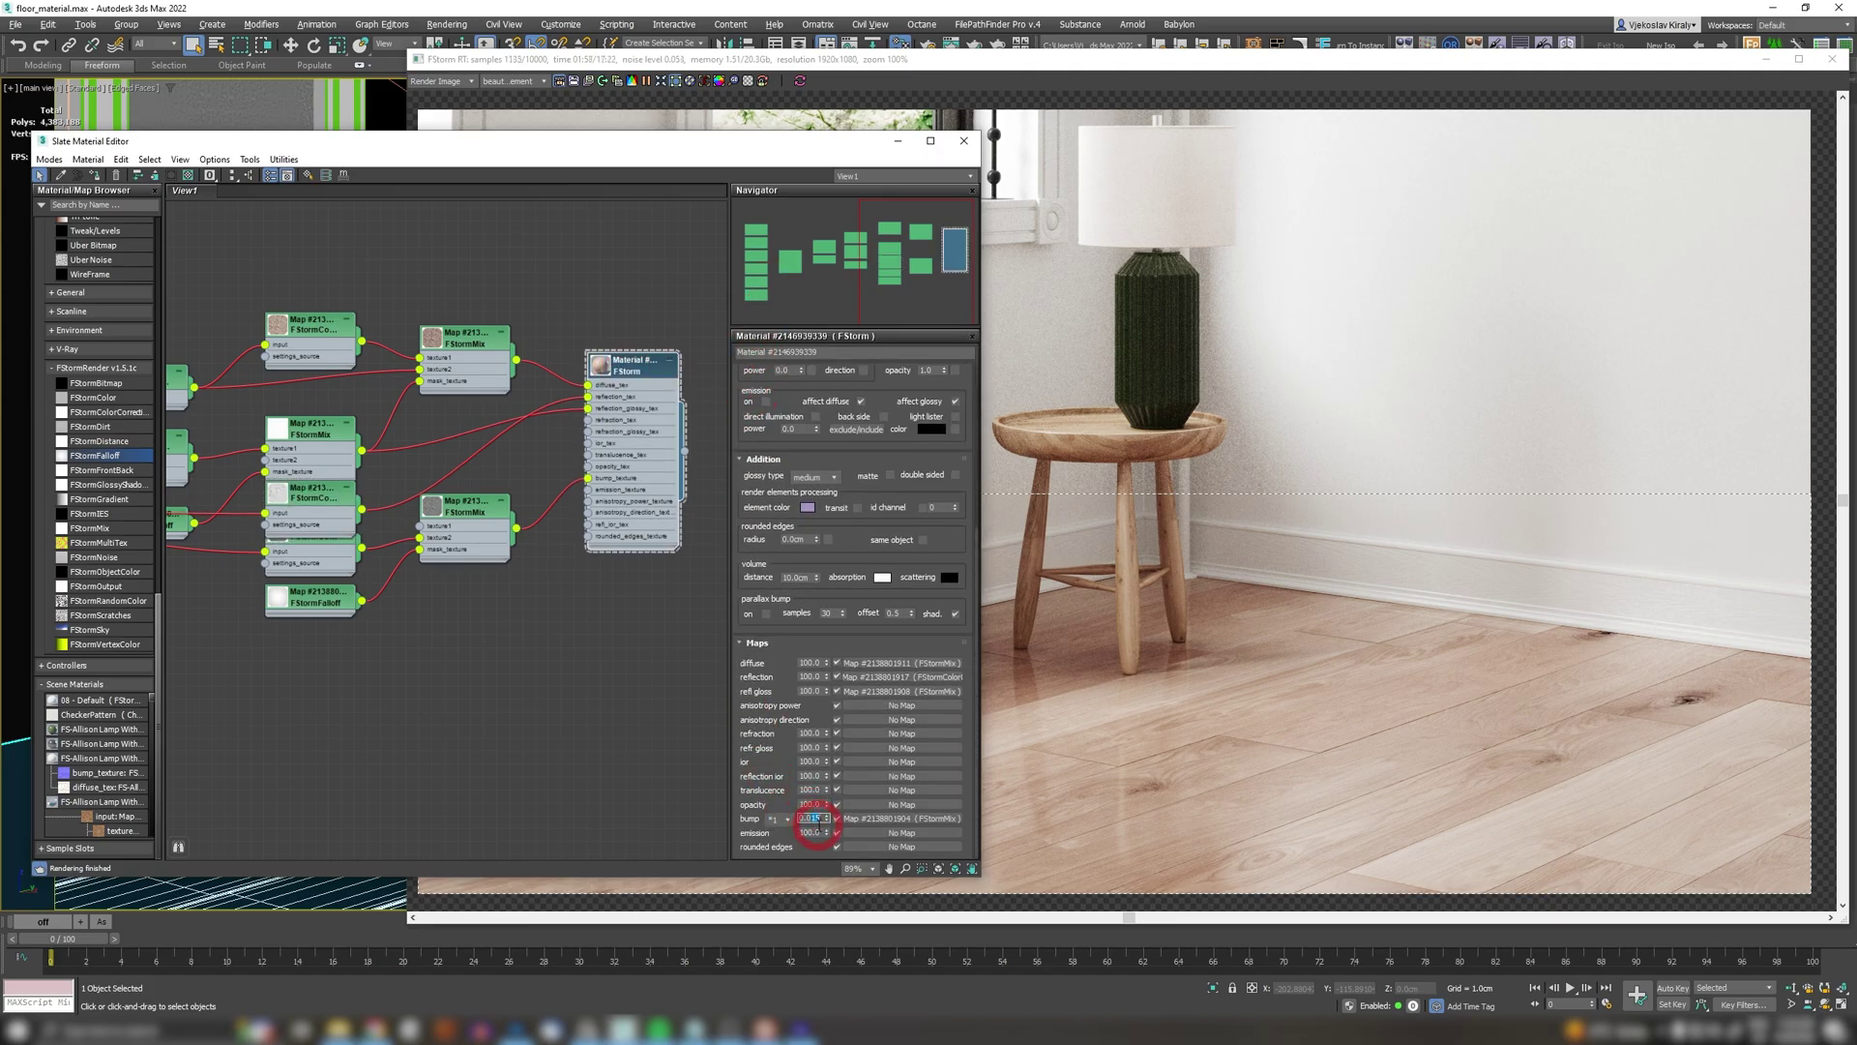
{"action": "left_click", "coordinate": [554, 728]}
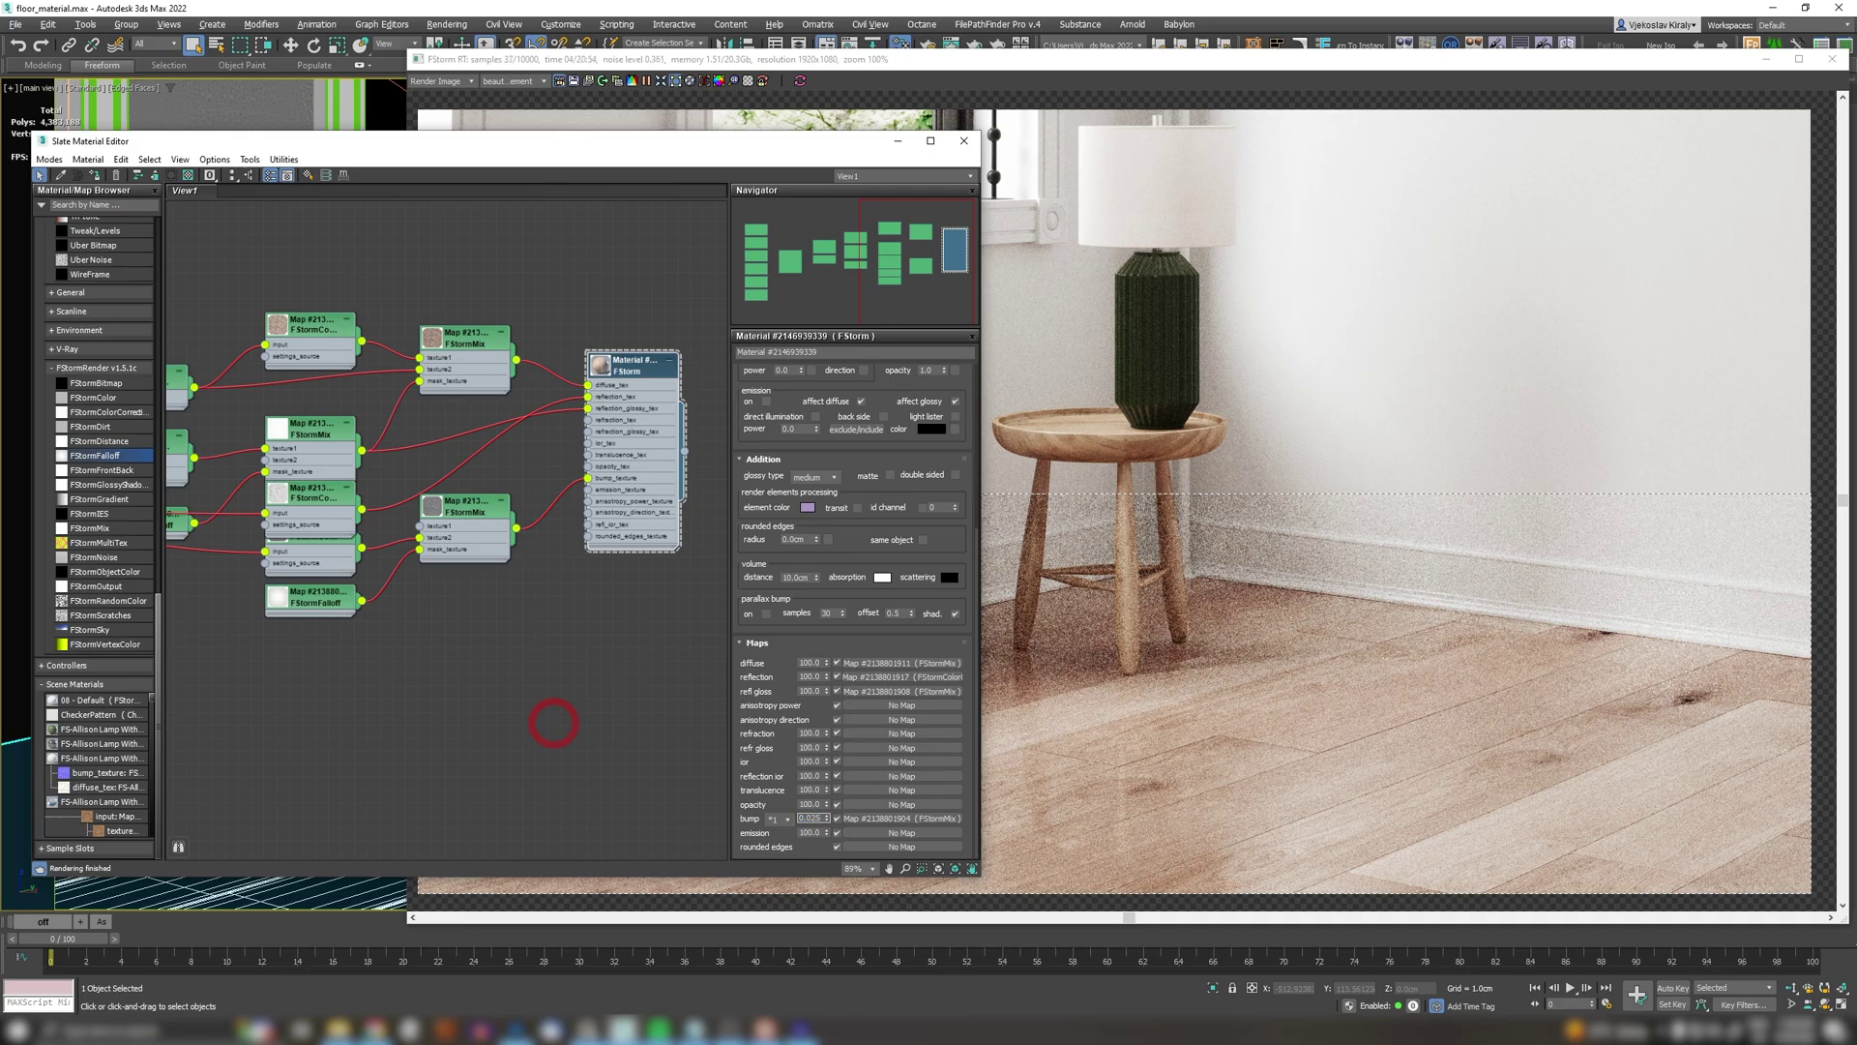
{"action": "left_click", "coordinate": [764, 82]}
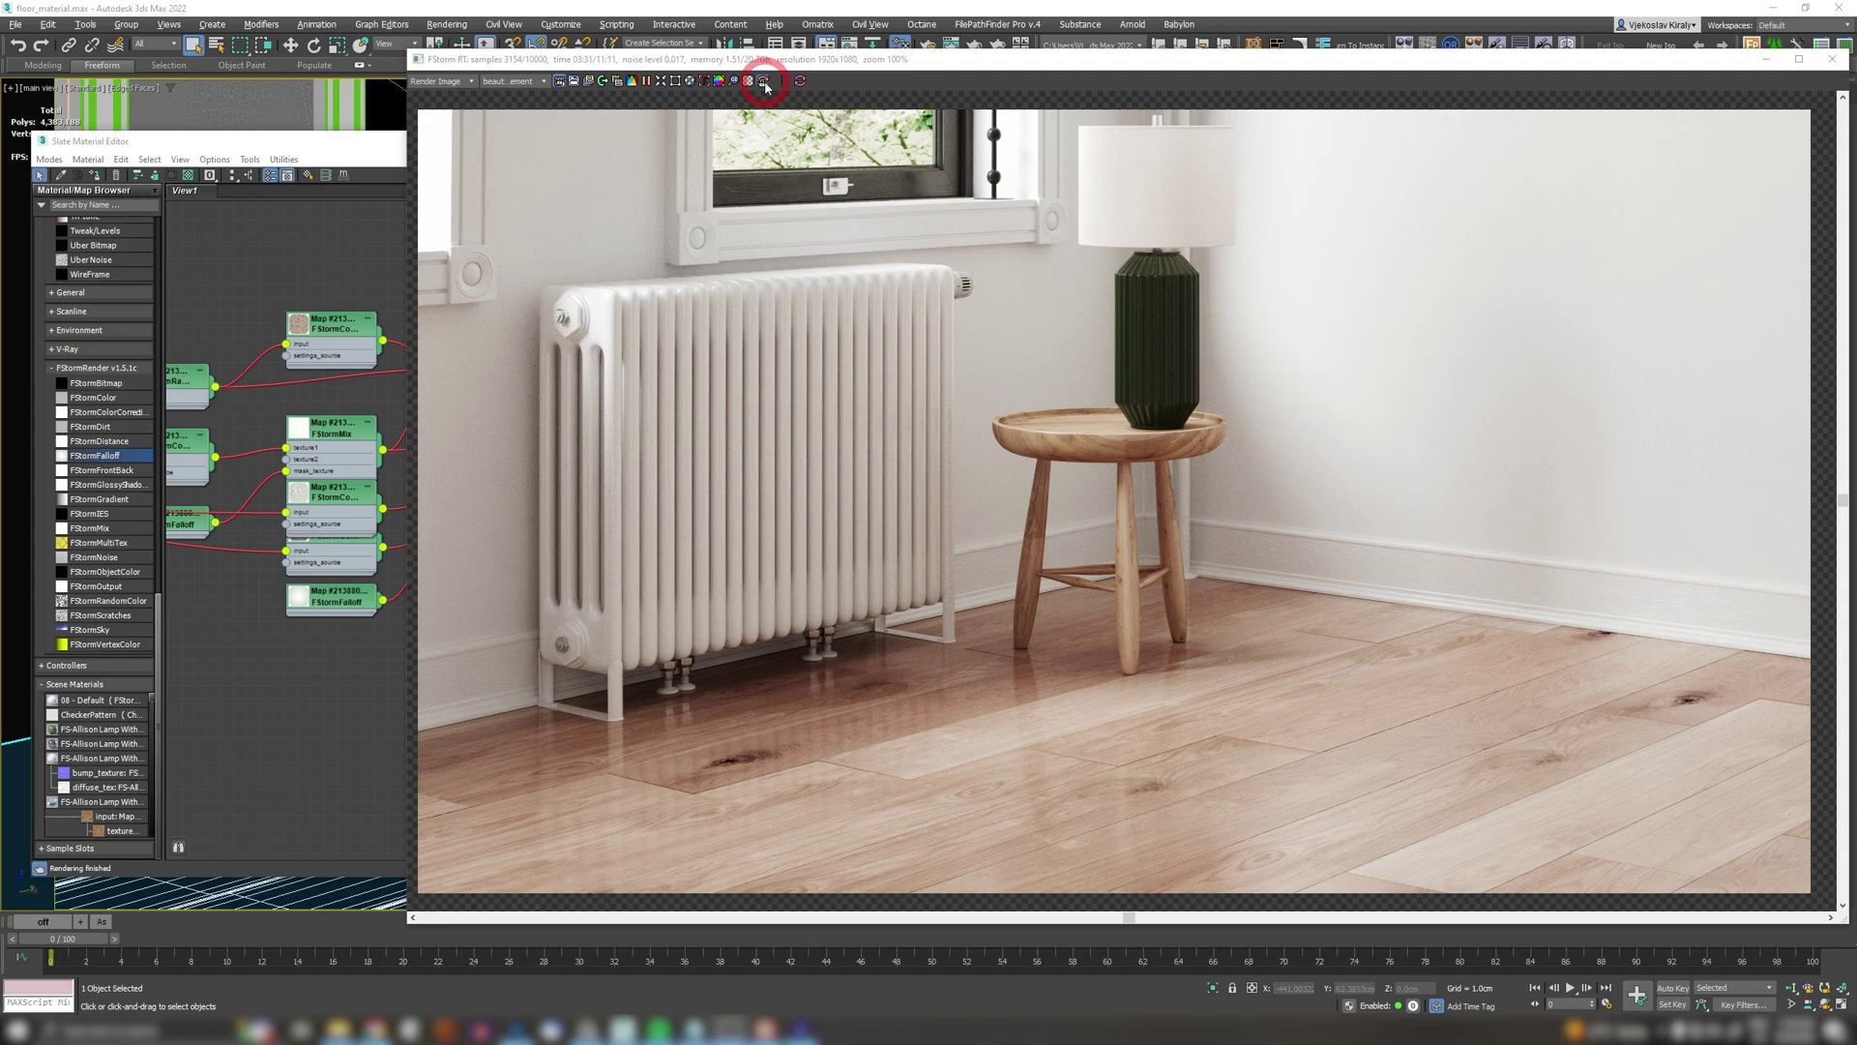
Step: Re-render the top view at 1988x1148 resolution
{"action": "left_click", "coordinate": [249, 136]}
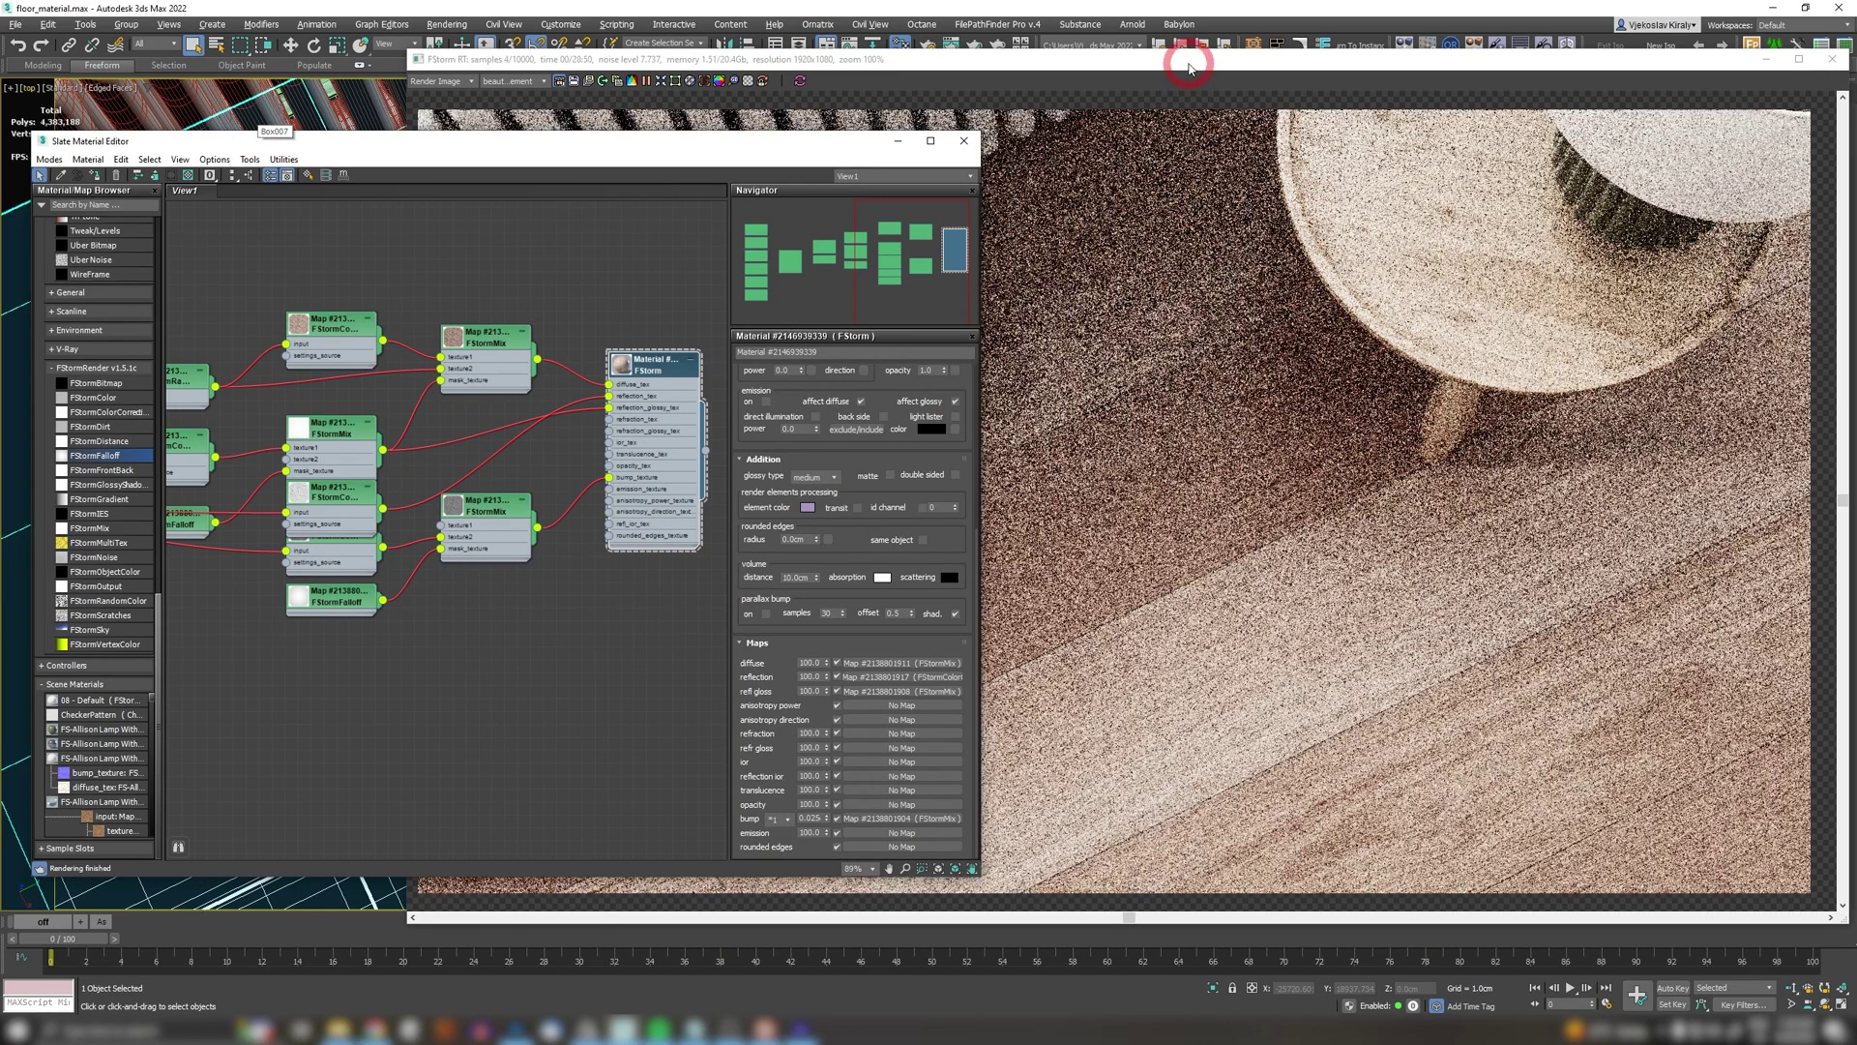
{"action": "left_click", "coordinate": [1189, 65]}
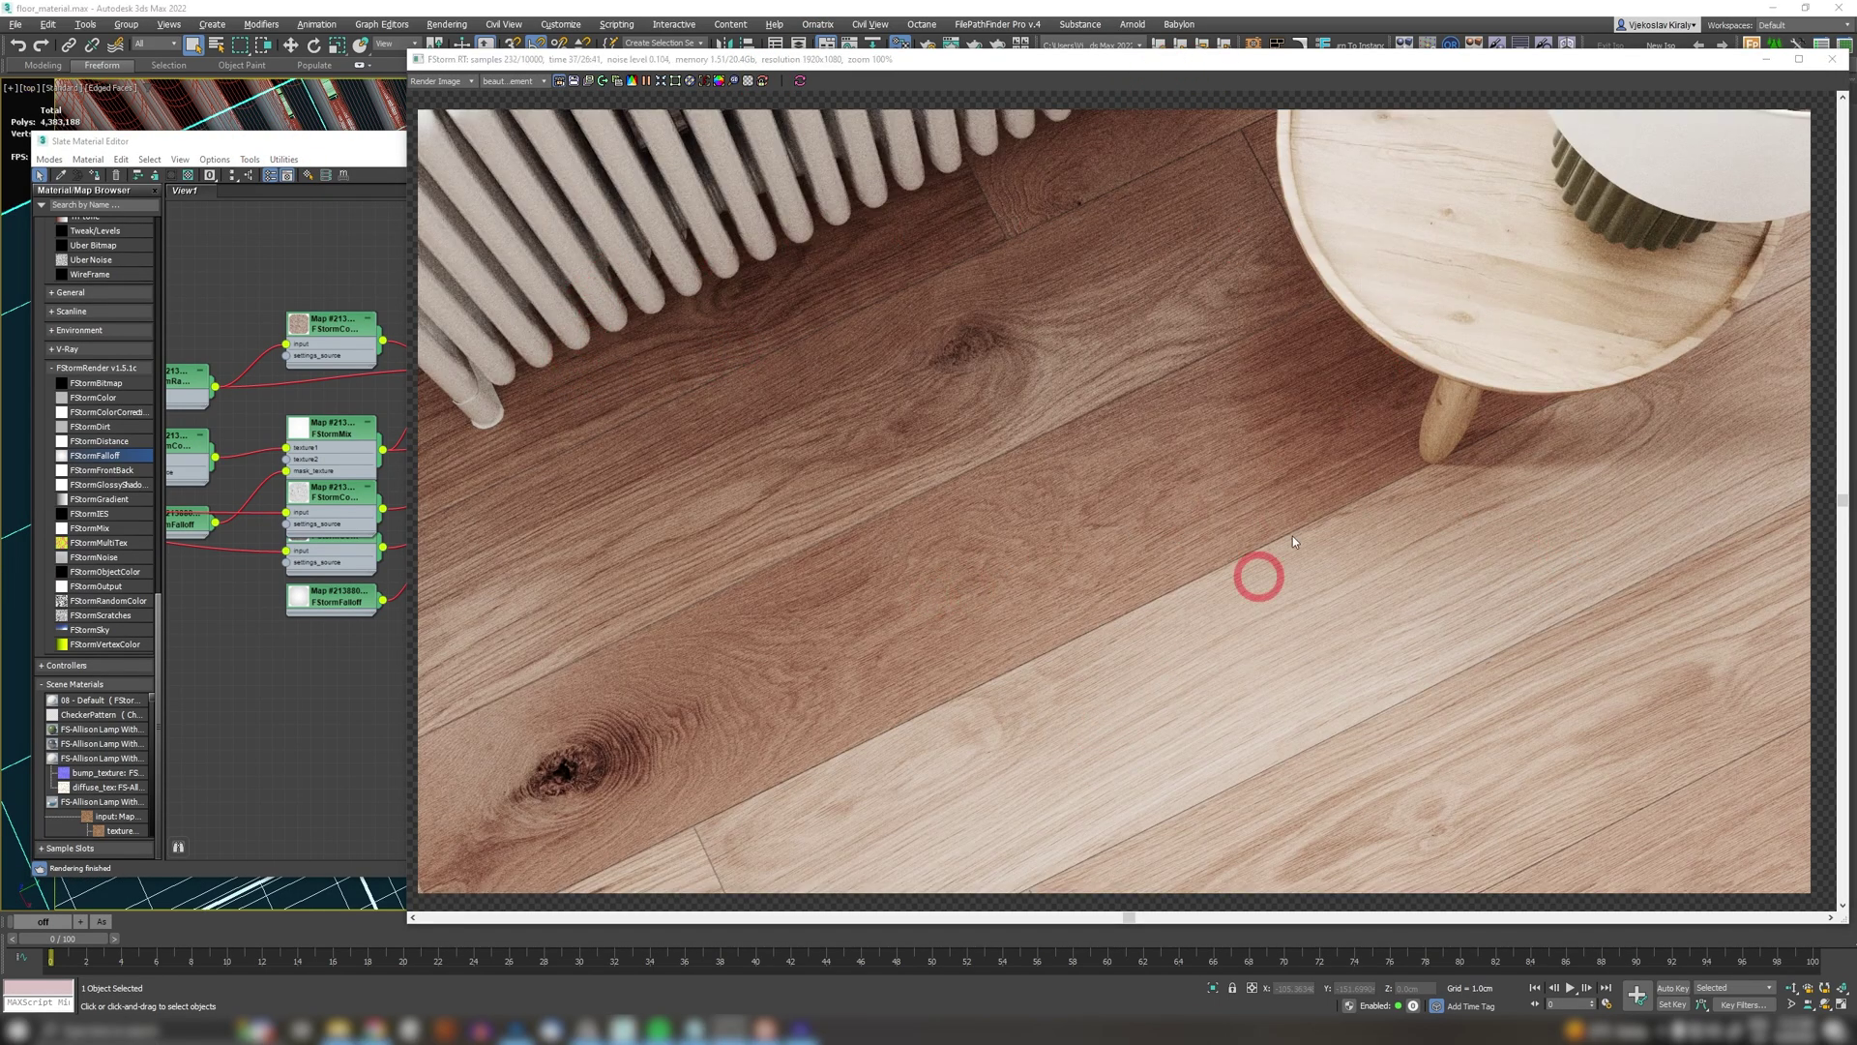
{"action": "left_click", "coordinate": [781, 242]}
{"action": "left_click", "coordinate": [717, 85]}
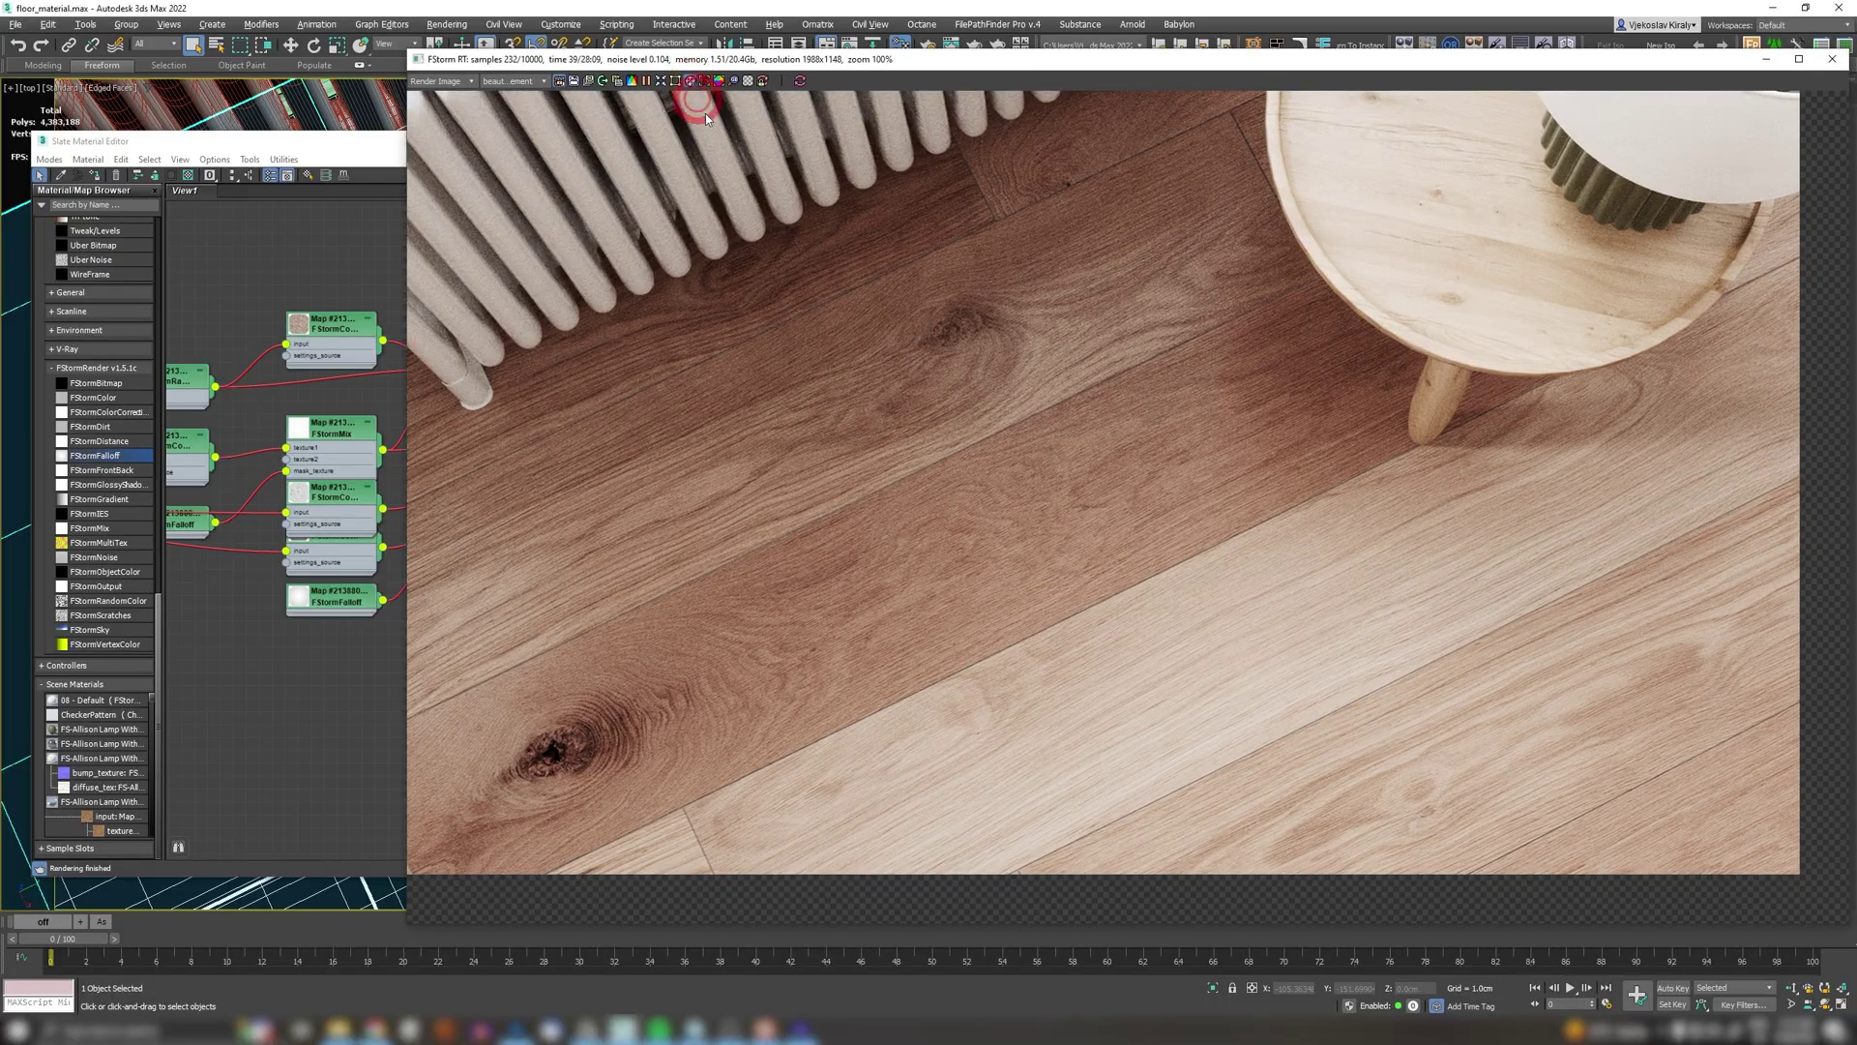
Step: Zoom the frame buffer to 400% on the plank grain, then switch the viewport to the floor camera
{"action": "left_click_drag", "start_coordinate": [1098, 629], "coordinate": [1162, 713]}
{"action": "scroll", "coordinate": [1162, 713], "scroll_direction": "up", "scroll_amount": 1}
{"action": "scroll", "coordinate": [1160, 706], "scroll_direction": "up", "scroll_amount": 2}
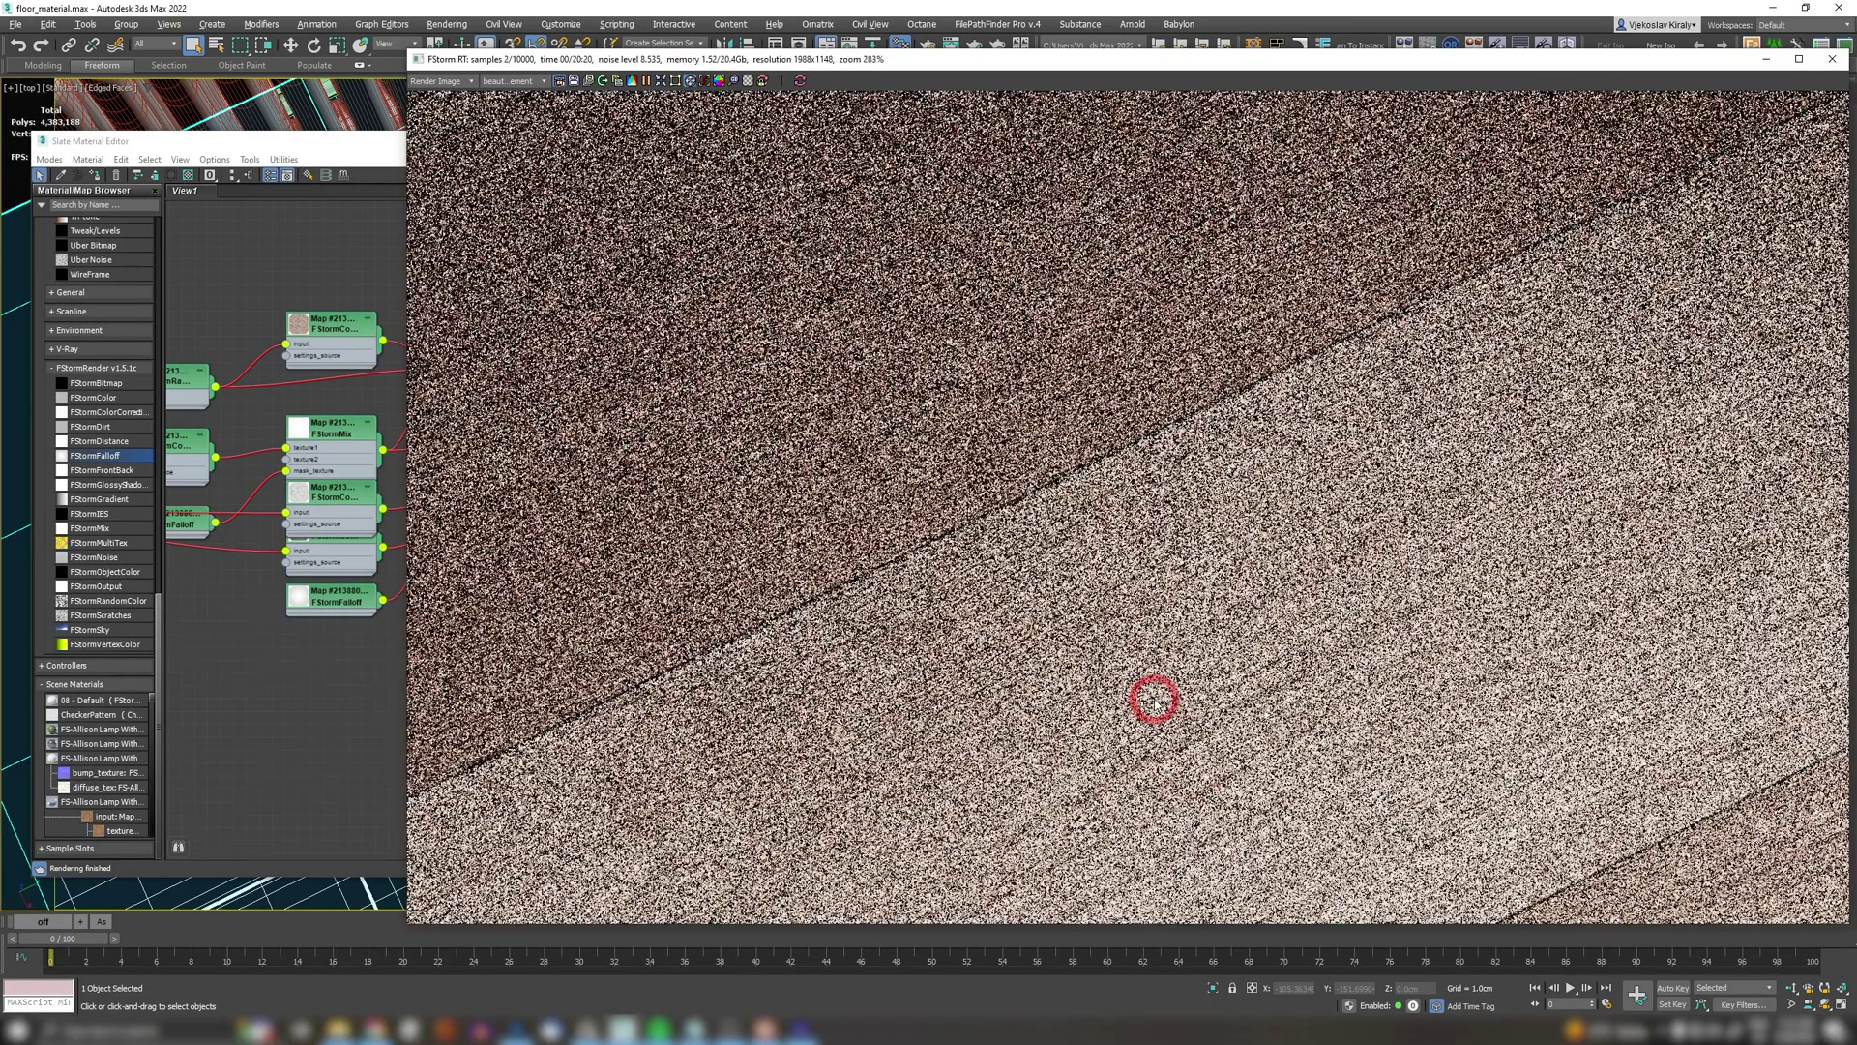
{"action": "scroll", "coordinate": [1141, 677], "scroll_direction": "up", "scroll_amount": 1}
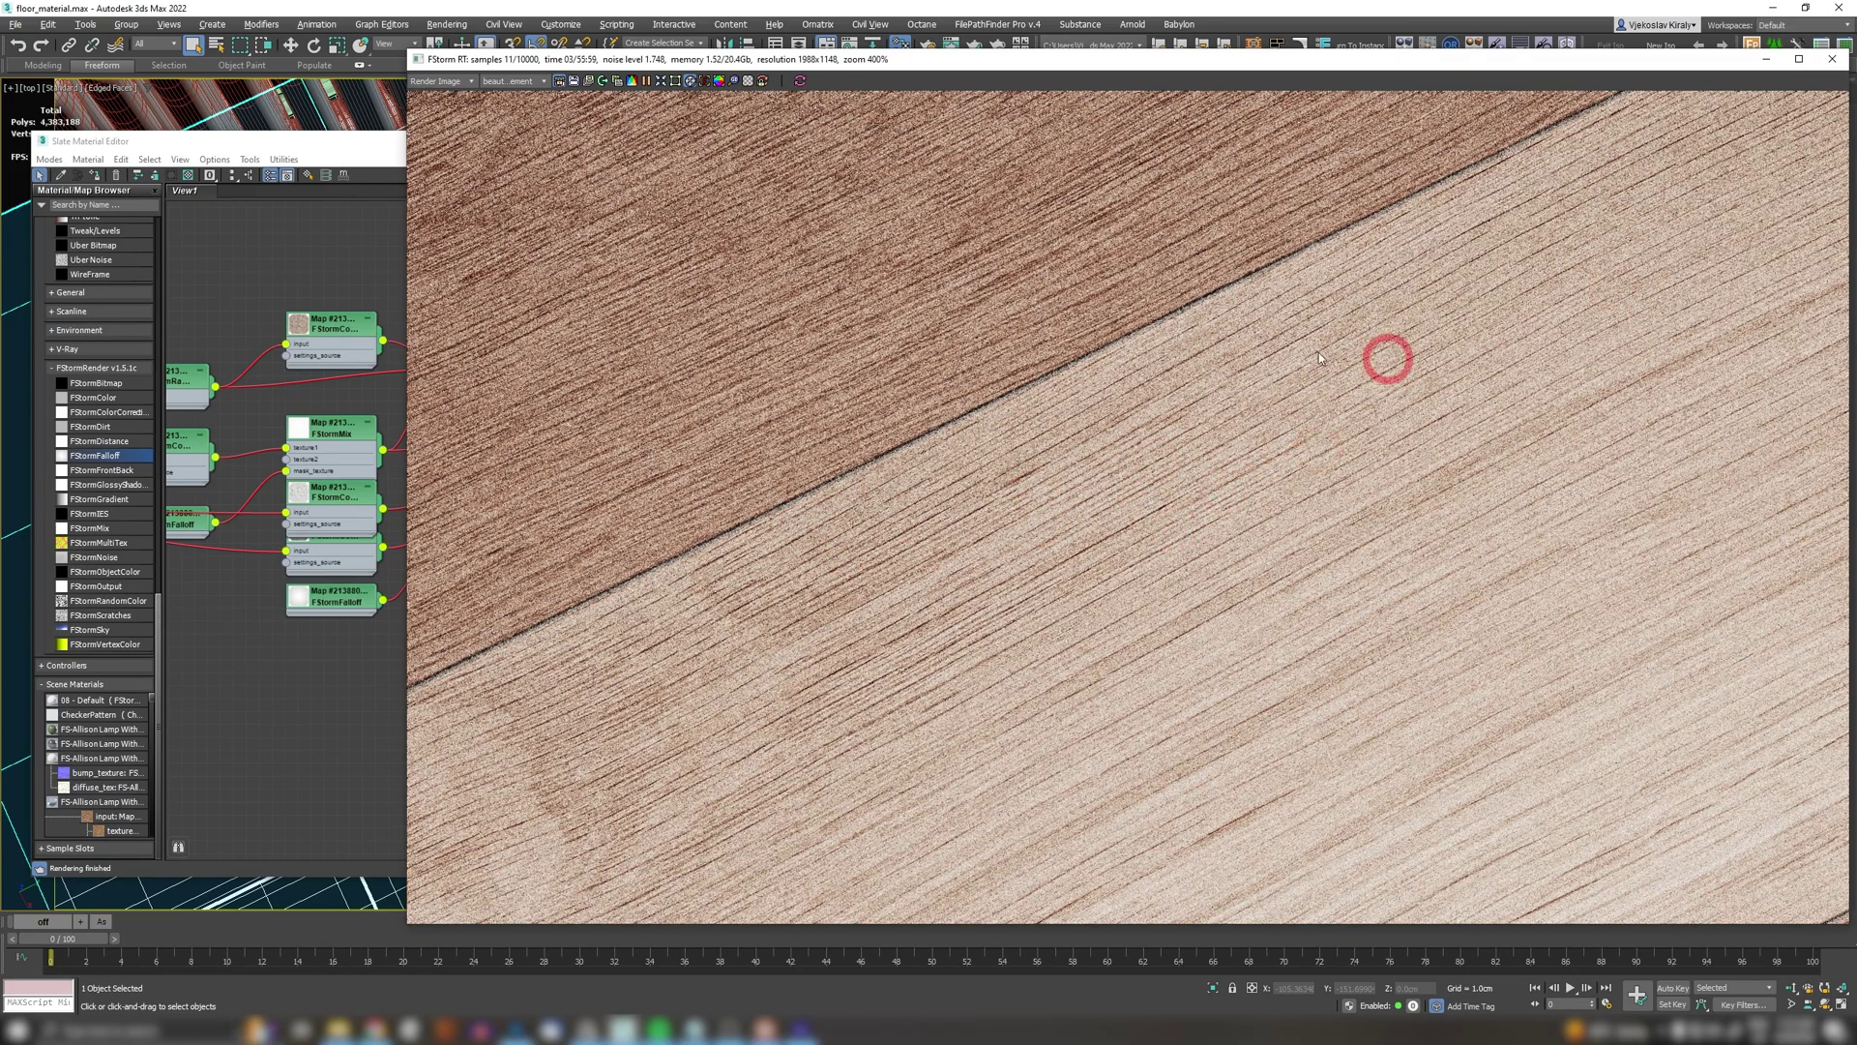
{"action": "left_click", "coordinate": [29, 88]}
{"action": "left_click", "coordinate": [224, 102]}
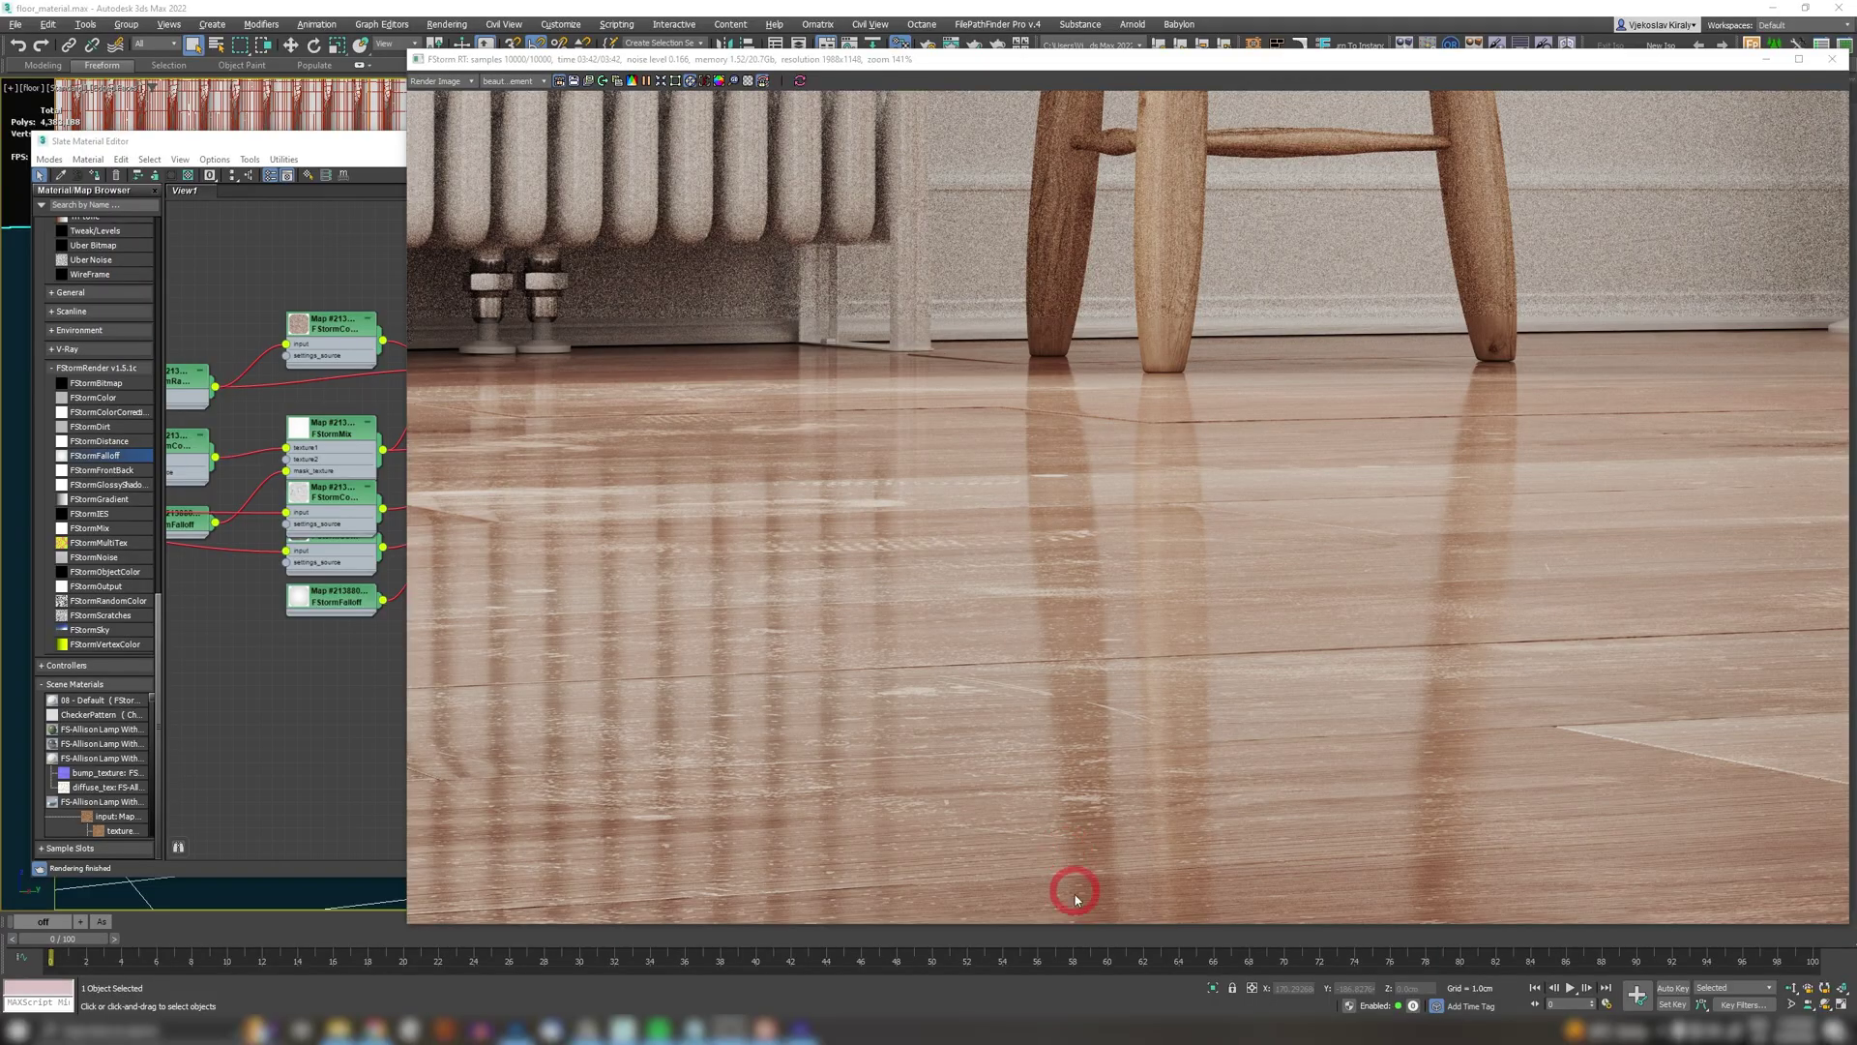
Step: Restart the FStorm render of the floor from the floor camera
{"action": "left_click", "coordinate": [605, 84]}
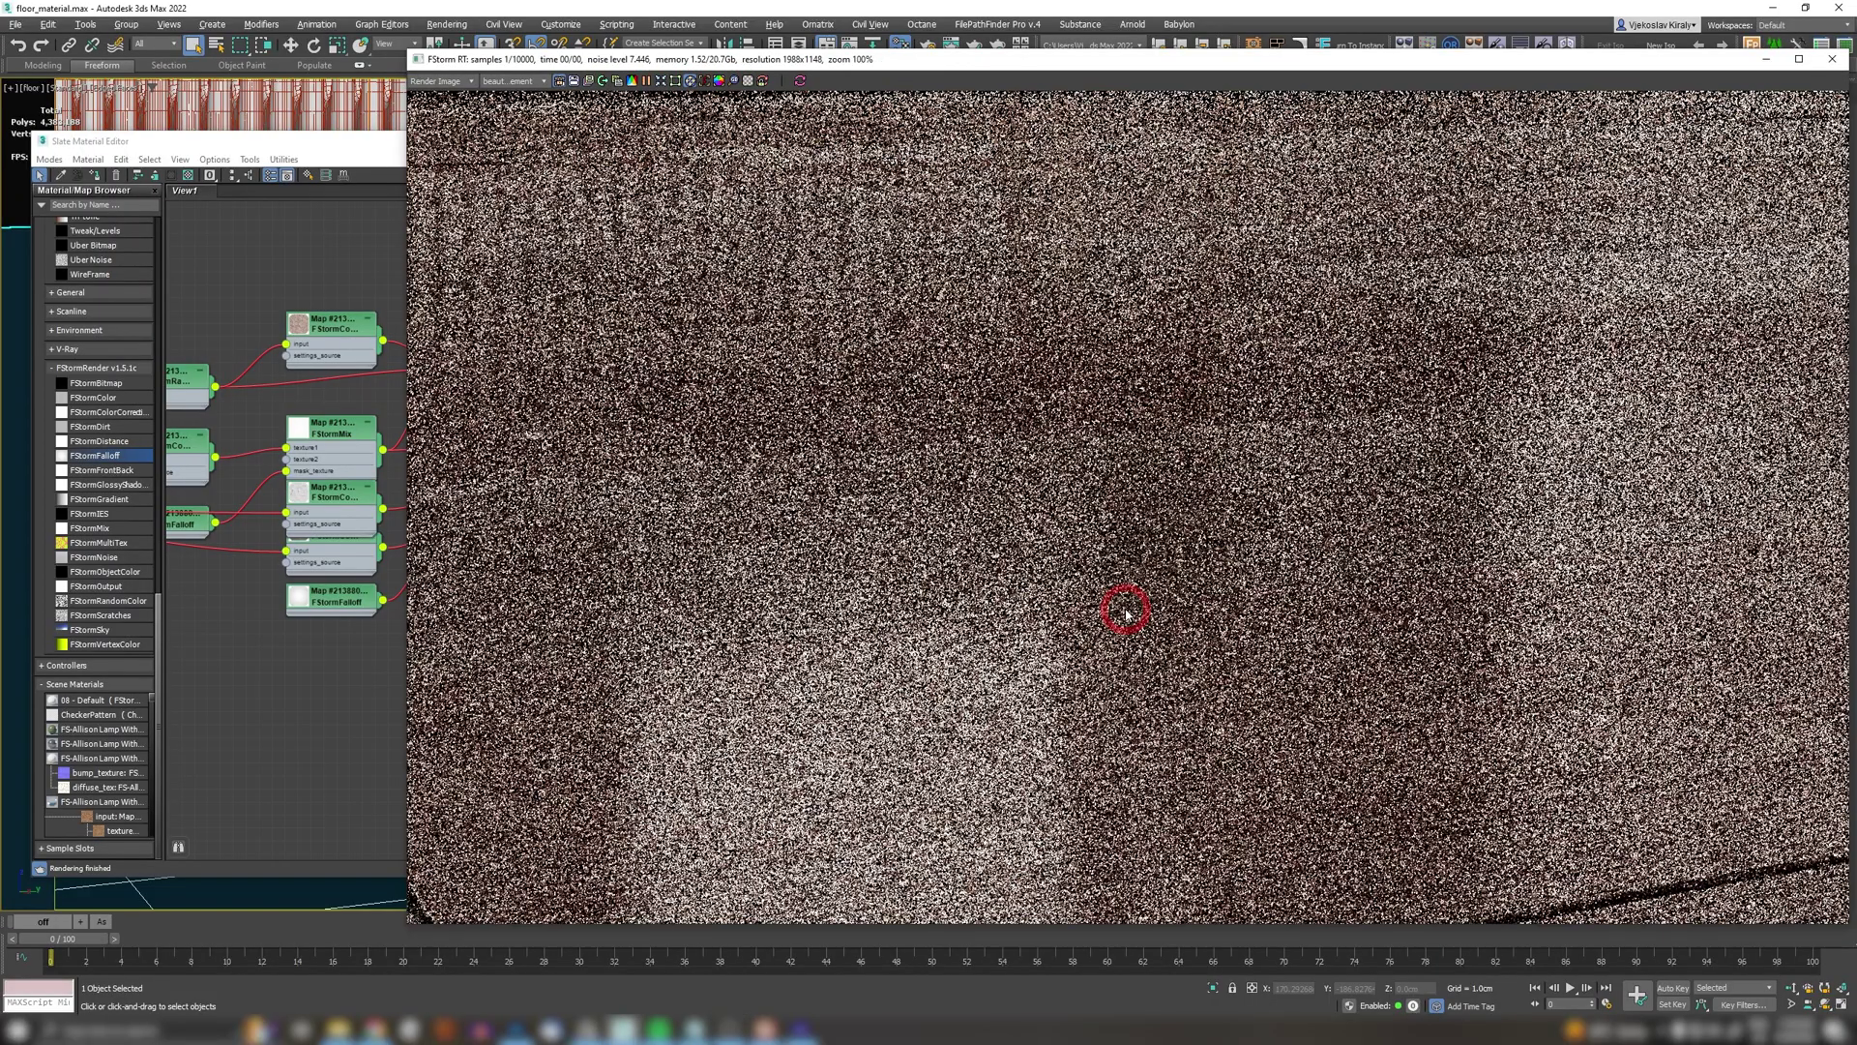